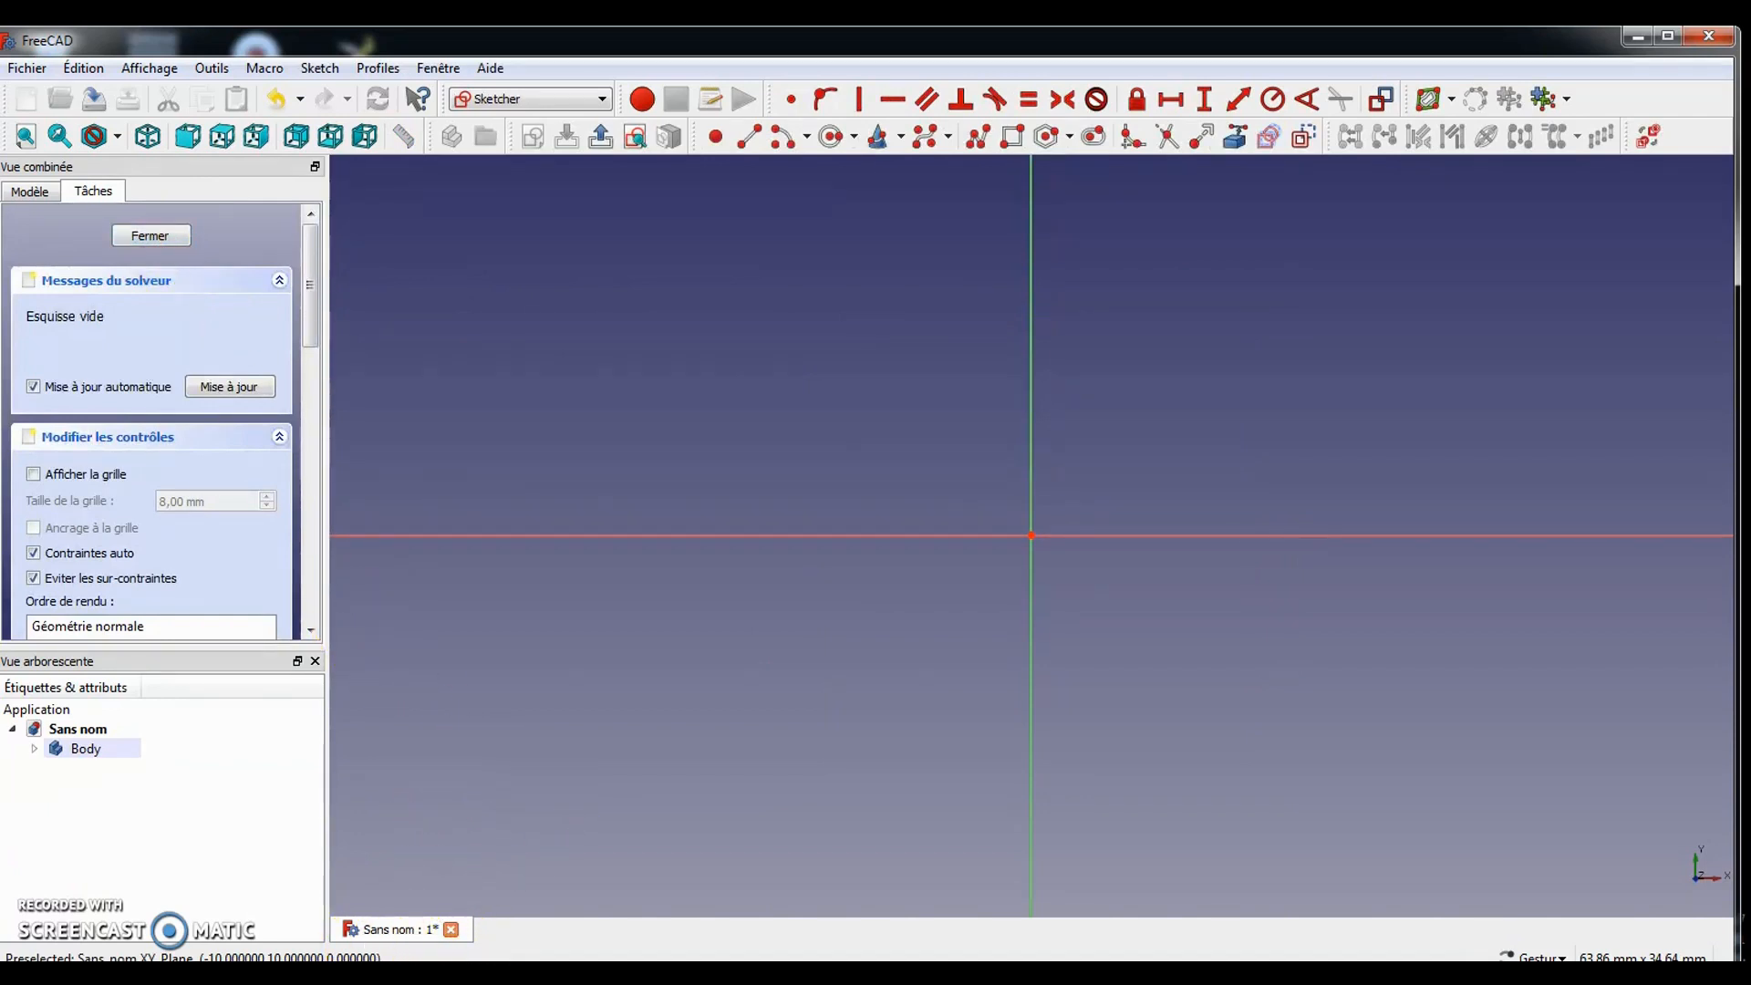
Check the plan6 reference drawing and draw a rectangle enclosing the origin in the empty sketch
mouse_move(368, 974)
left_click(399, 857)
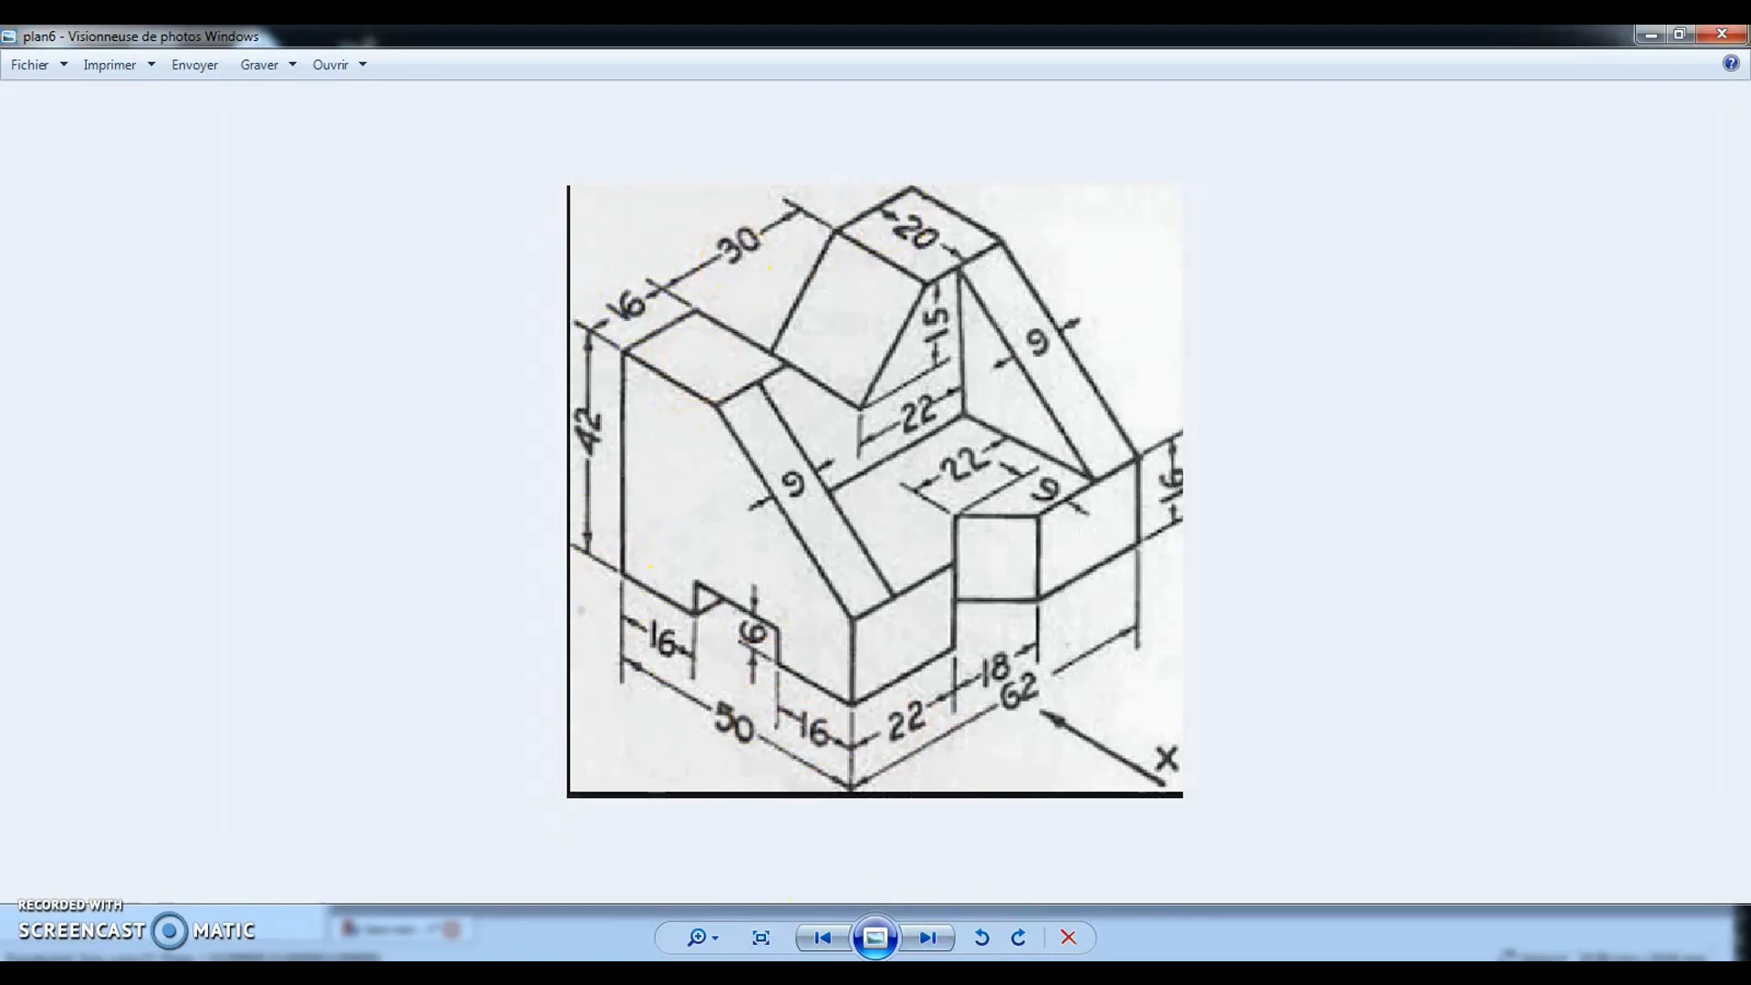
key("alt+Tab")
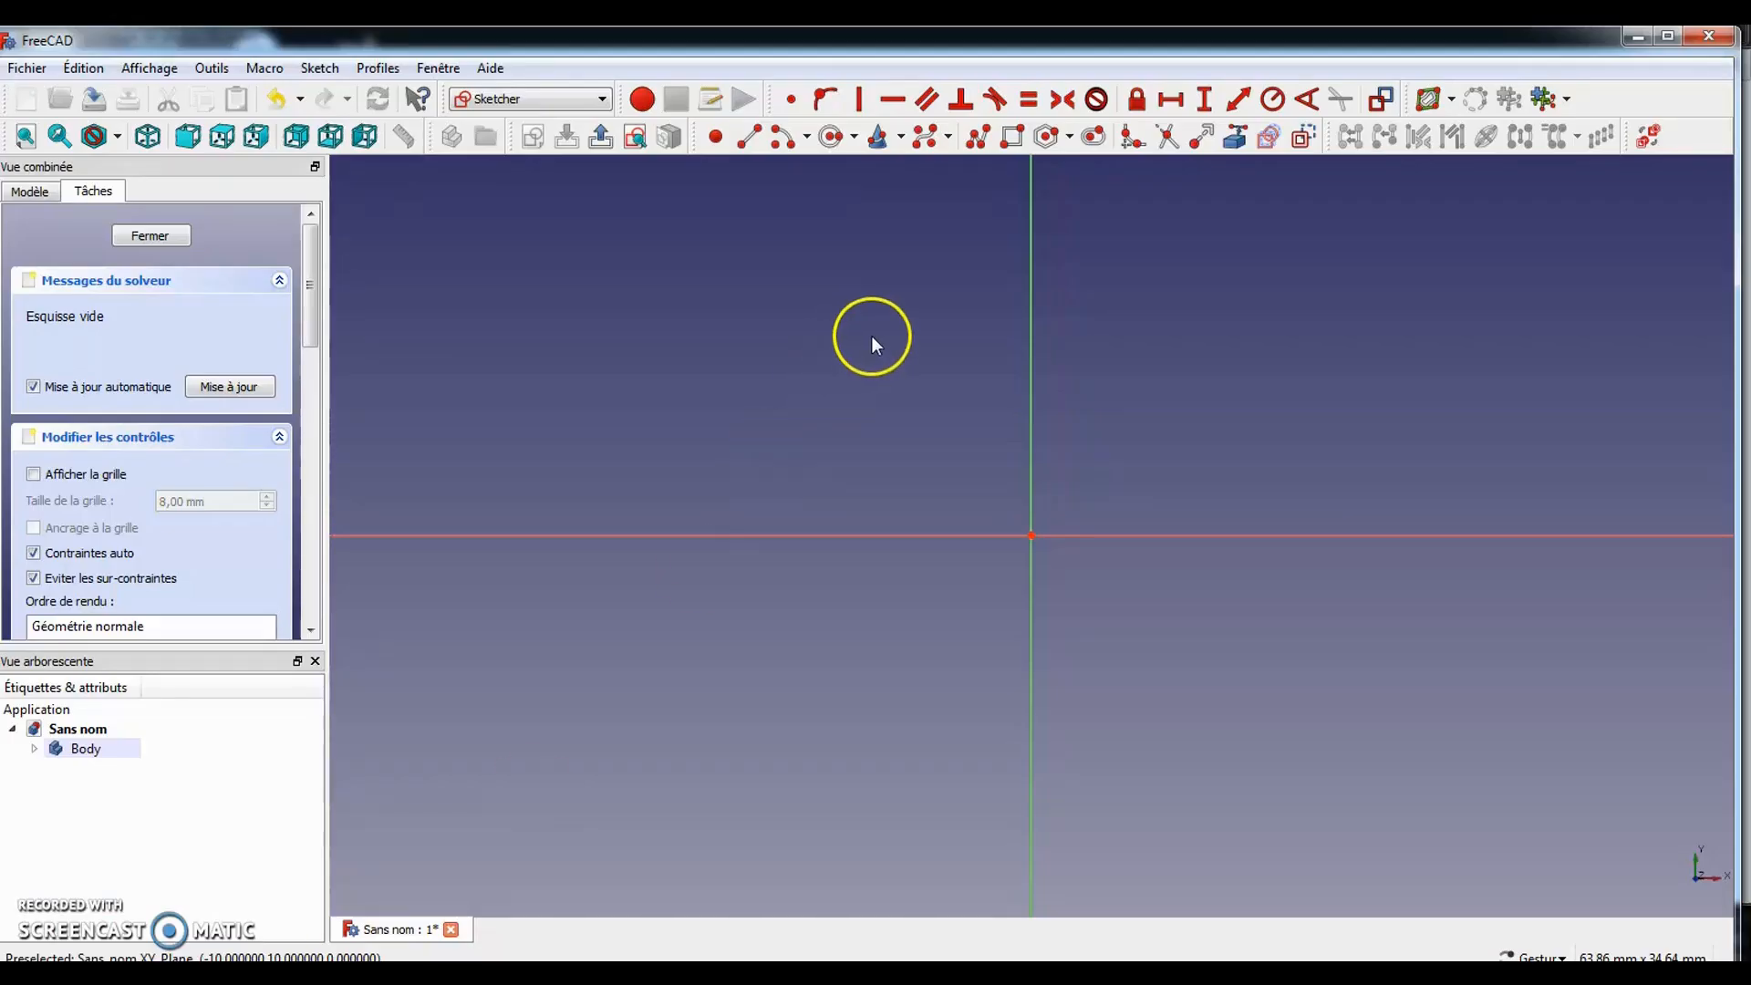
left_click(1011, 135)
left_click(771, 325)
left_click(1432, 745)
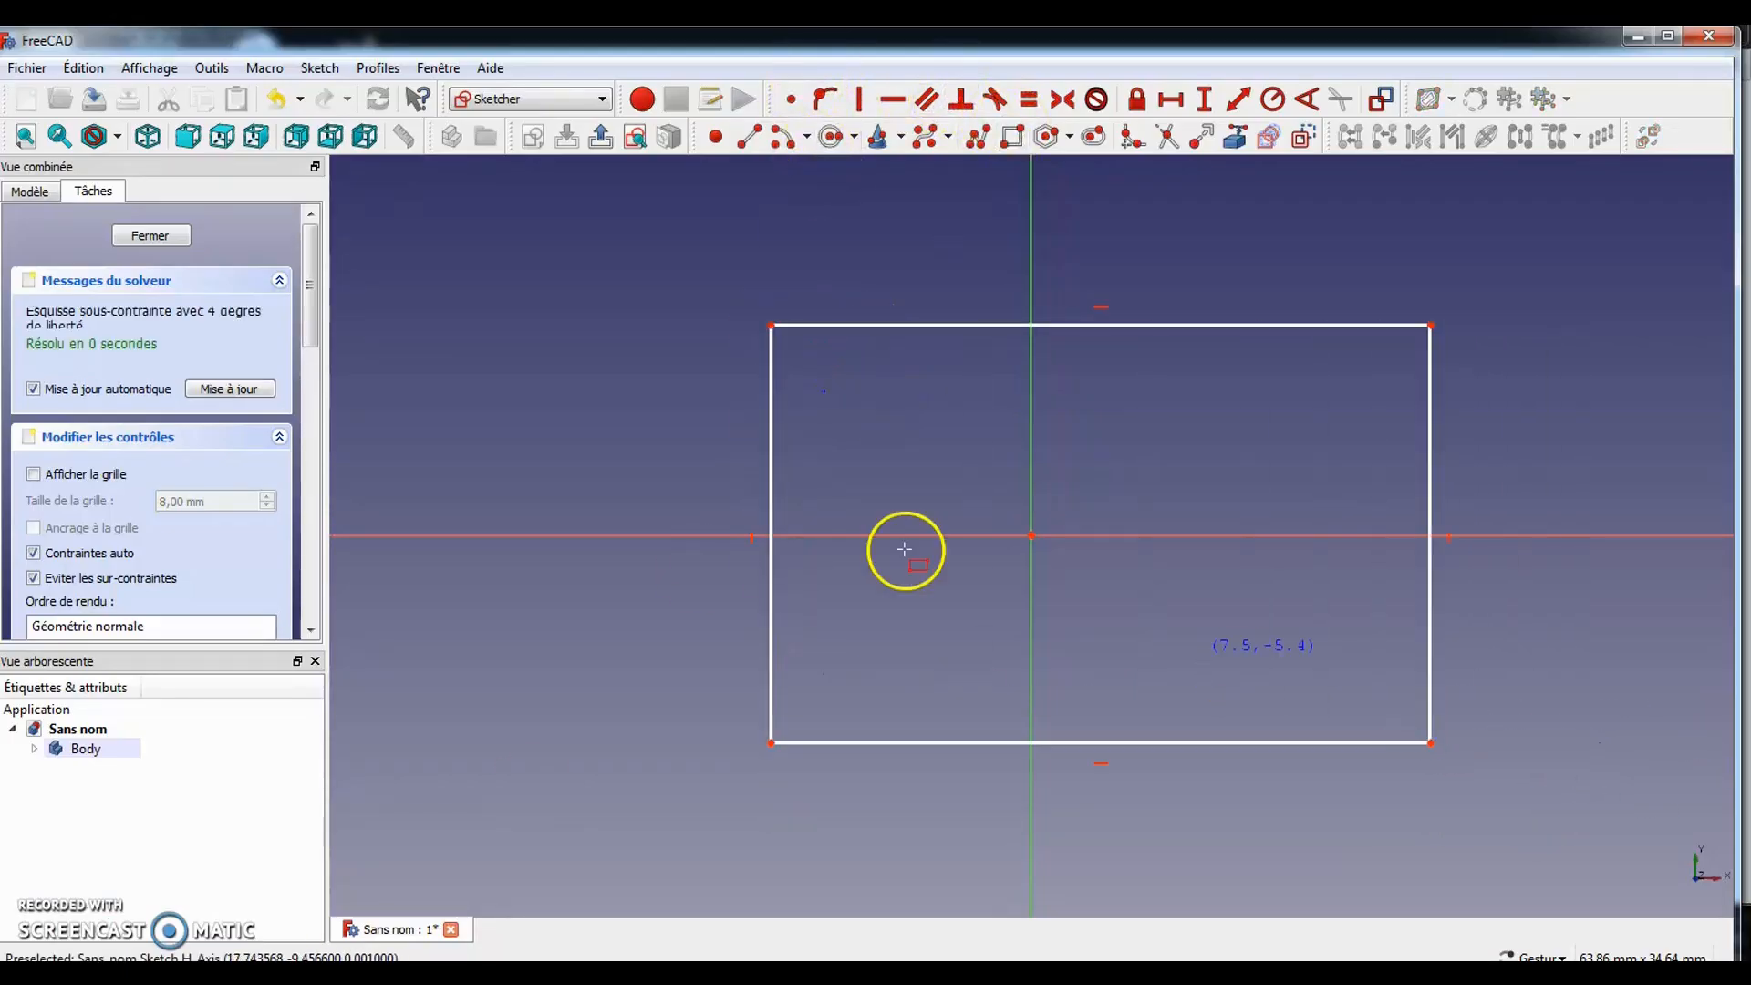
Constrain the rectangle's vertical left edge to a length of 50 mm
left_click(771, 398)
left_click(1206, 99)
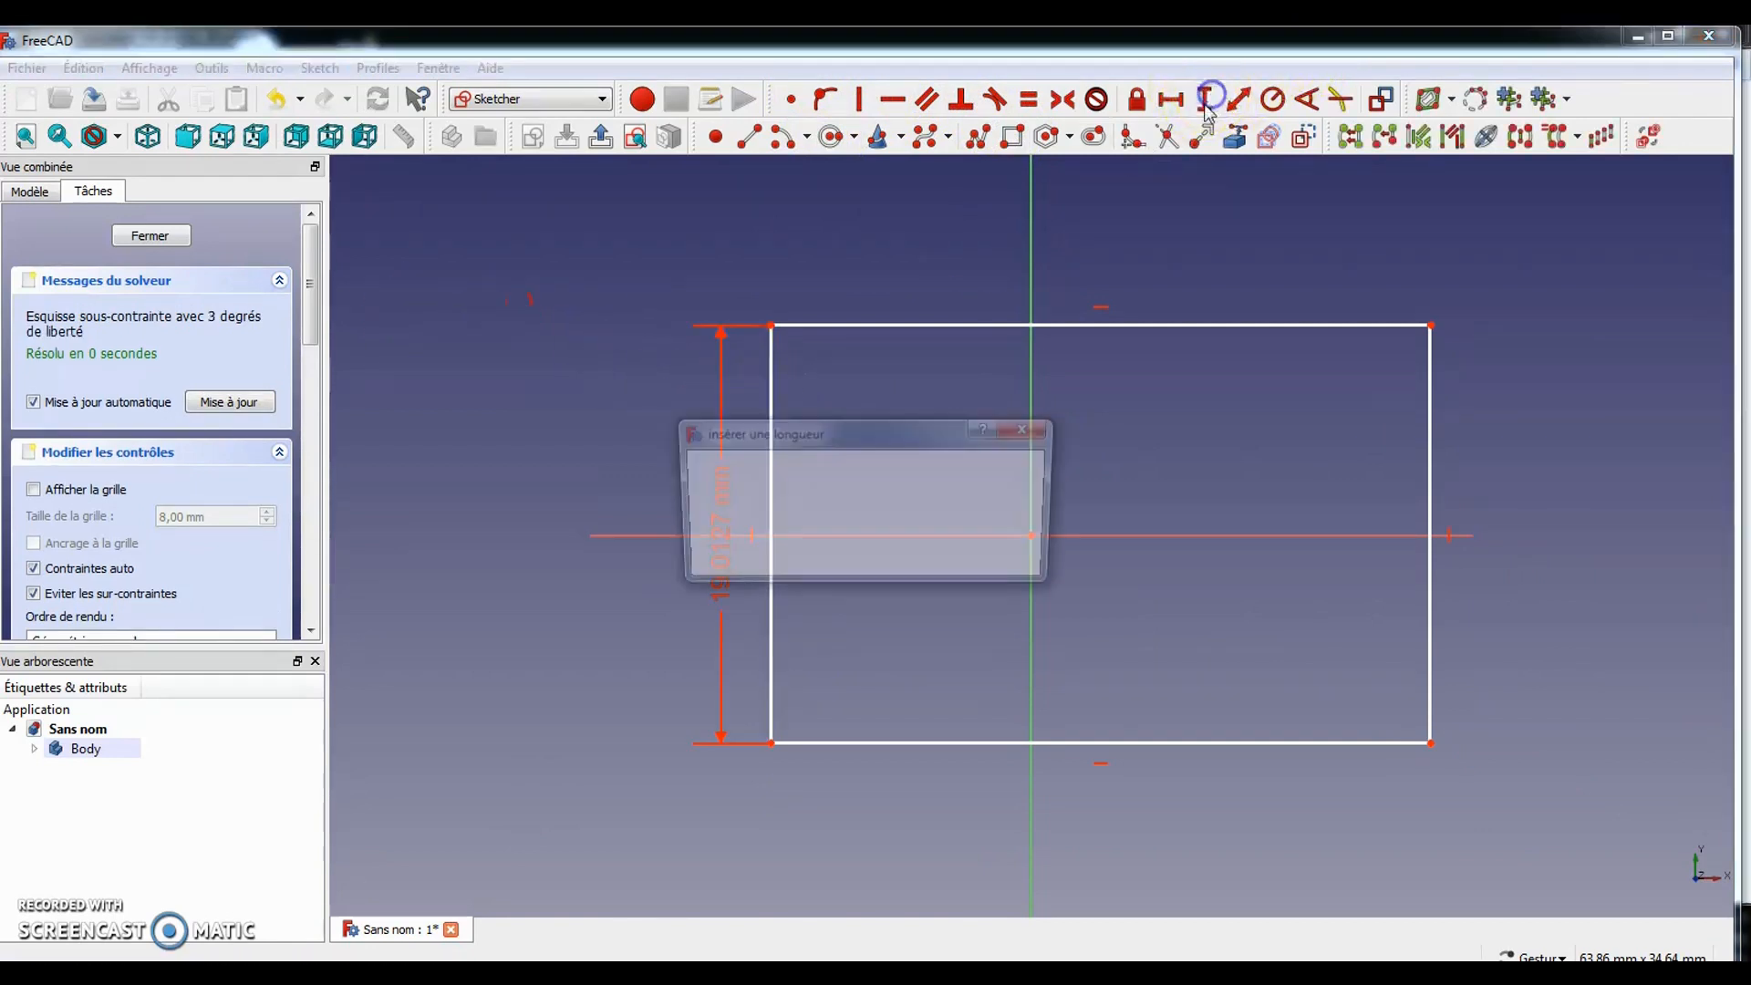
type("50mm")
key("Return")
Constrain the rectangle's horizontal bottom edge to a length of 16+16+30 mm
scroll(952, 438, "down", 5)
left_click(946, 451)
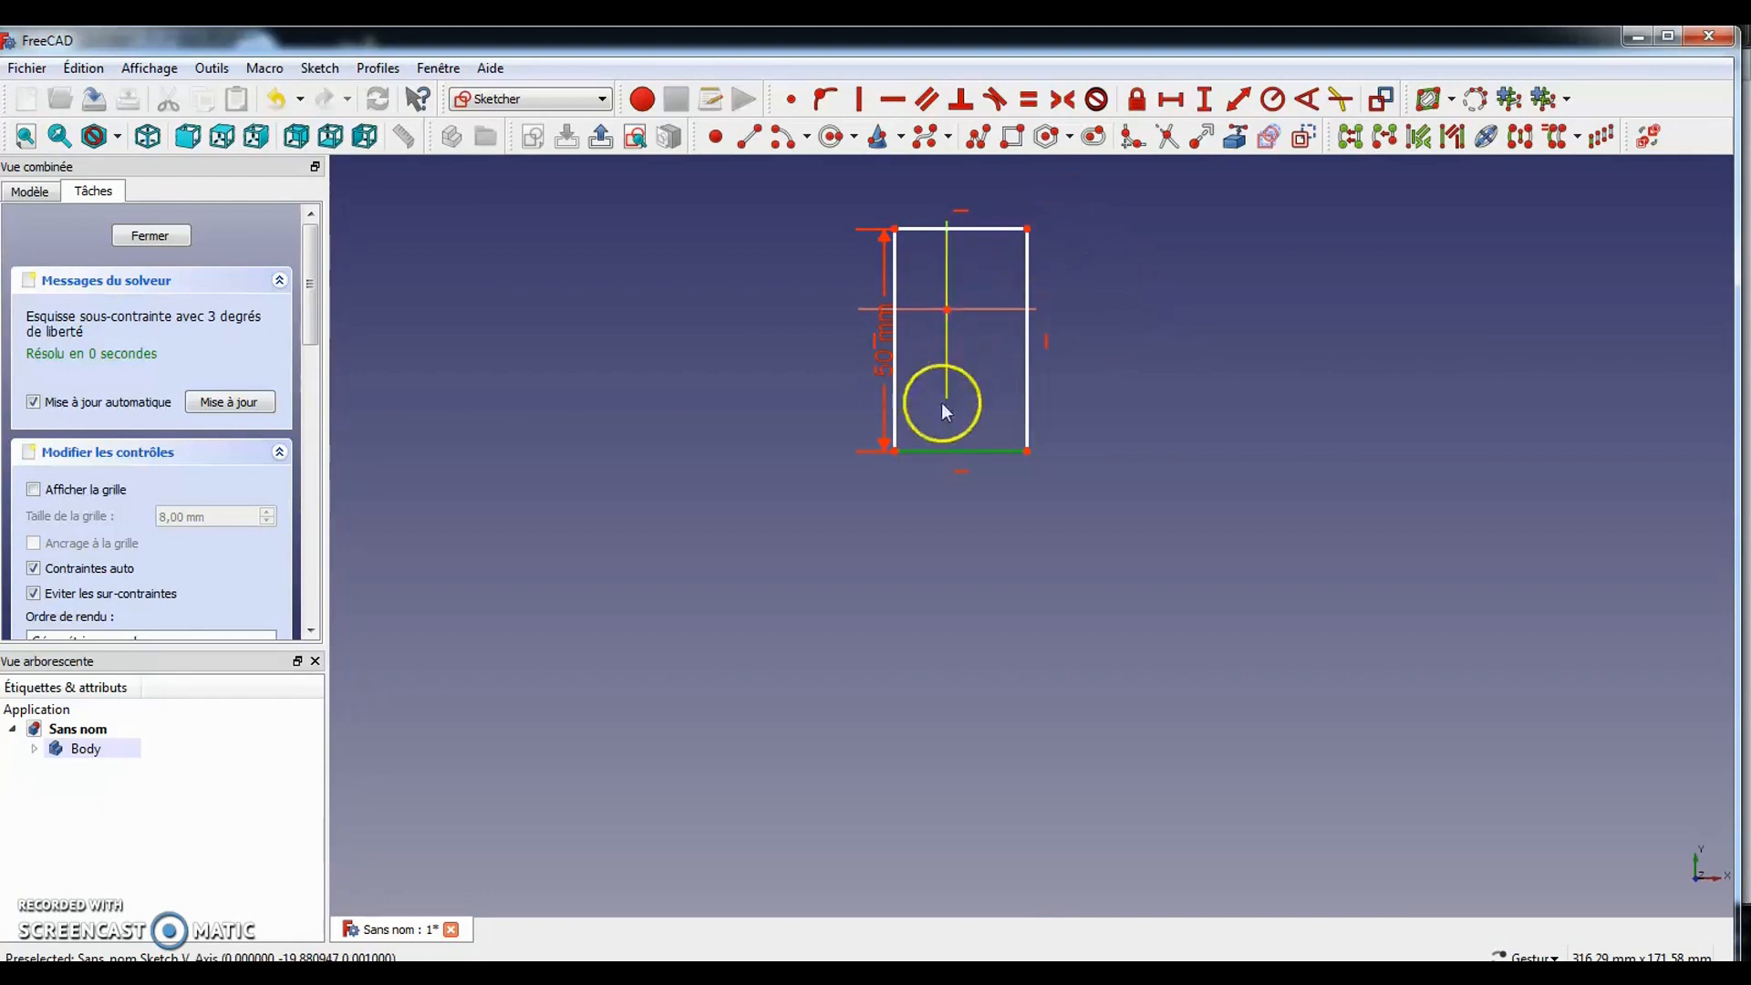
left_click(1171, 99)
type("16")
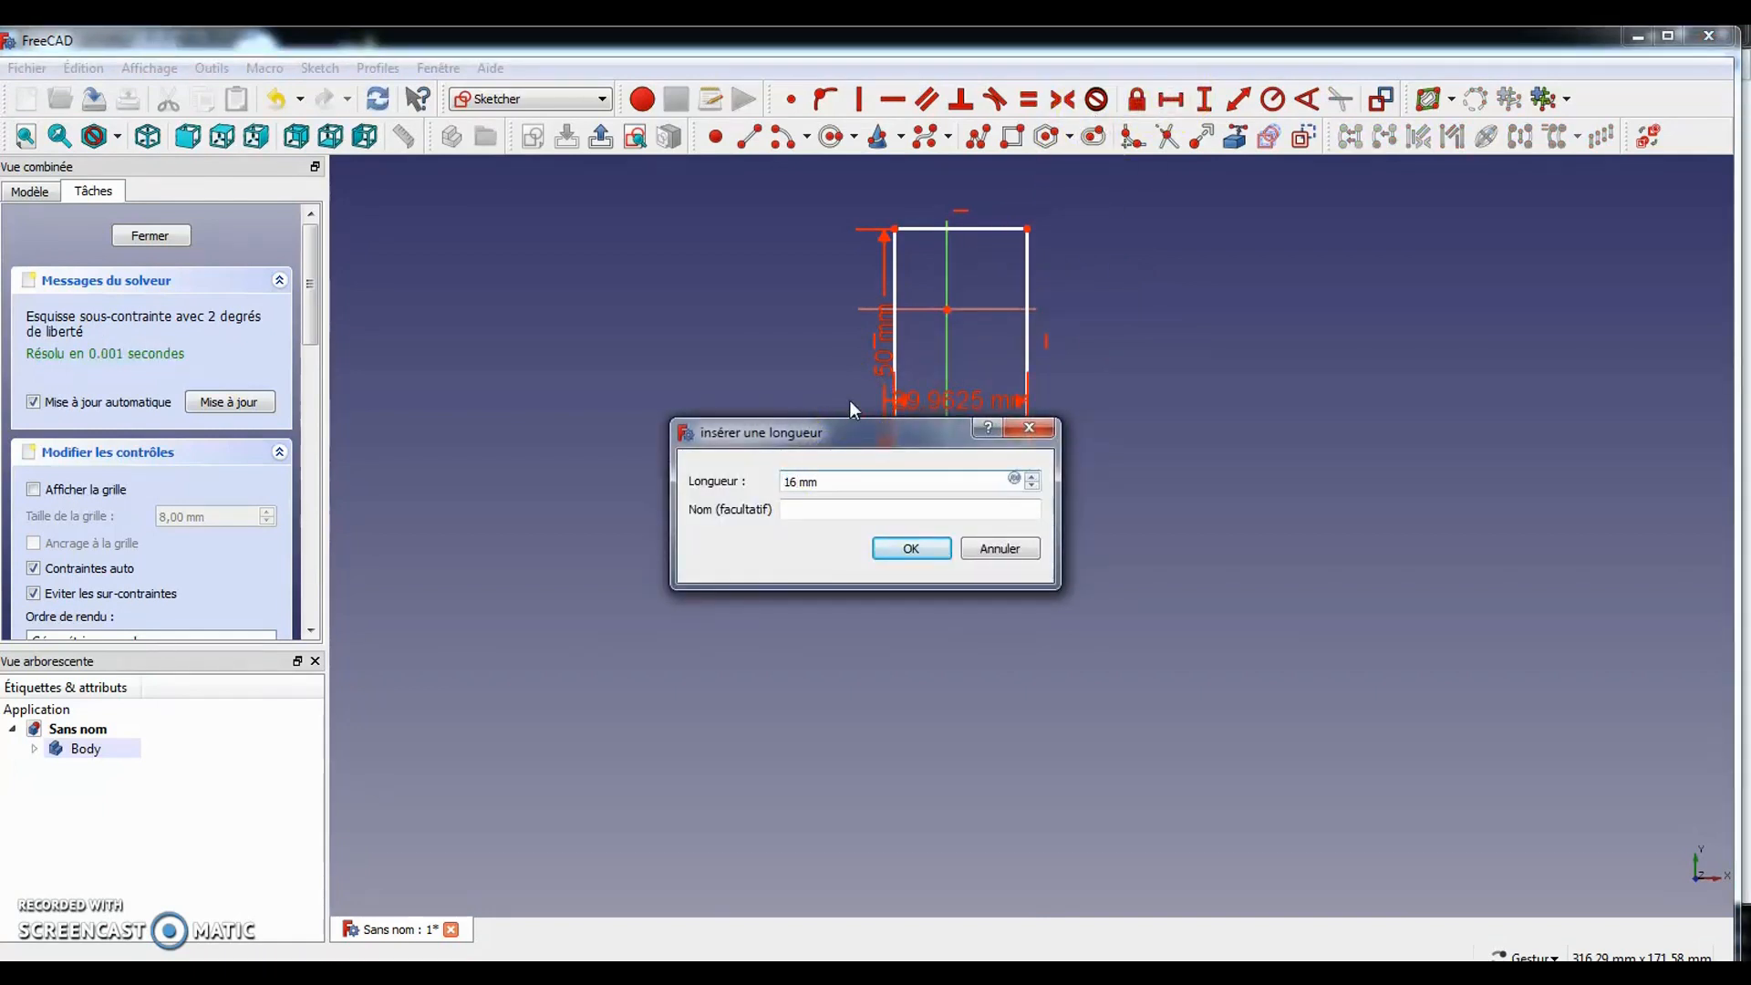
type("+16+30")
key("Return")
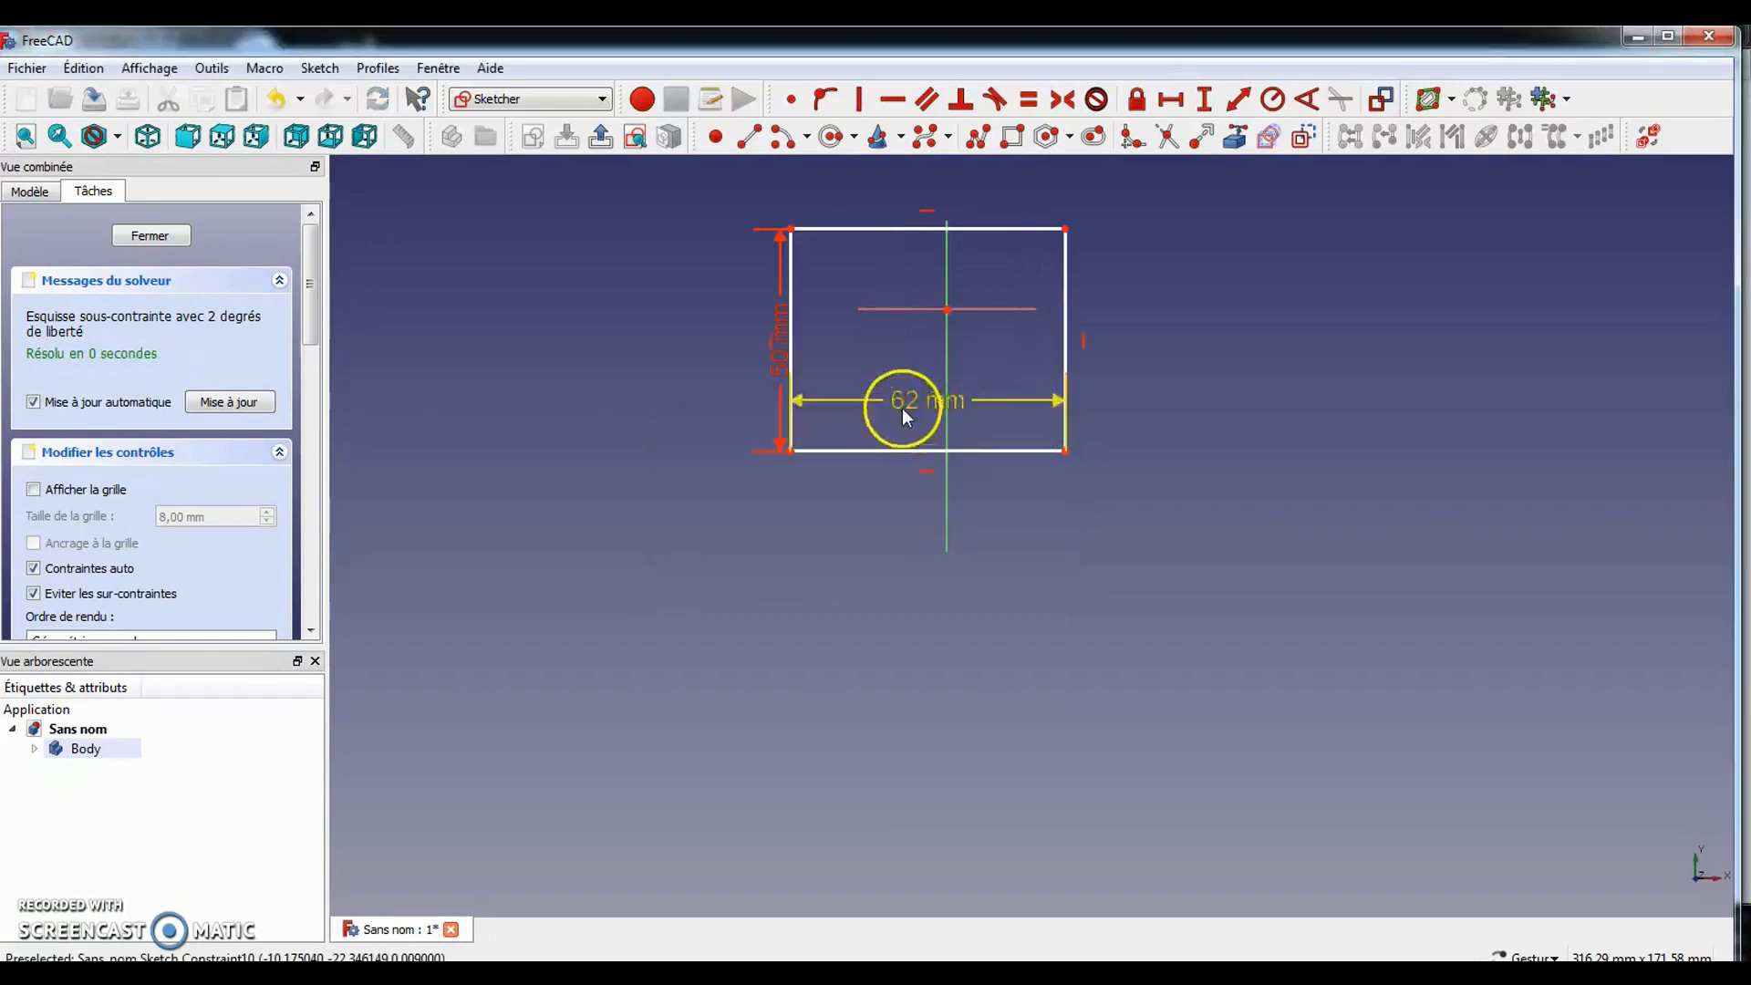
Make the rectangle's two left corners symmetric about the horizontal axis
mouse_move(824, 227)
left_mouse_down()
mouse_move(955, 200)
mouse_move(993, 309)
mouse_move(821, 310)
mouse_move(840, 226)
left_mouse_up()
scroll(906, 299, "up", 4)
mouse_move(910, 307)
right_mouse_down()
mouse_move(946, 434)
mouse_move(880, 452)
mouse_move(850, 435)
right_mouse_up()
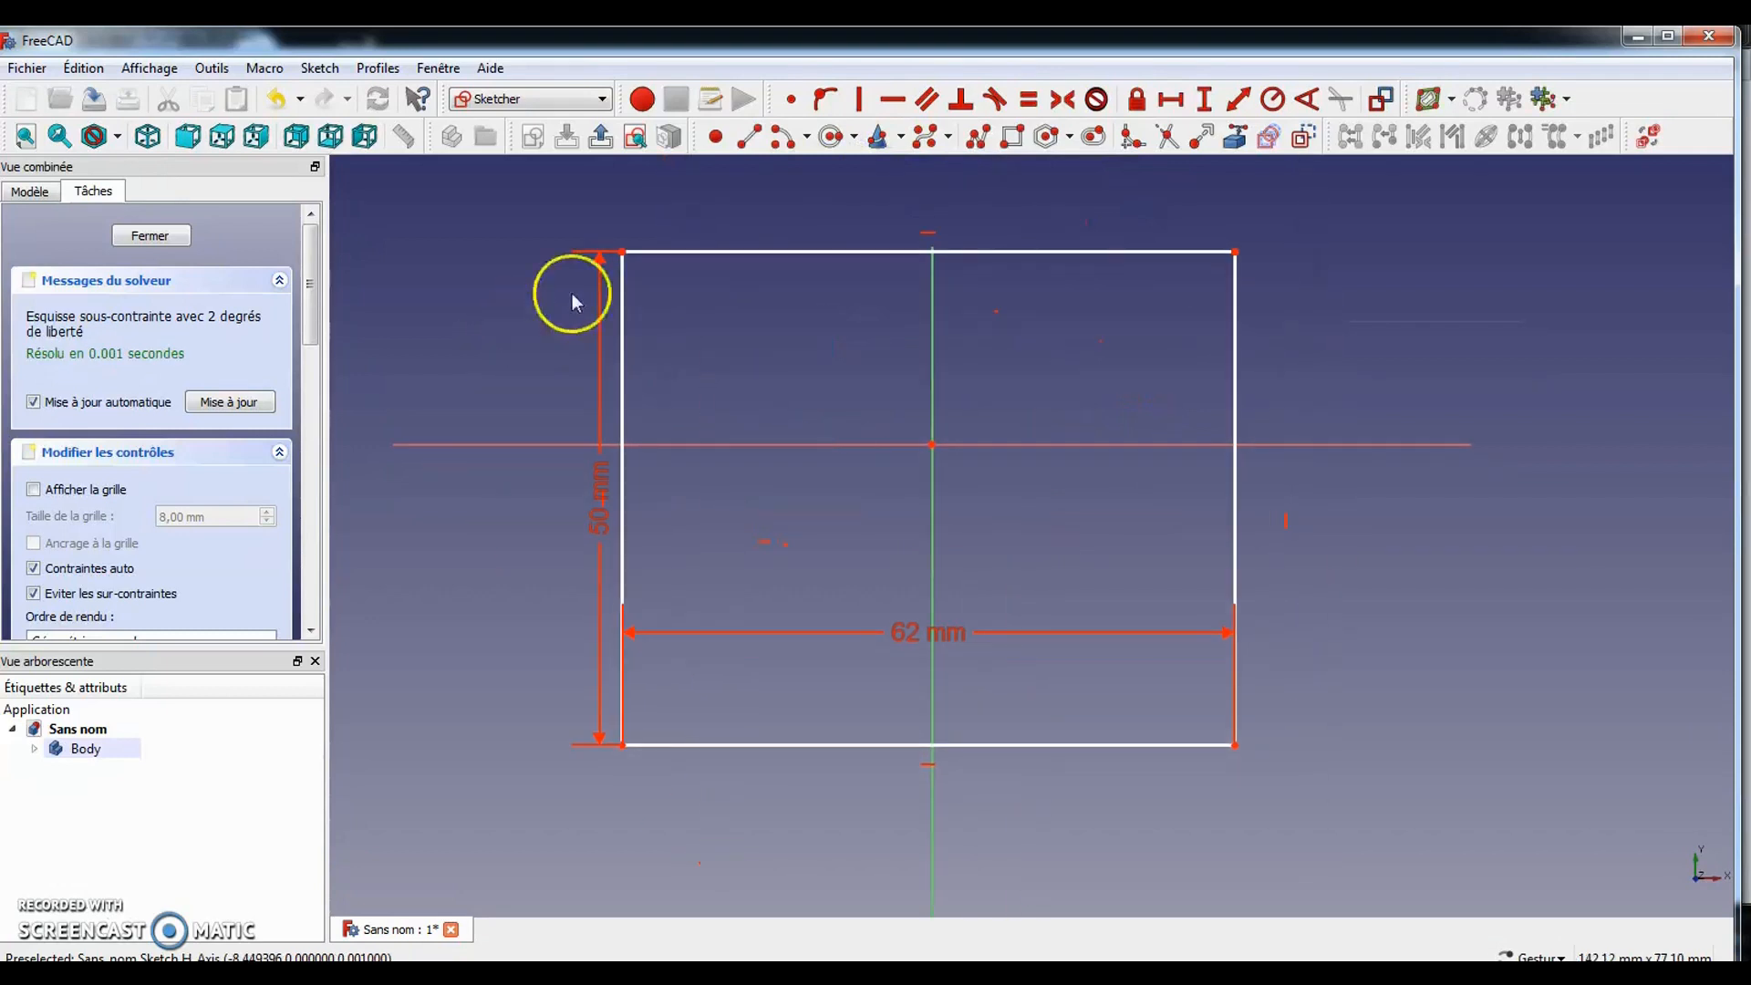
mouse_move(799, 256)
left_mouse_down()
mouse_move(764, 230)
mouse_move(790, 244)
left_mouse_up()
left_click(620, 242)
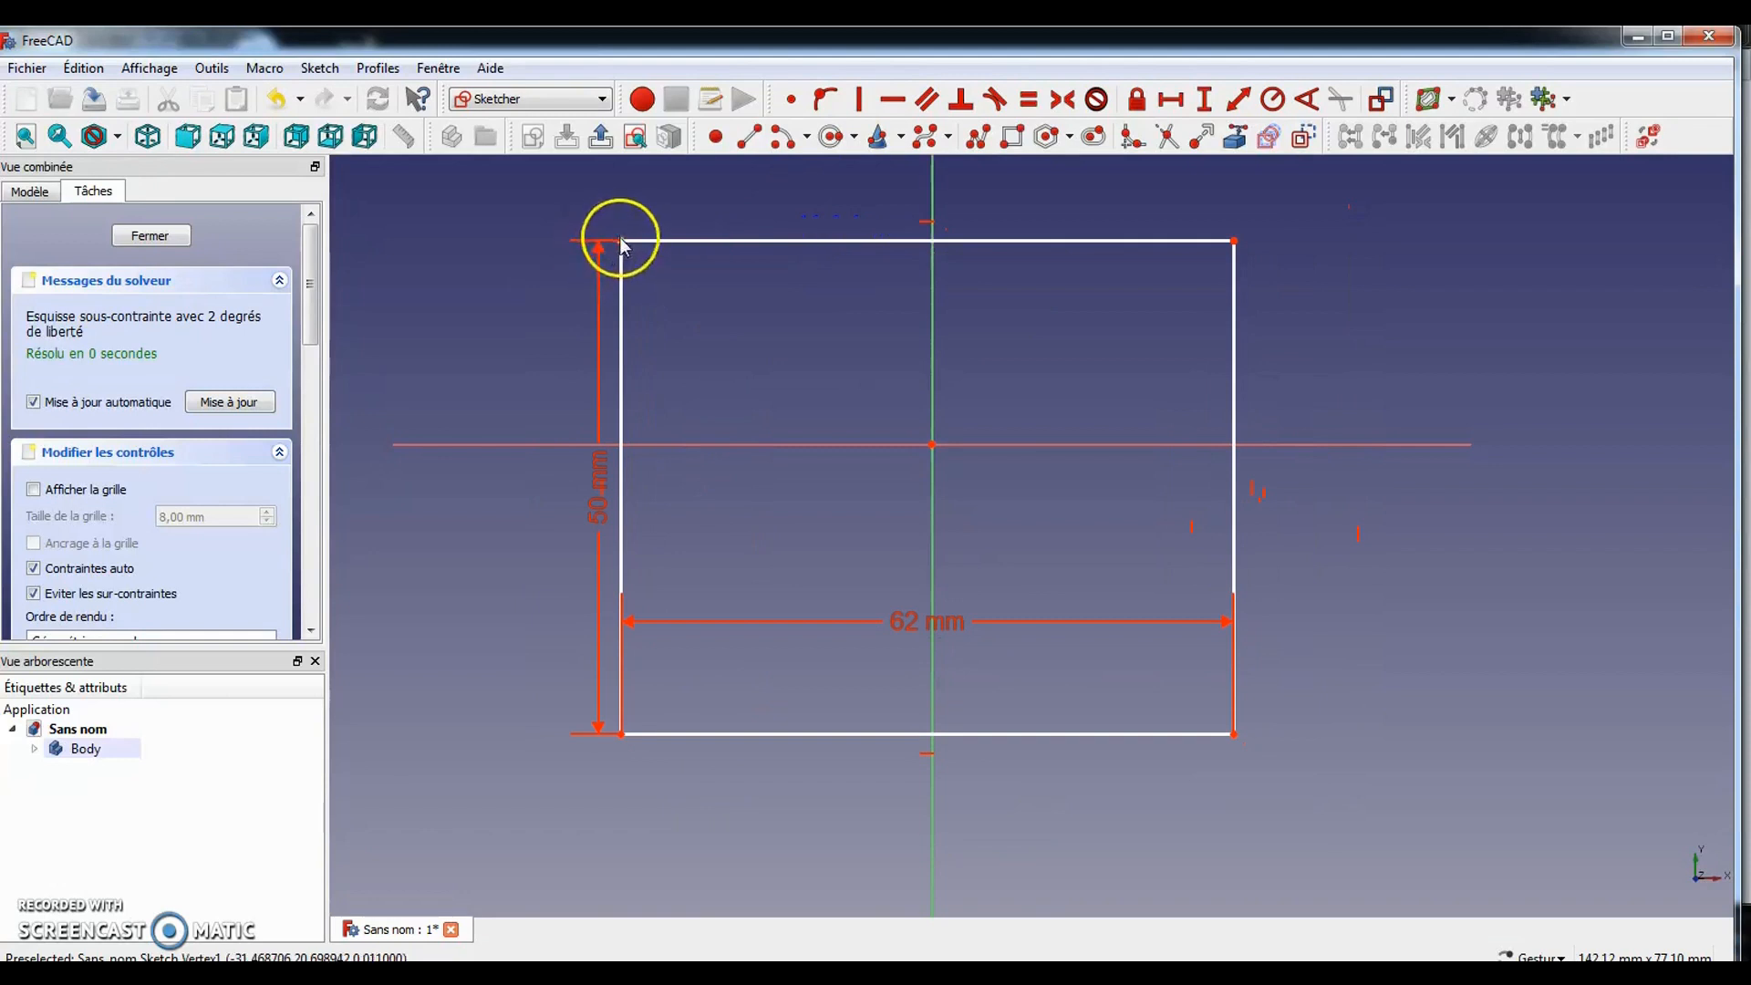
left_click(621, 242)
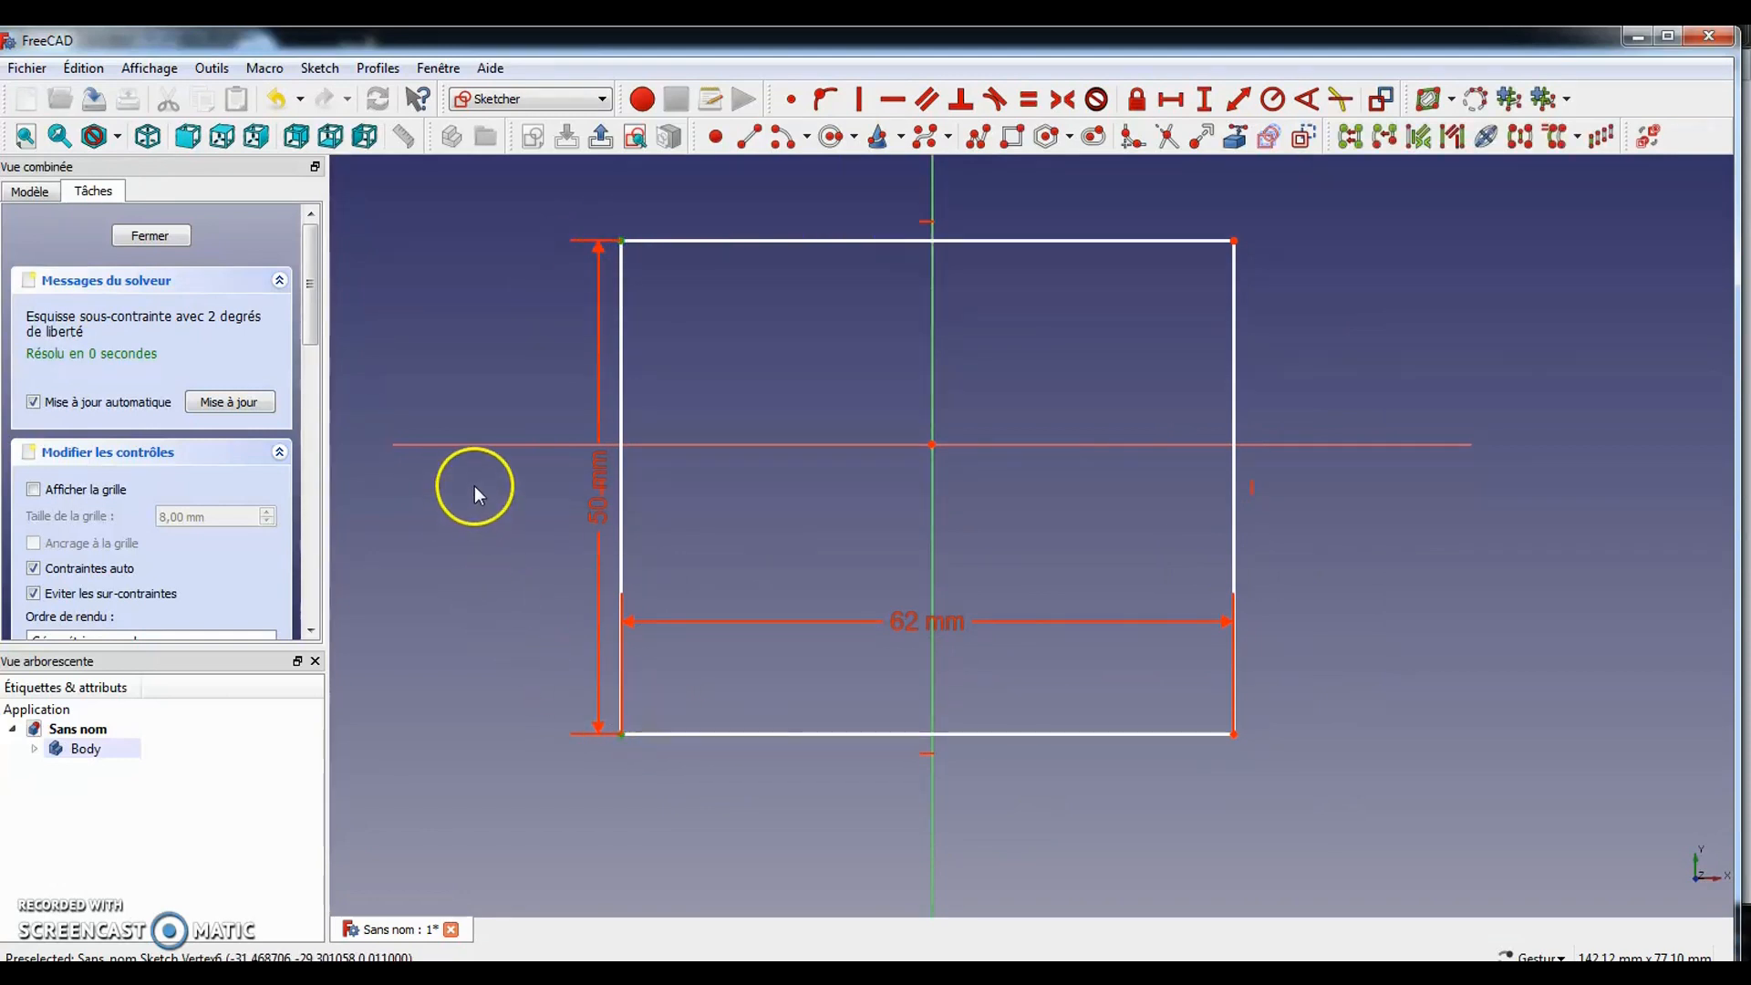
left_click(491, 446)
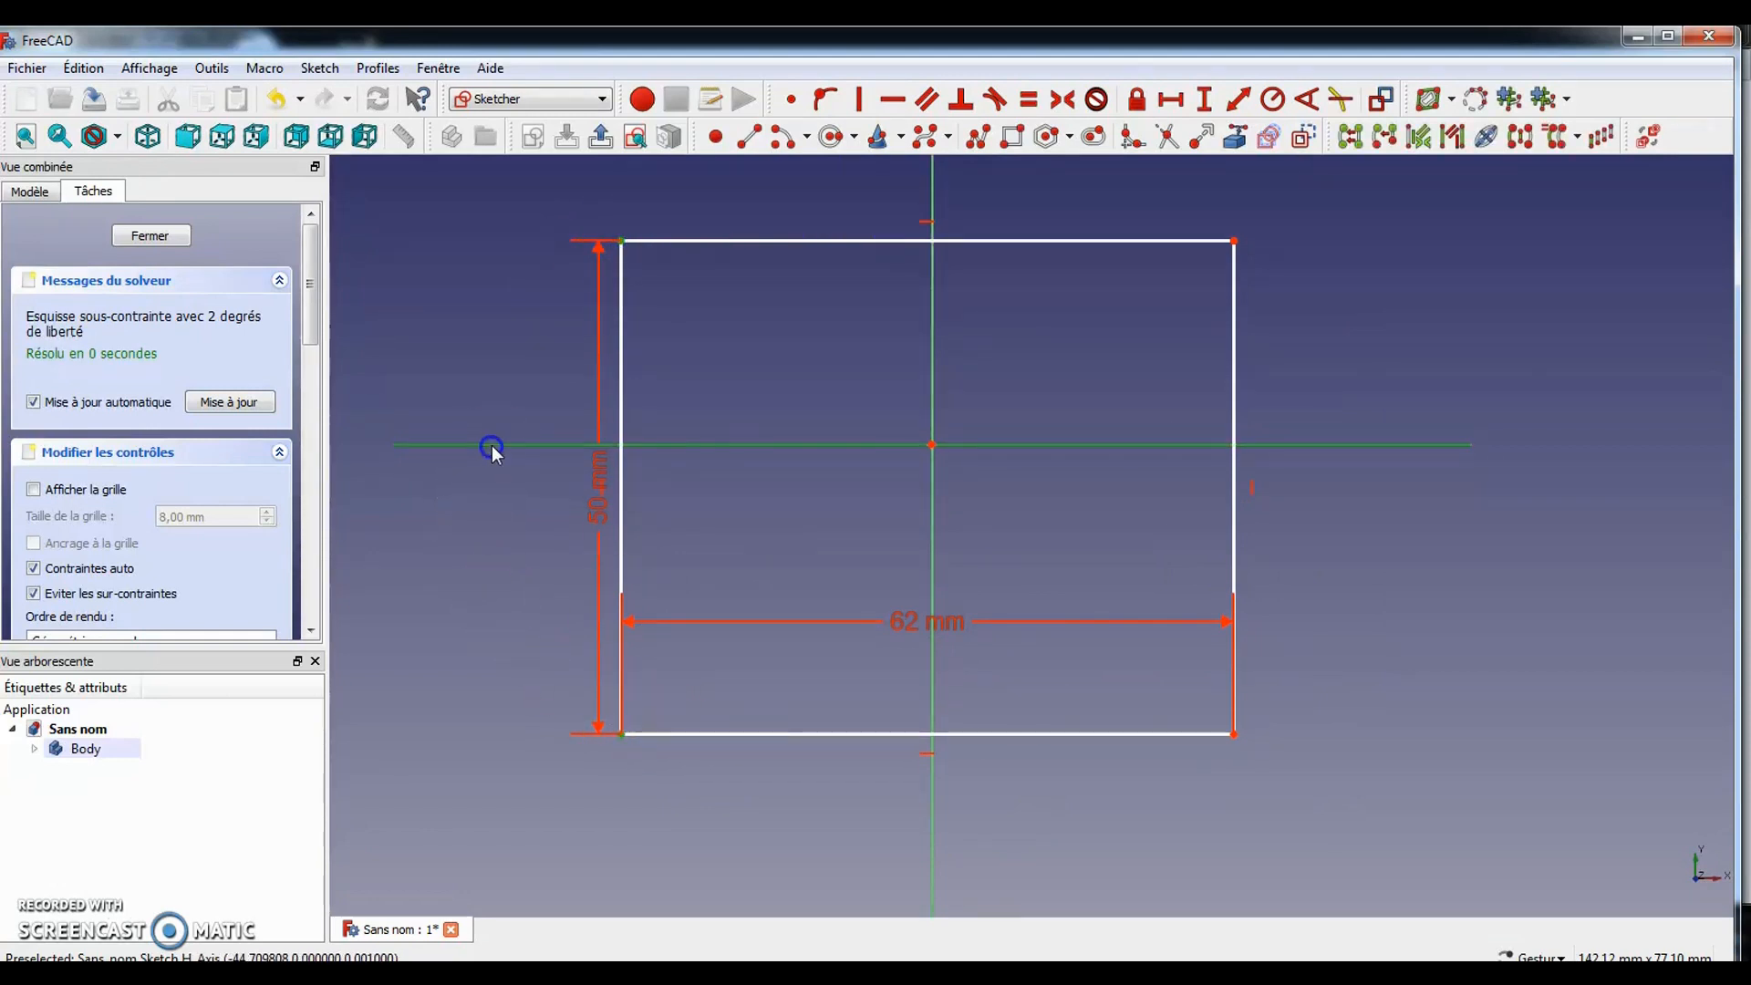
left_click(1061, 100)
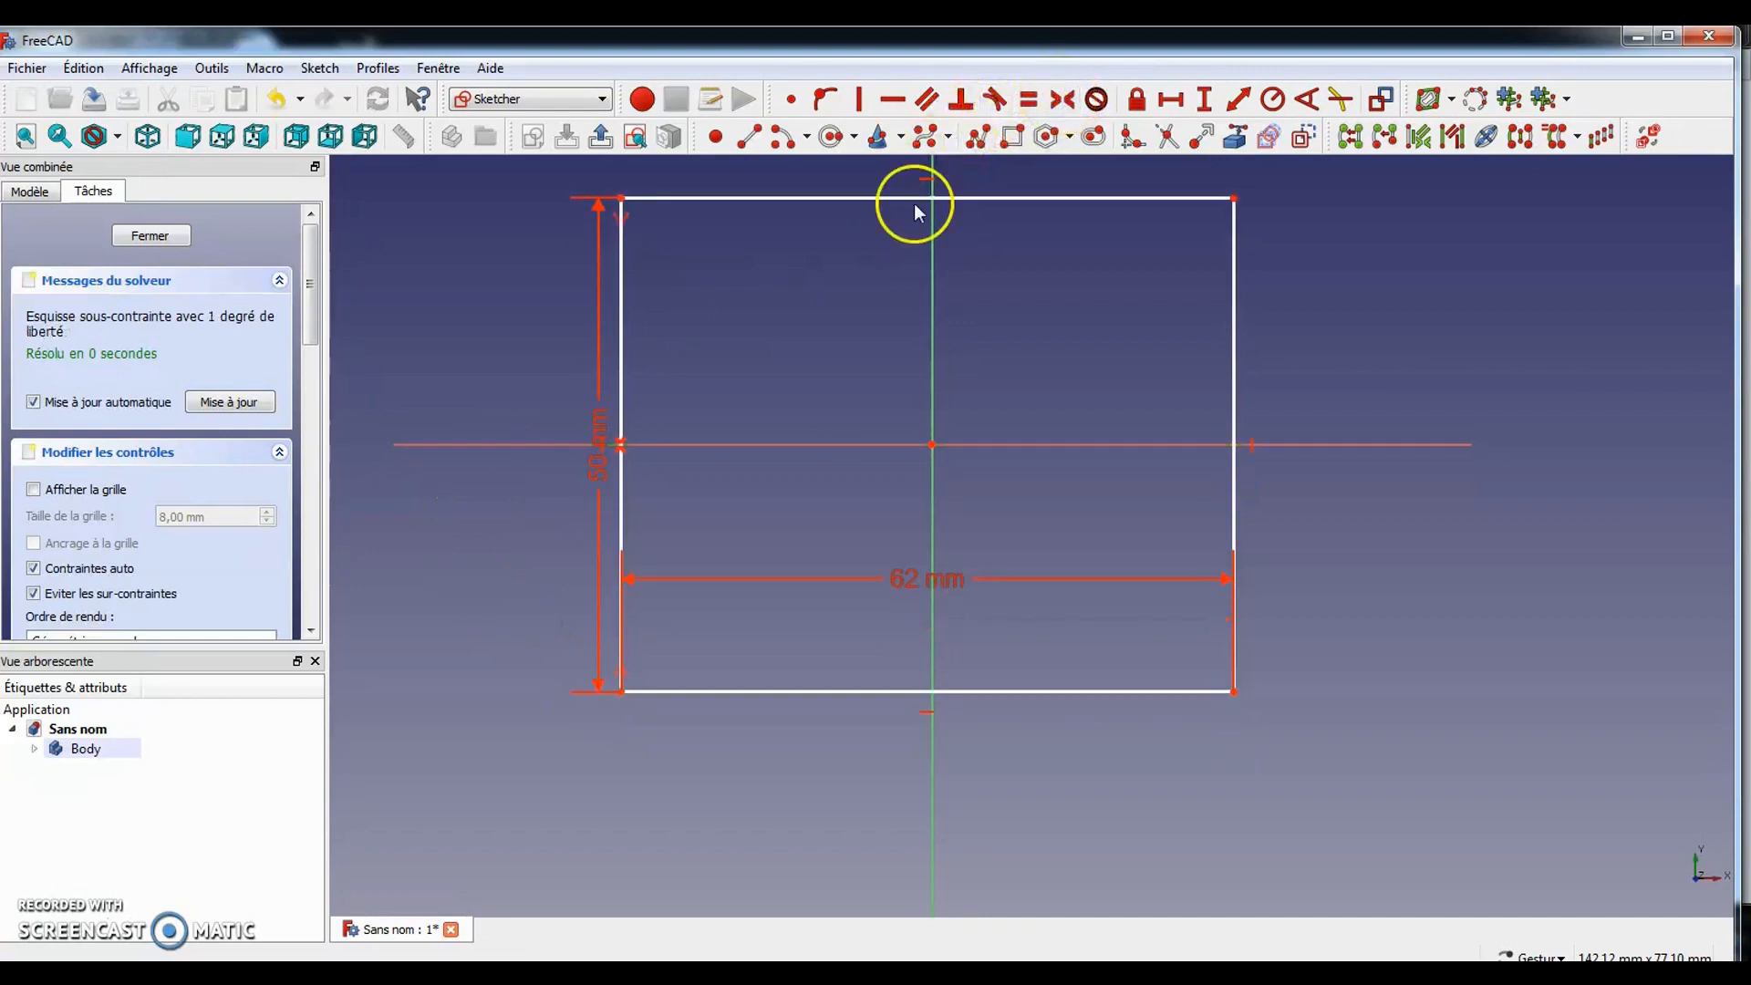
Make the rectangle's two bottom corners symmetric about the vertical axis and close the sketch
left_click_drag(620, 202, 611, 356)
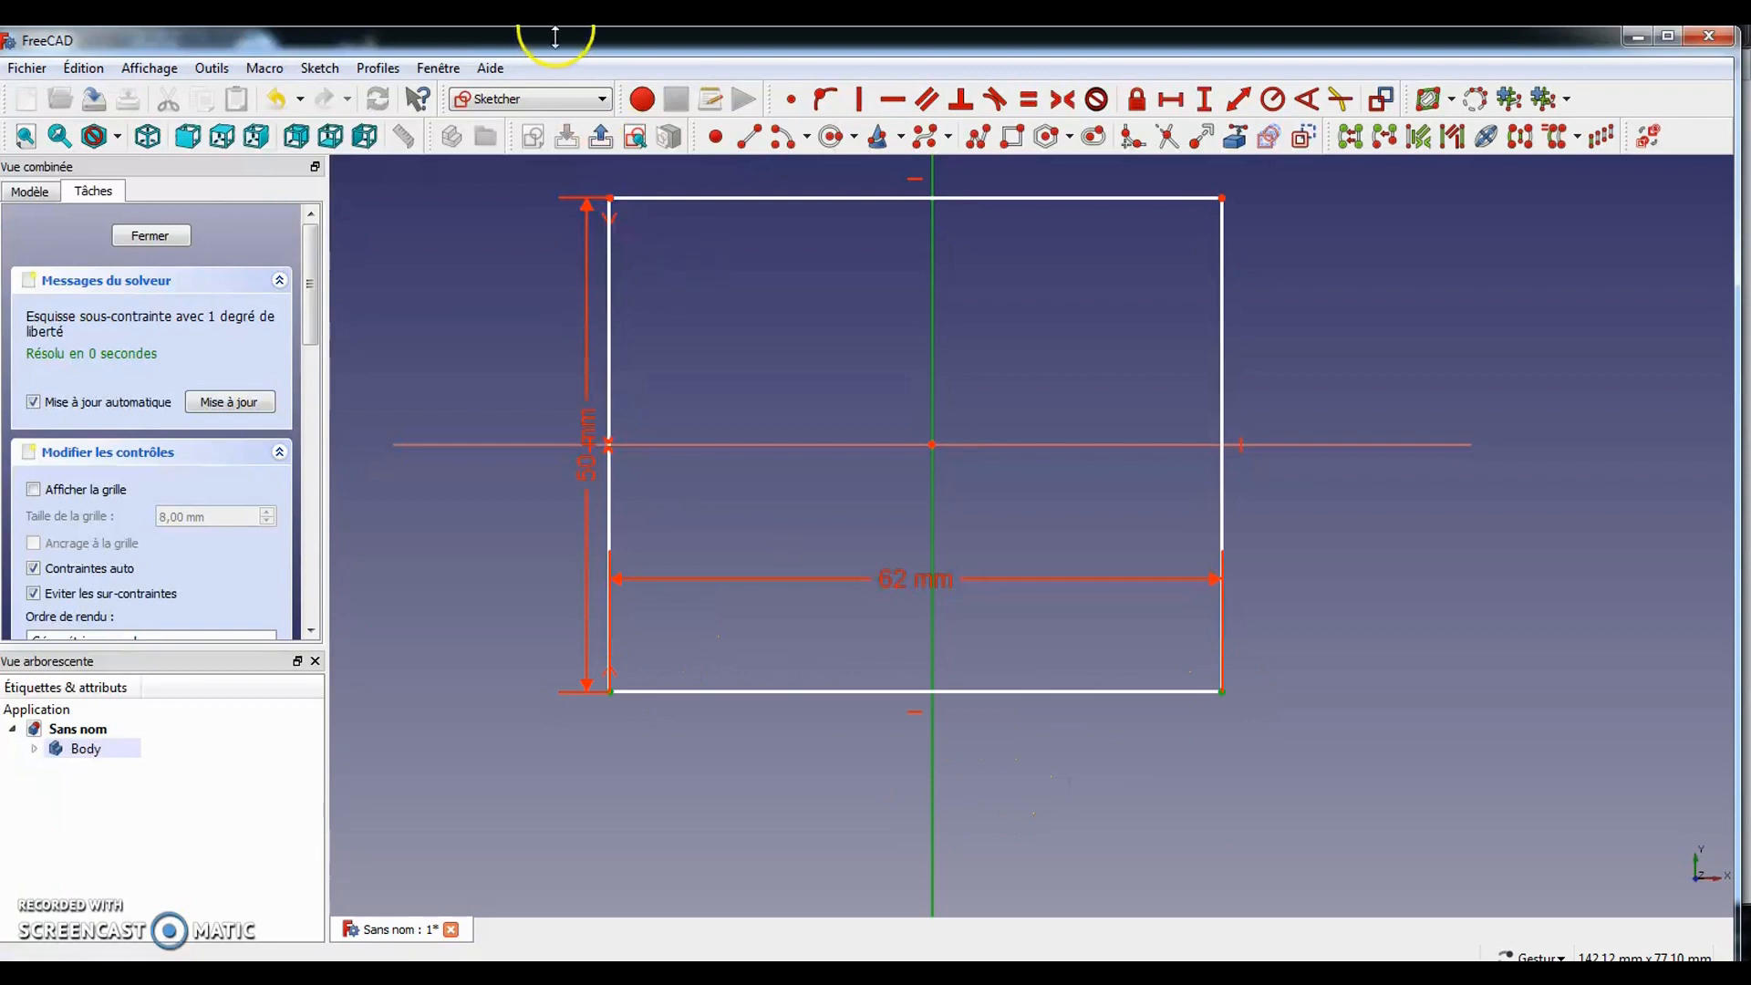
left_click(1063, 99)
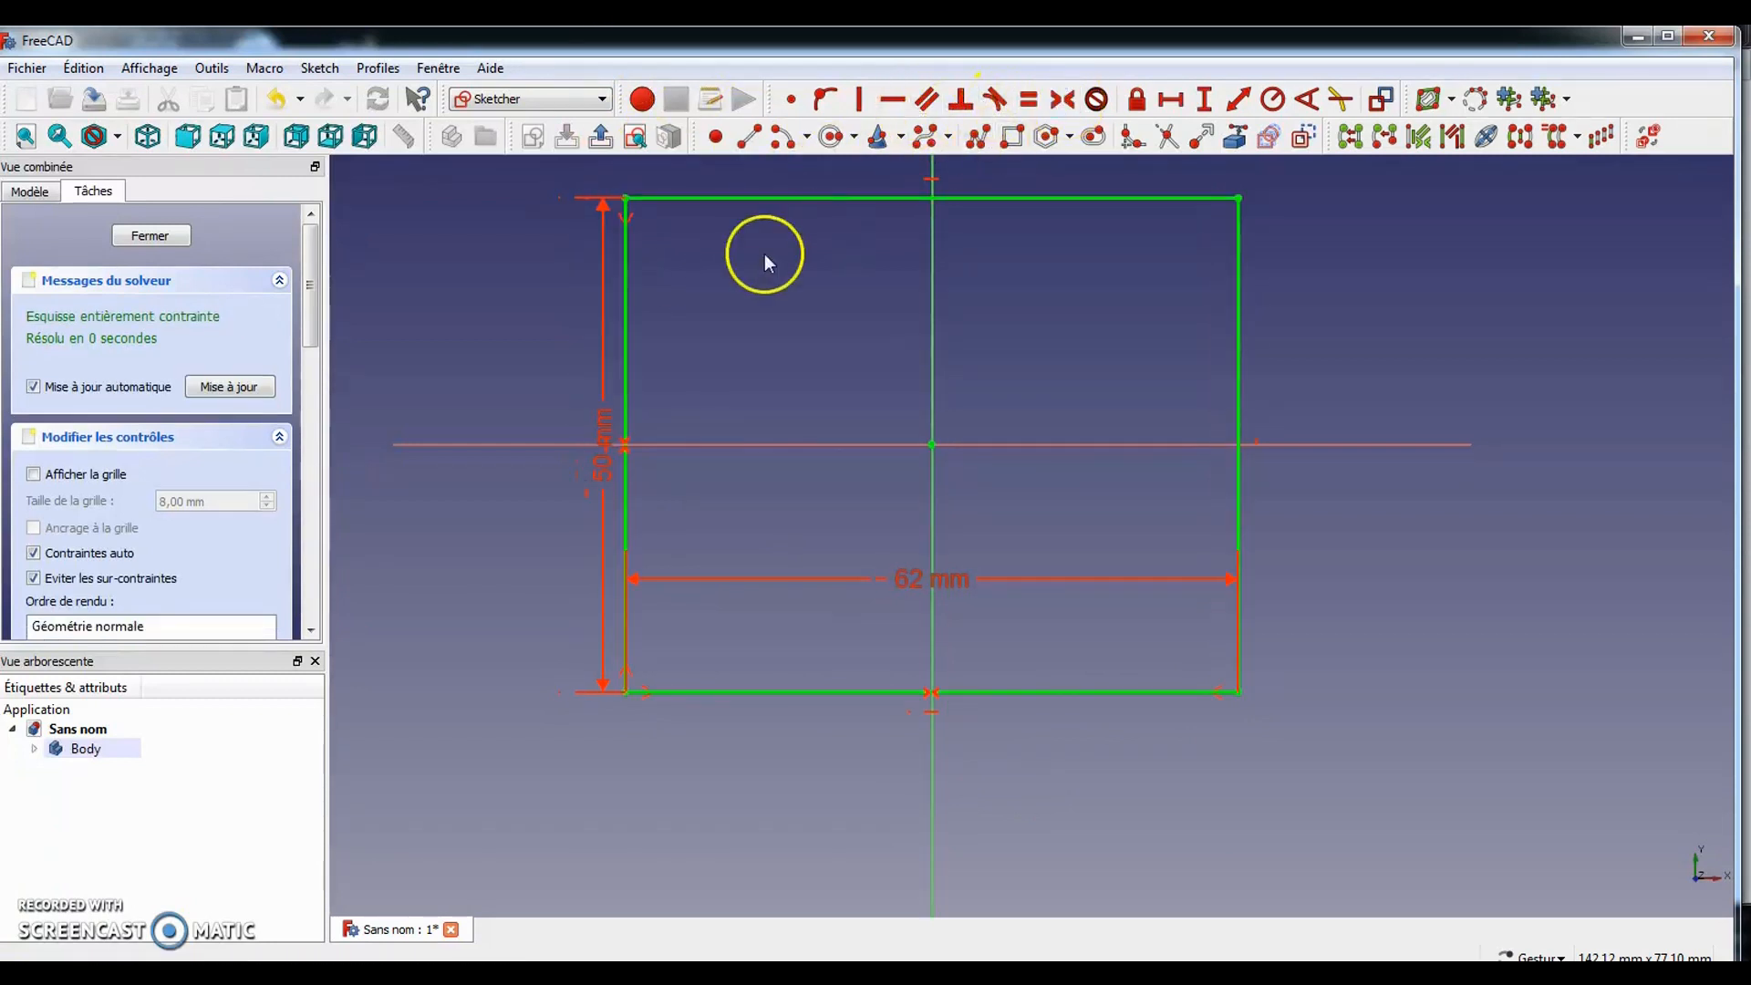
left_click(153, 236)
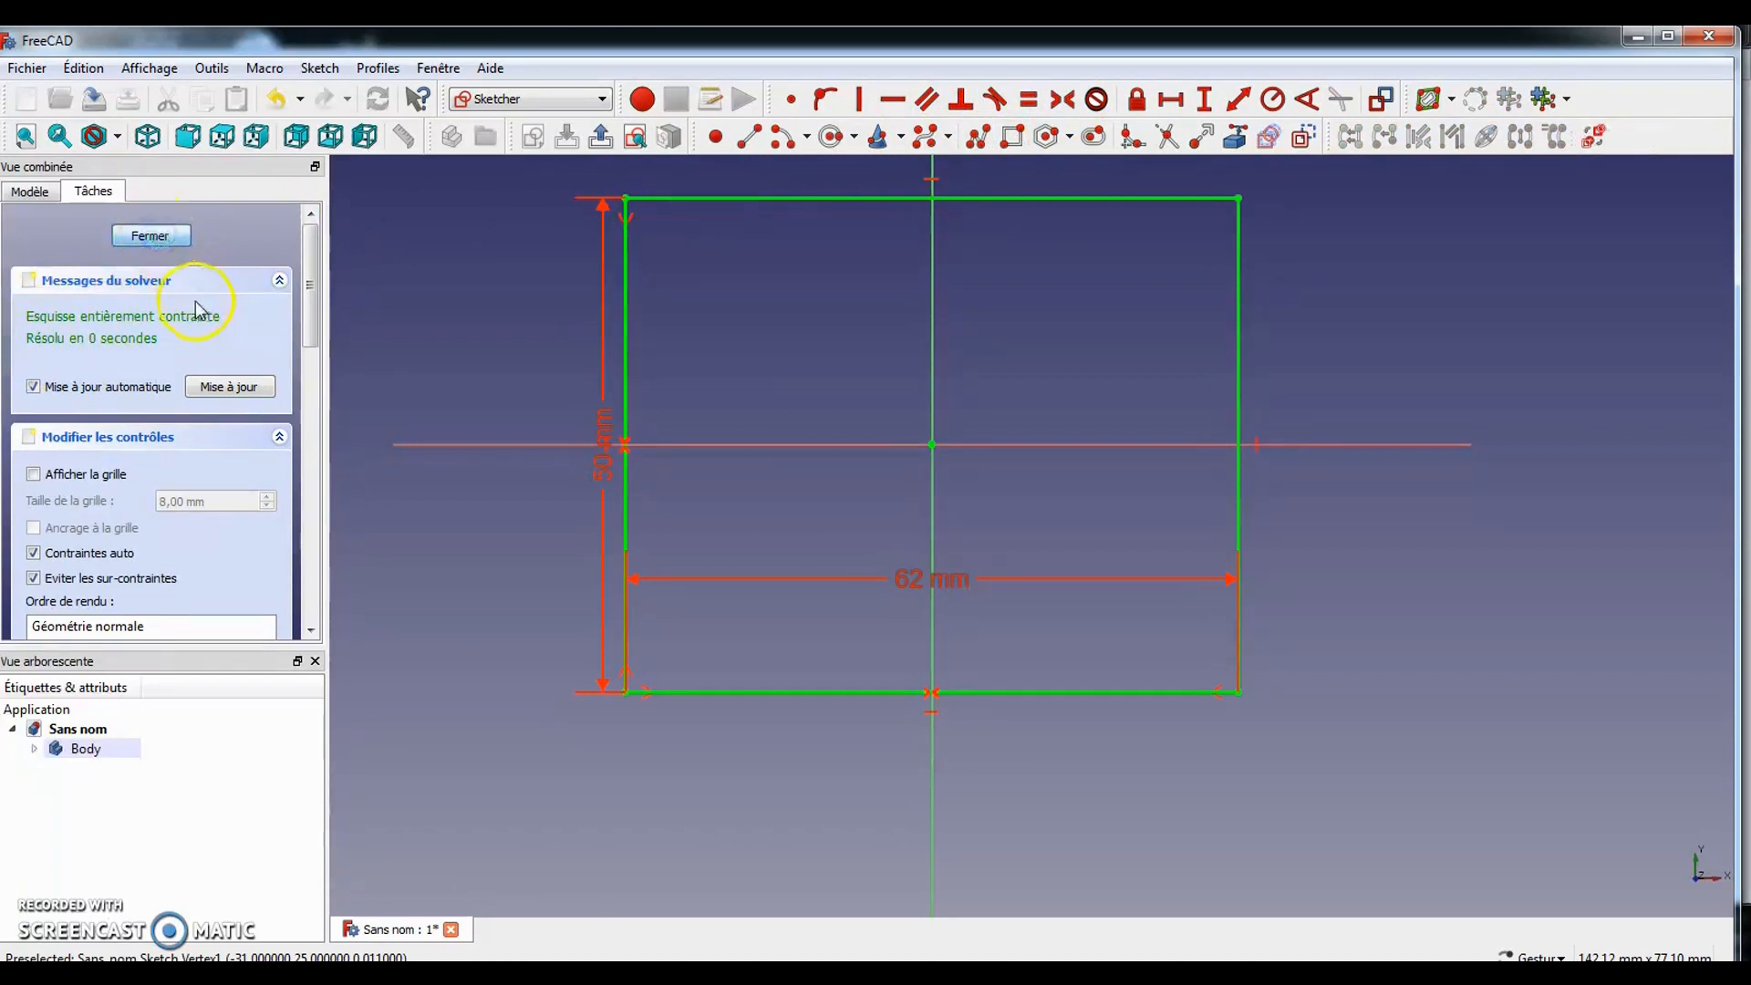
Pad the rectangle sketch to a length of 42 mm
mouse_move(949, 753)
left_mouse_down()
mouse_move(907, 506)
mouse_move(814, 573)
left_mouse_up()
left_click(92, 189)
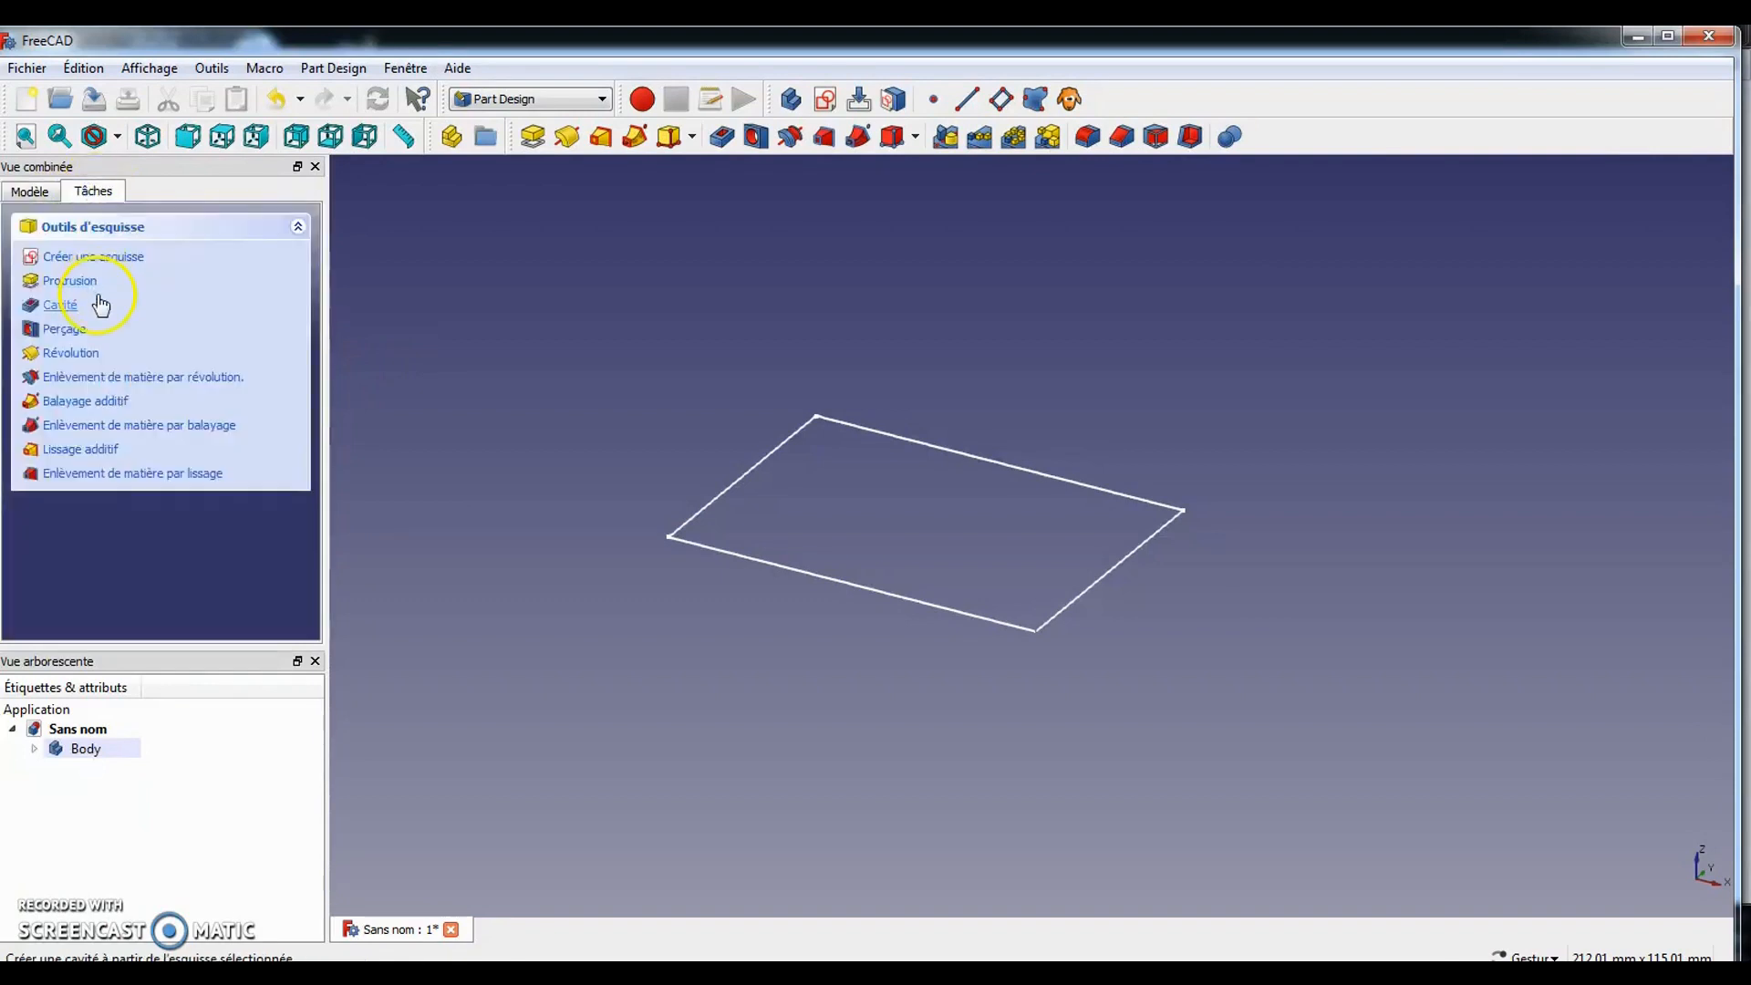
left_click(70, 280)
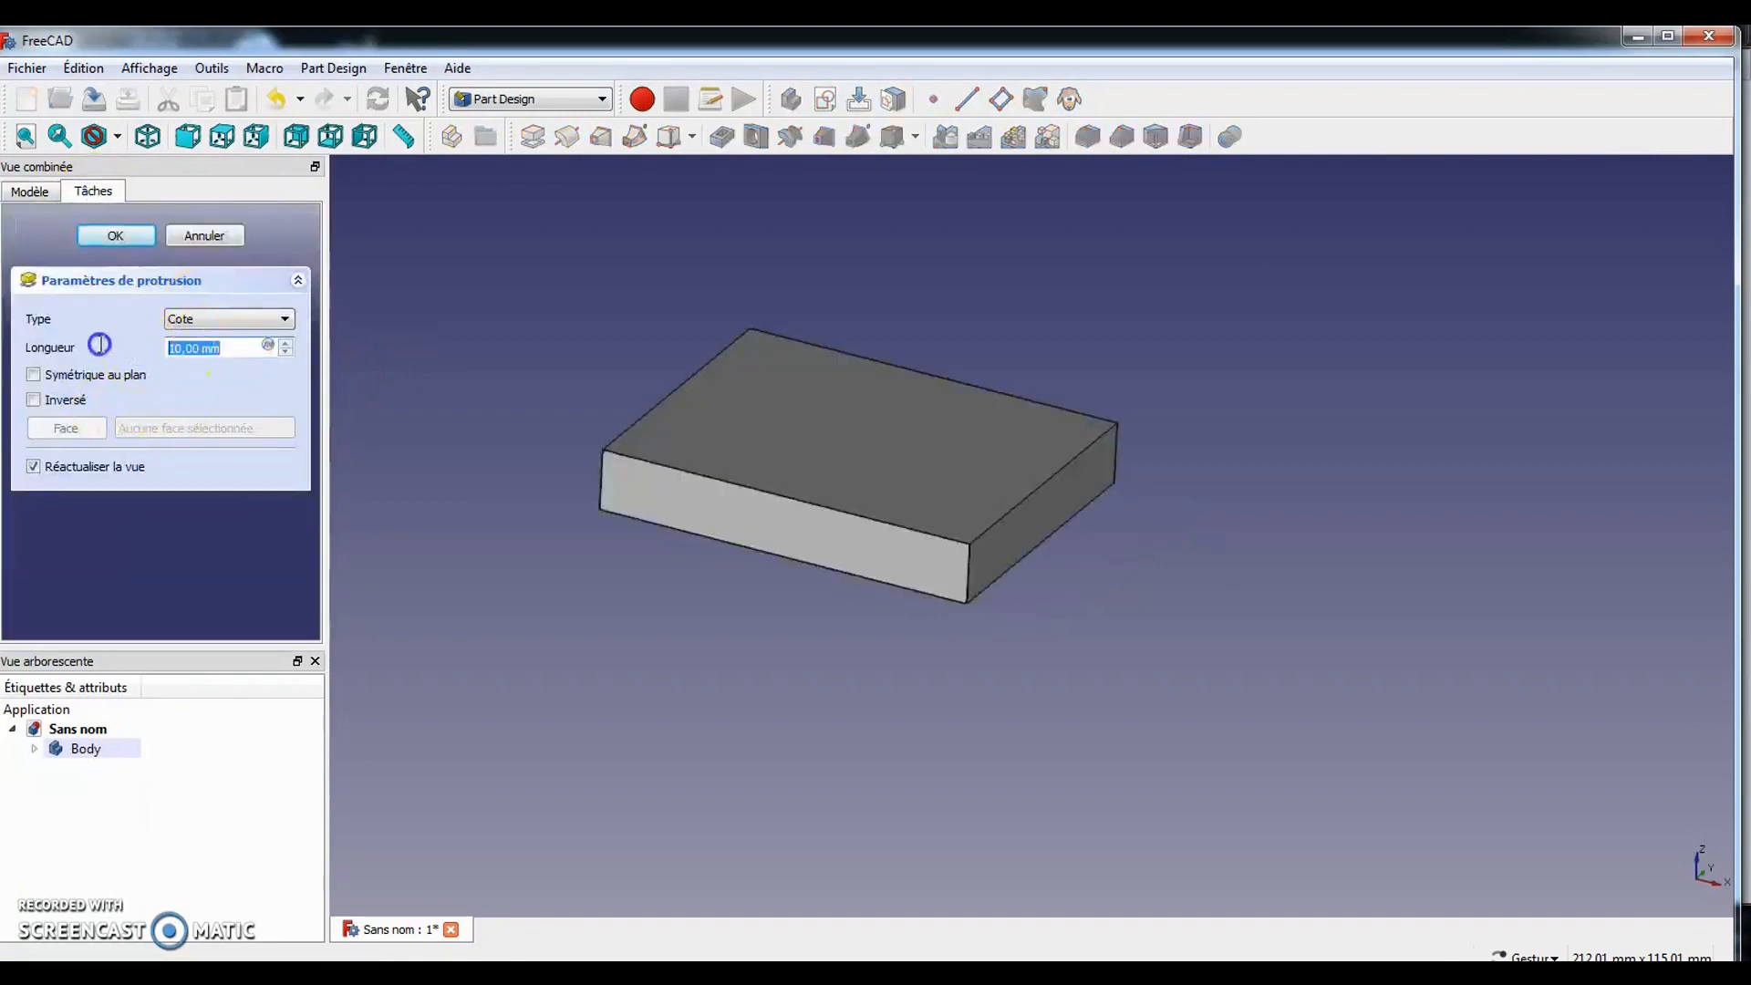
type("42")
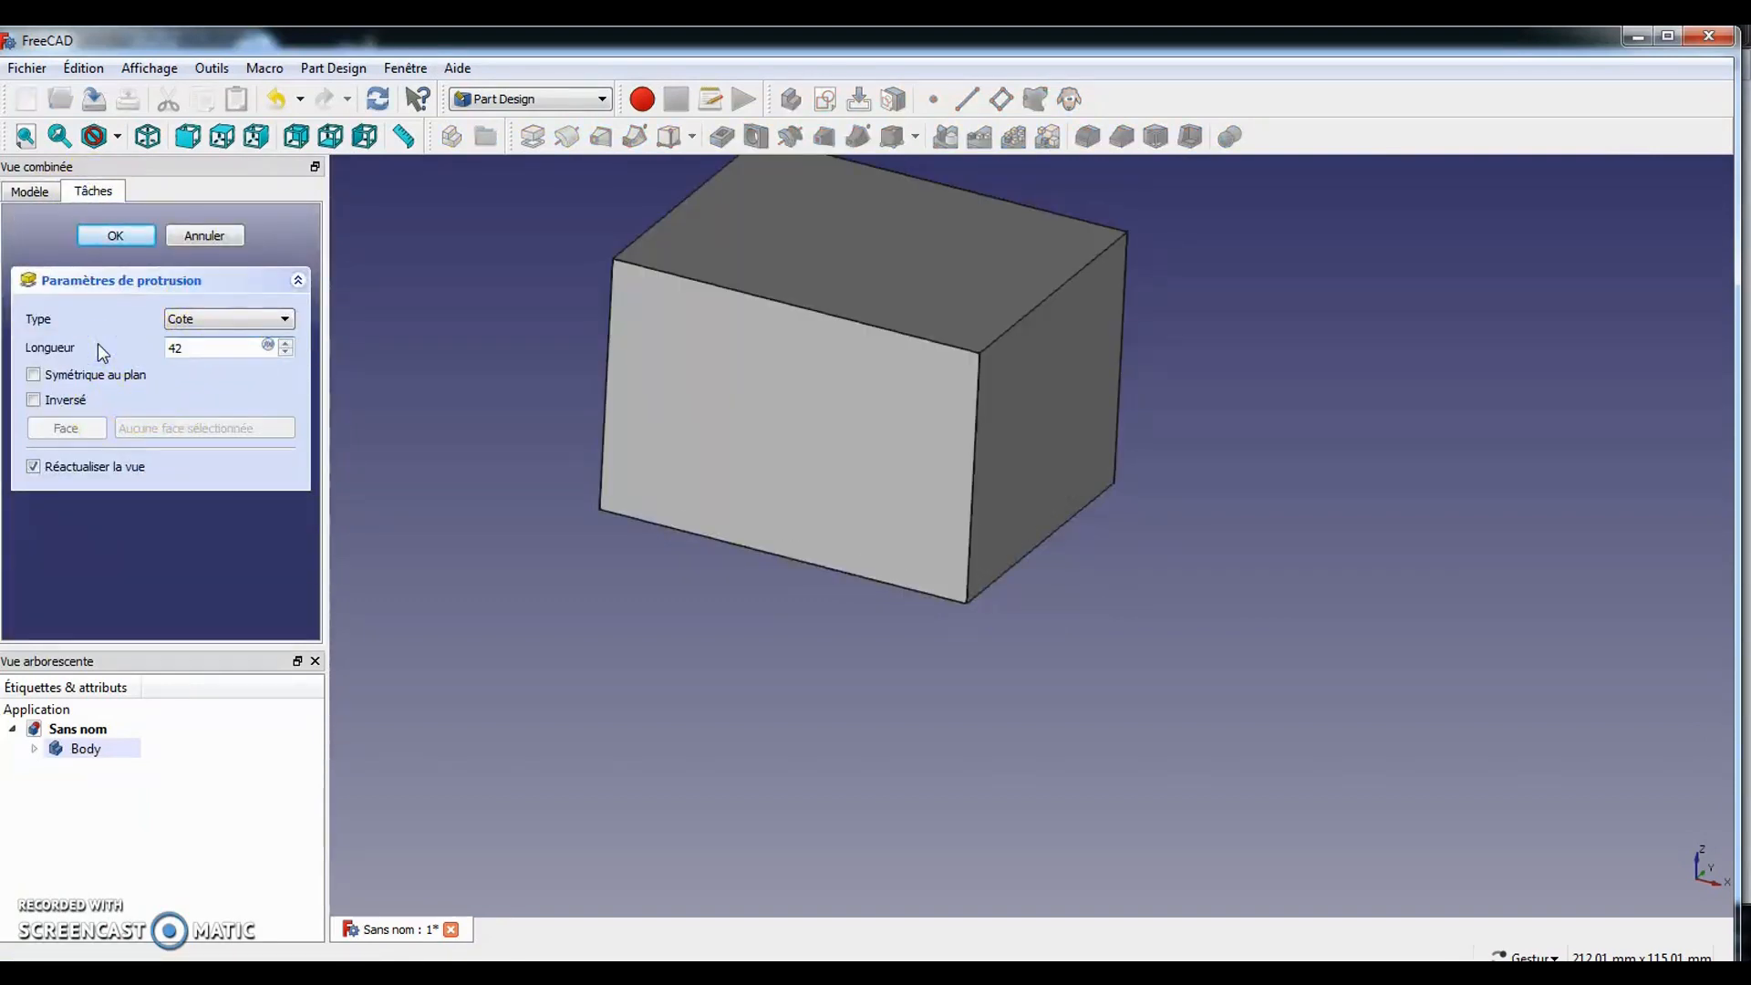
left_click(122, 235)
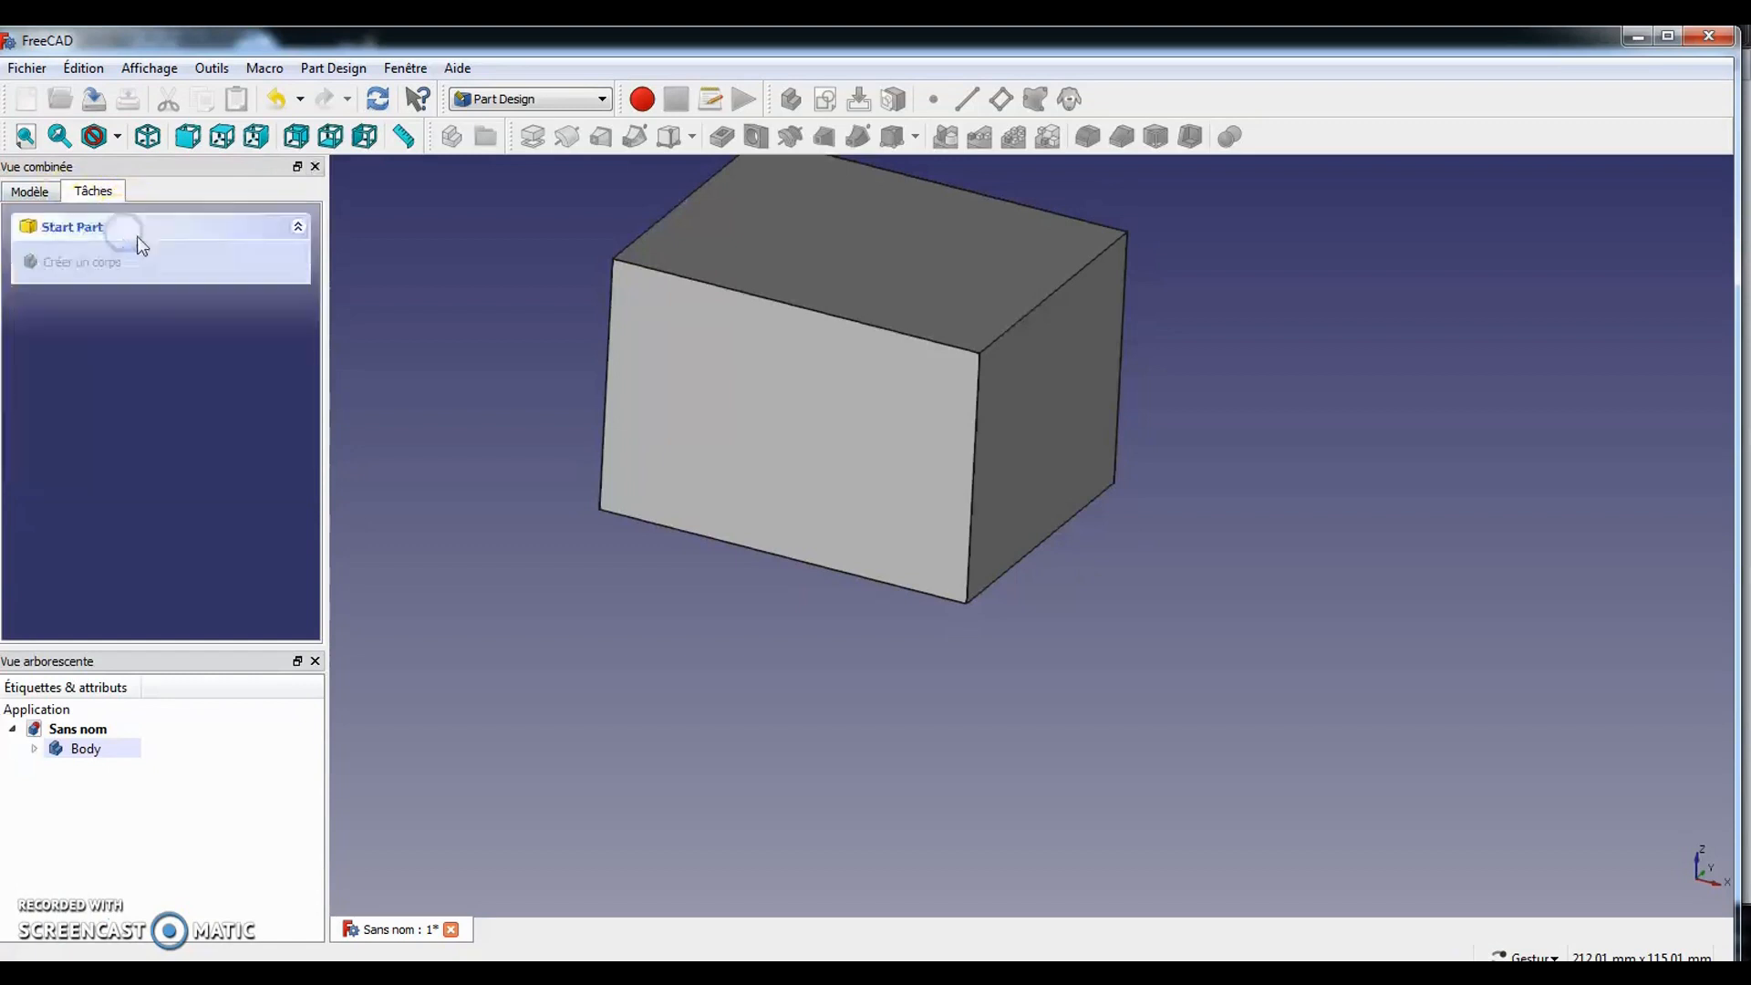
Create a sketch on the block's 50 mm wide end face at negative X and draw a rectangle about 22.8 × 16.7 mm across its bottom edge
scroll(704, 462, "down", 5)
scroll(710, 462, "up", 3)
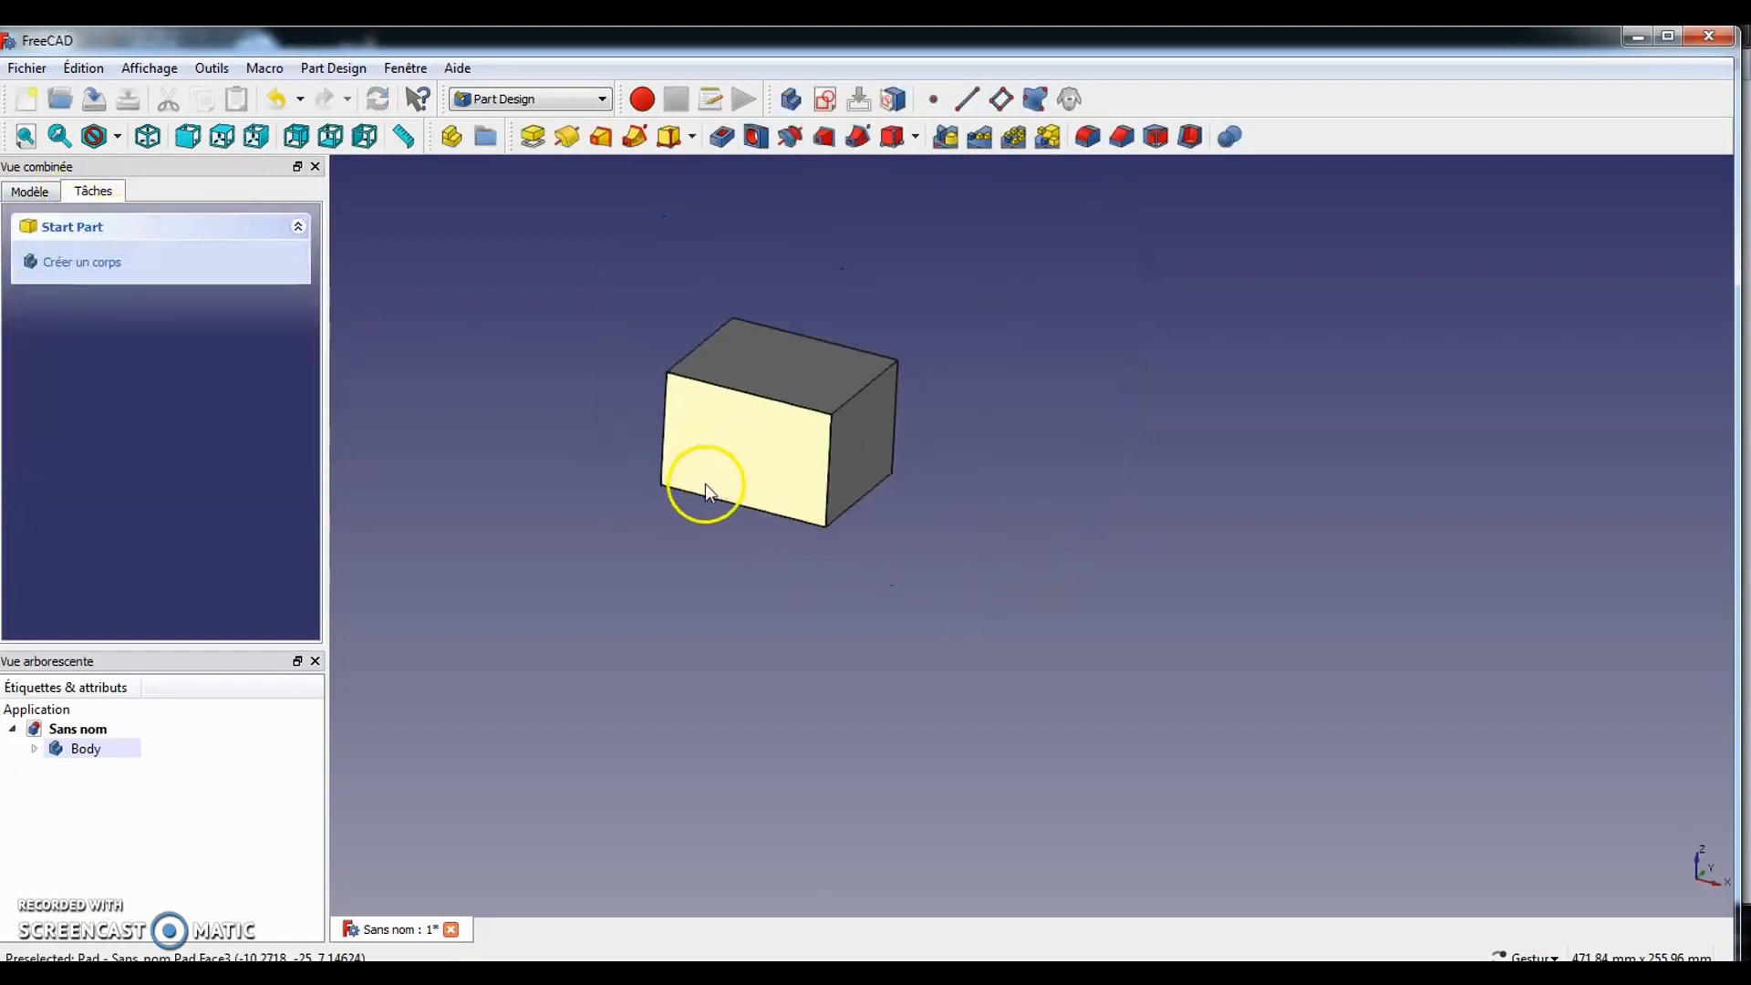
left_click(406, 973)
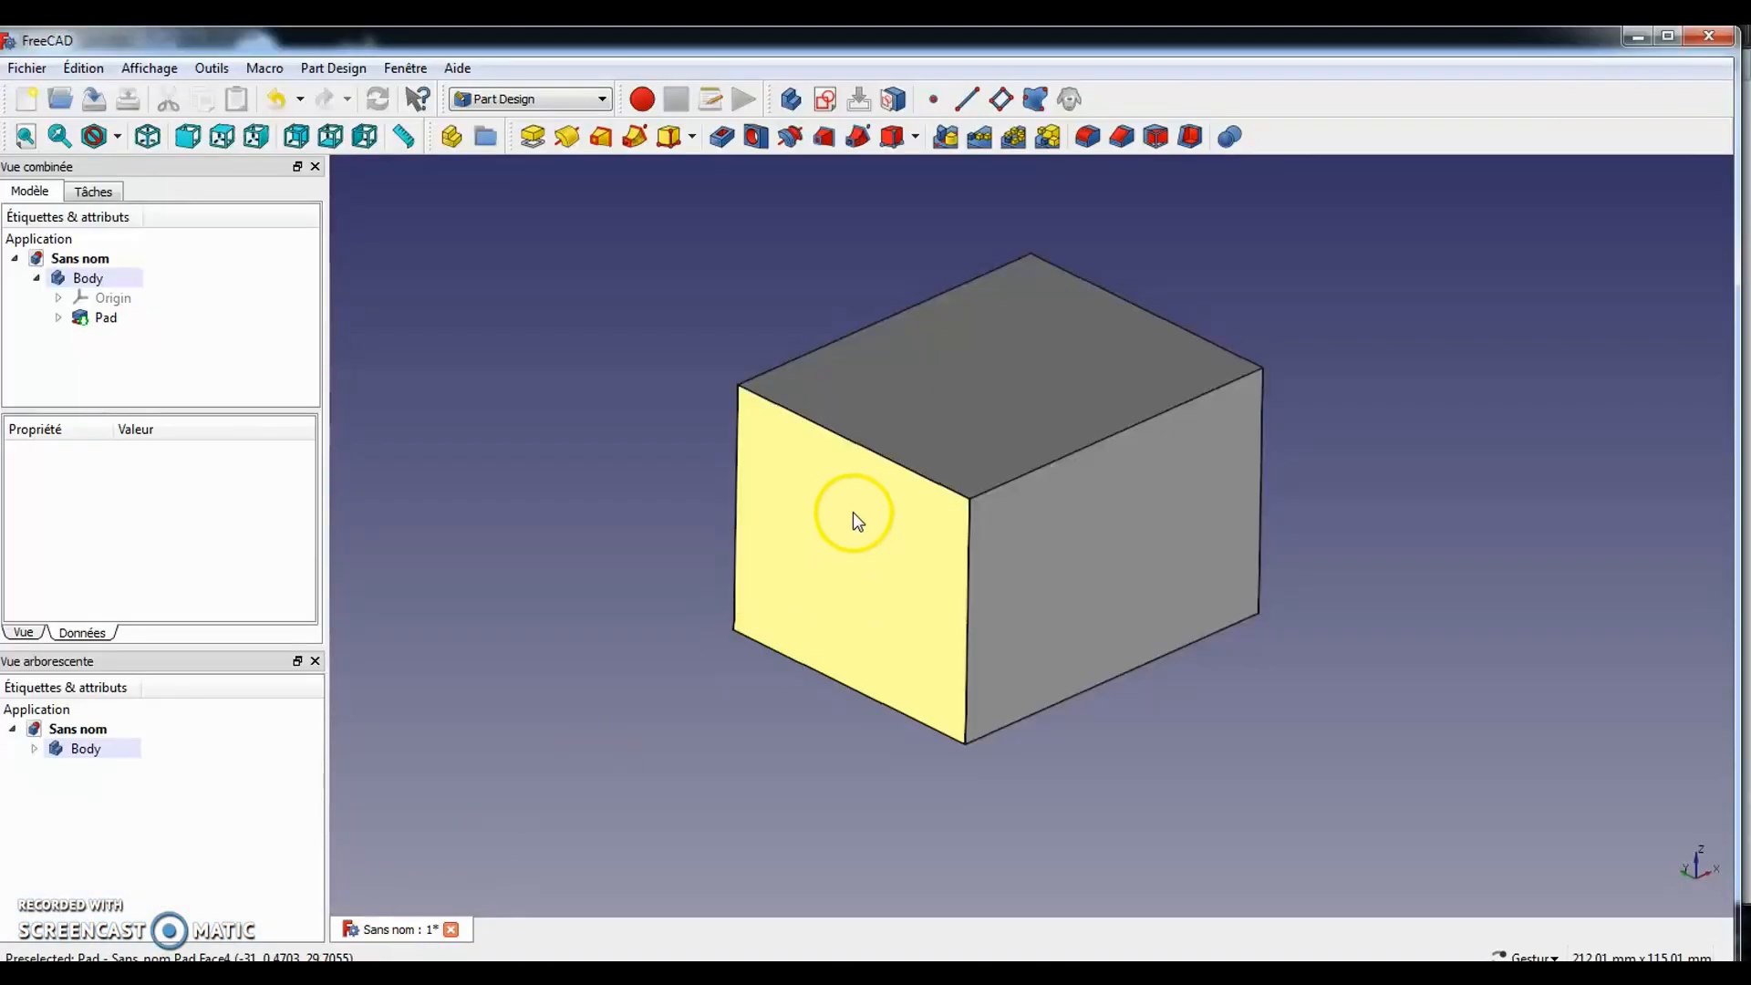
left_click(828, 589)
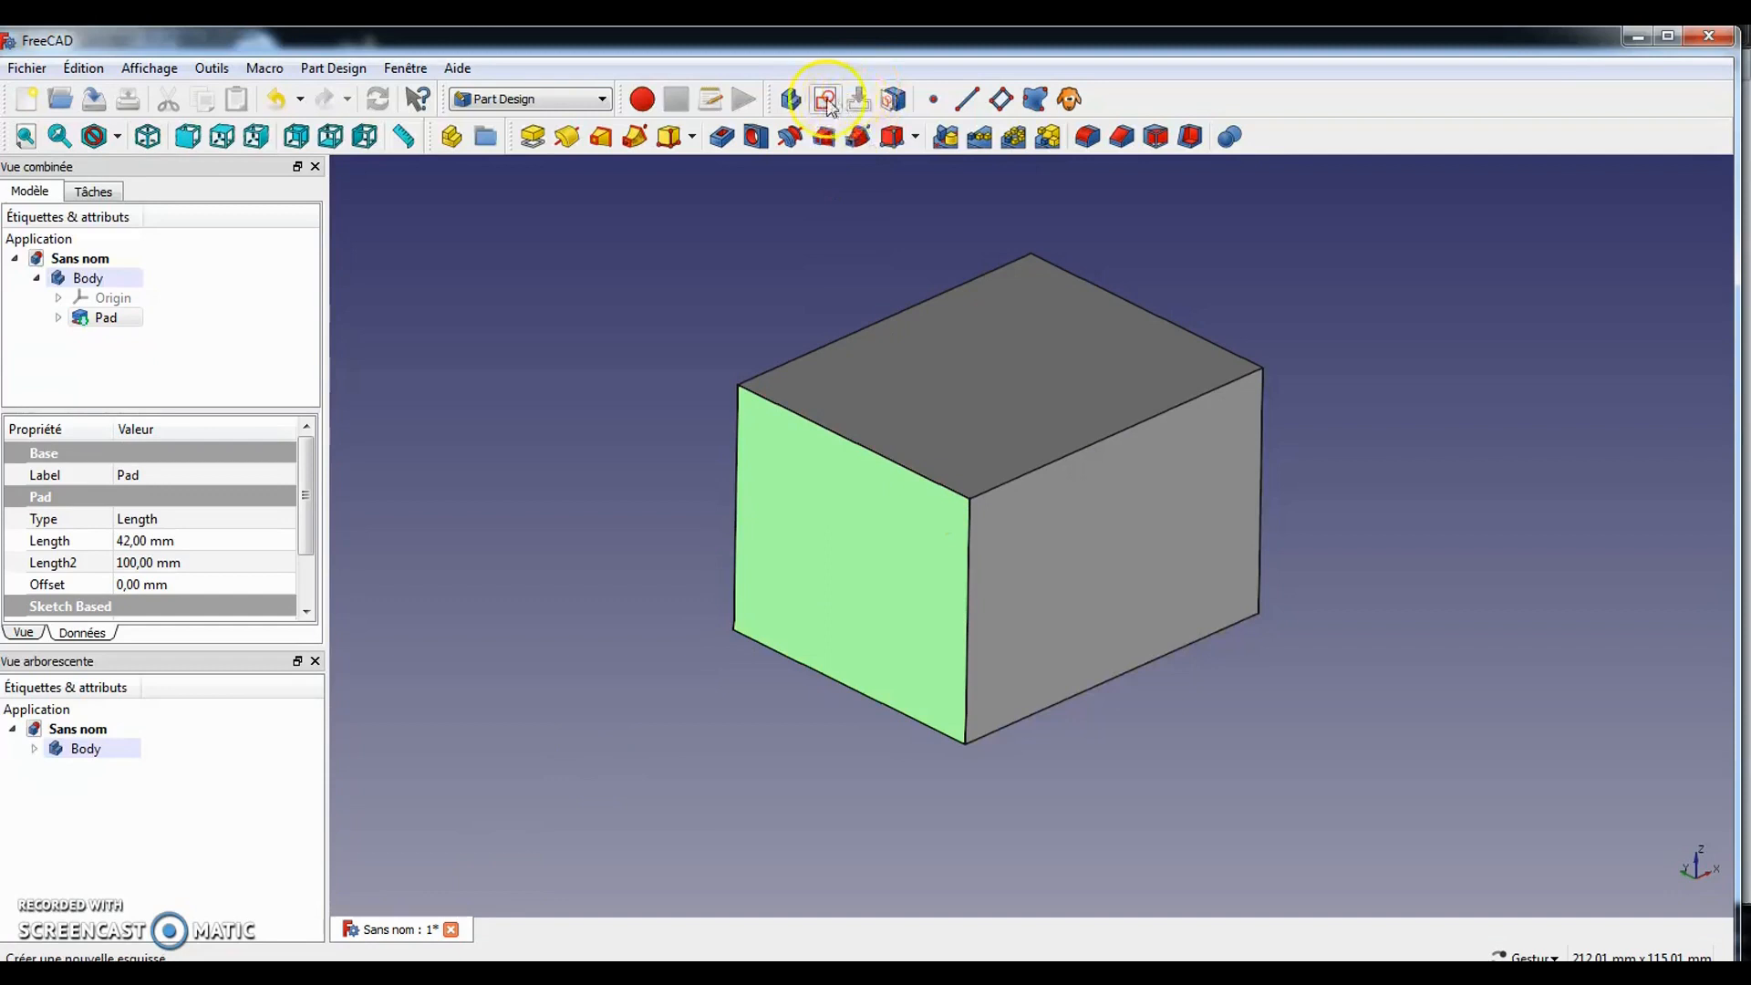
left_click(826, 99)
left_click(1013, 137)
left_click(988, 597)
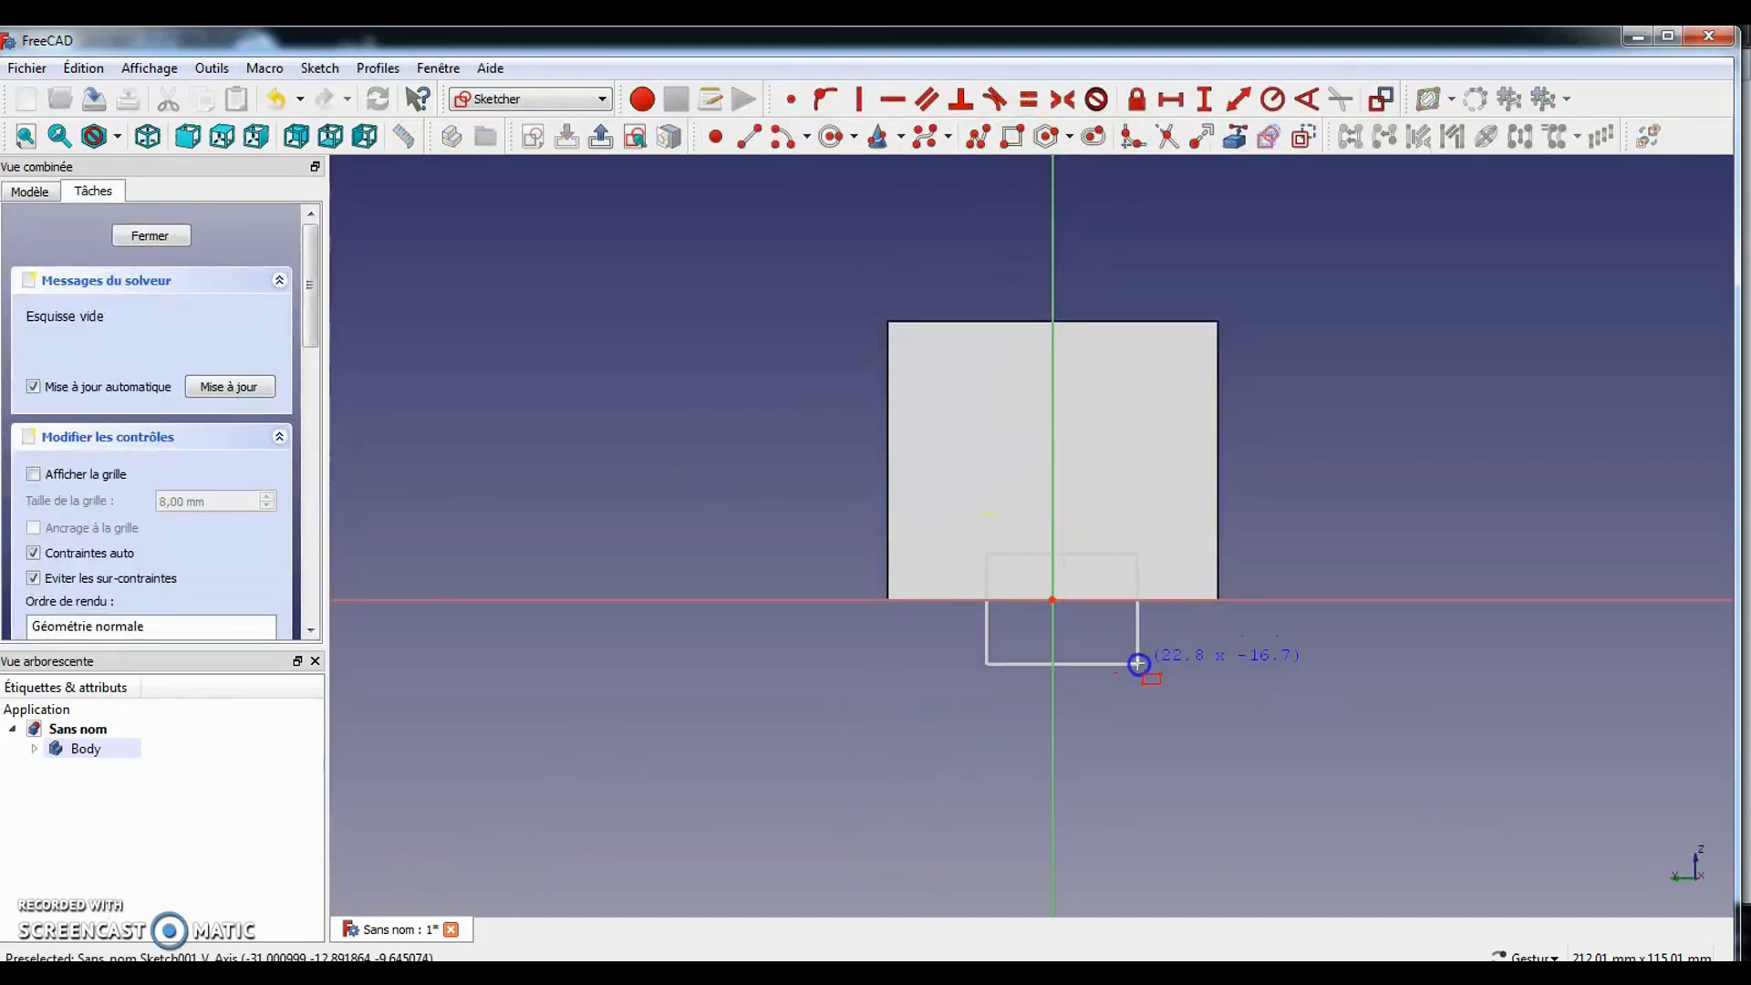
left_click(1137, 659)
scroll(1085, 595, "up", 2)
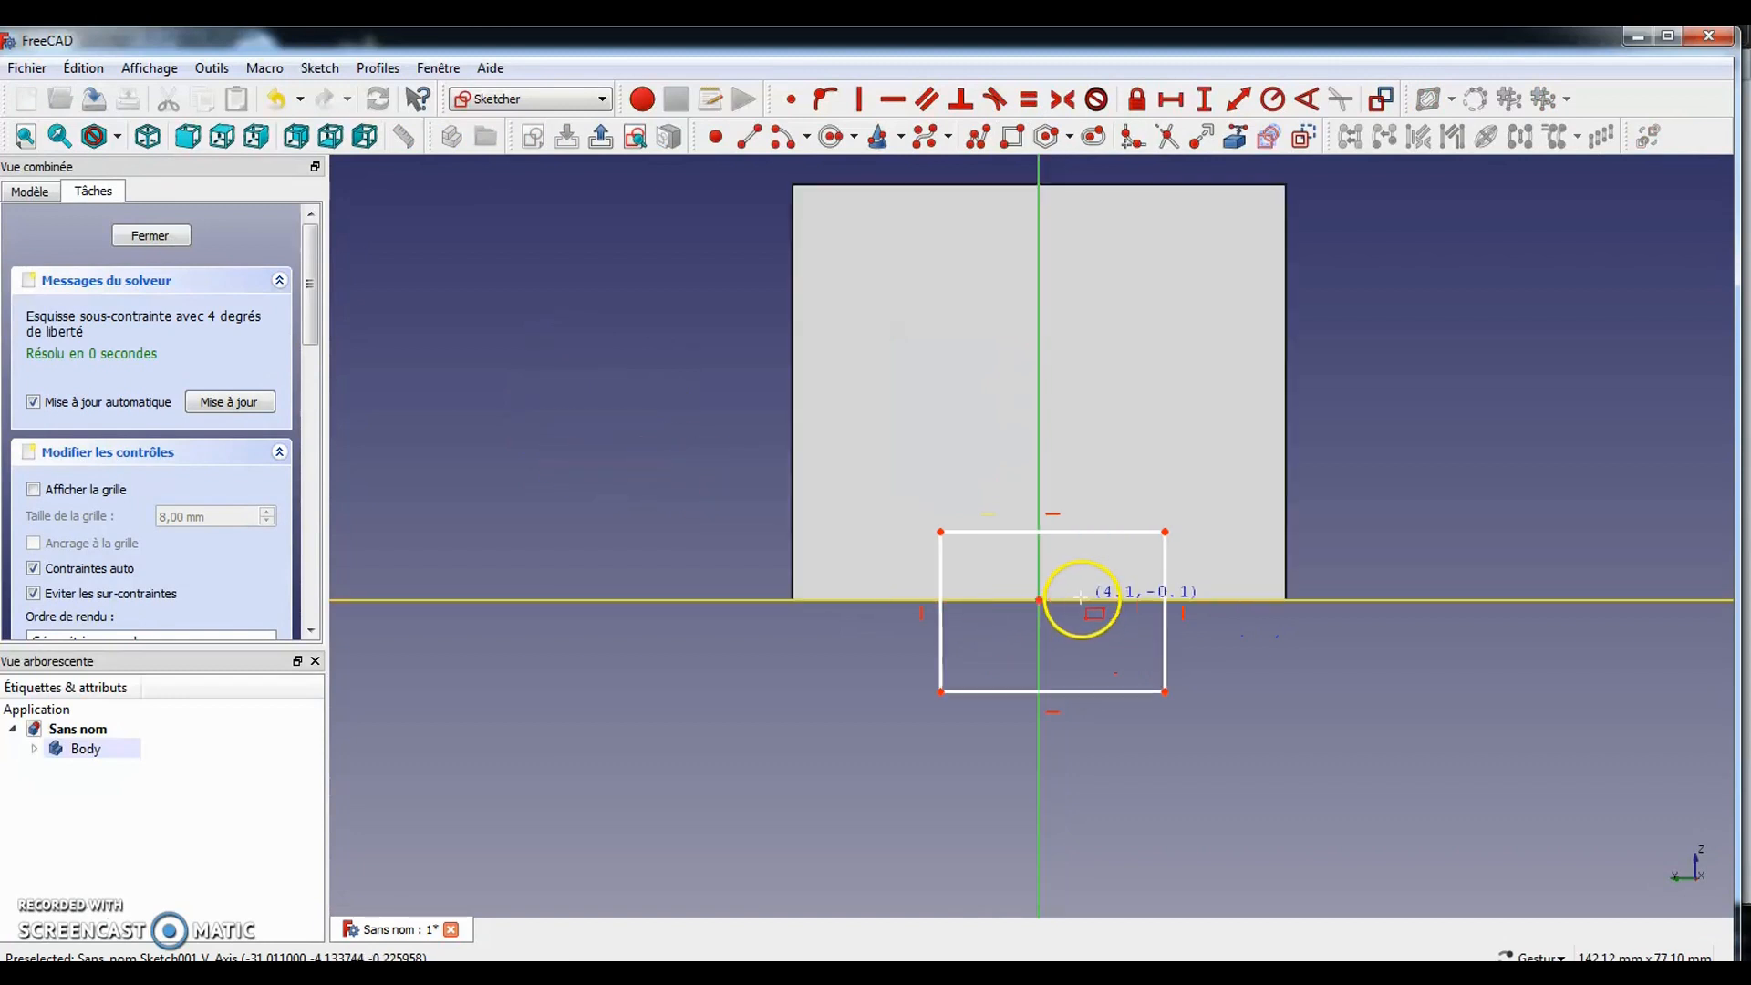
right_click(488, 335)
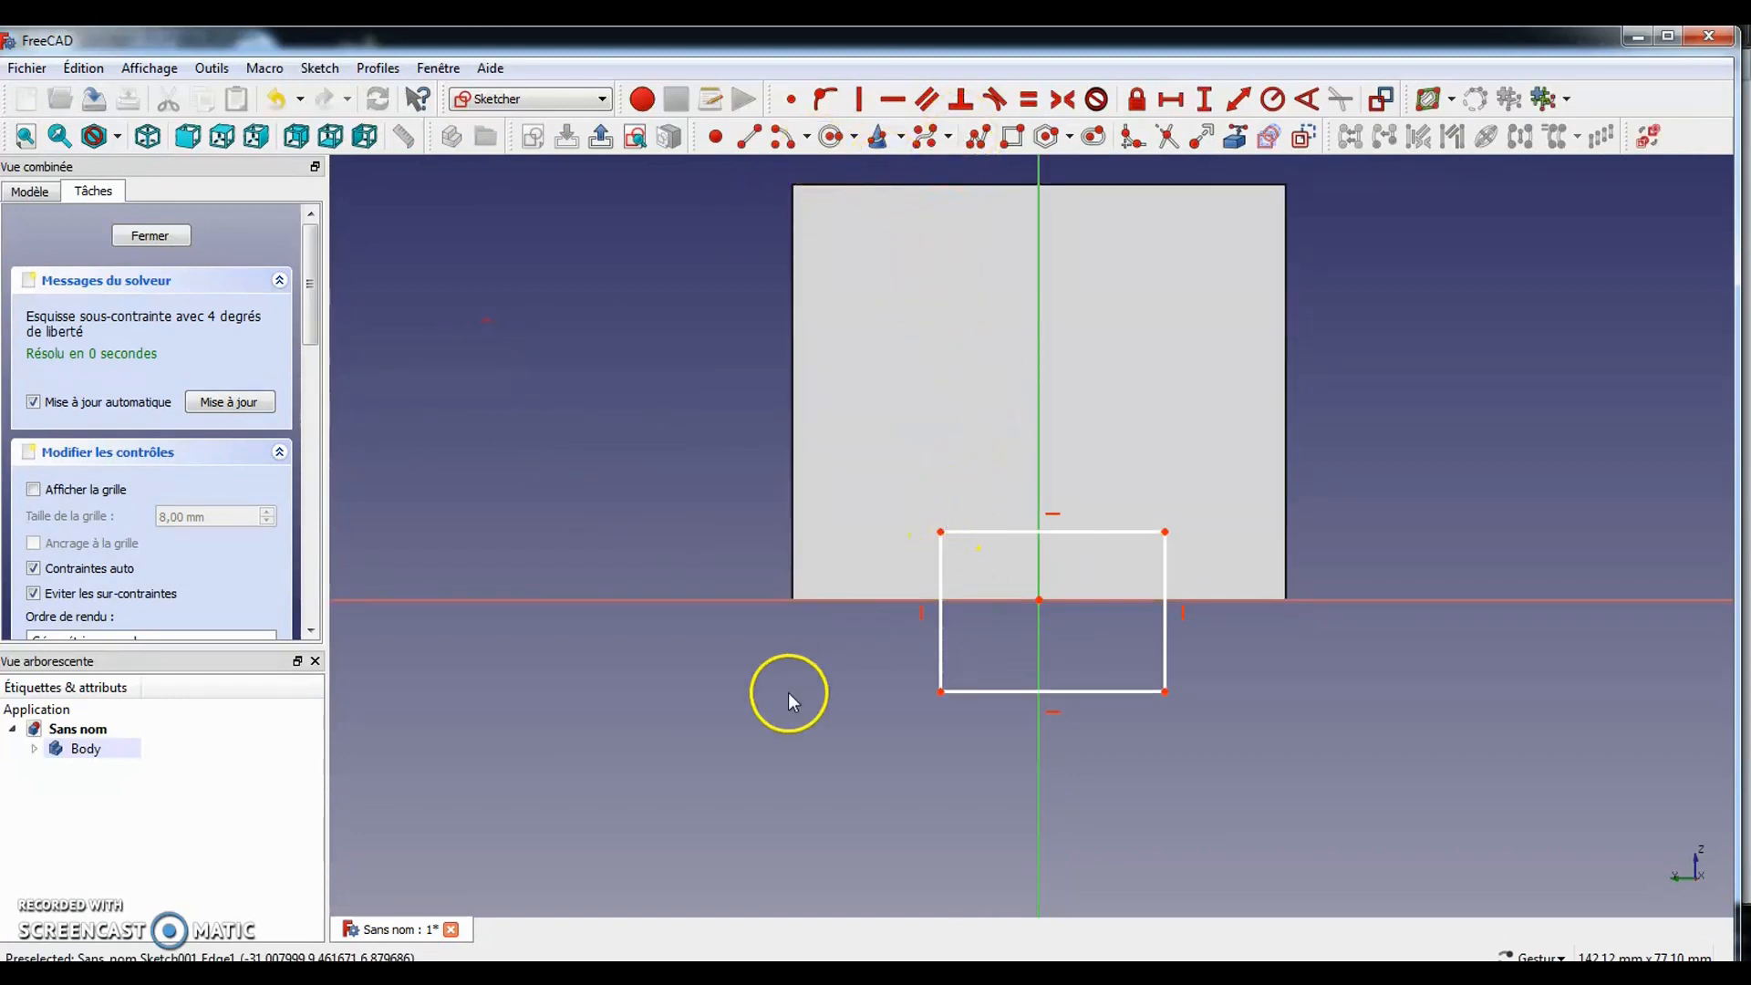
Check the notch dimensions on the reference drawing and constrain the small rectangle's top edge to a length of 50-32 mm
left_click(369, 972)
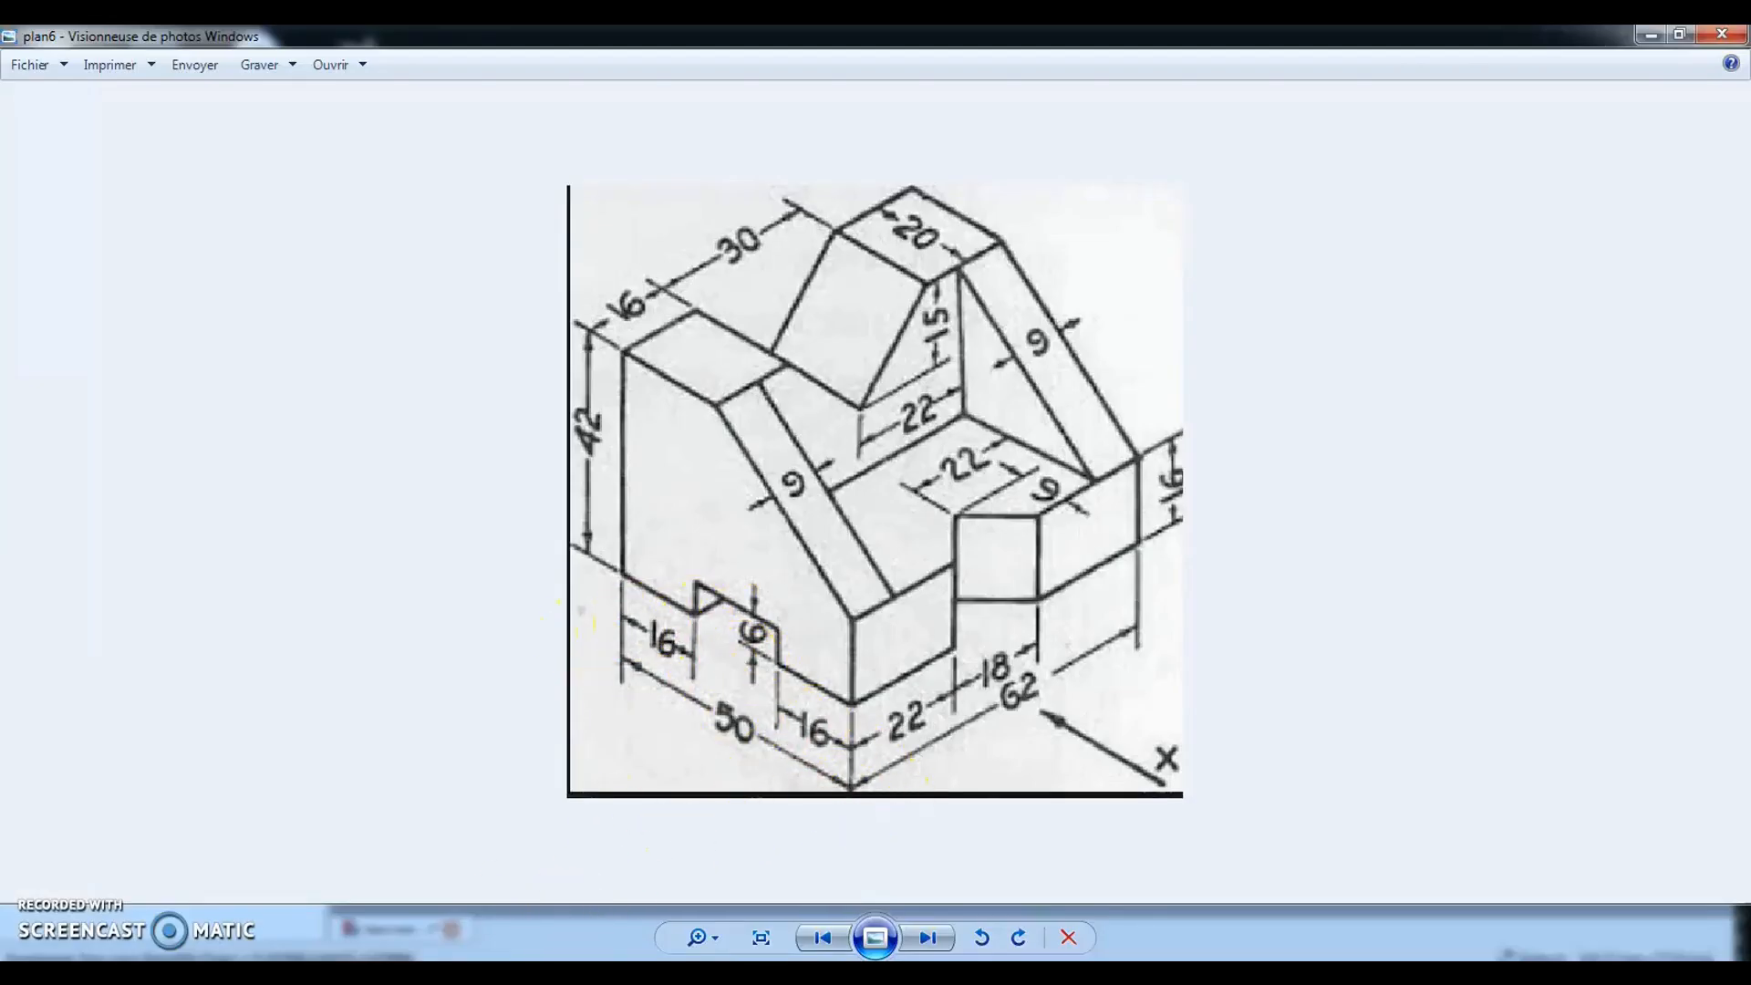
left_click(370, 972)
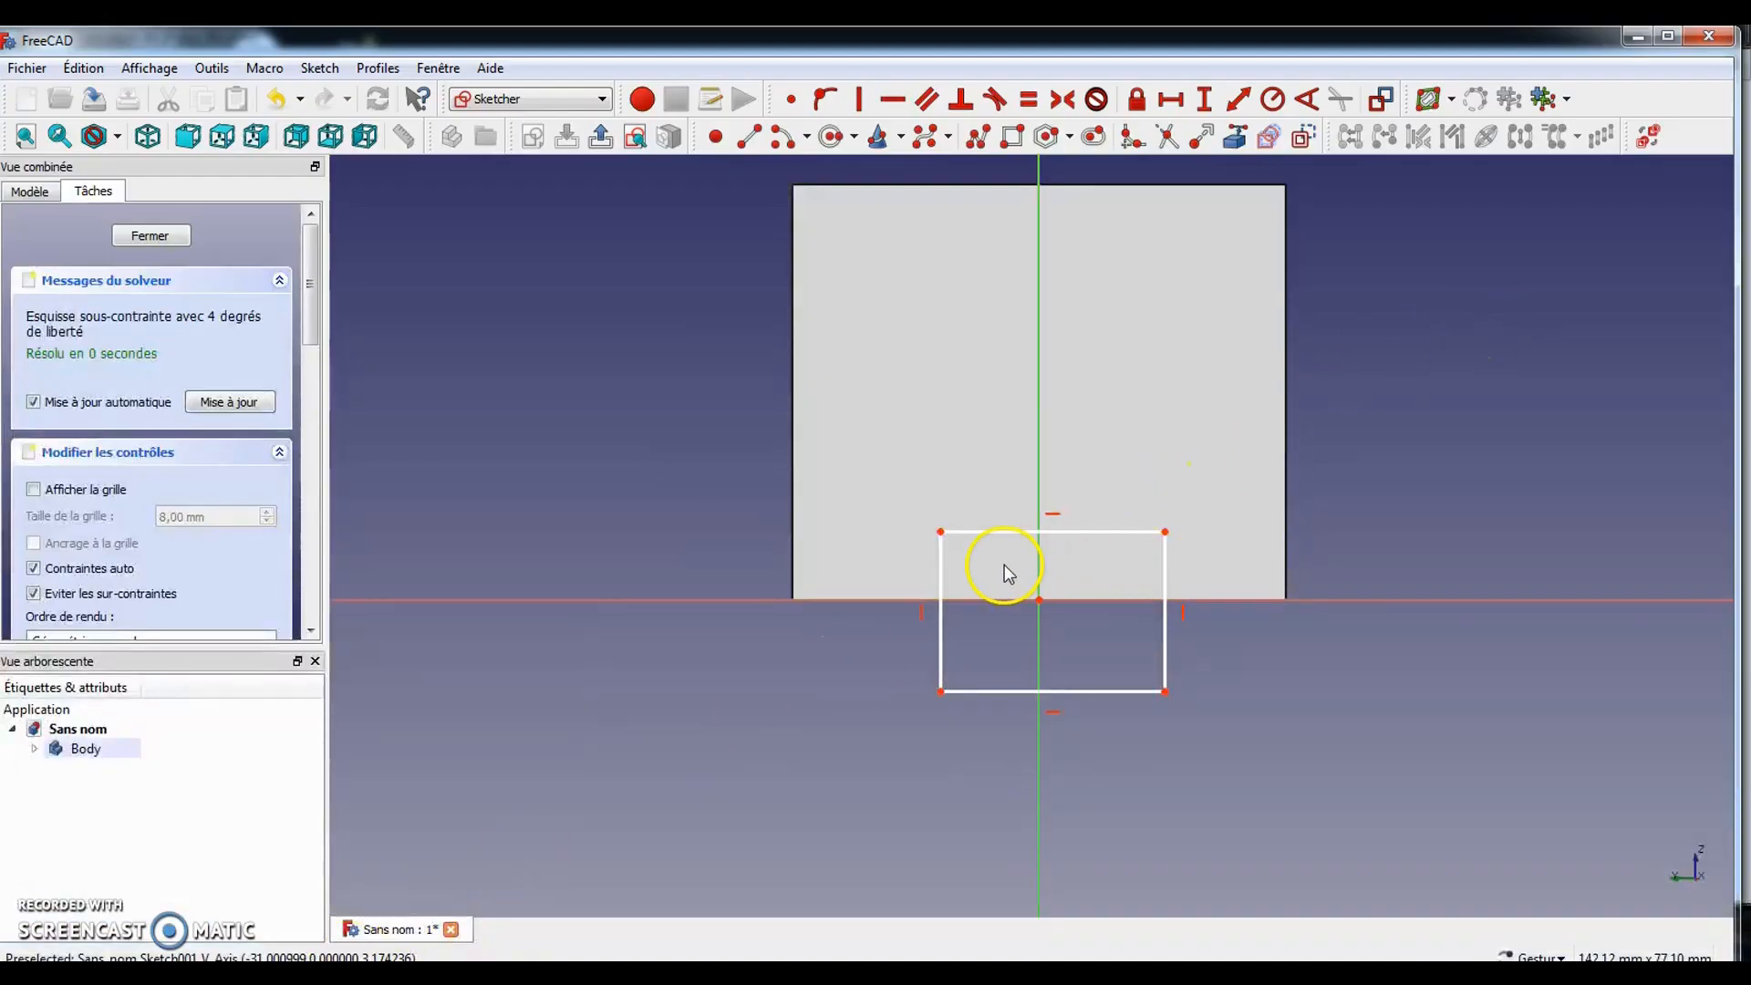
left_click(1014, 533)
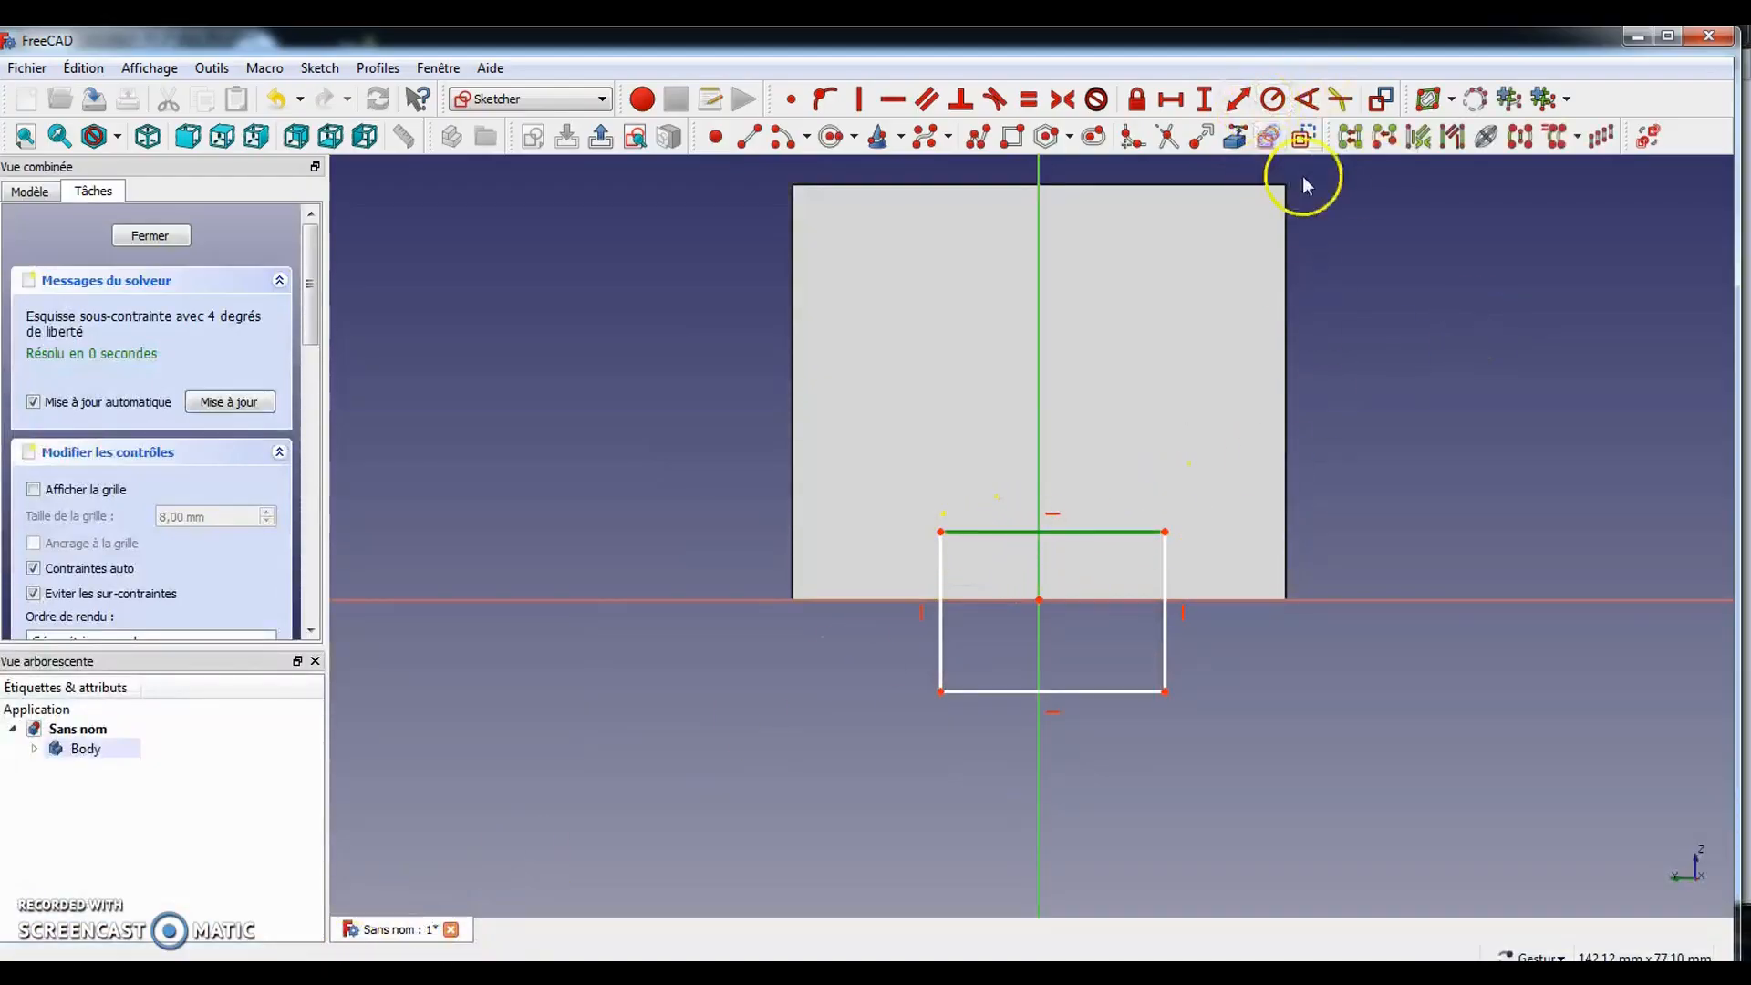
left_click(1170, 98)
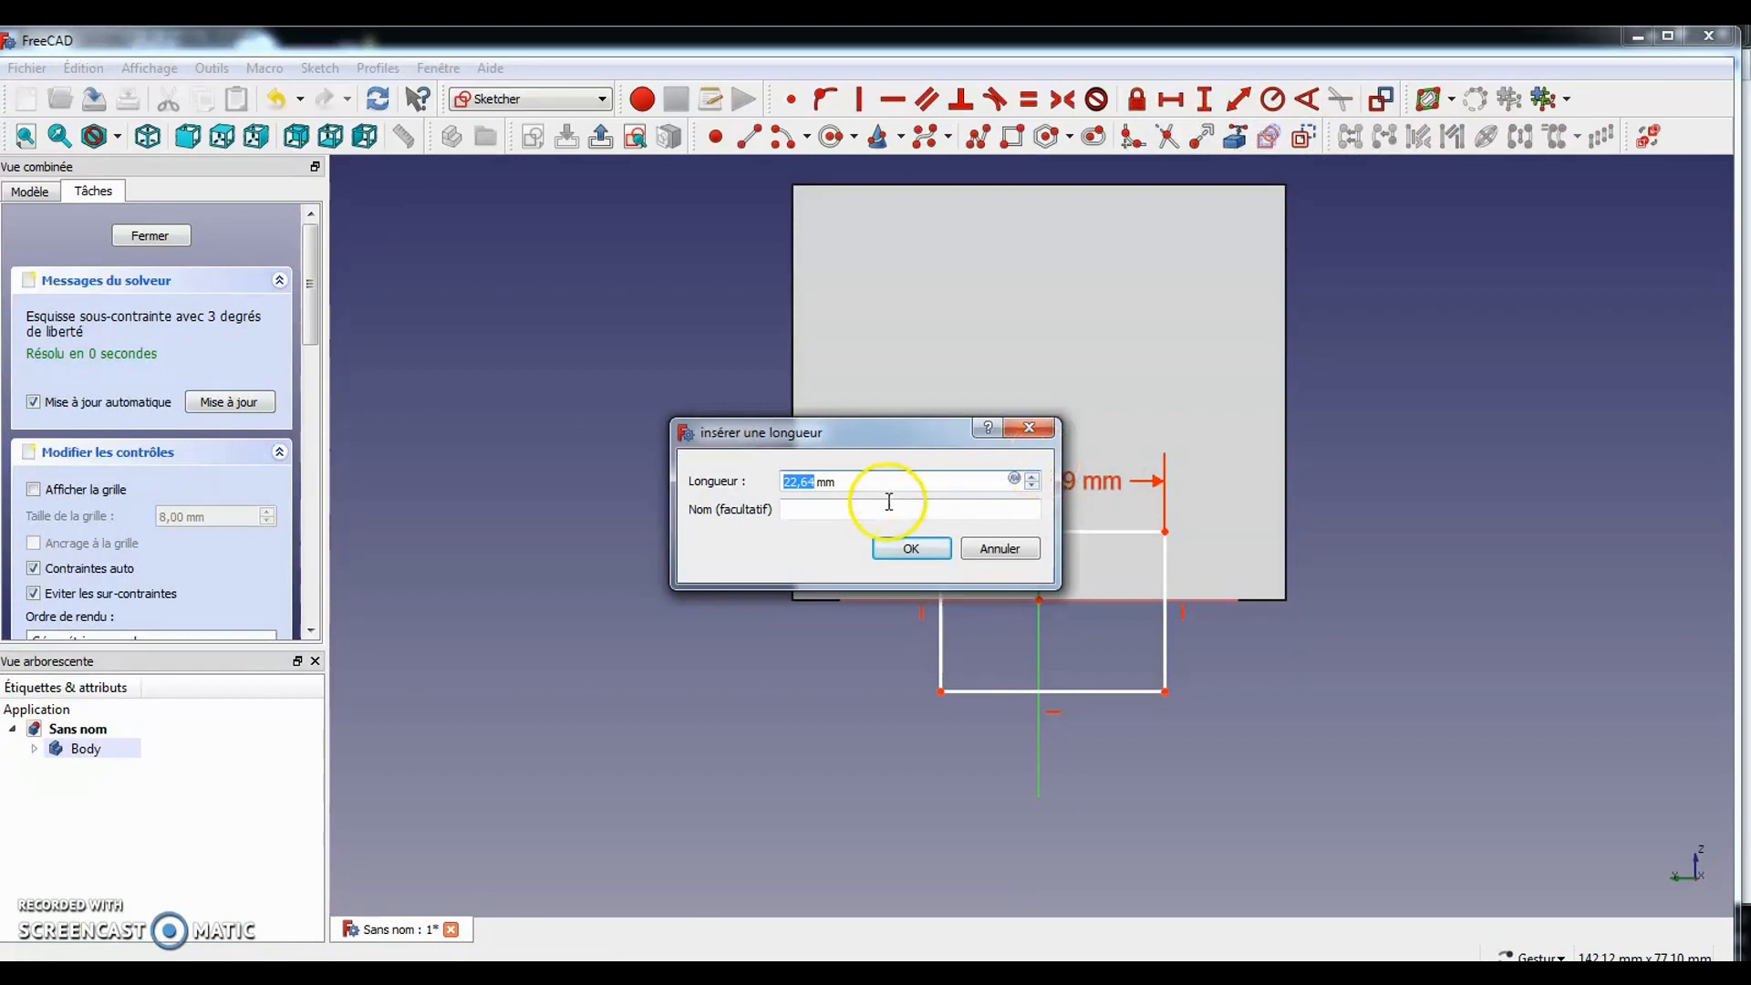
type("50-32")
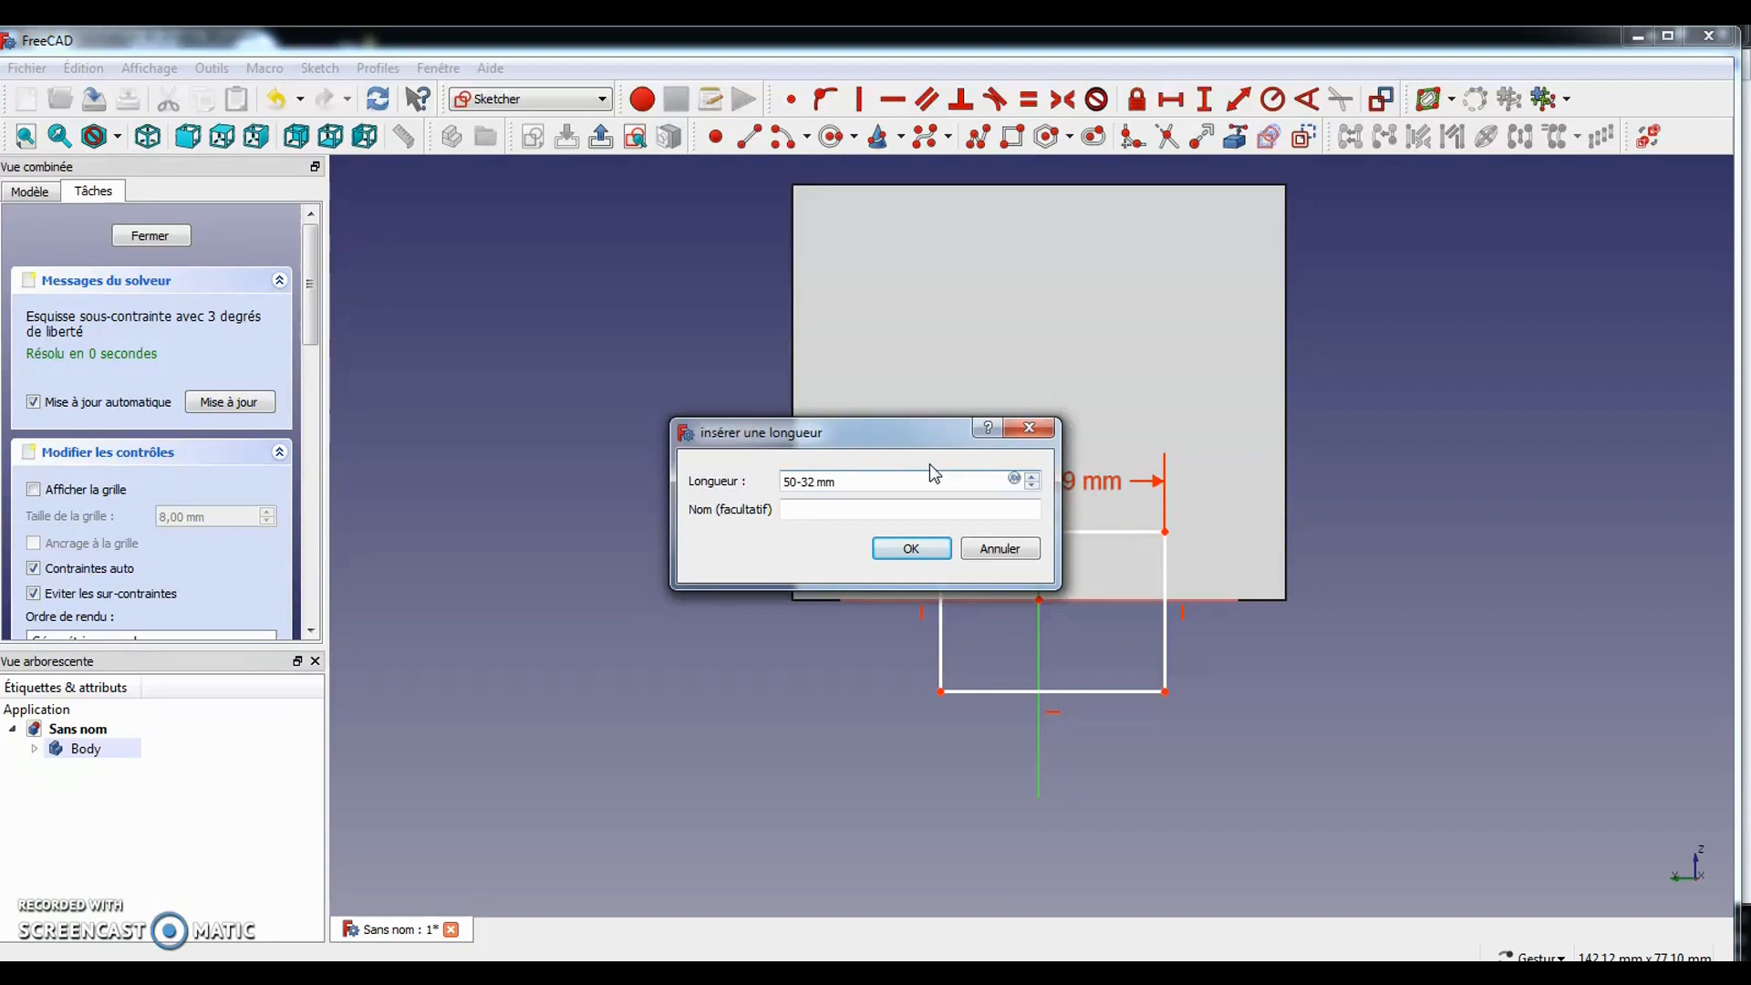
key("Return")
Make the small rectangle's two top corners symmetric about the origin and test whether its top edge still moves
left_click(977, 636)
left_click_drag(1002, 538, 966, 516)
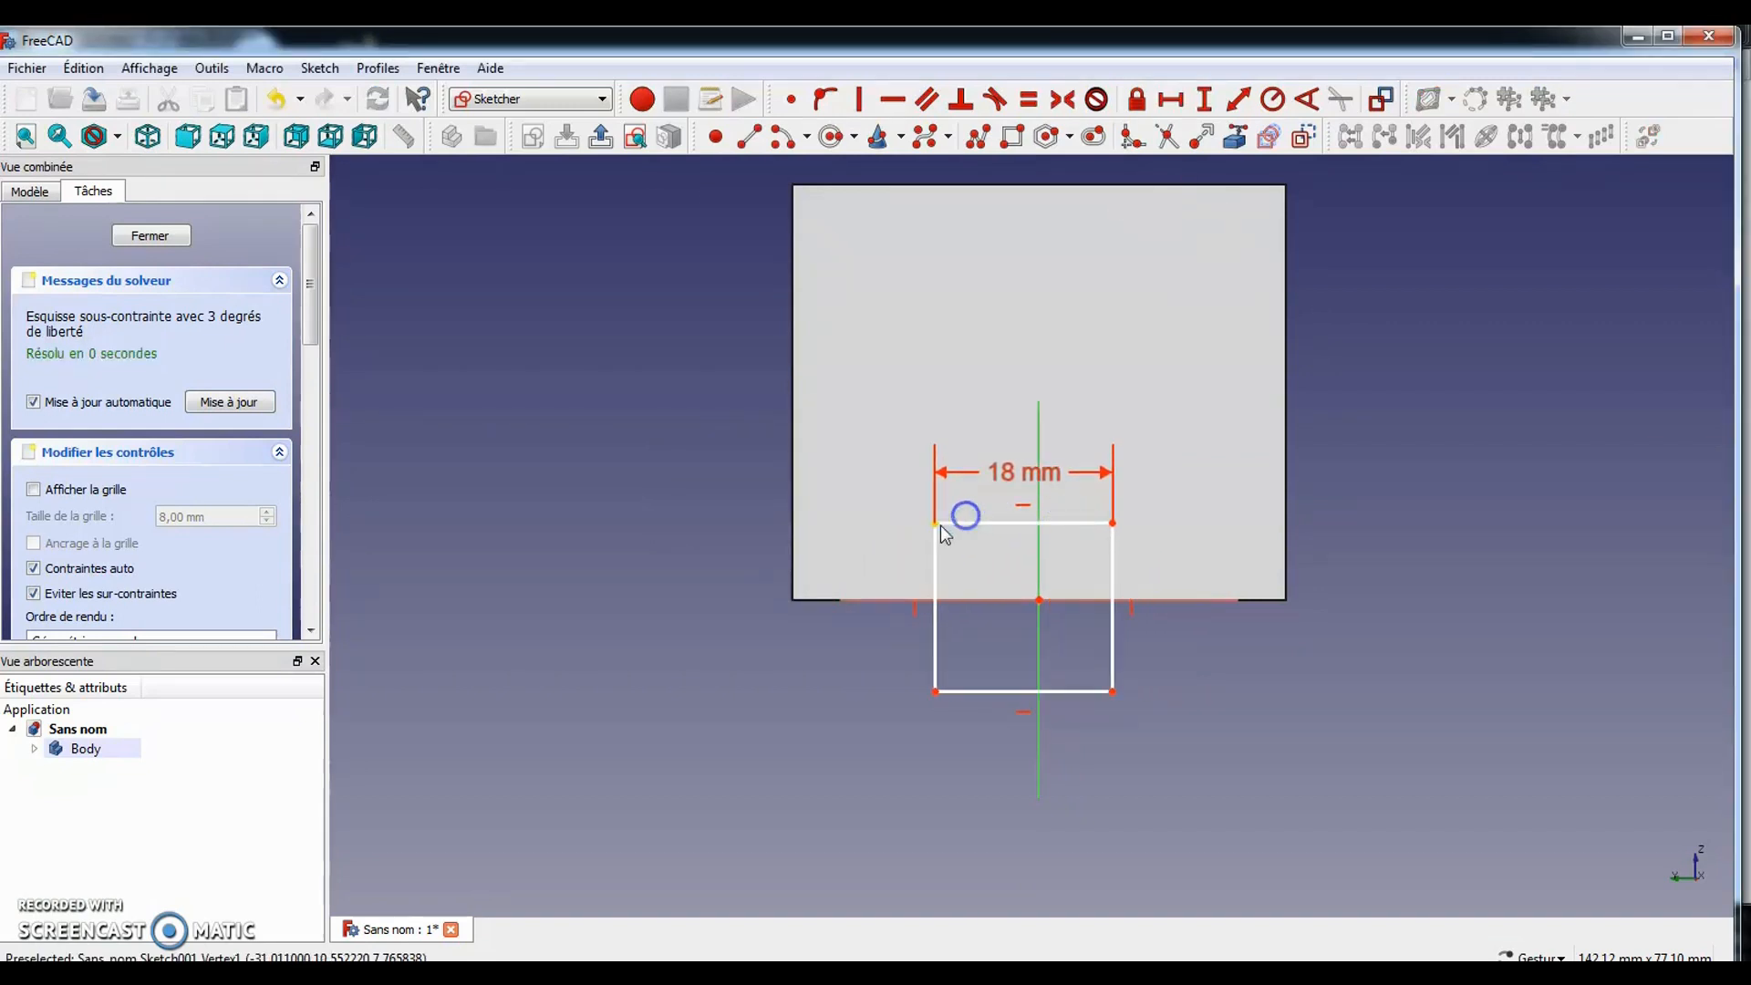
left_click(935, 523)
left_click(1112, 524)
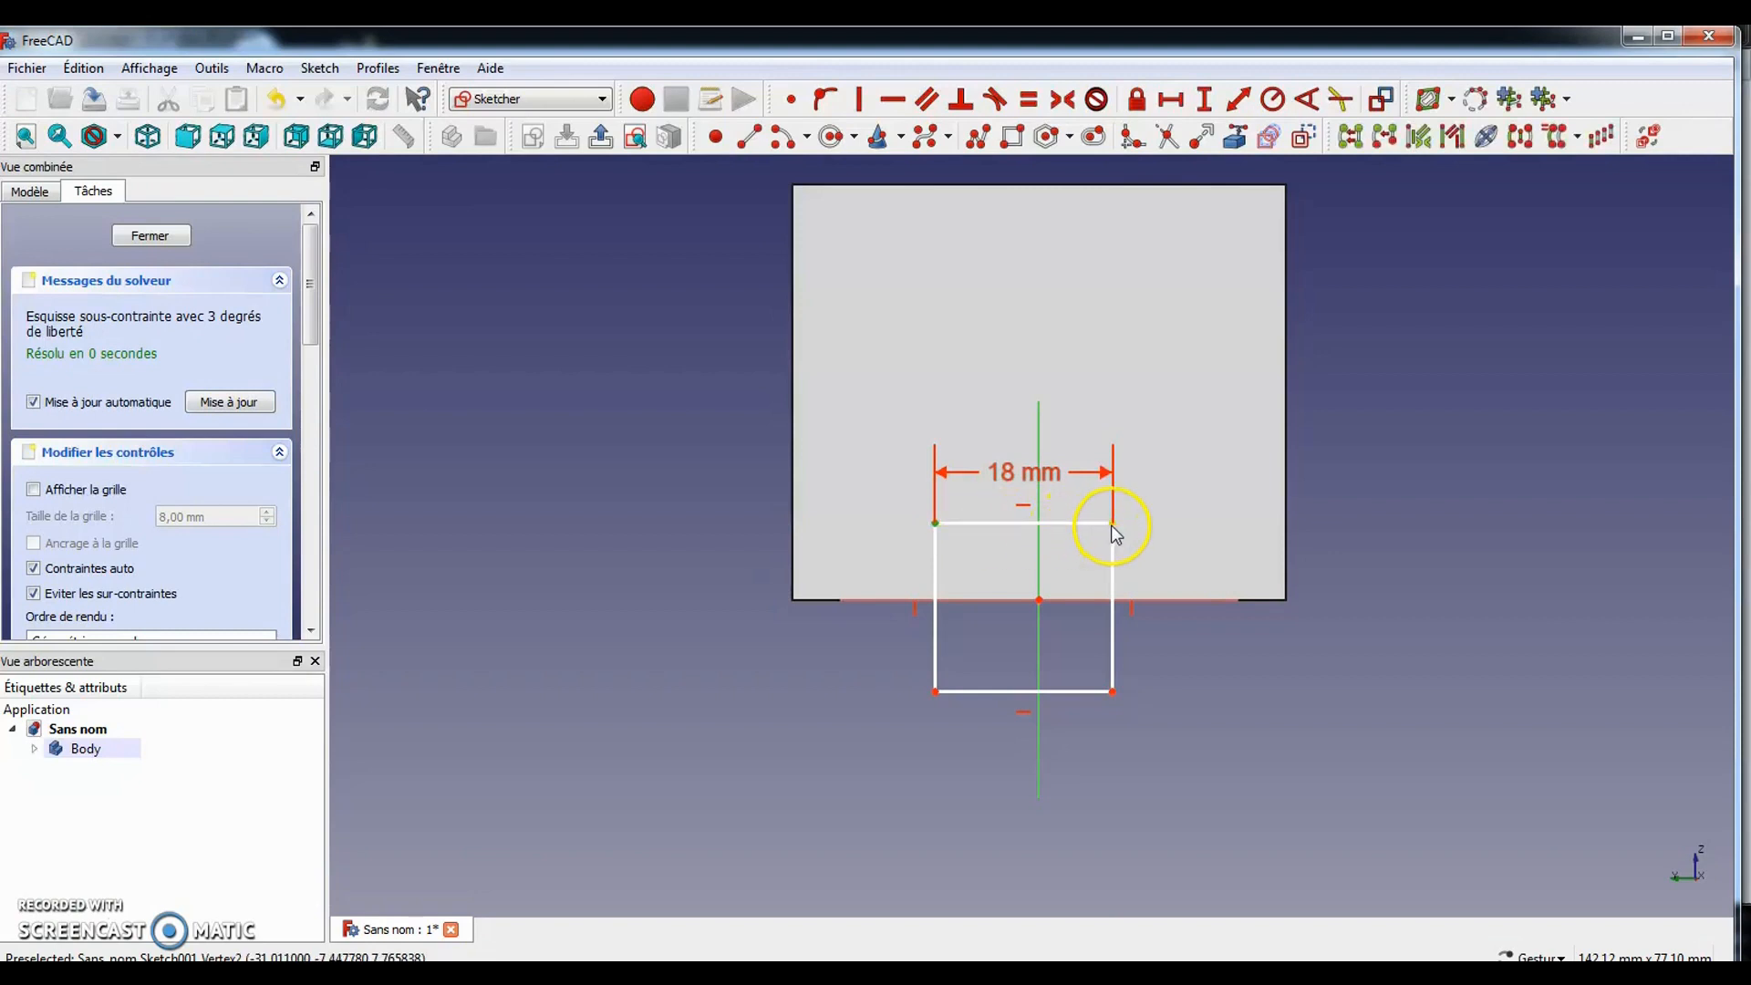
left_click(1041, 600)
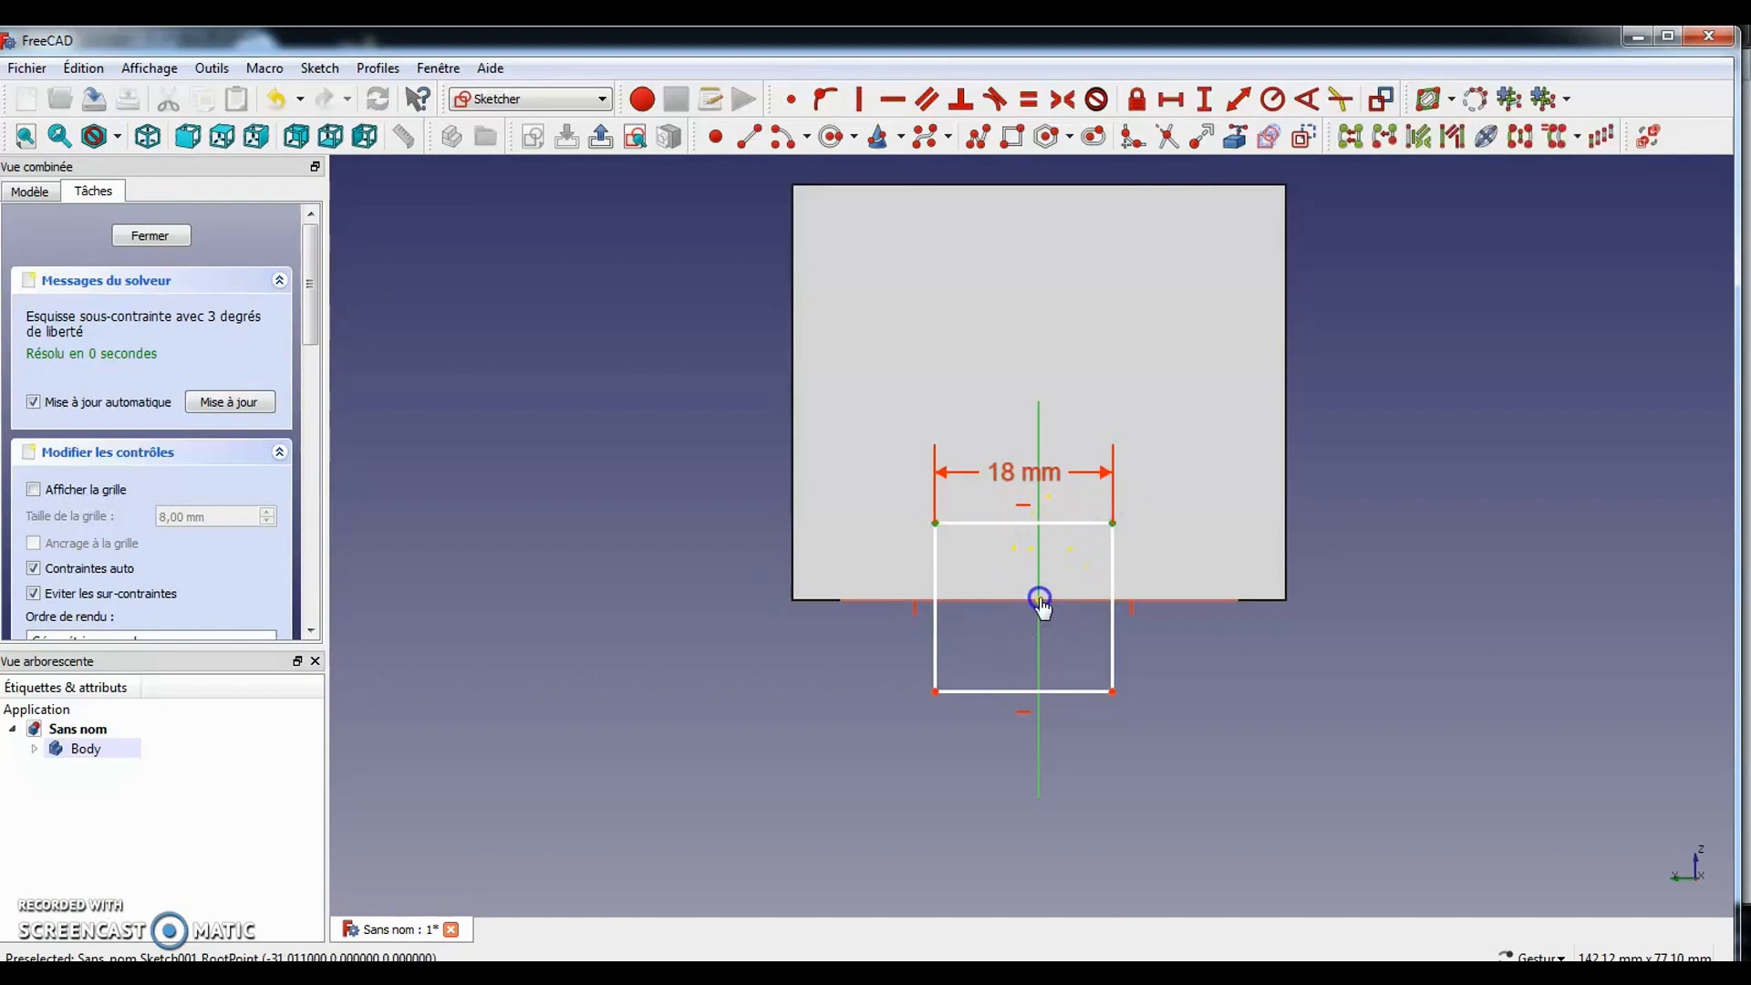
left_click(1064, 100)
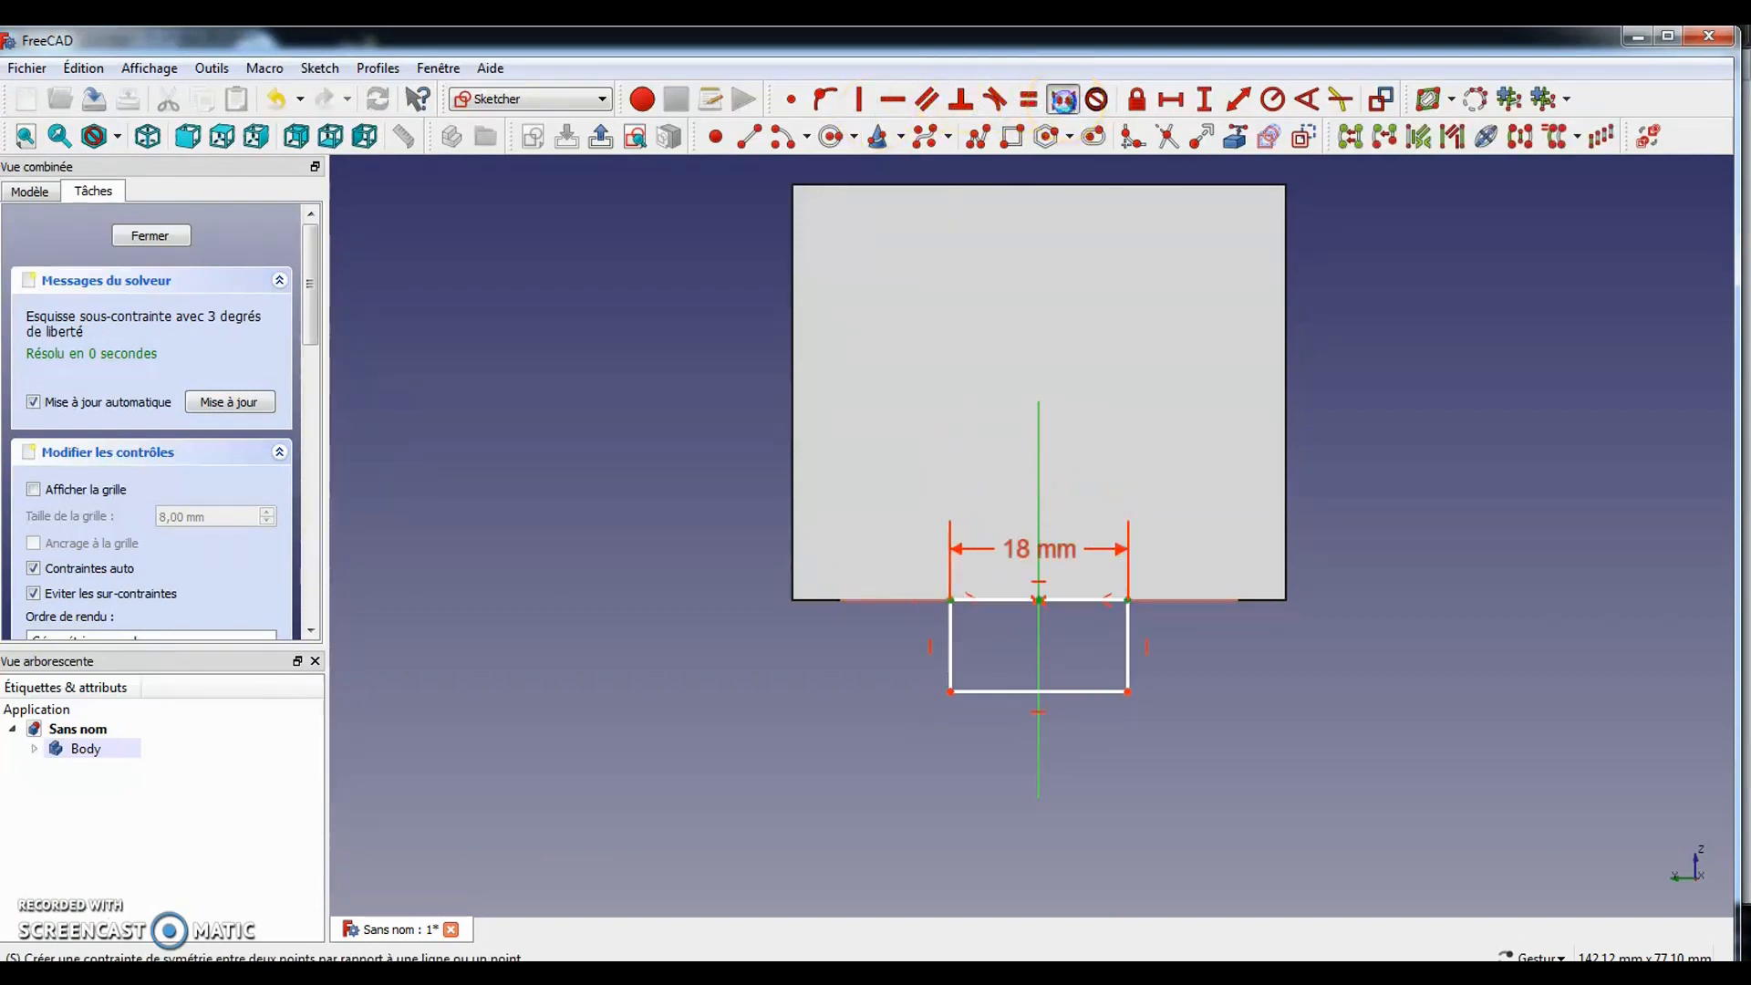
left_click_drag(959, 567, 969, 513)
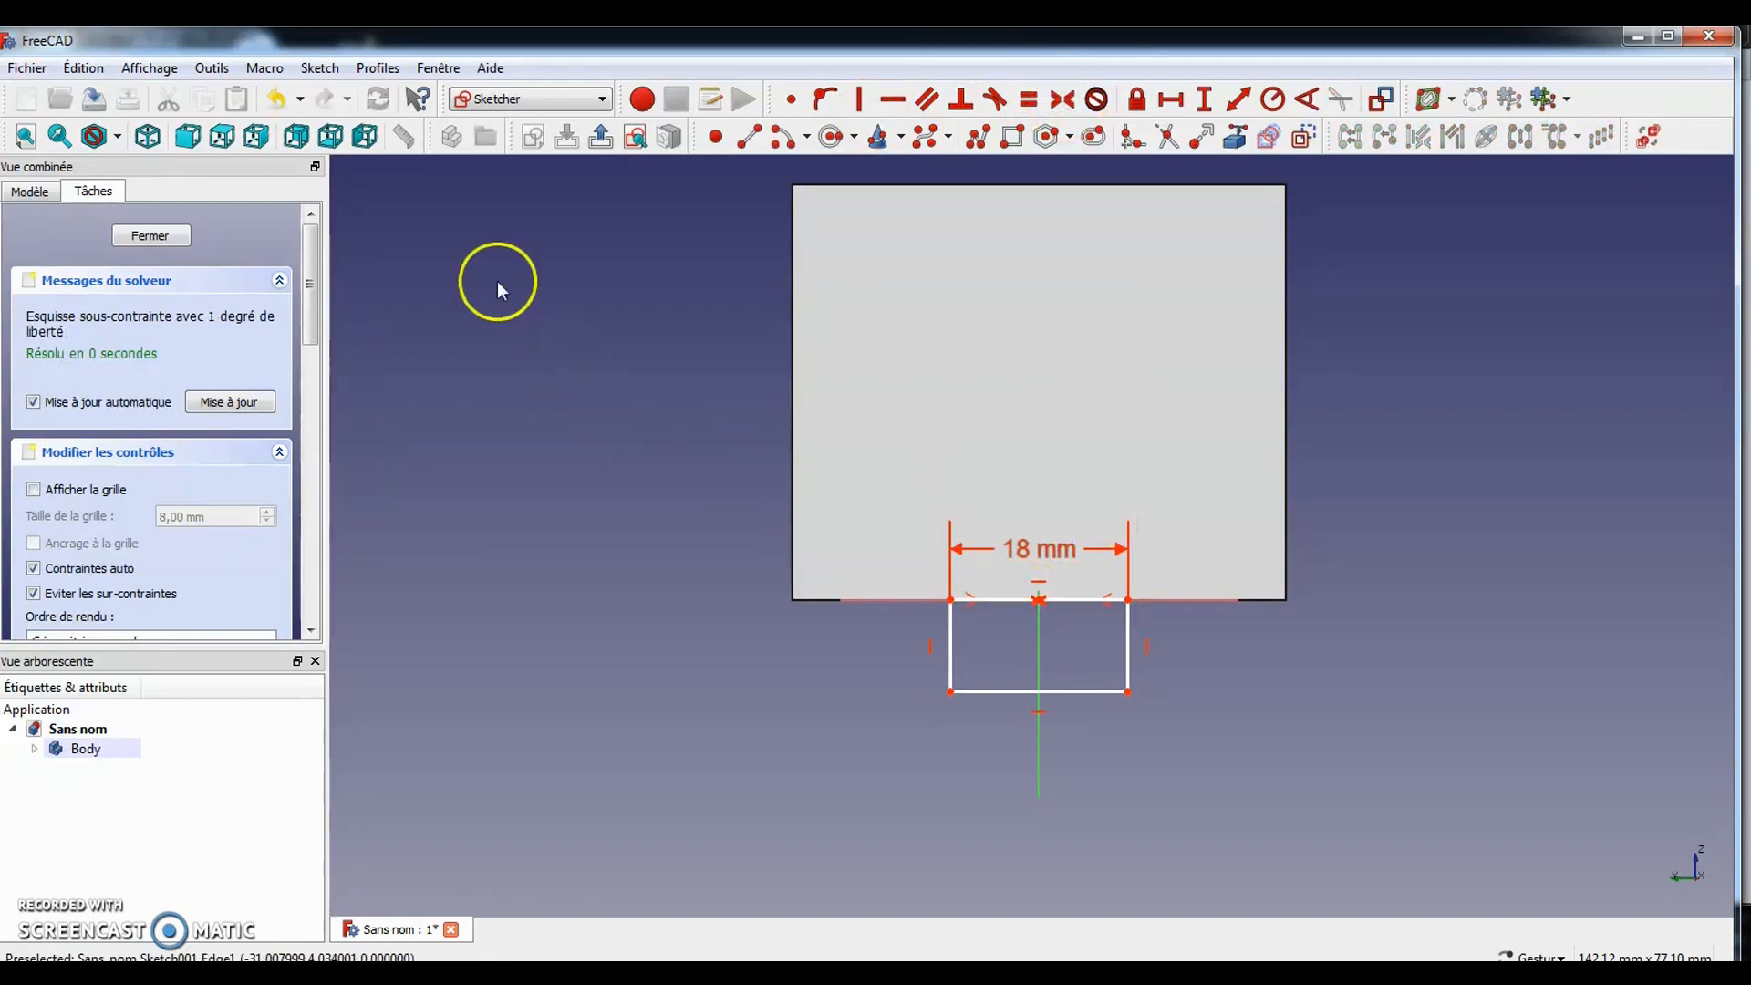
Undo the last change and delete the symmetry constraint that ties the small rectangle's top corners to the origin
left_click(277, 98)
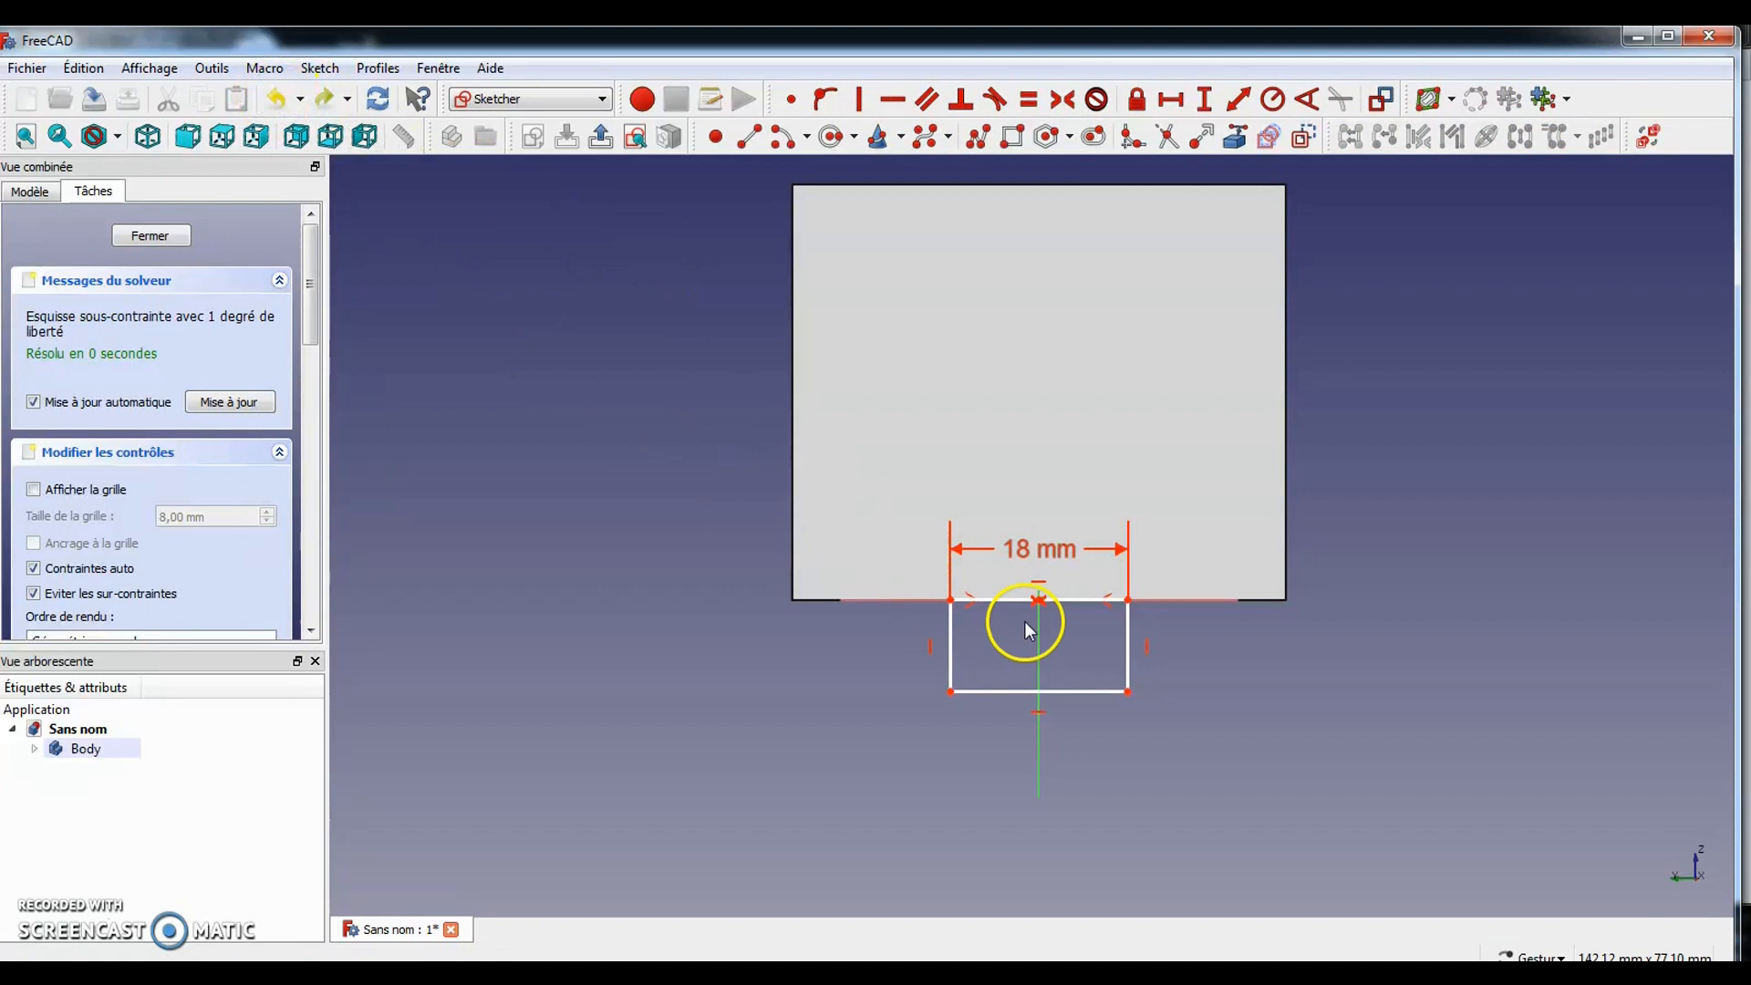
left_click_drag(313, 320, 297, 543)
left_click(97, 391)
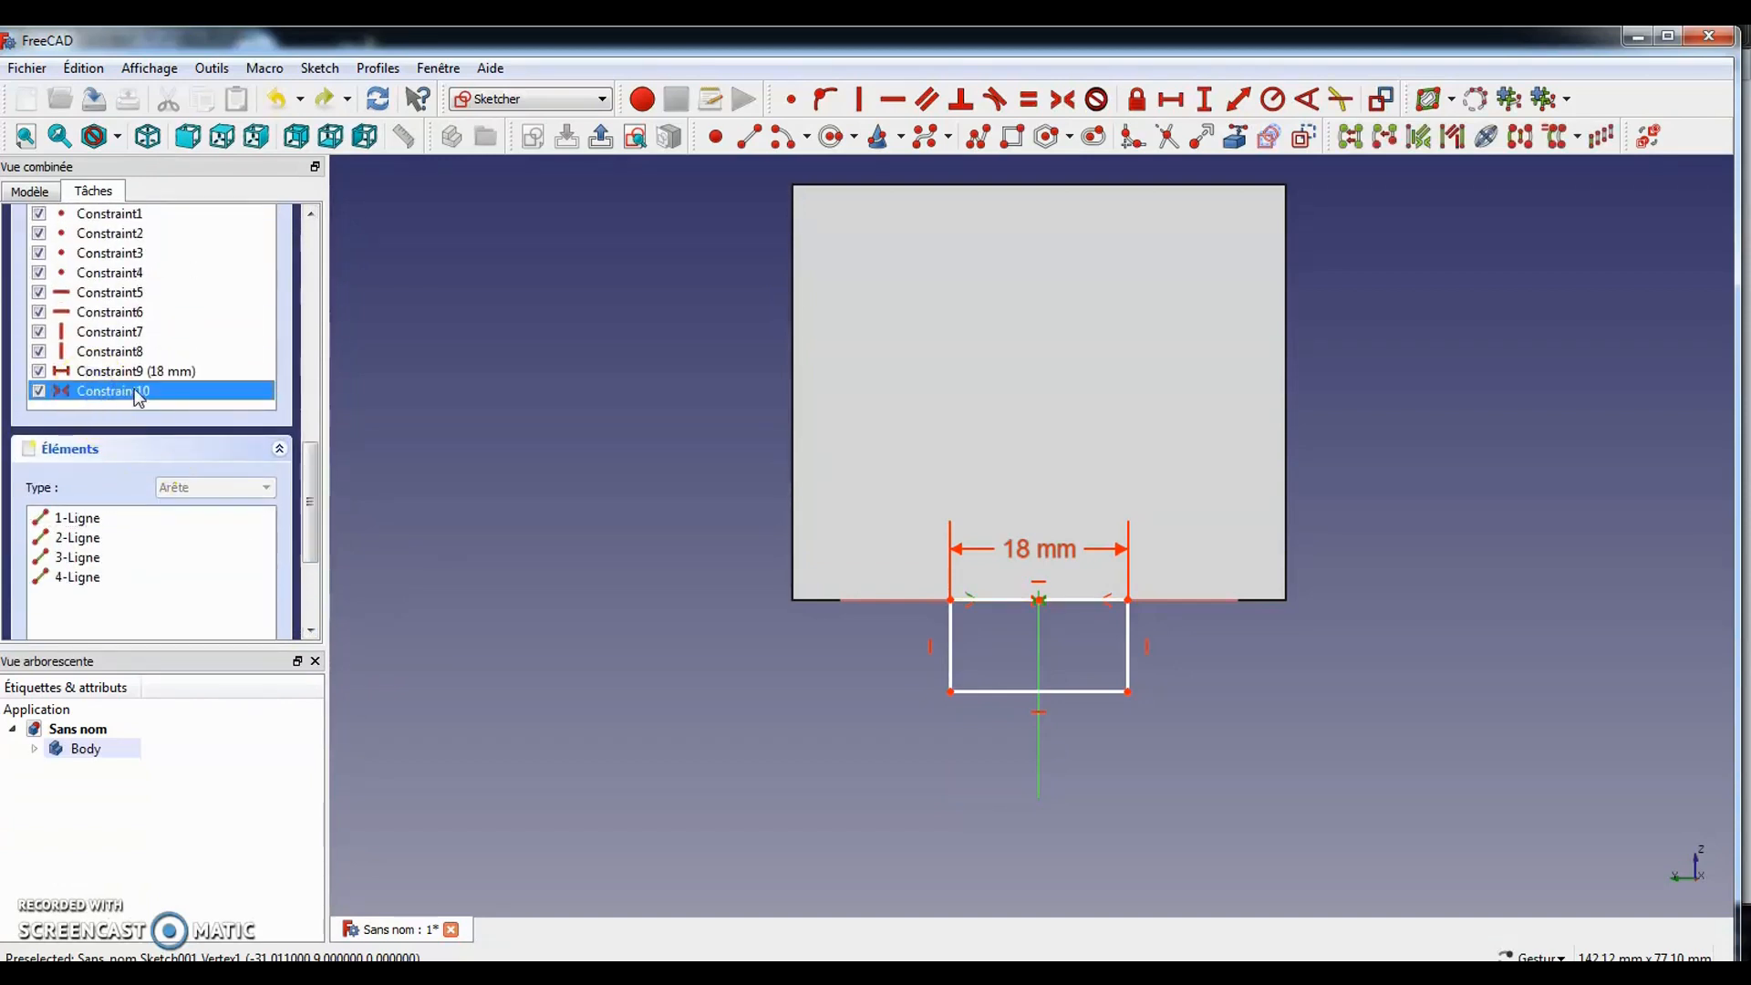
key("Delete")
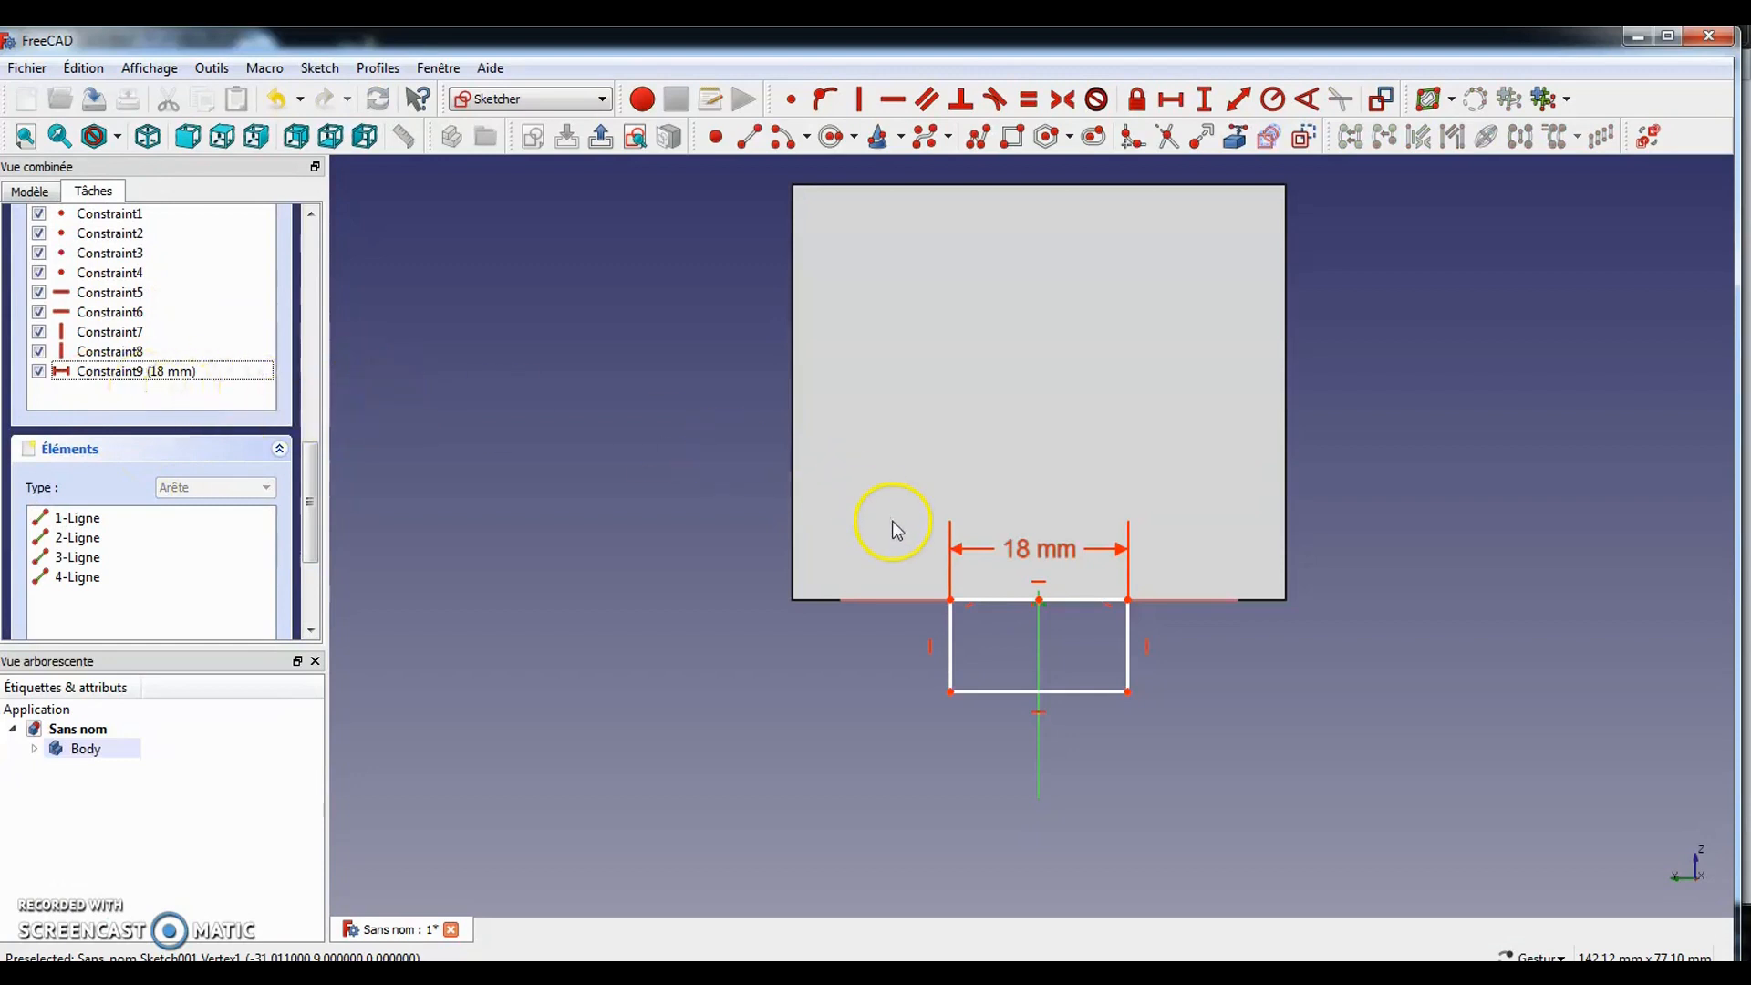
Raise the small rectangle's top edge above the block's bottom edge and make its two top corners symmetric about the vertical axis
left_click_drag(987, 600, 949, 500)
left_click(1066, 501)
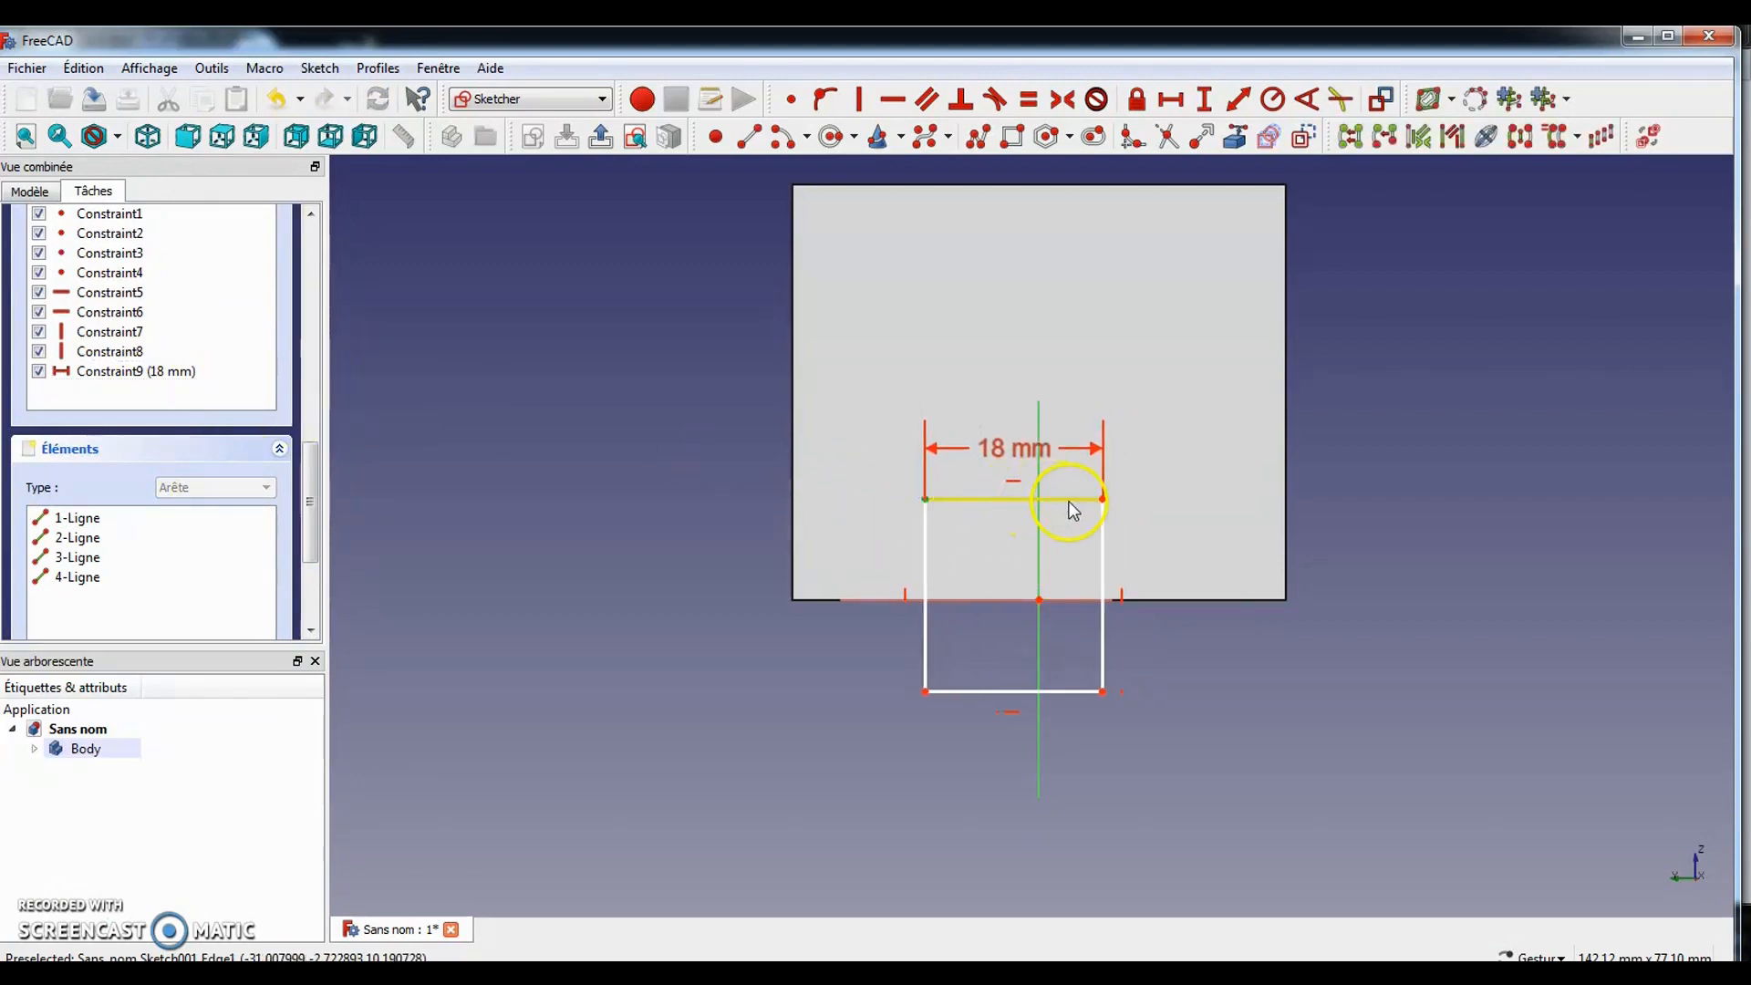
left_click(1102, 501)
left_click(1039, 481)
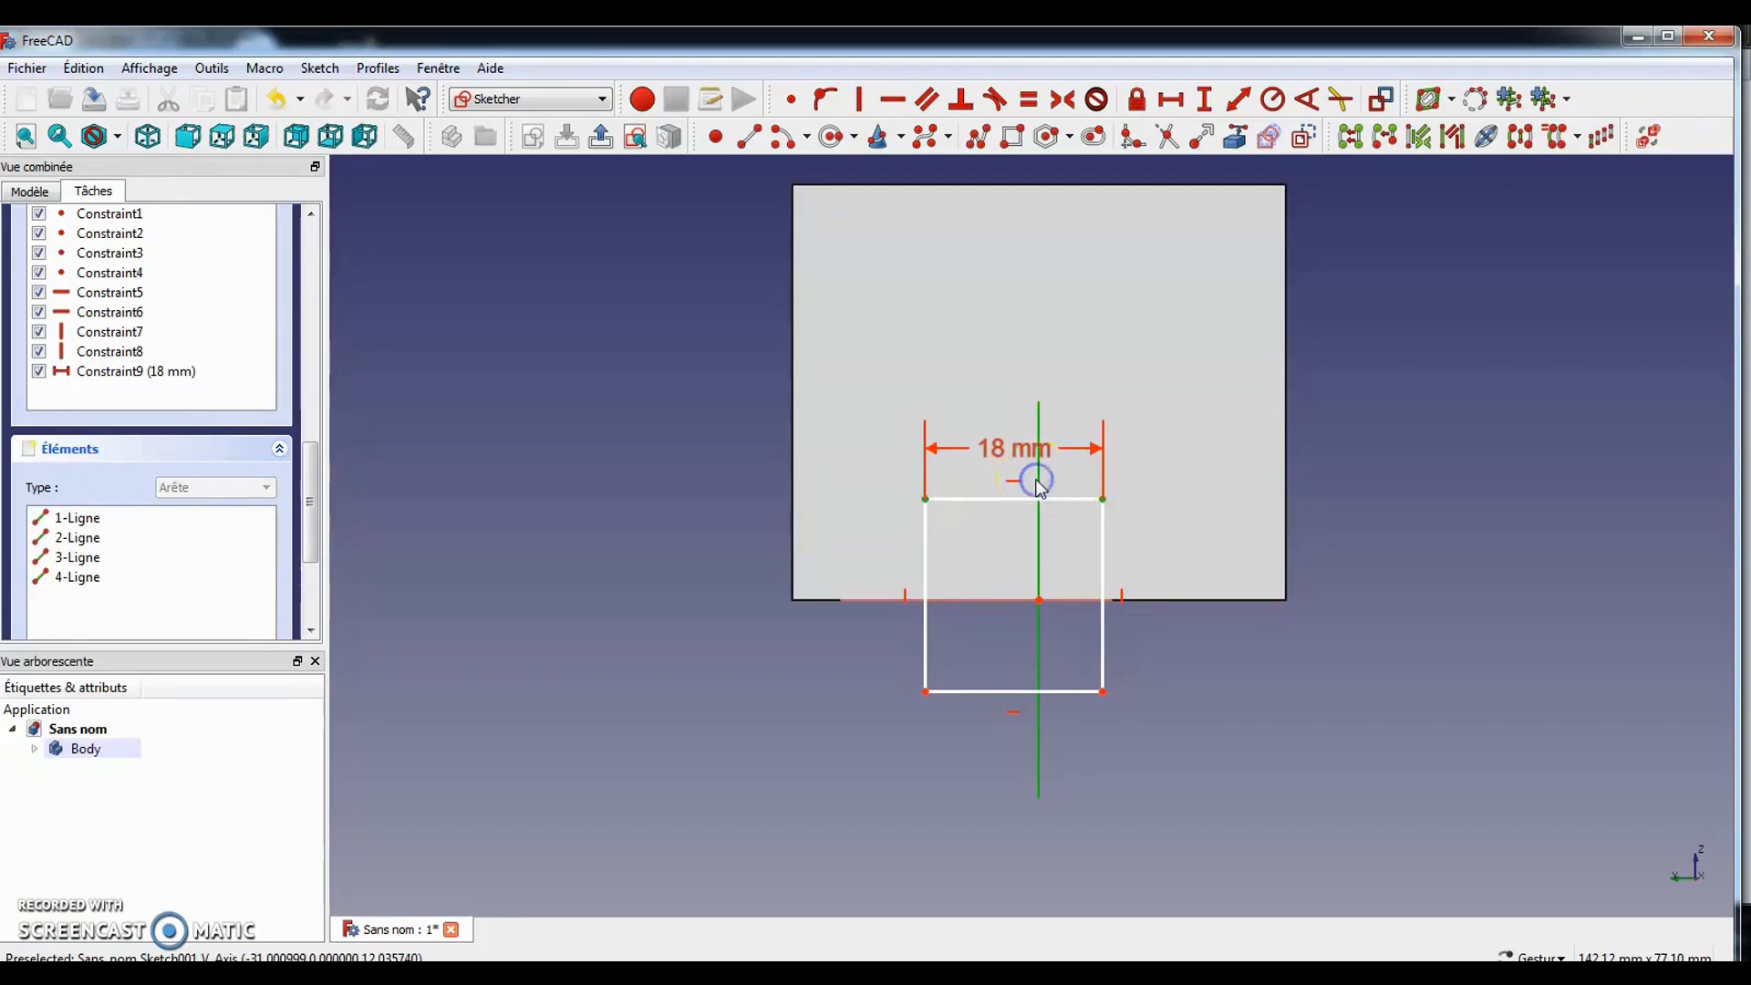
left_click(1062, 99)
left_click_drag(980, 499, 936, 538)
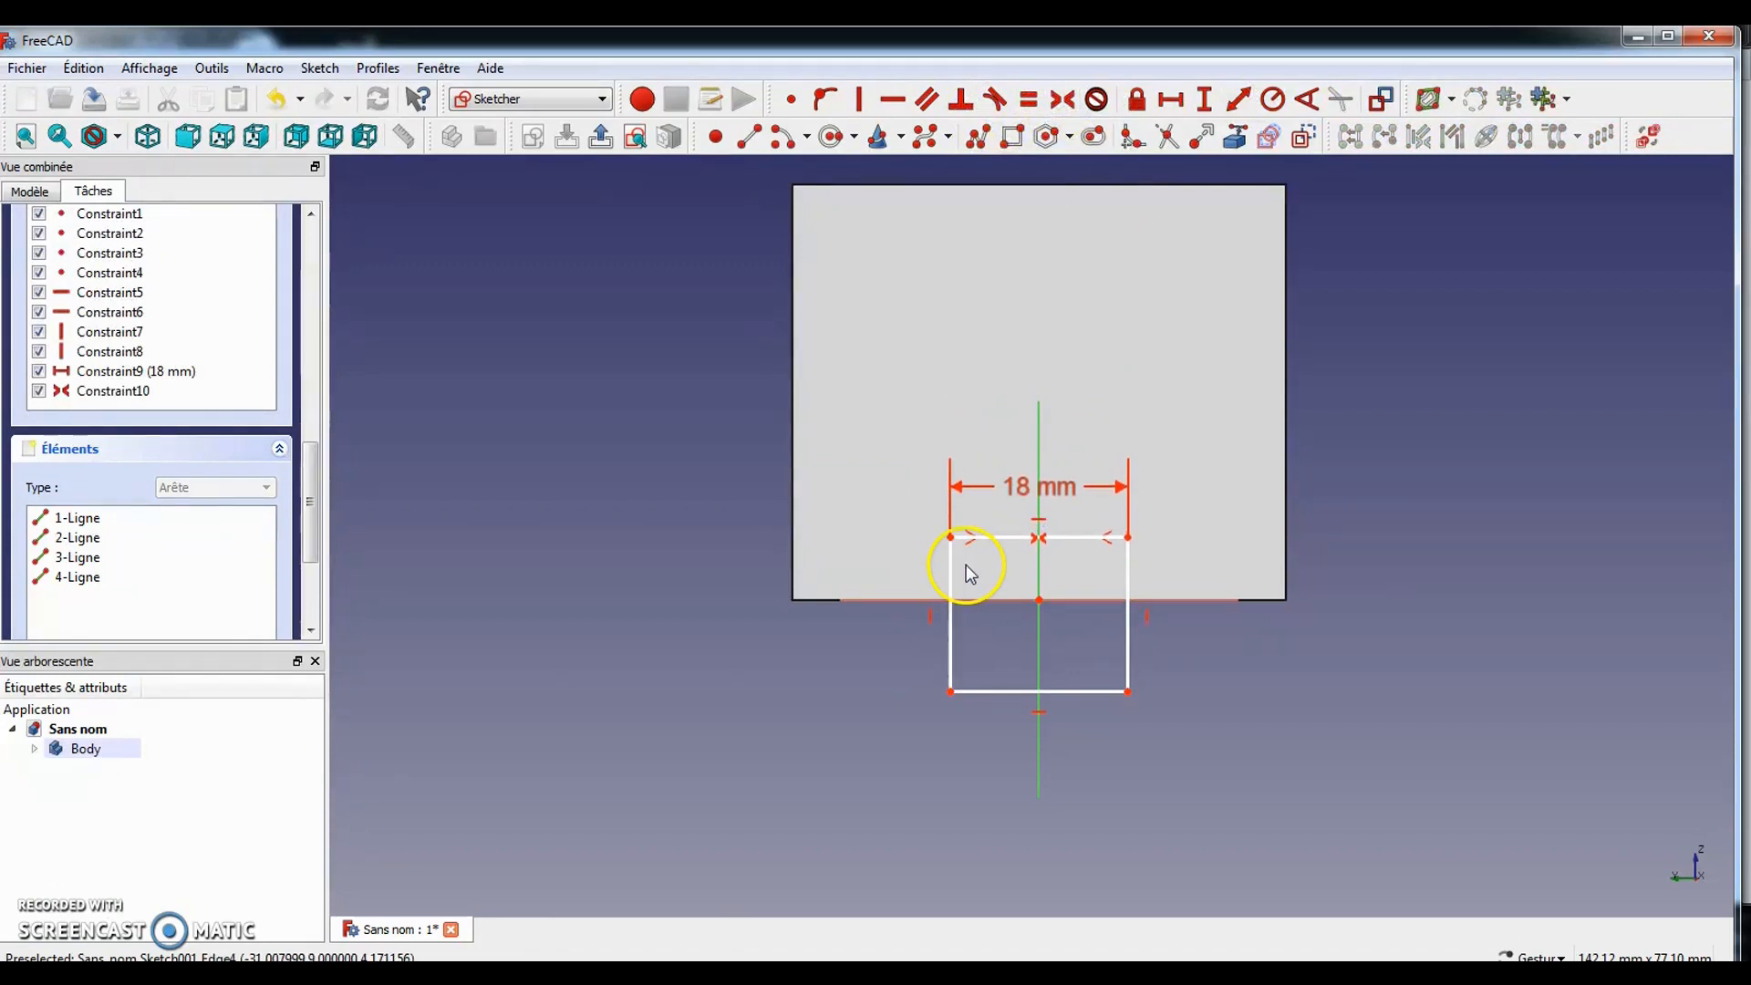
Constrain the rectangle's top edge to a vertical distance of 6 mm from the origin and shift its free lower edge slightly upward
left_click(951, 538)
left_click(1039, 600)
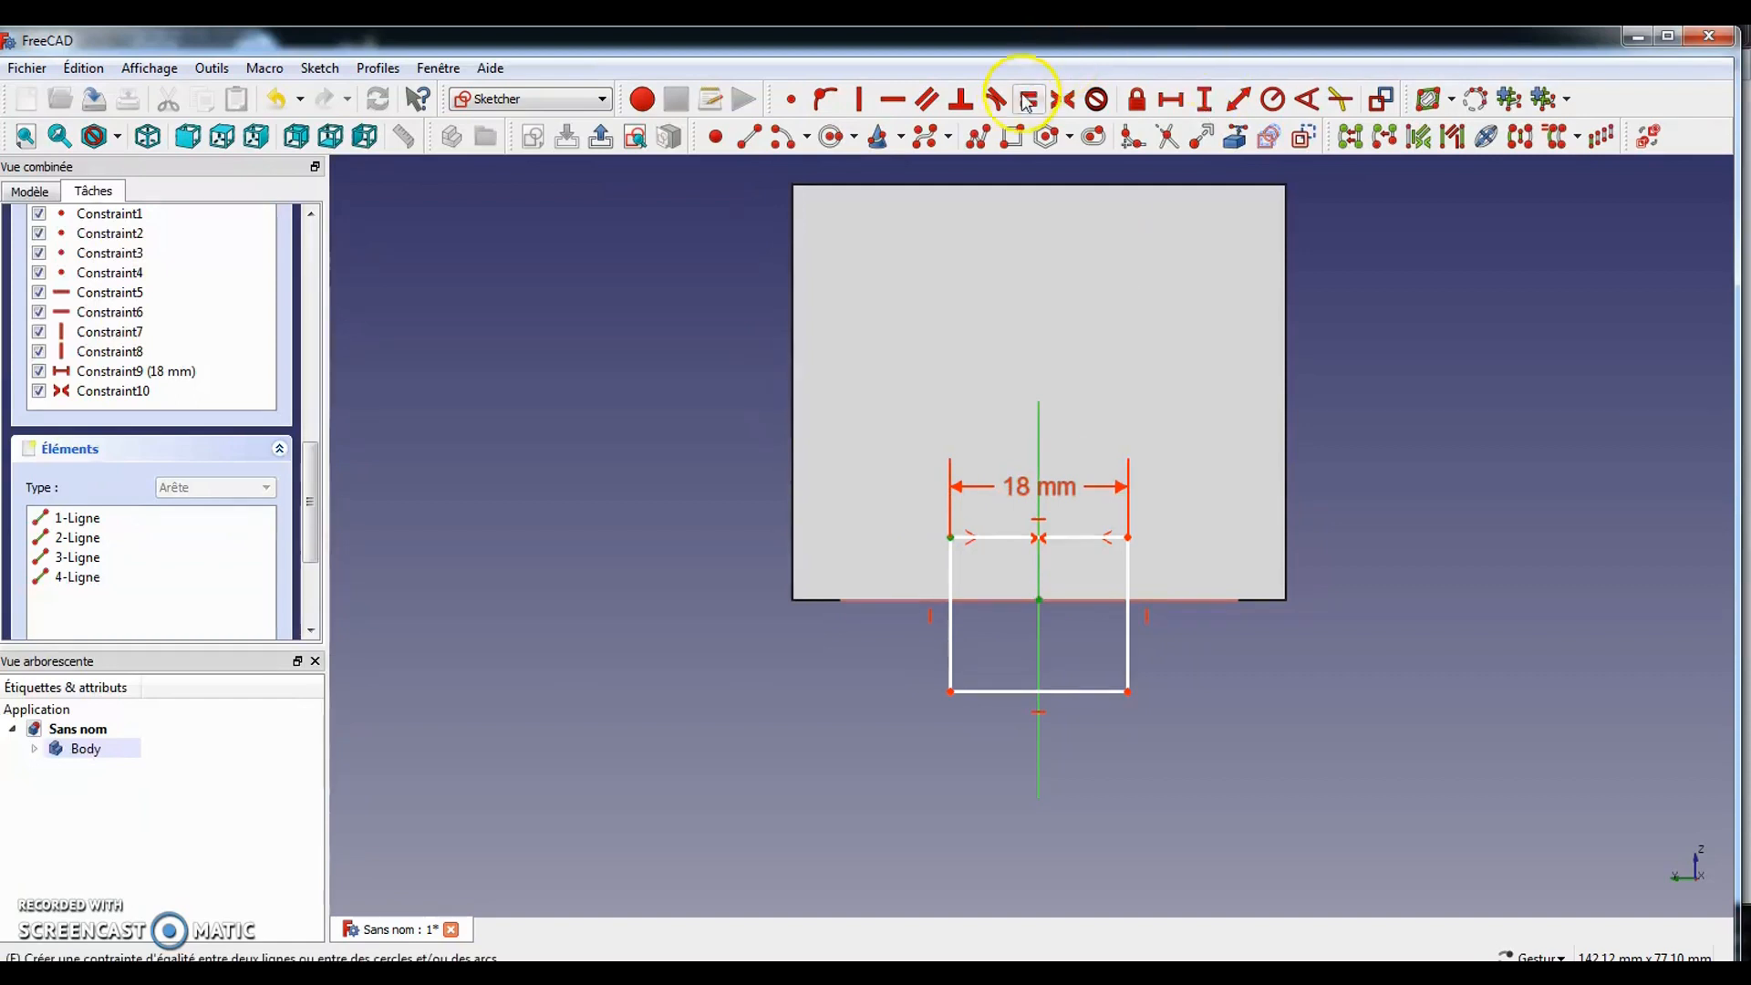
left_click(1204, 99)
type("6")
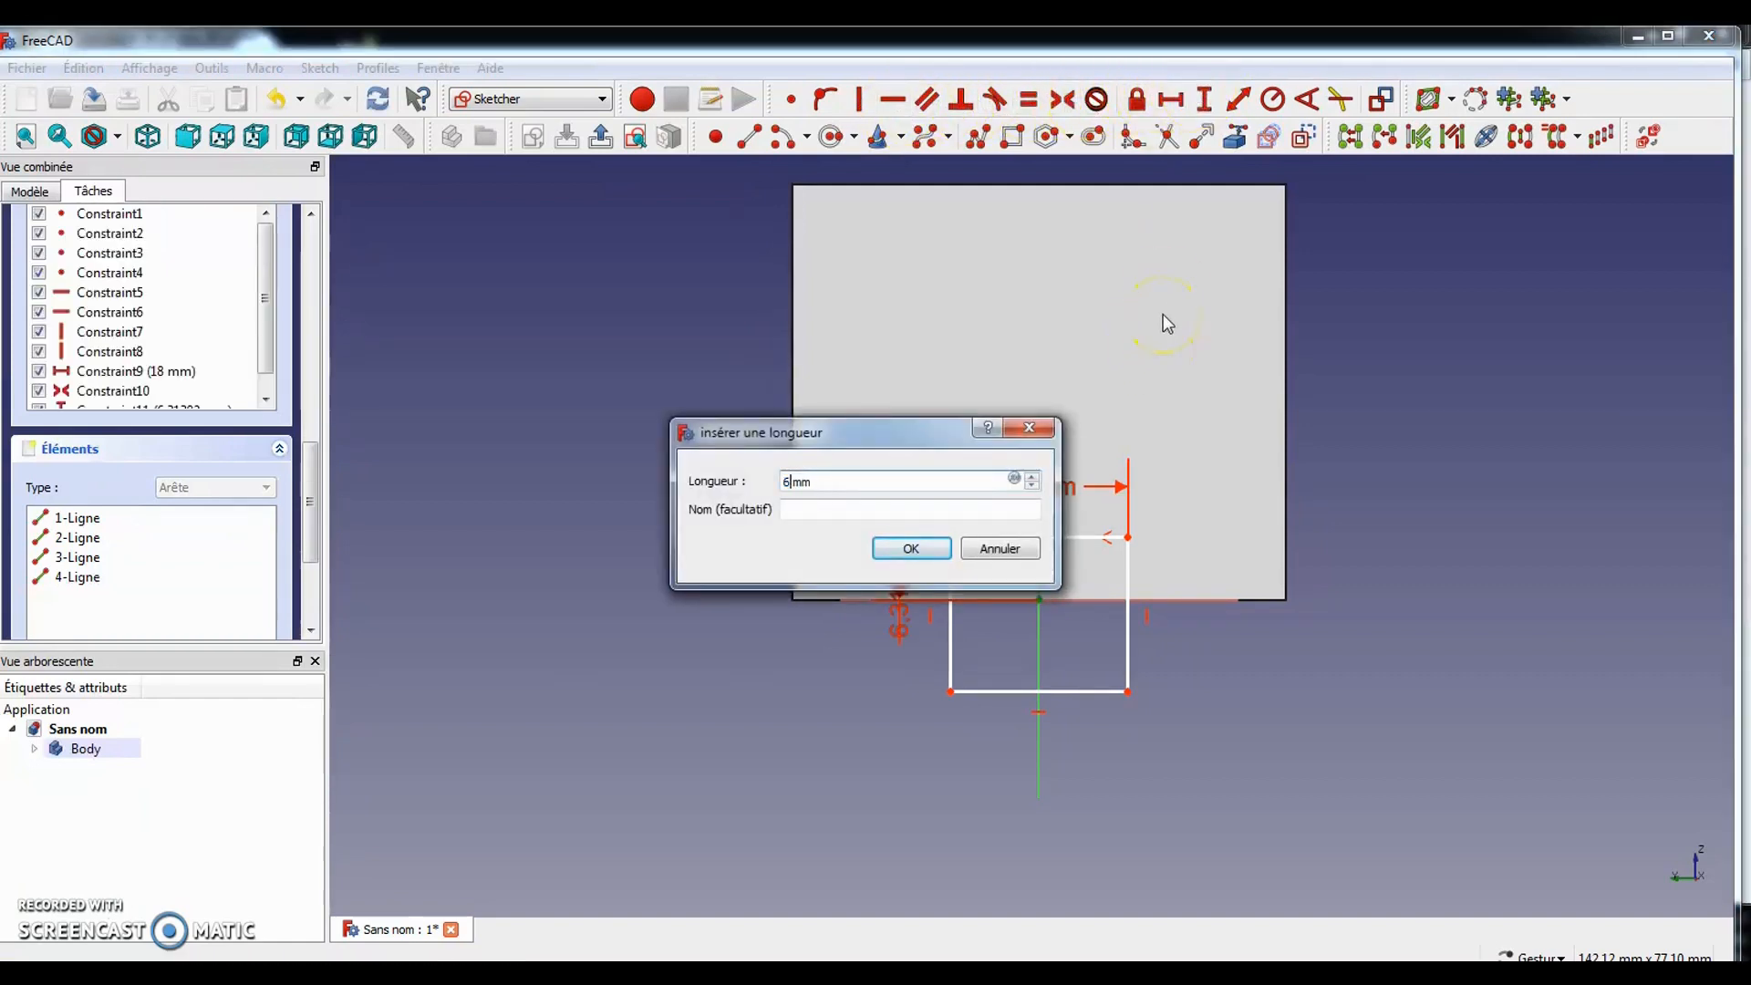
key("Return")
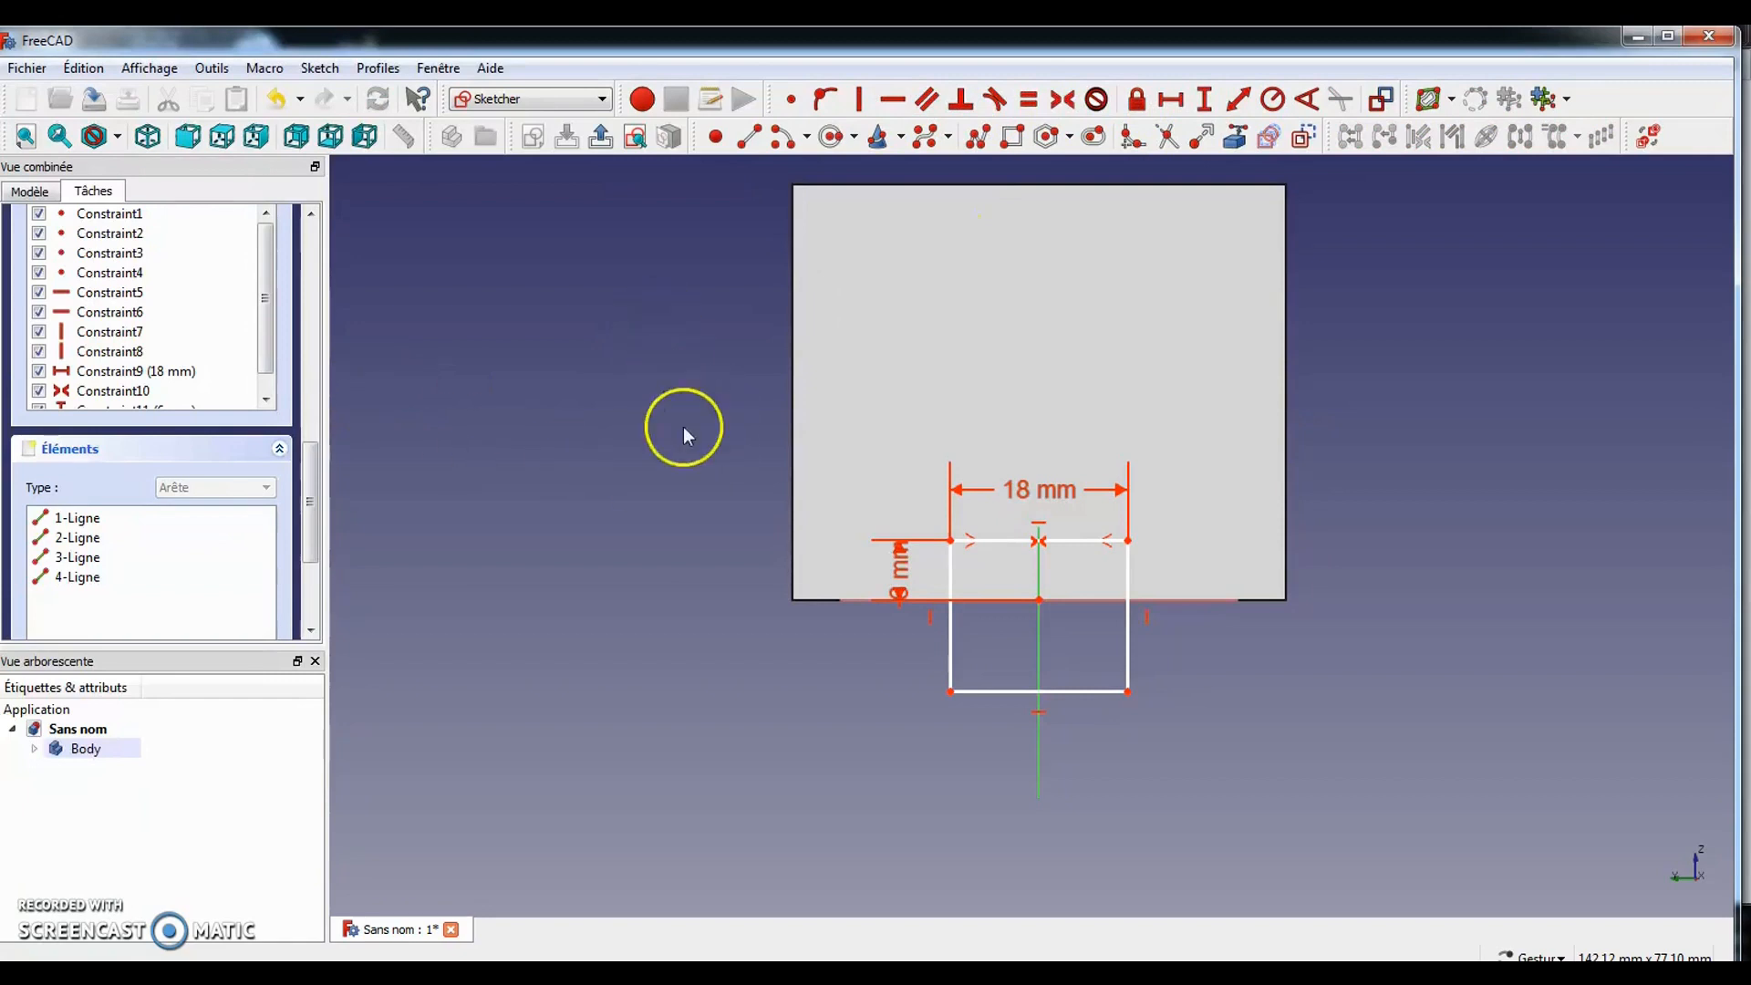
left_click_drag(310, 447, 311, 239)
mouse_move(995, 701)
left_mouse_down()
mouse_move(977, 635)
mouse_move(984, 678)
left_mouse_up()
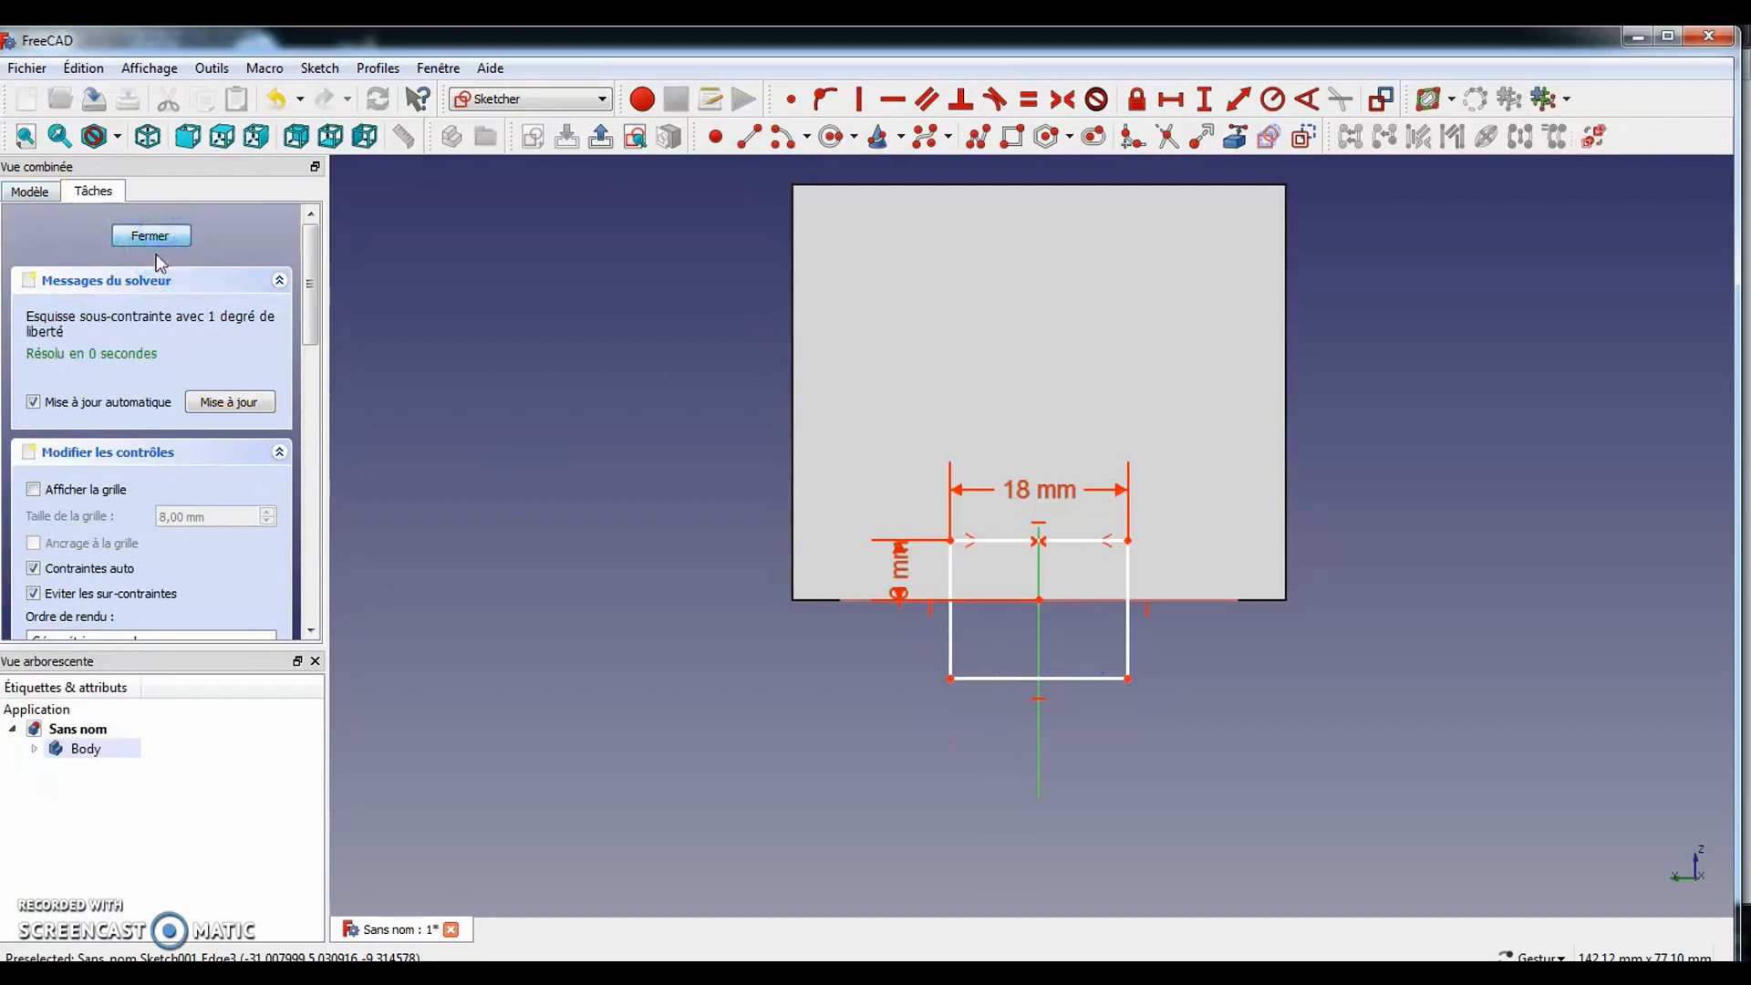
Close the notch sketch and pocket it through the whole block
left_click(154, 240)
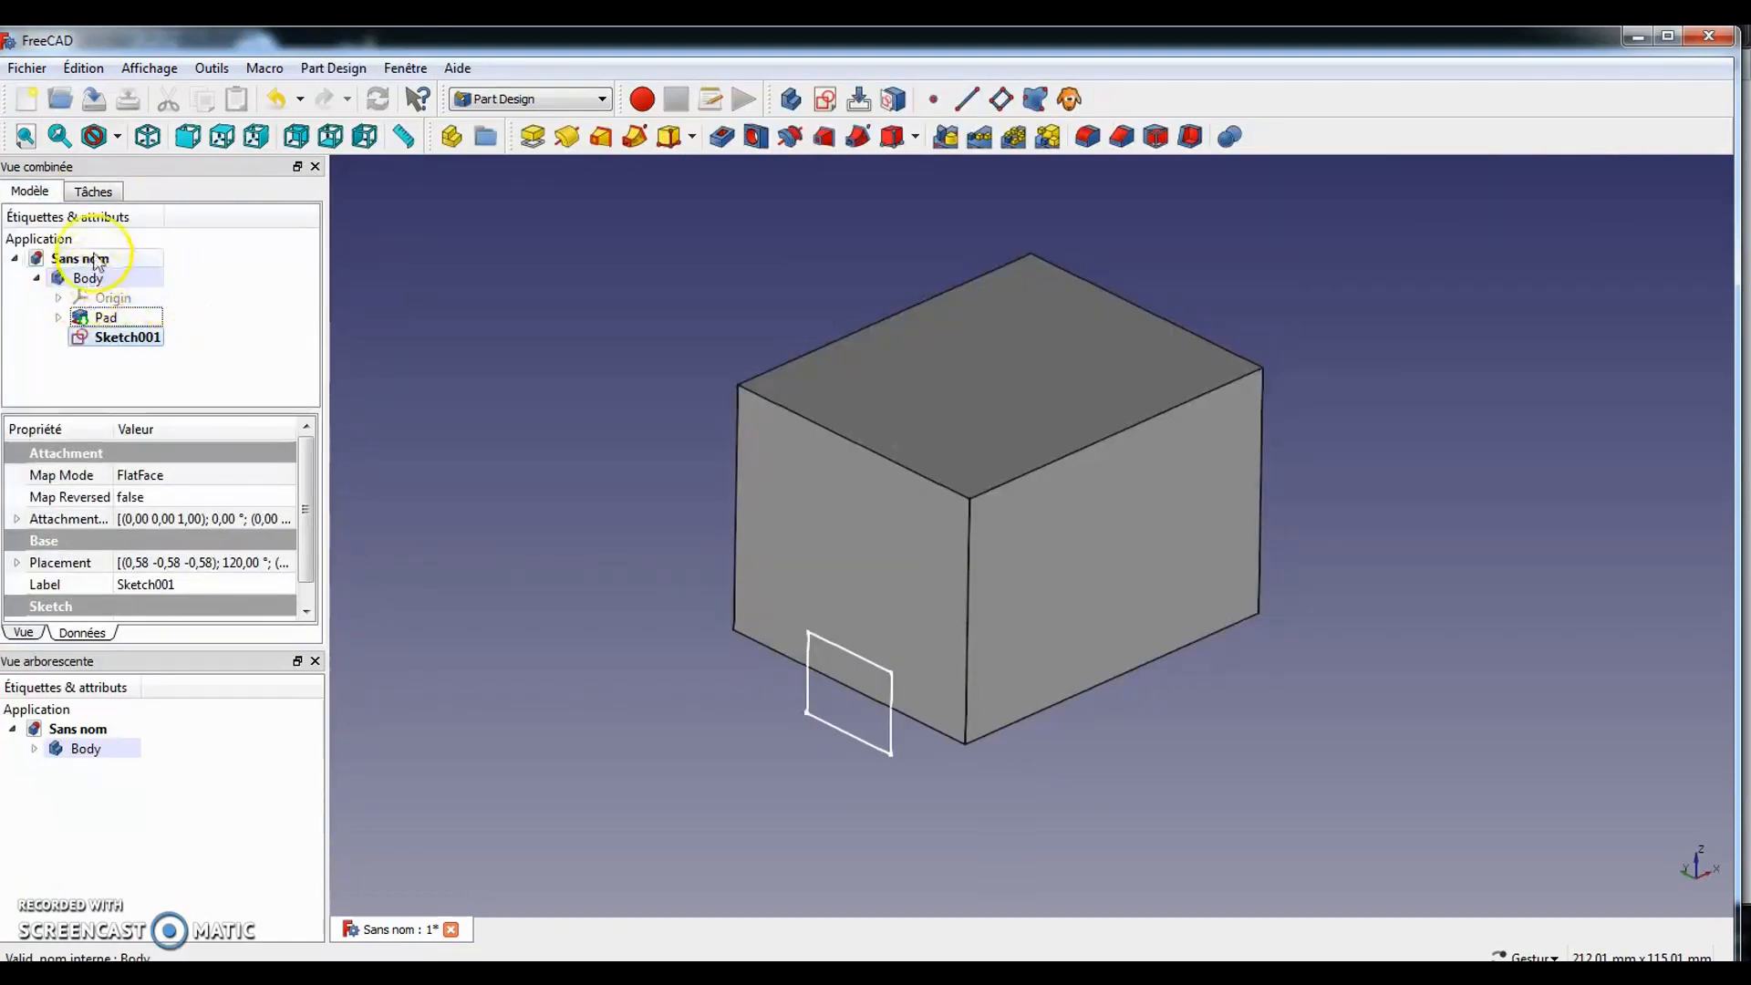
left_click(93, 190)
left_click(34, 310)
left_click(287, 318)
left_click(261, 352)
left_click_drag(730, 670, 676, 676)
left_click(117, 236)
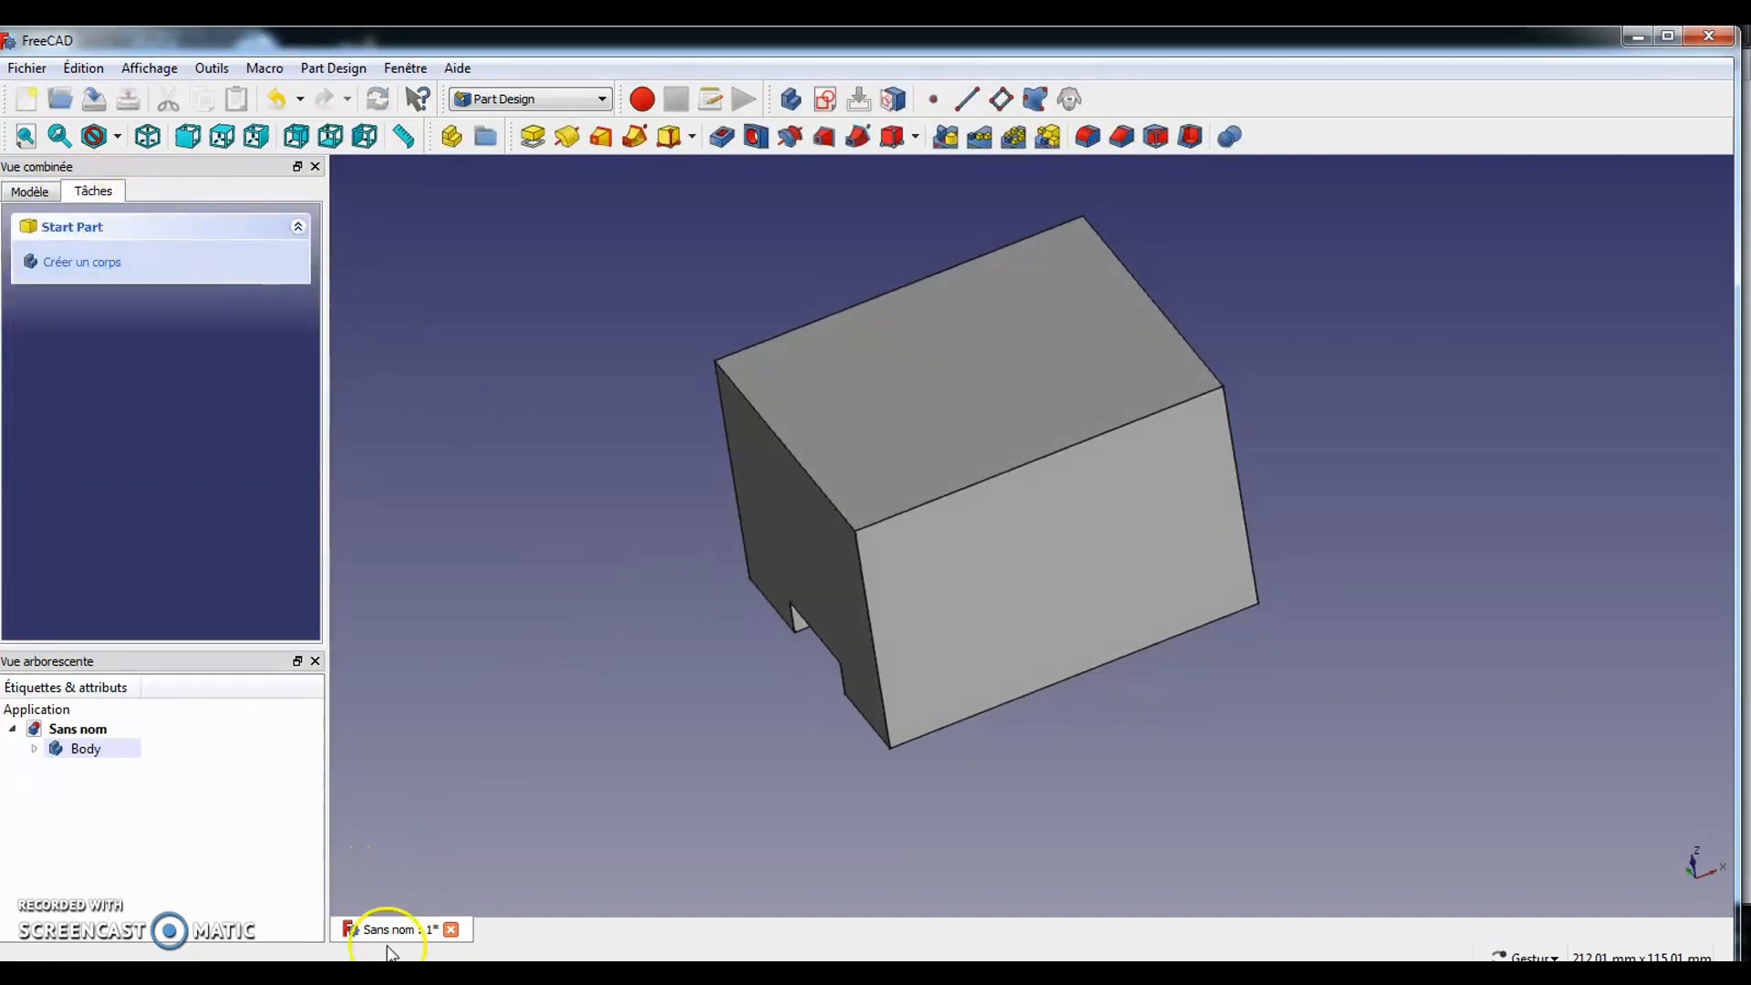
Check the plan6 drawing and create a sketch on the block's 62 mm wide side face at negative Y
key("alt+Tab")
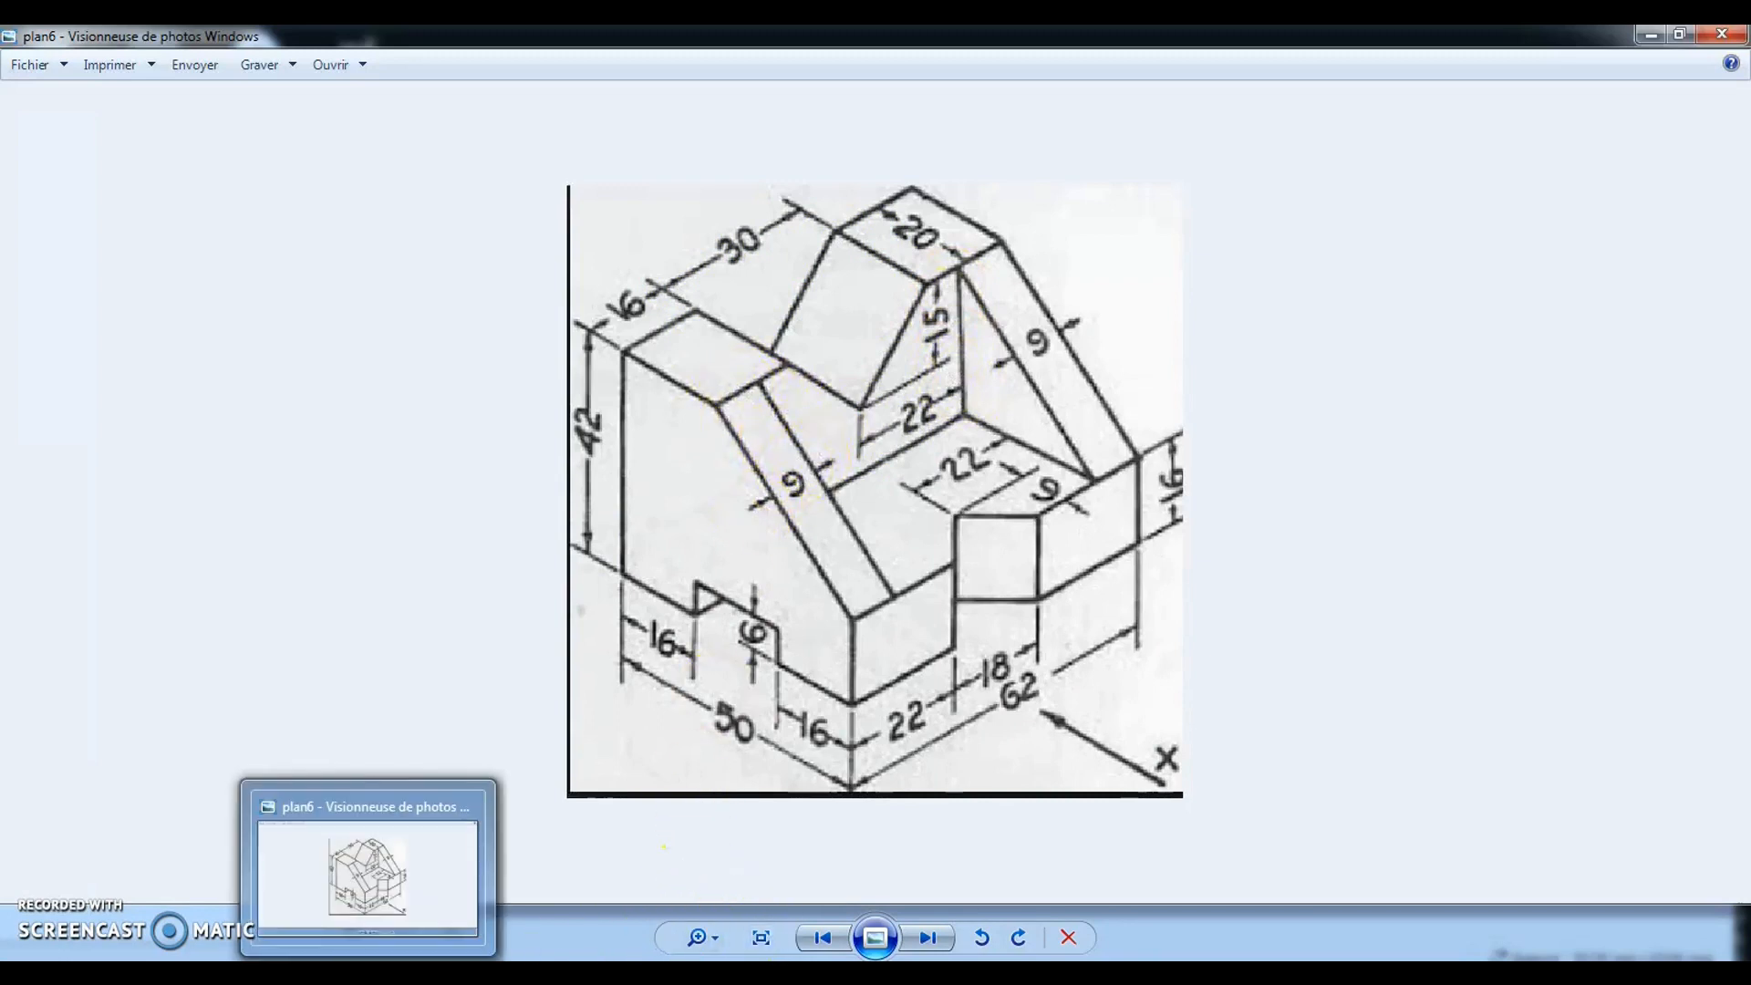
left_click(457, 926)
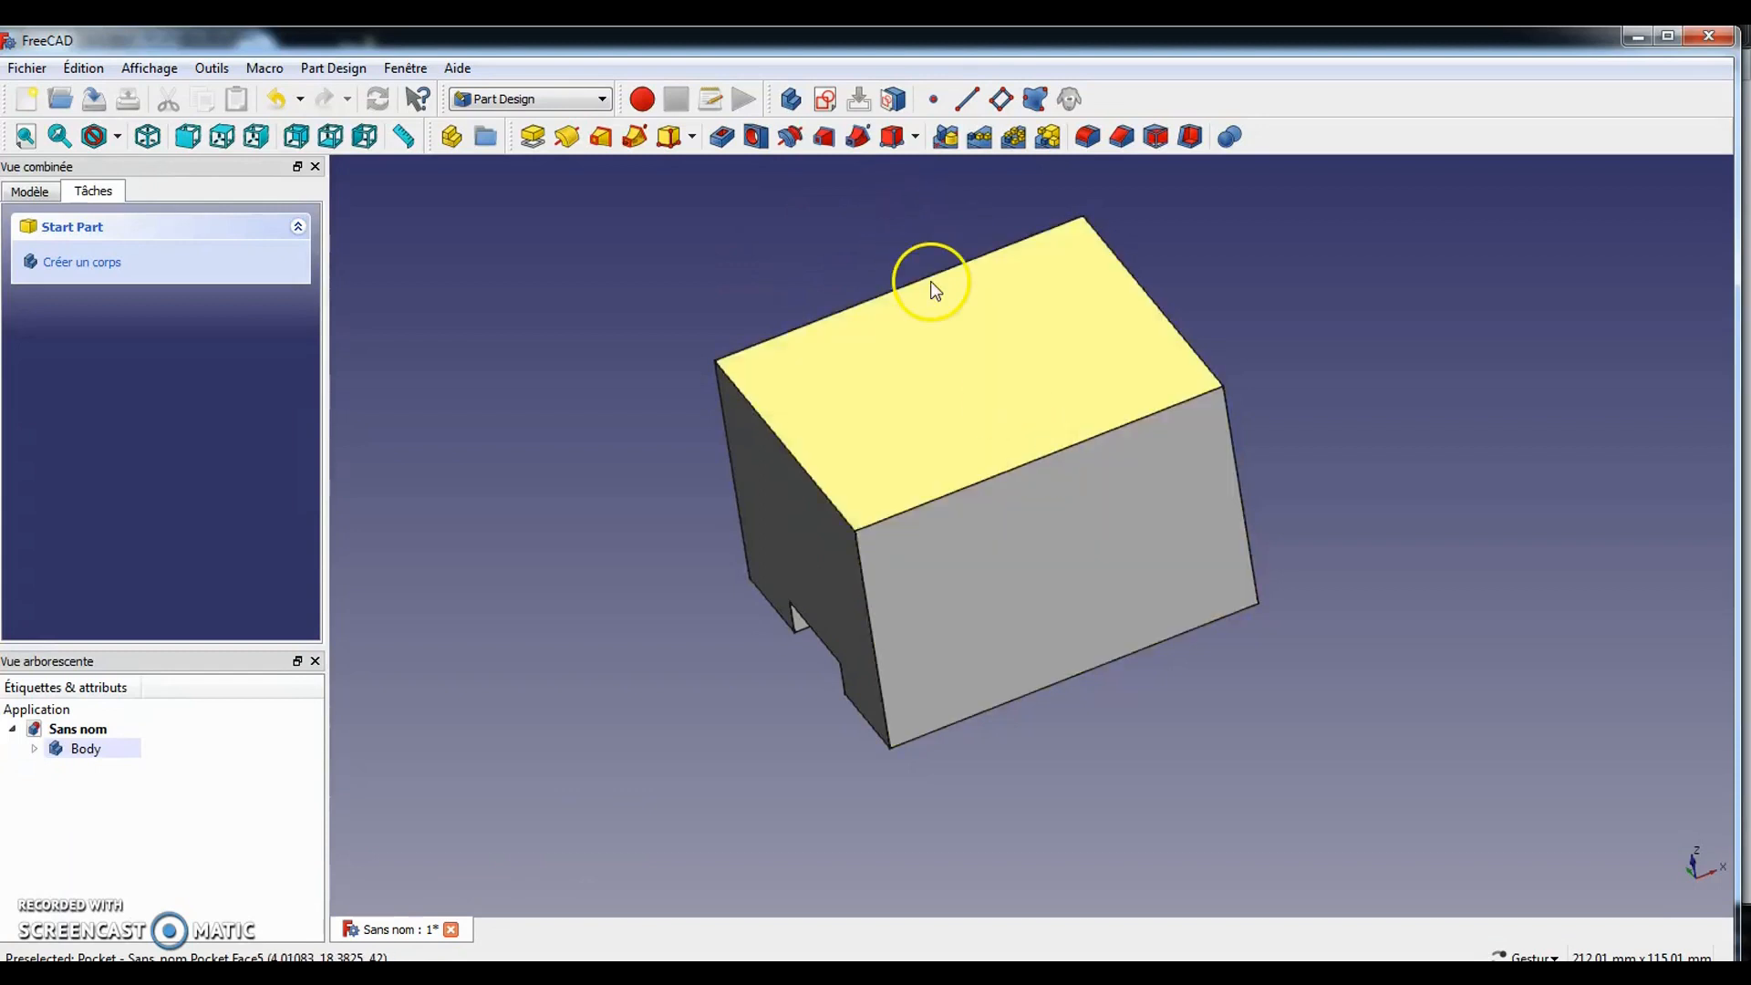
left_click(827, 100)
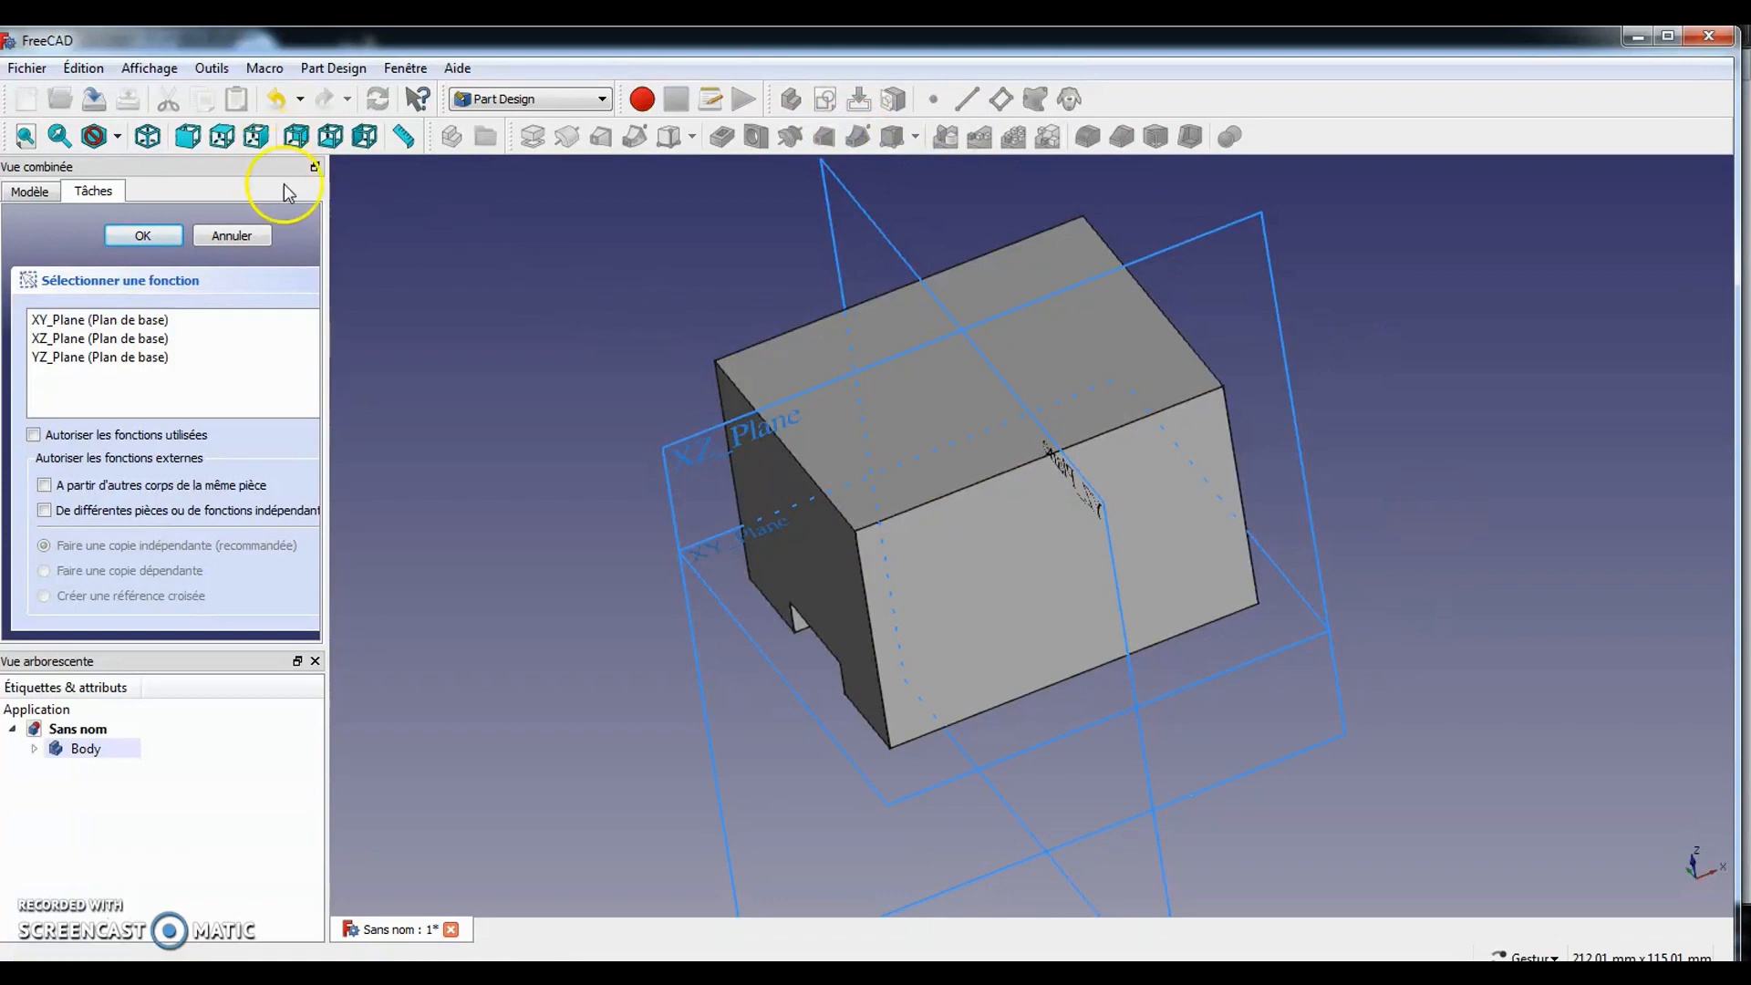
left_click(228, 237)
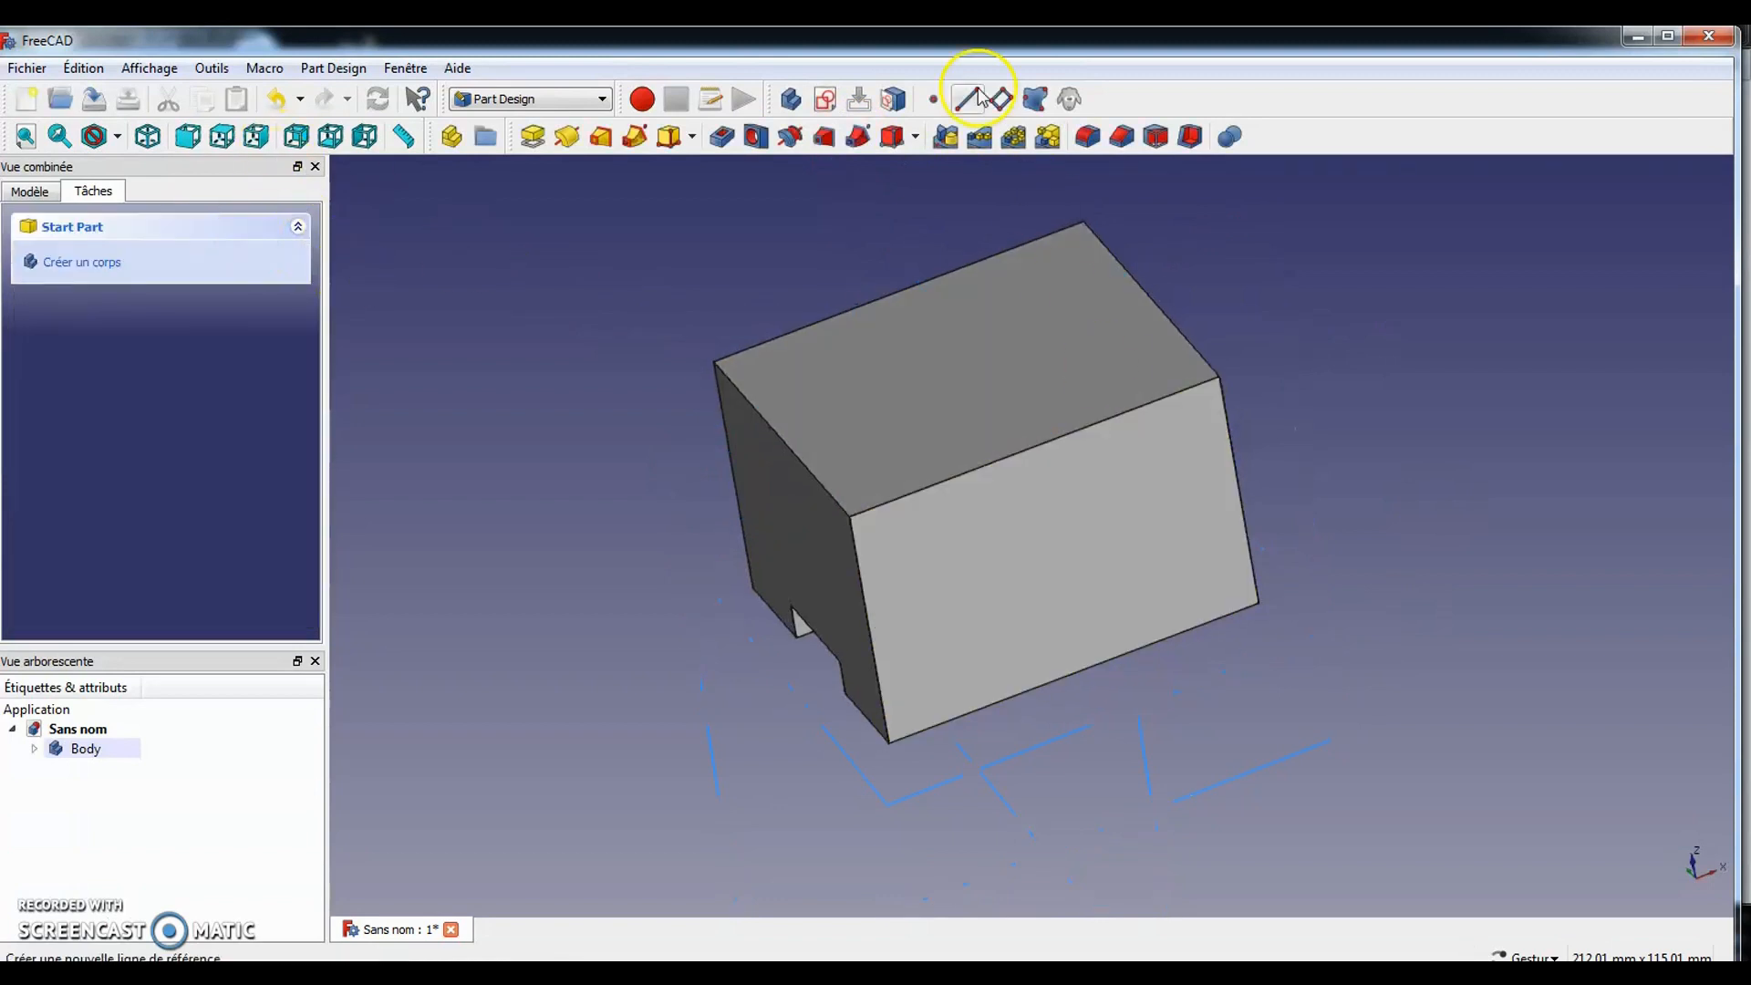
left_click(1105, 586)
left_click(830, 98)
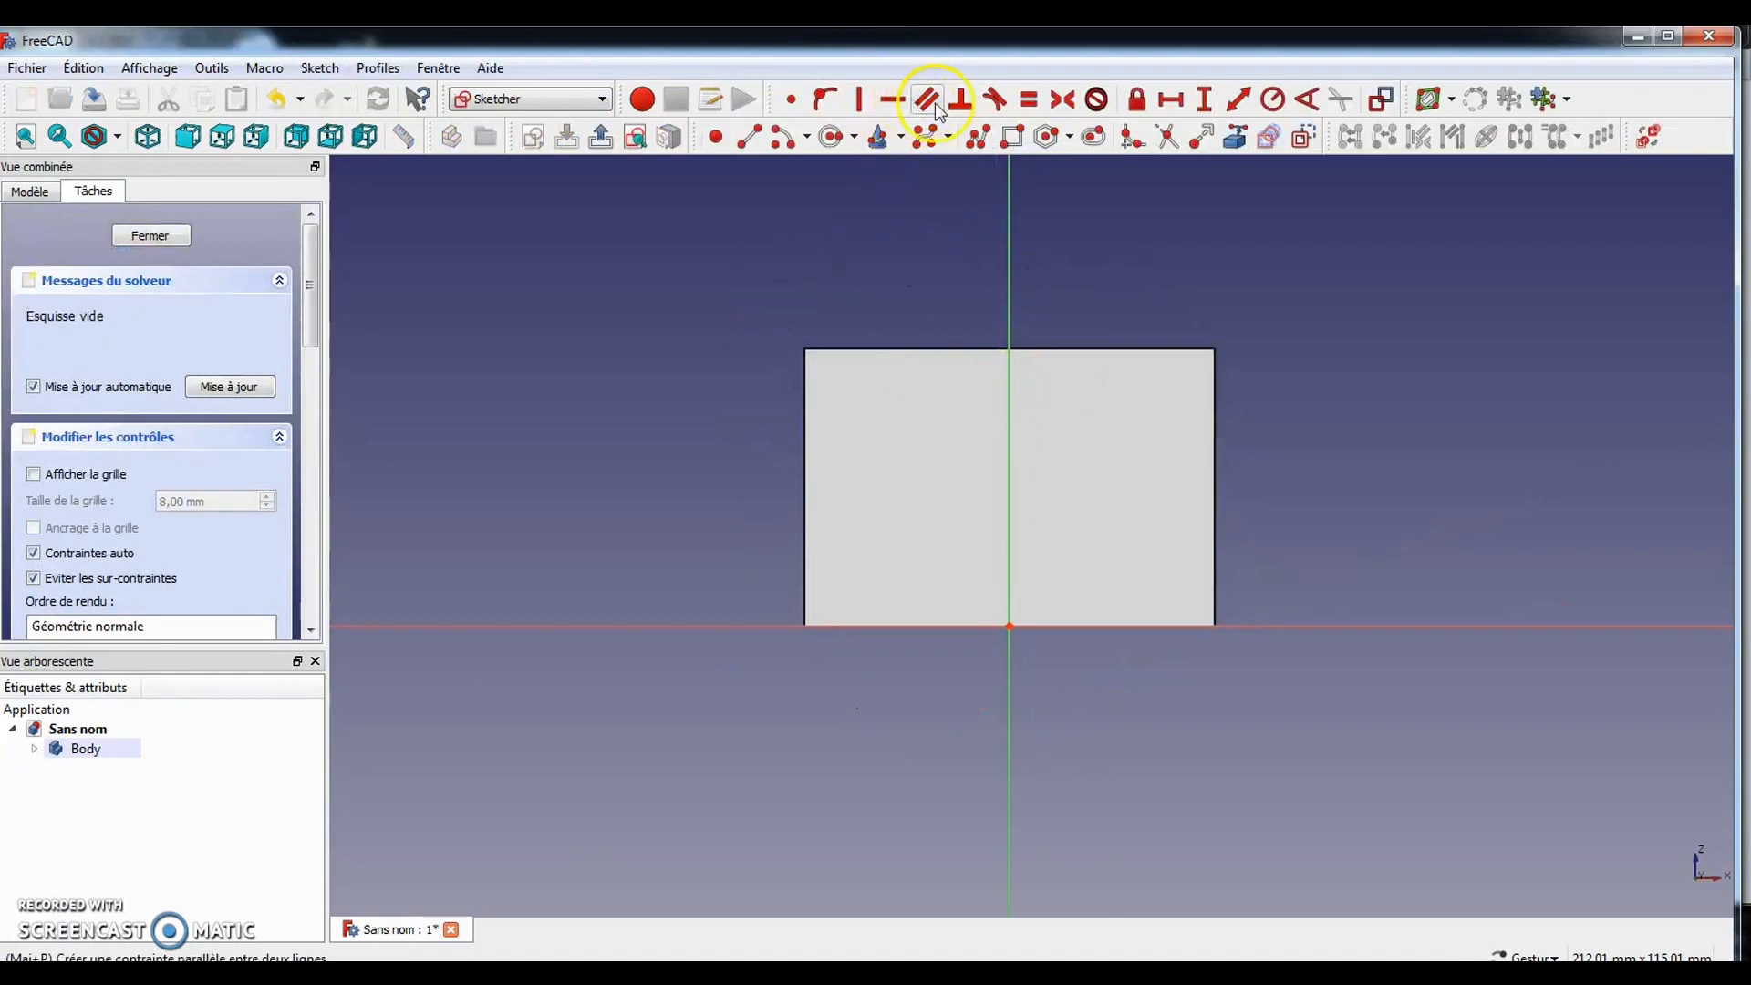
Draw an open three-segment polyline as a rough inverted triangle, with its lowest vertex inside the face and the others above the block
left_click(981, 139)
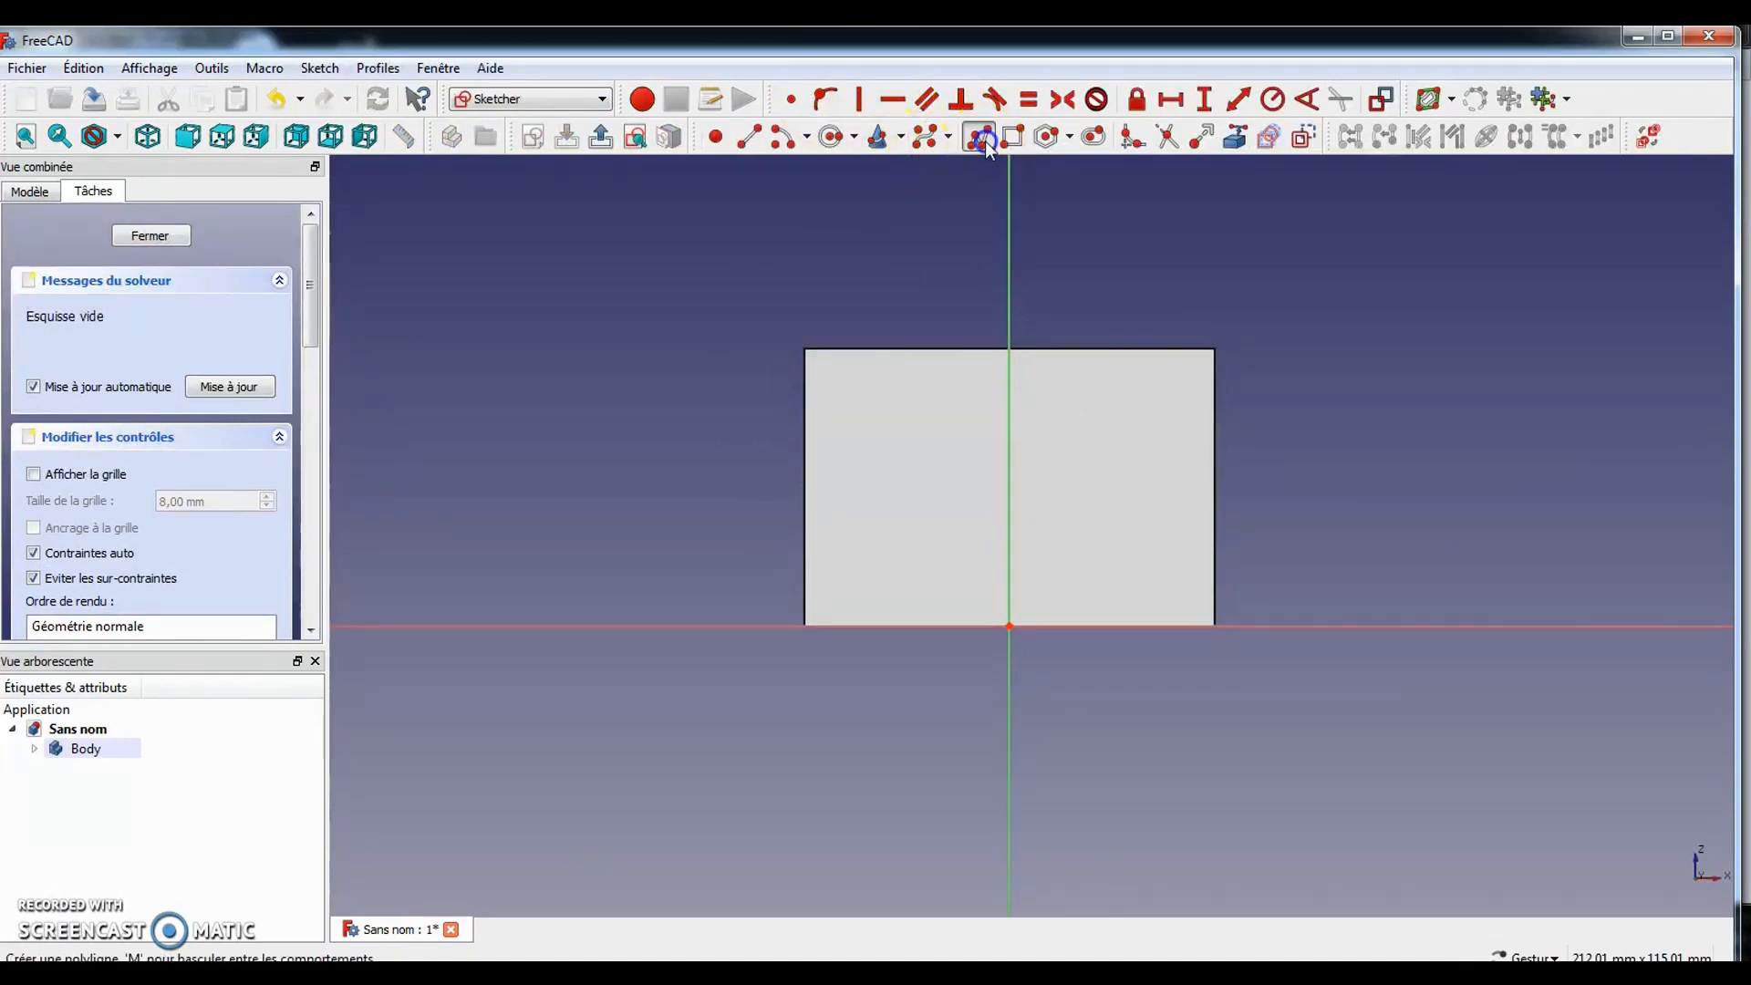
left_click(832, 216)
left_click(986, 454)
left_click(1195, 263)
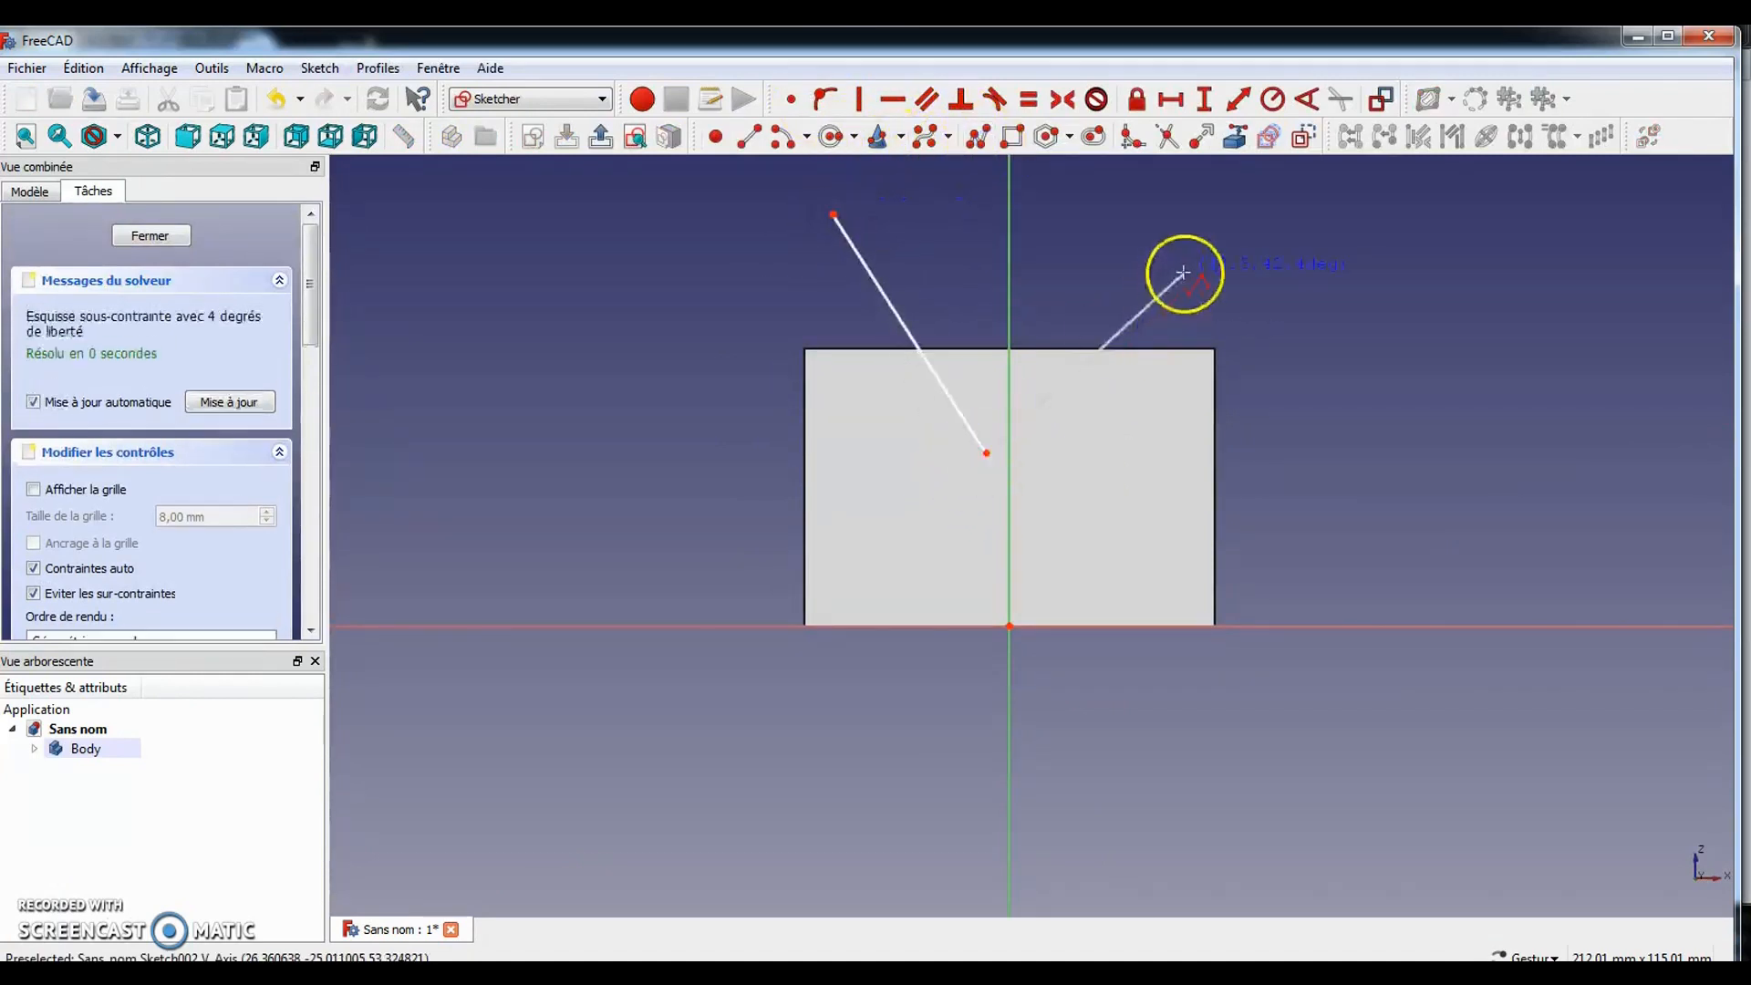
left_click(904, 206)
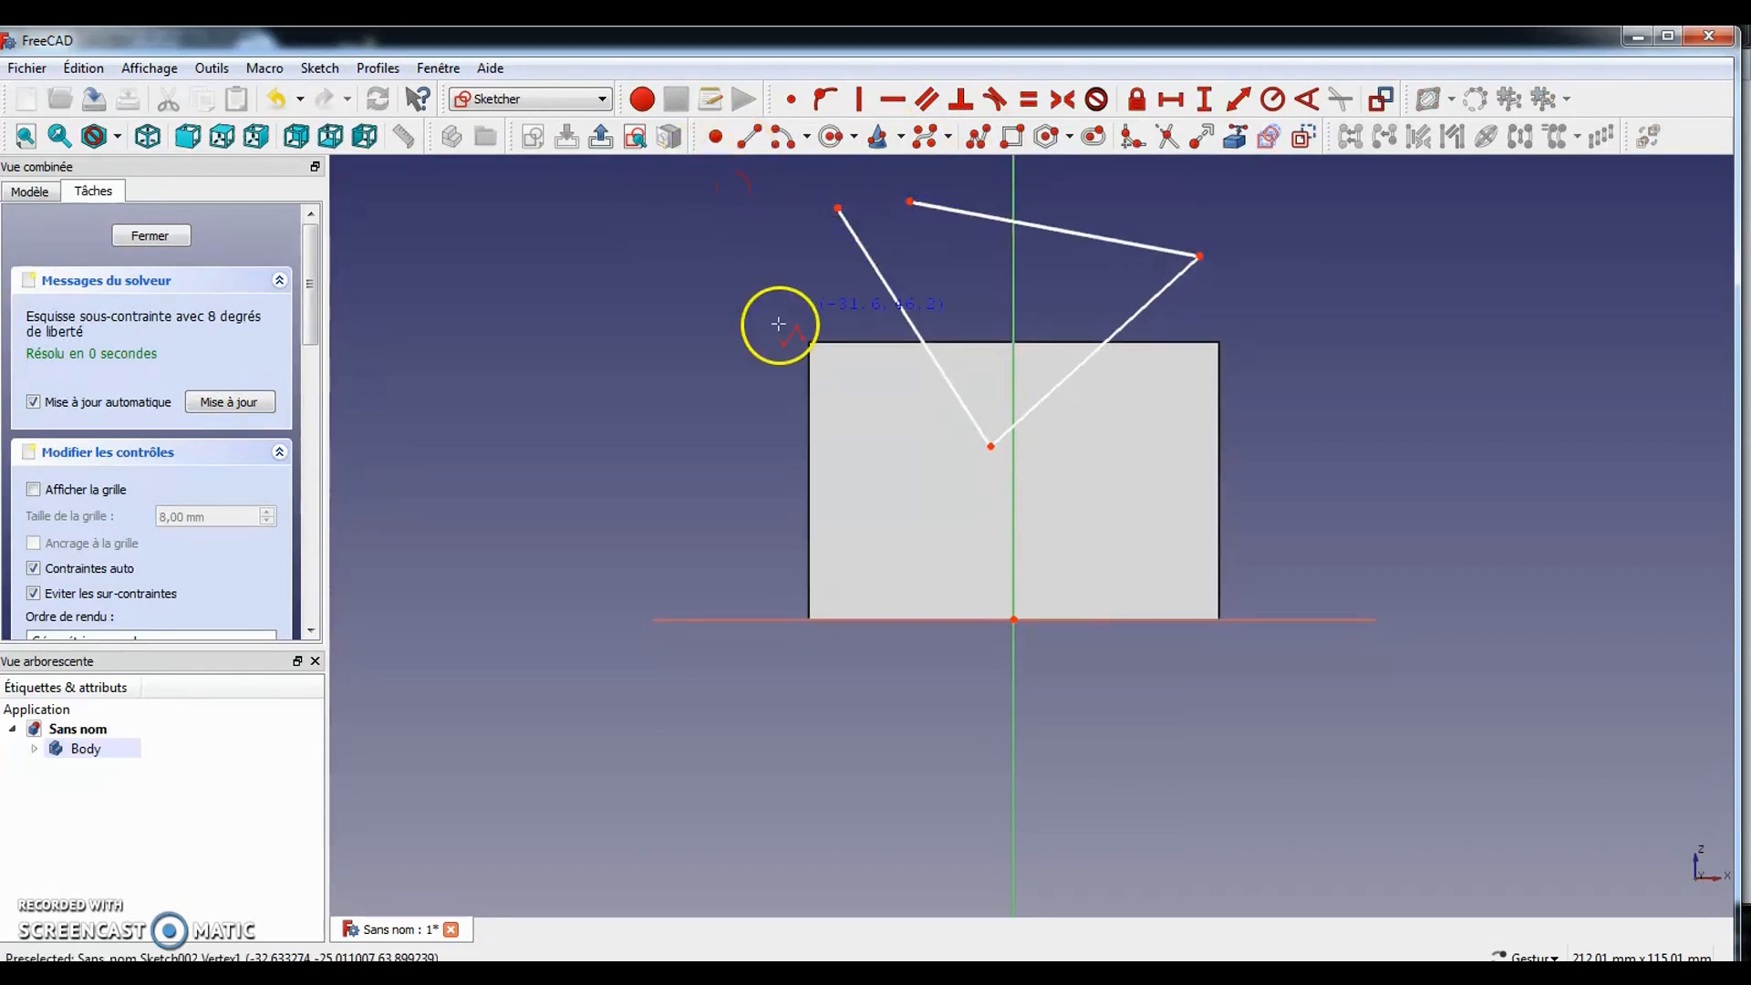
left_click(797, 180)
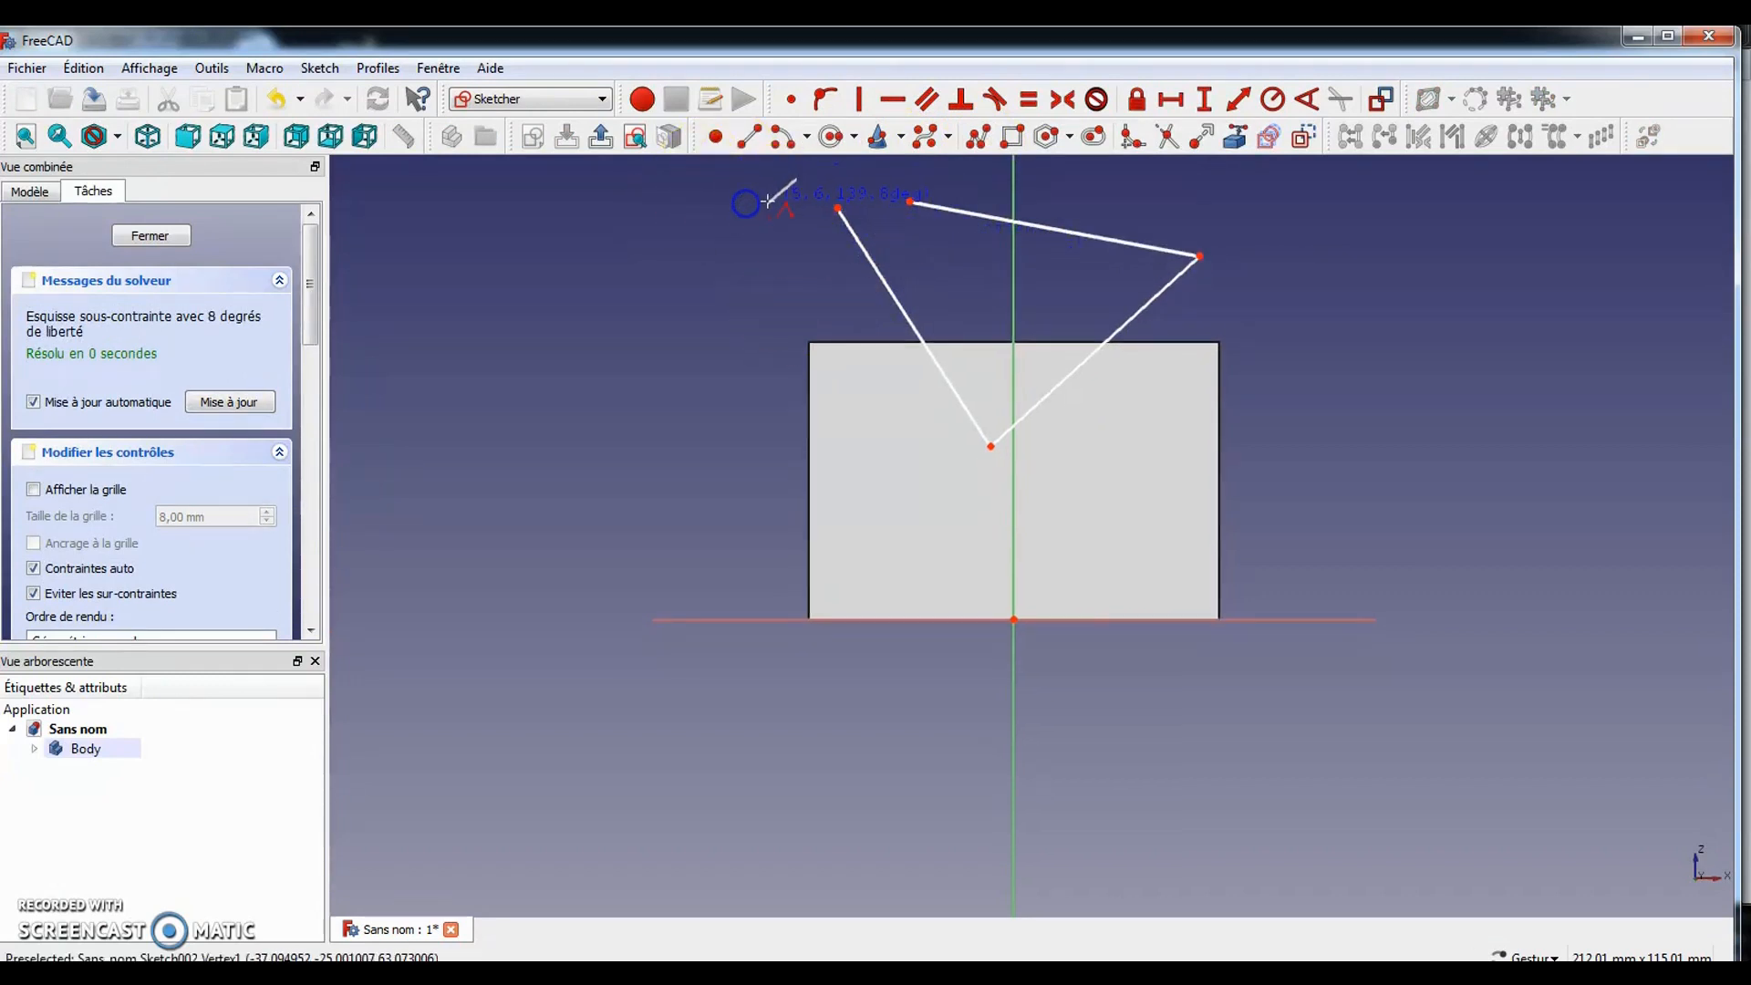
Close the triangle by making the polyline's two open ends coincident and shift its upper edge slightly
left_click_drag(777, 177, 978, 248)
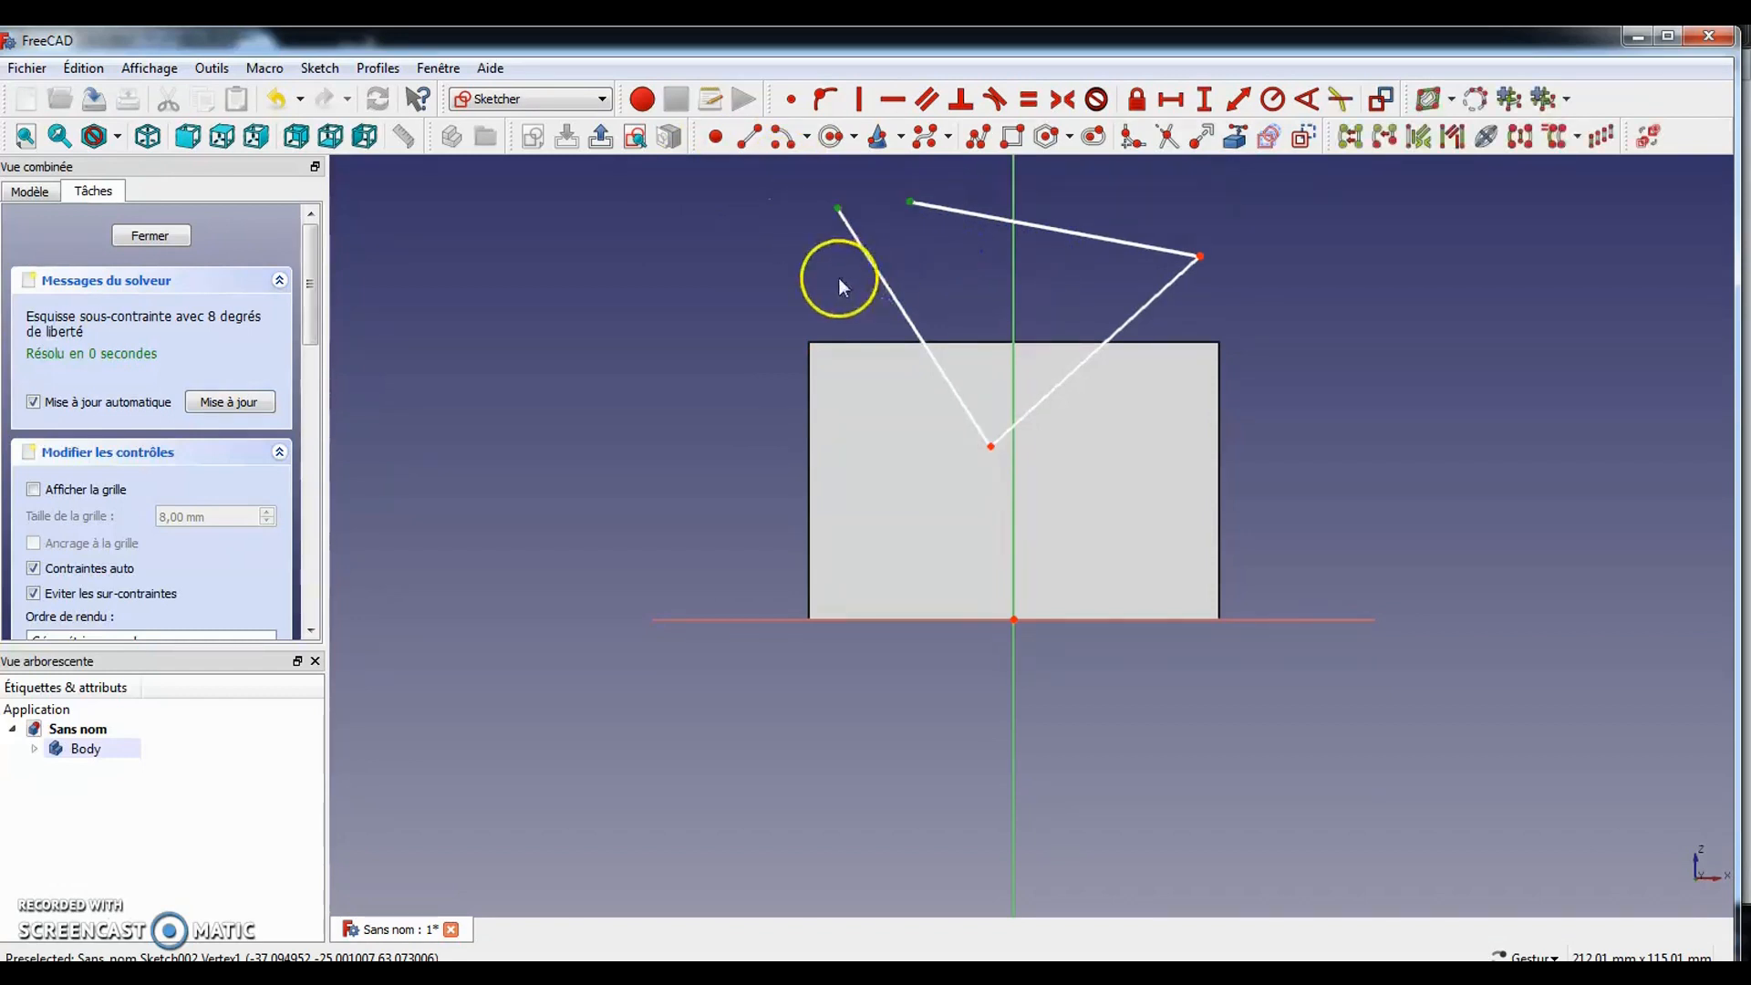
left_click(790, 98)
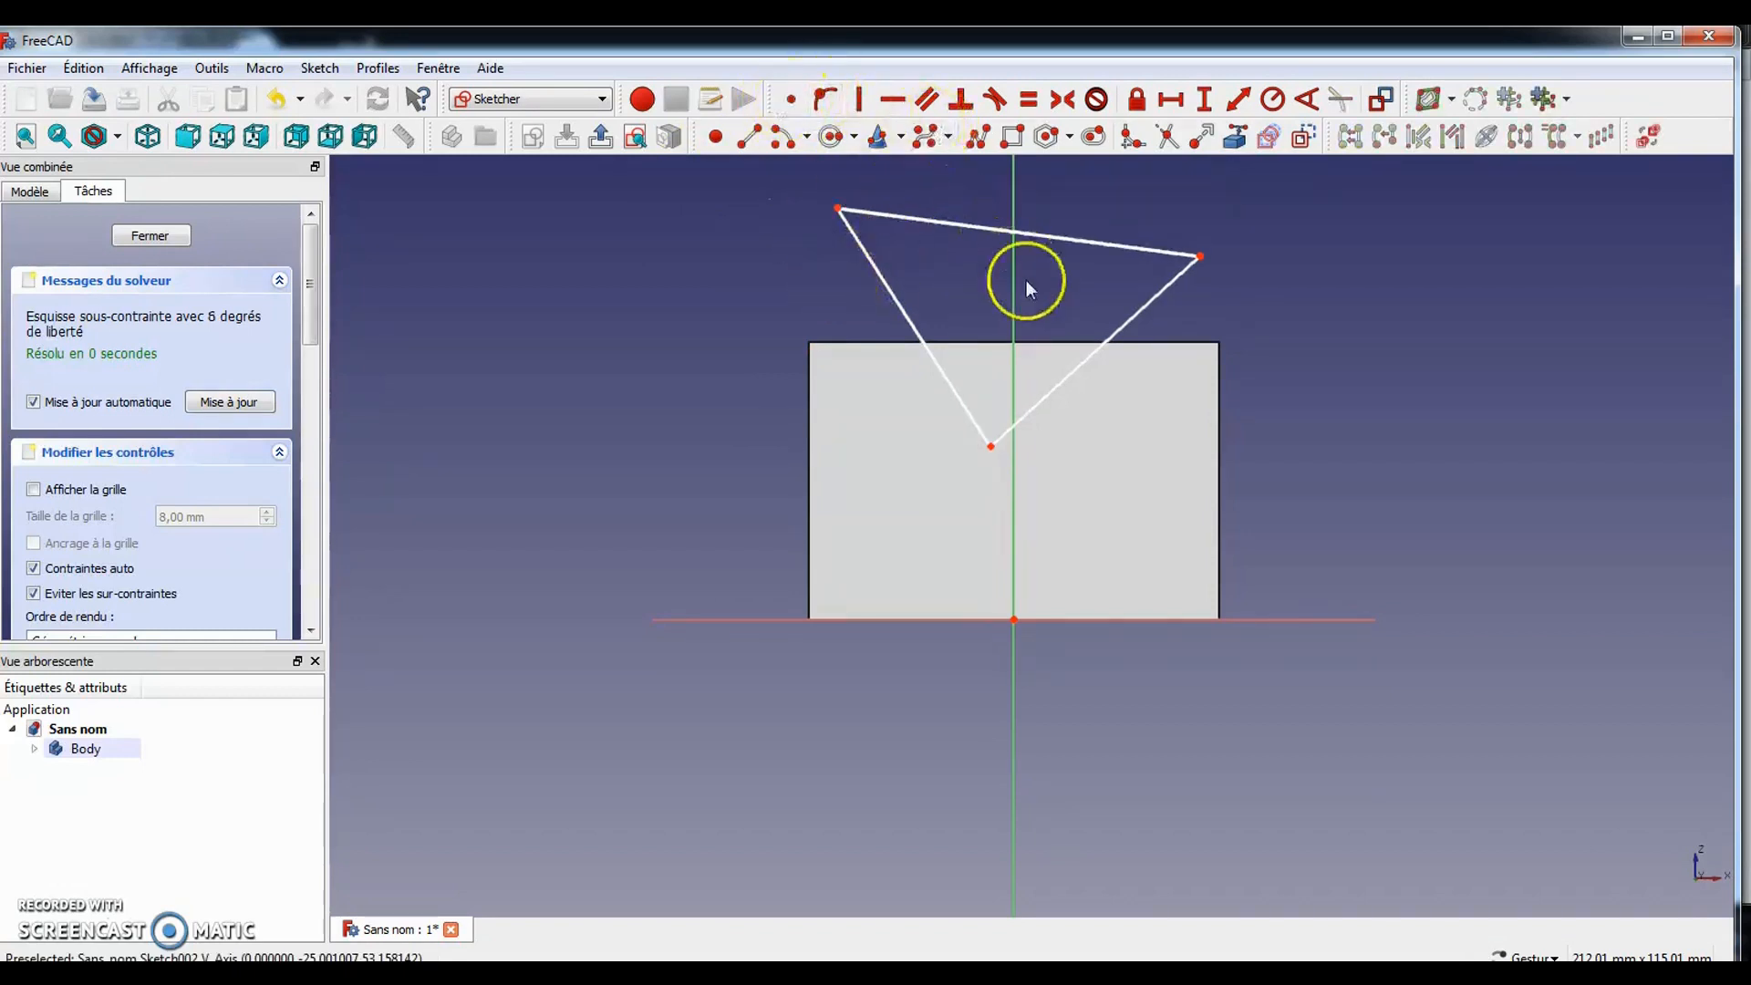
mouse_move(920, 212)
left_mouse_down()
mouse_move(763, 227)
mouse_move(946, 282)
mouse_move(947, 230)
left_mouse_up()
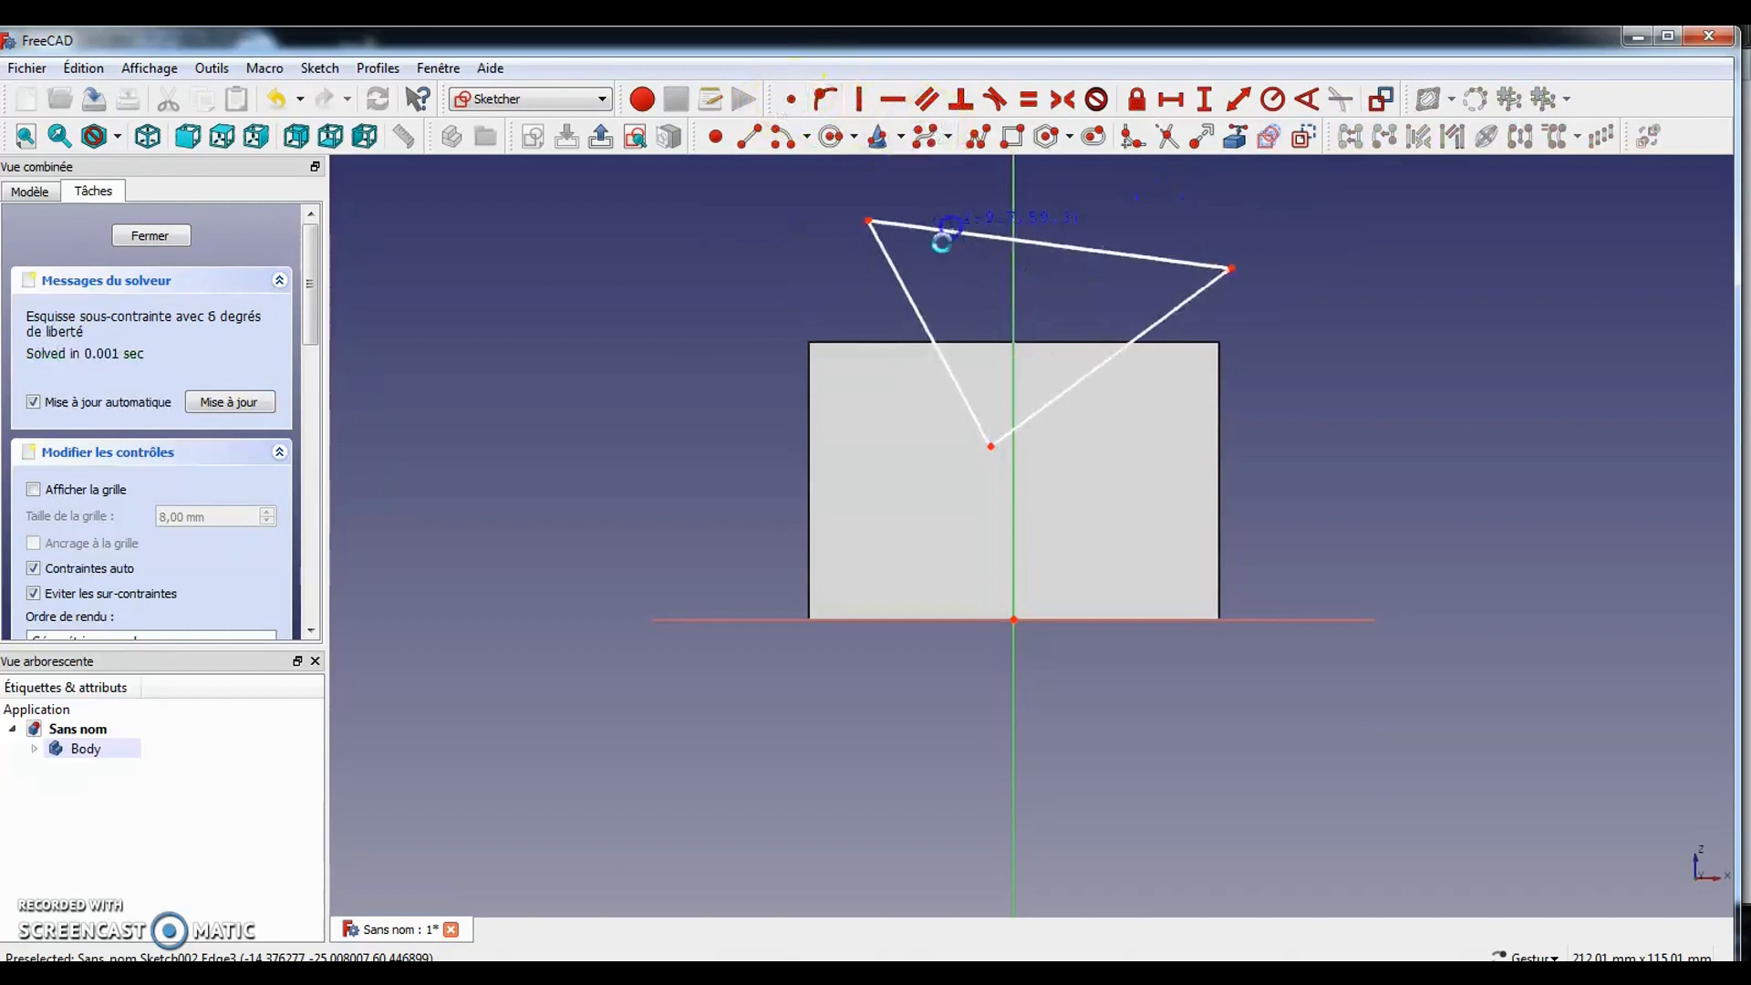
Constrain the triangle's lowest vertex onto the vertical axis and lower its upper corner on the negative X side
left_click(991, 447)
left_click(1014, 477)
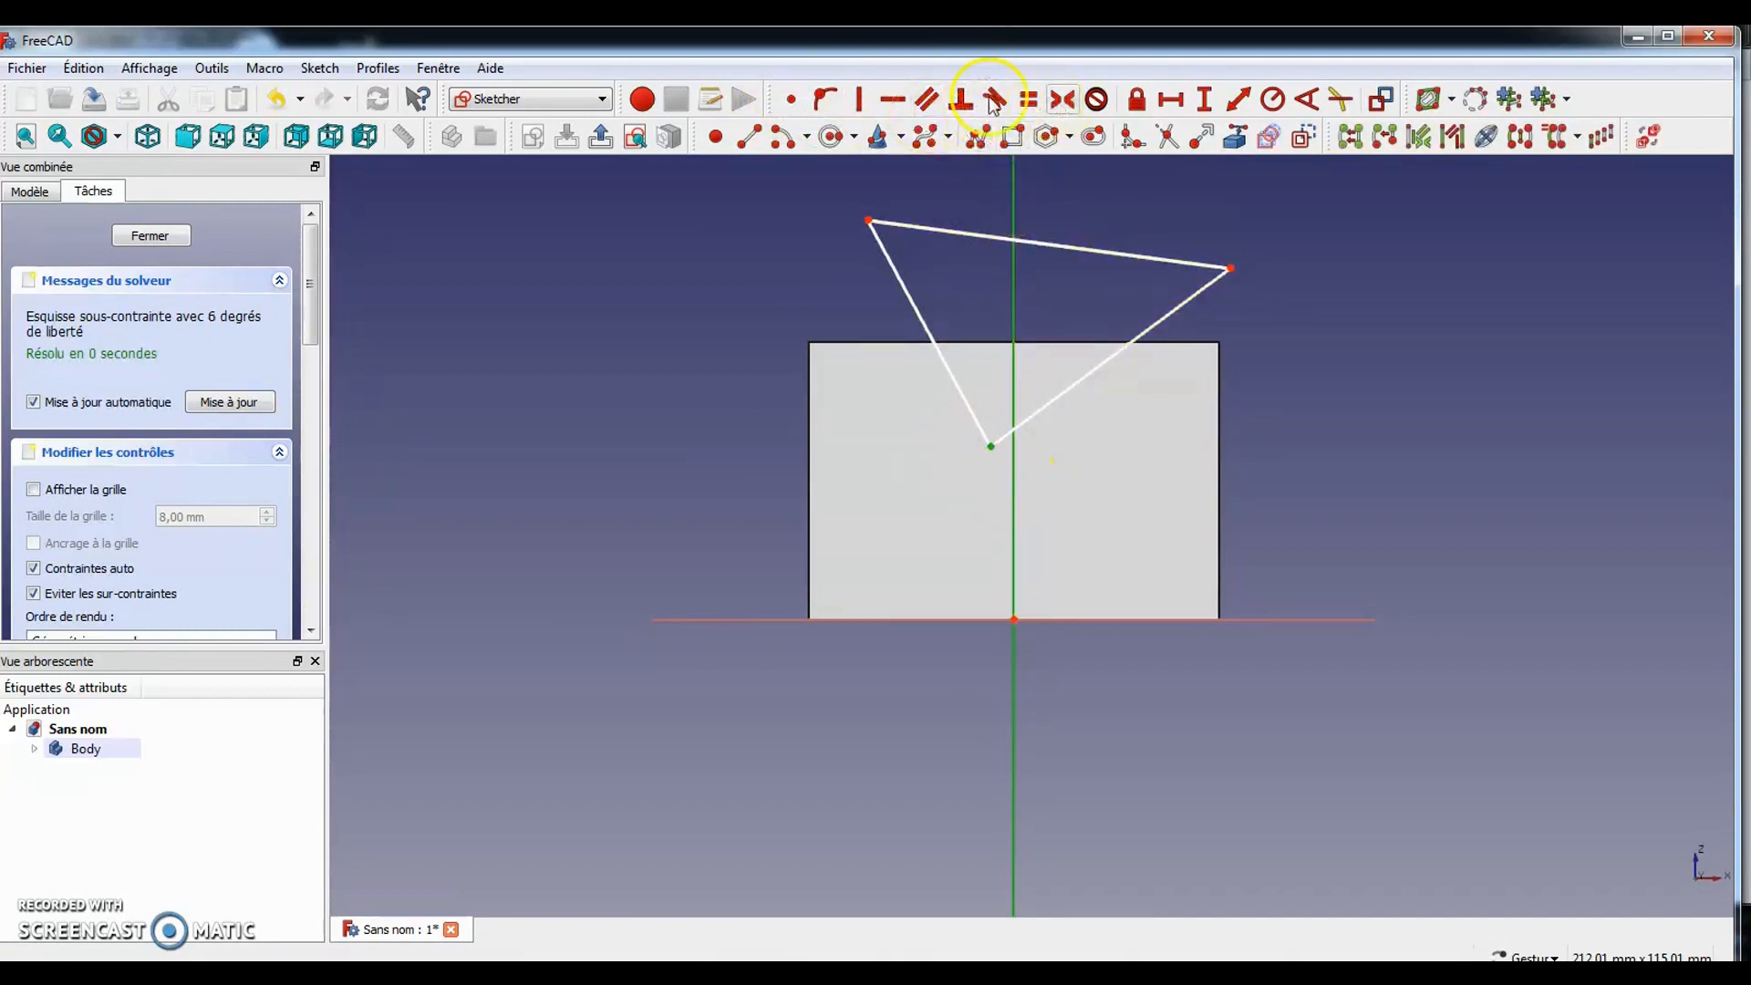
left_click(825, 107)
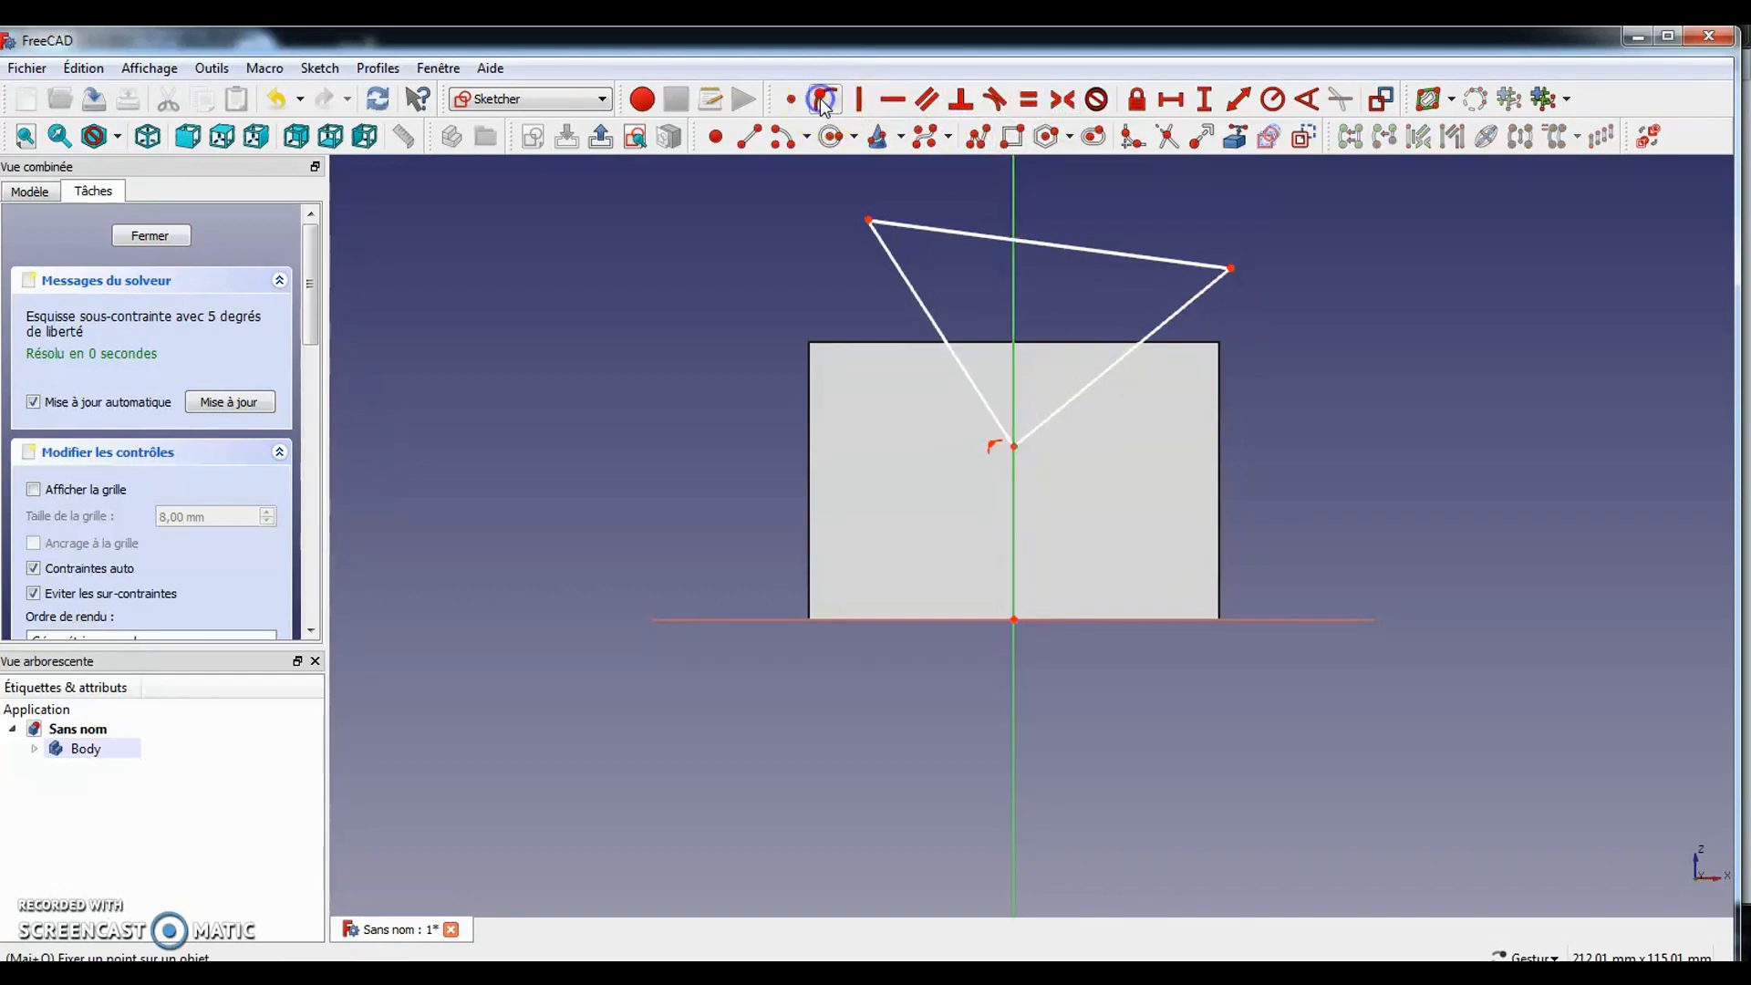
left_click(865, 211)
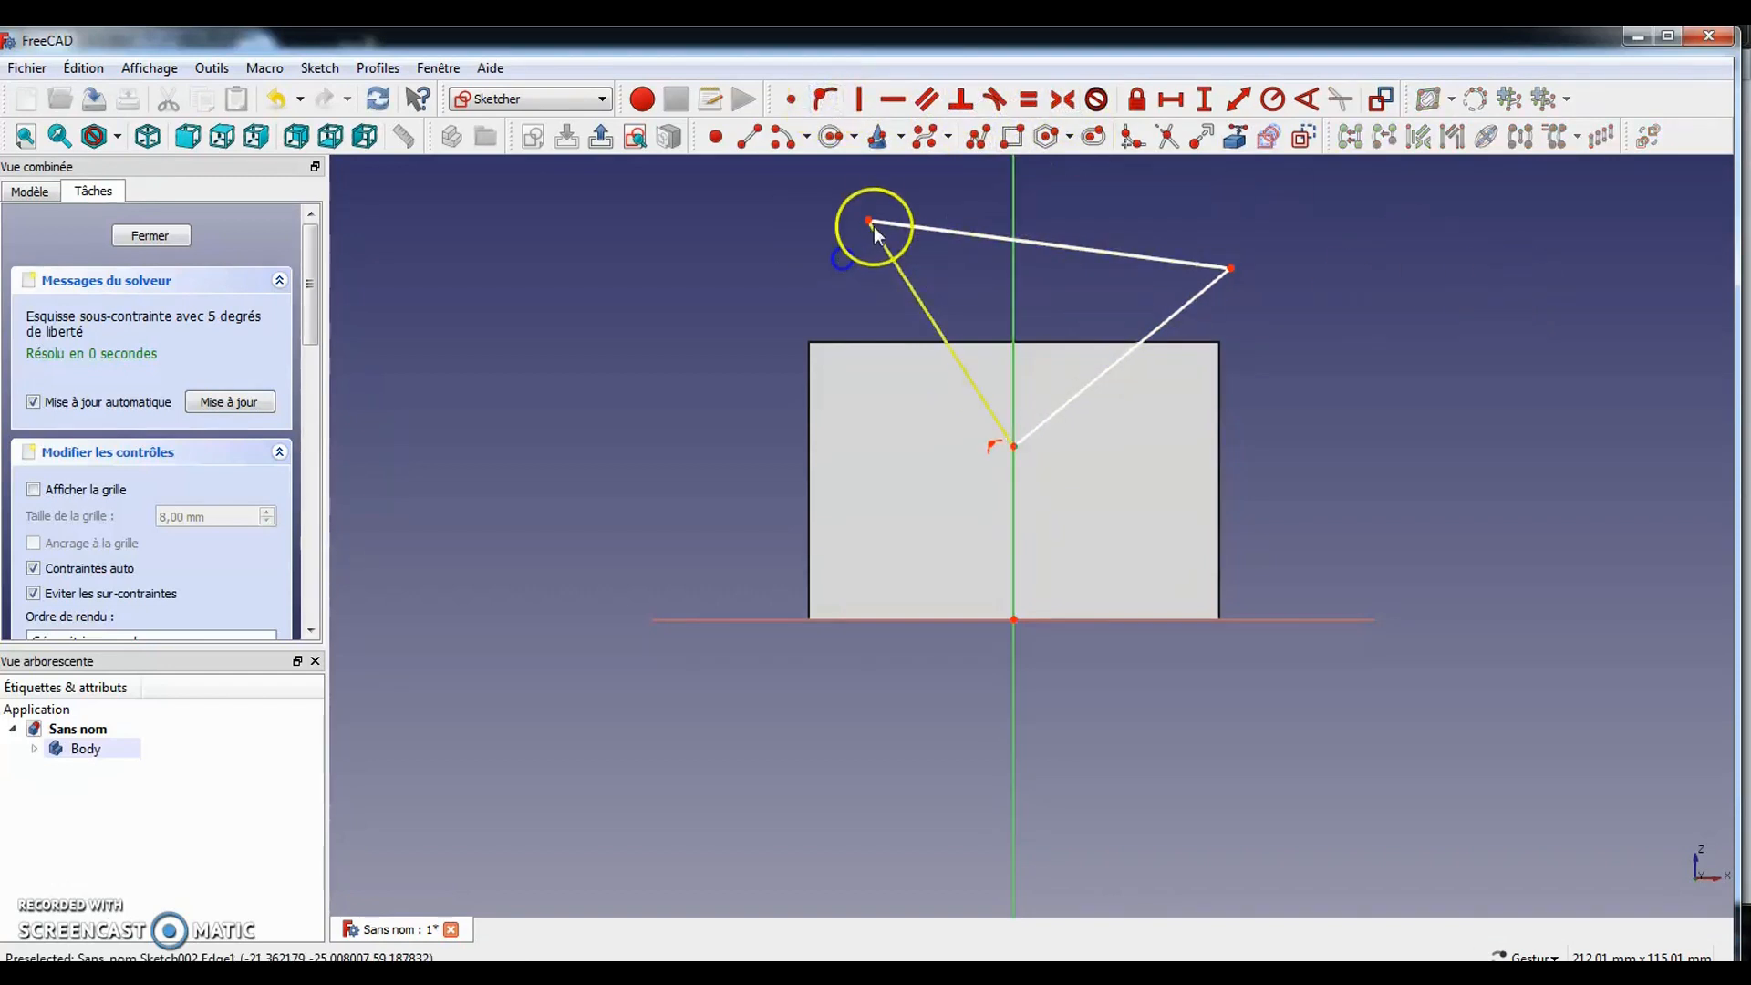
left_click_drag(867, 220, 850, 258)
Set the angle between the triangle's two sloping sides to 90° and reposition its positive X corner and lowest vertex
left_click(885, 290)
left_click(1131, 346)
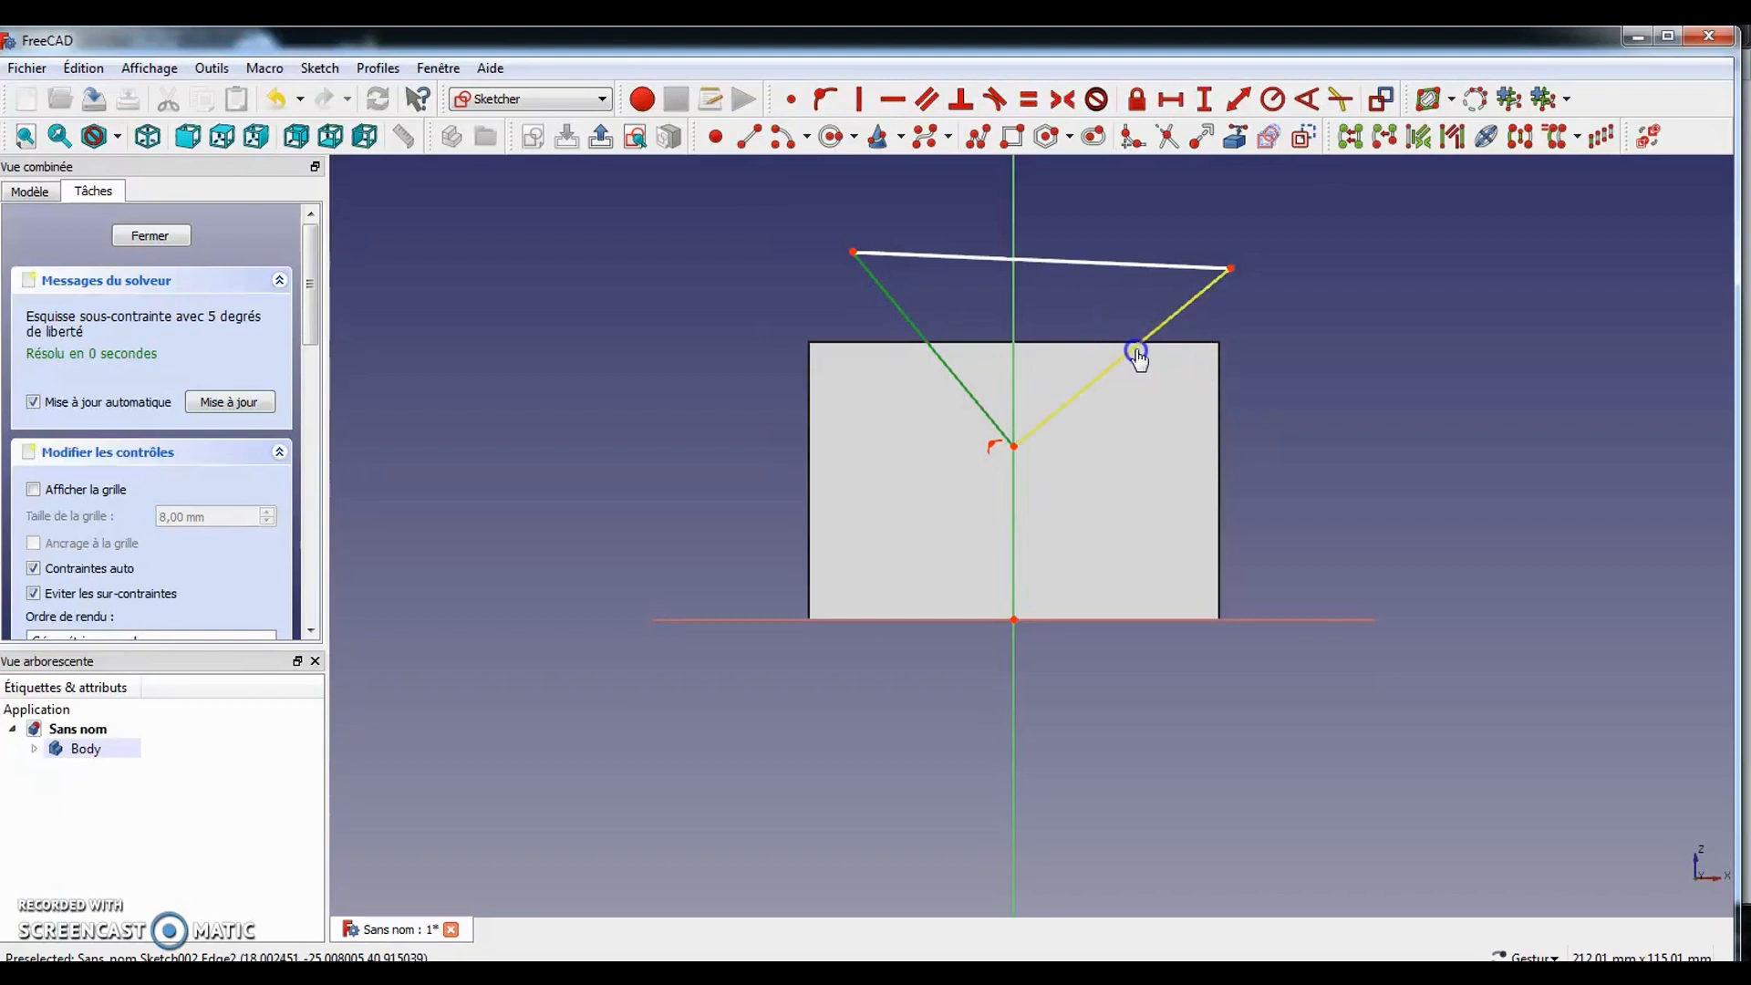
left_click(1305, 100)
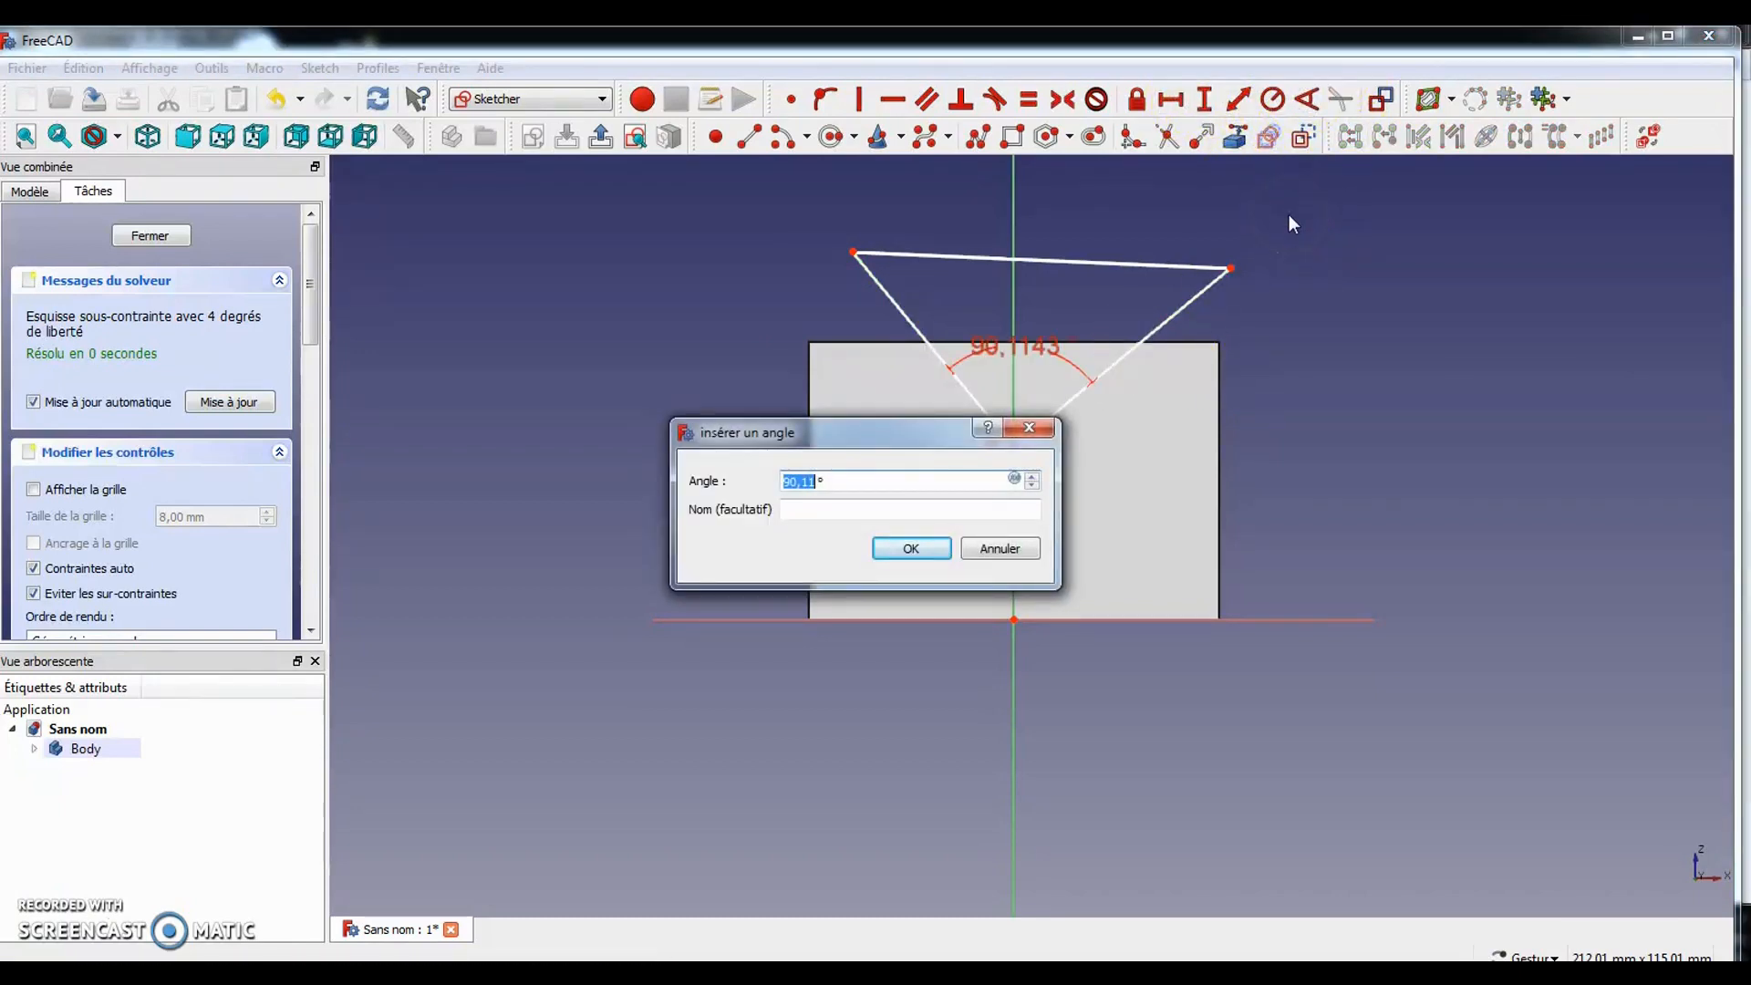
type("90")
key("Return")
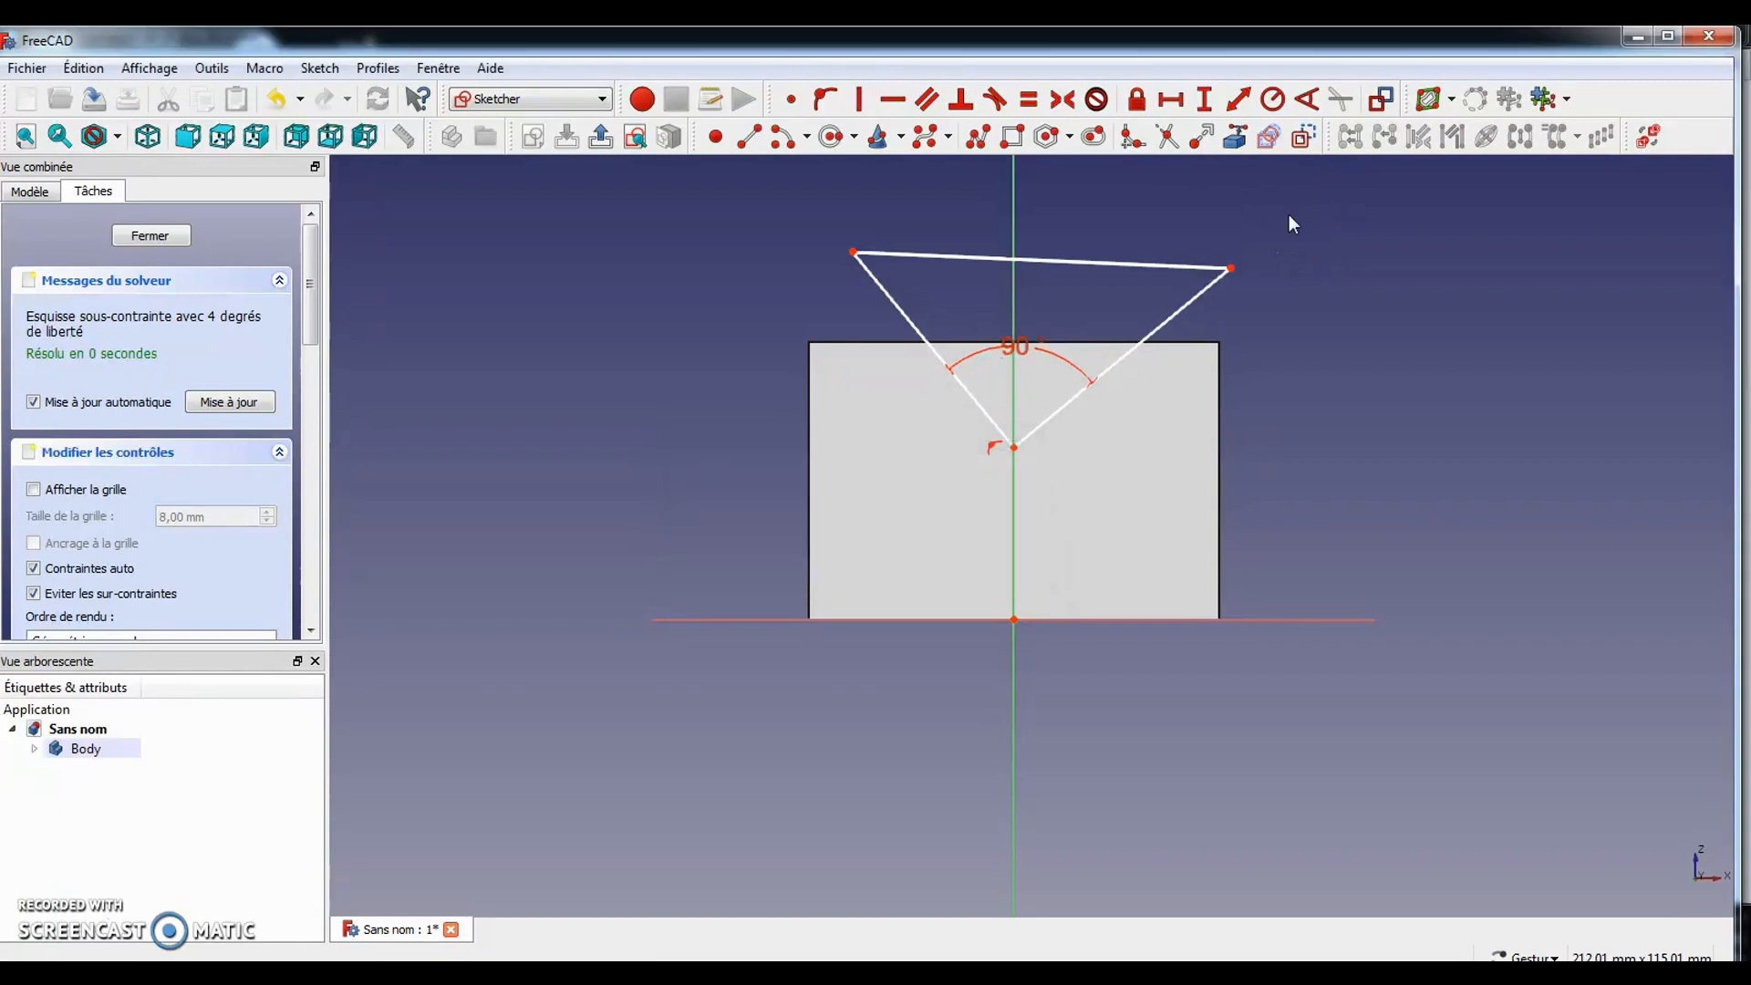
left_click_drag(1224, 265, 1145, 246)
left_click(1018, 411)
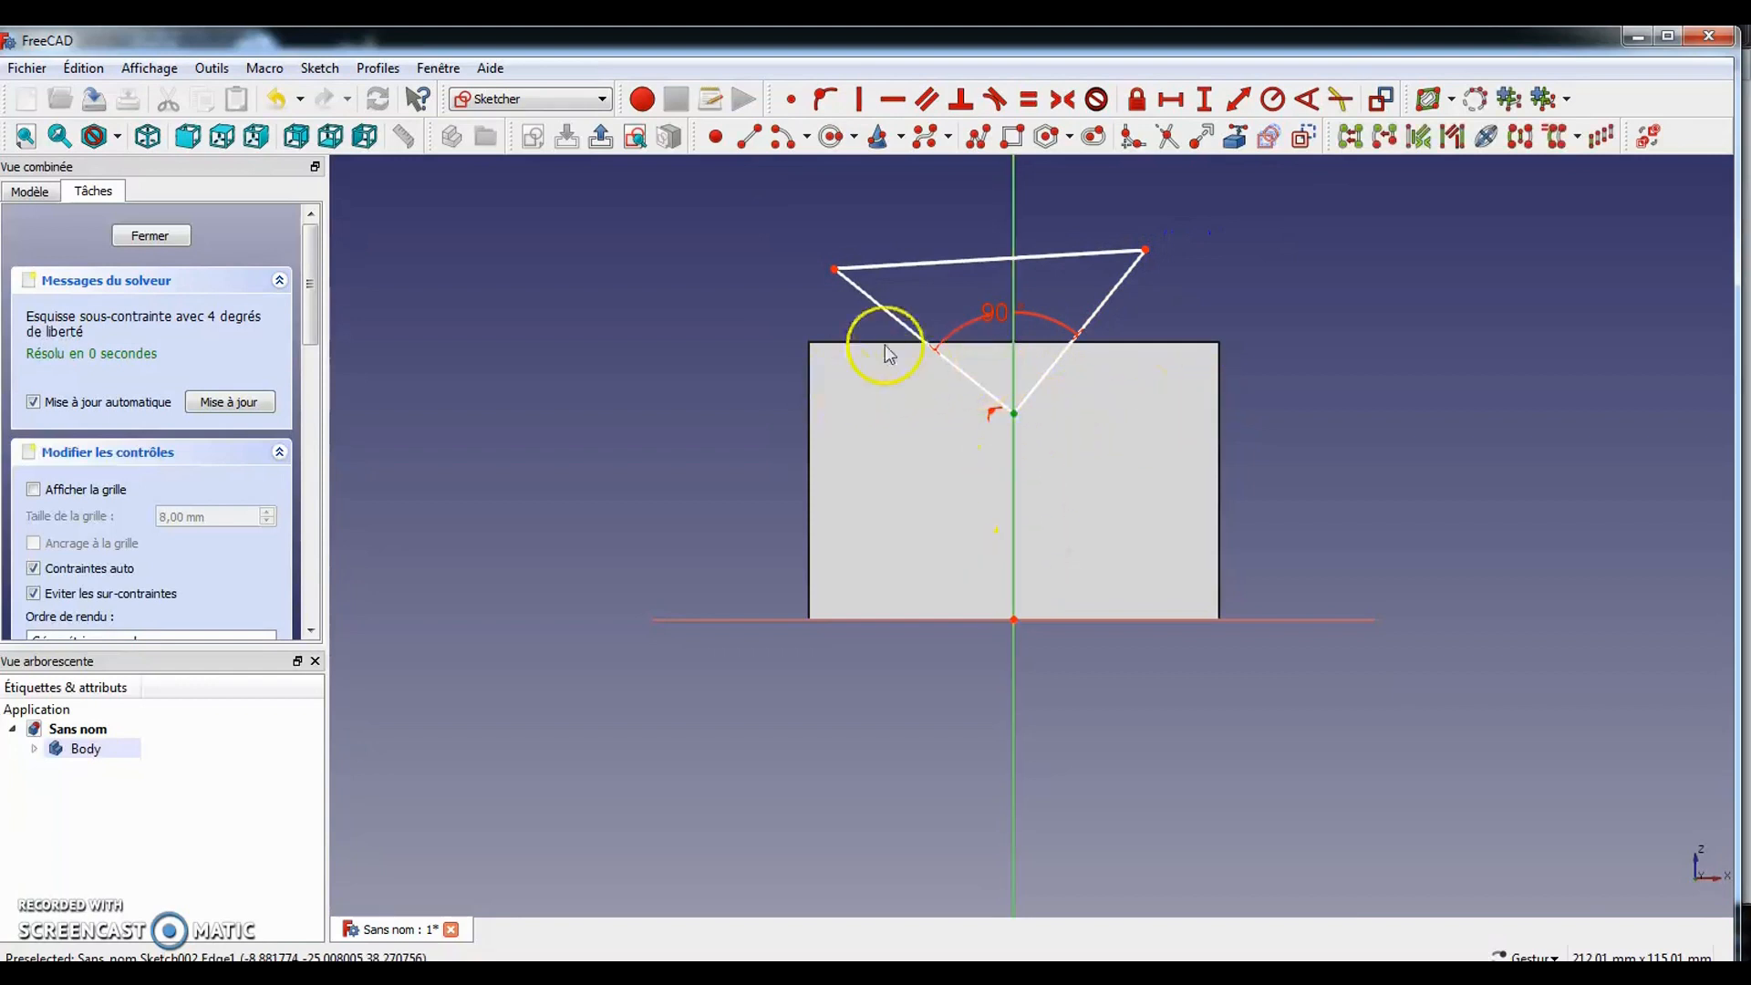
Link the upper edge of the block's side face into the sketch as external geometry
left_click(1235, 137)
left_click(1143, 342)
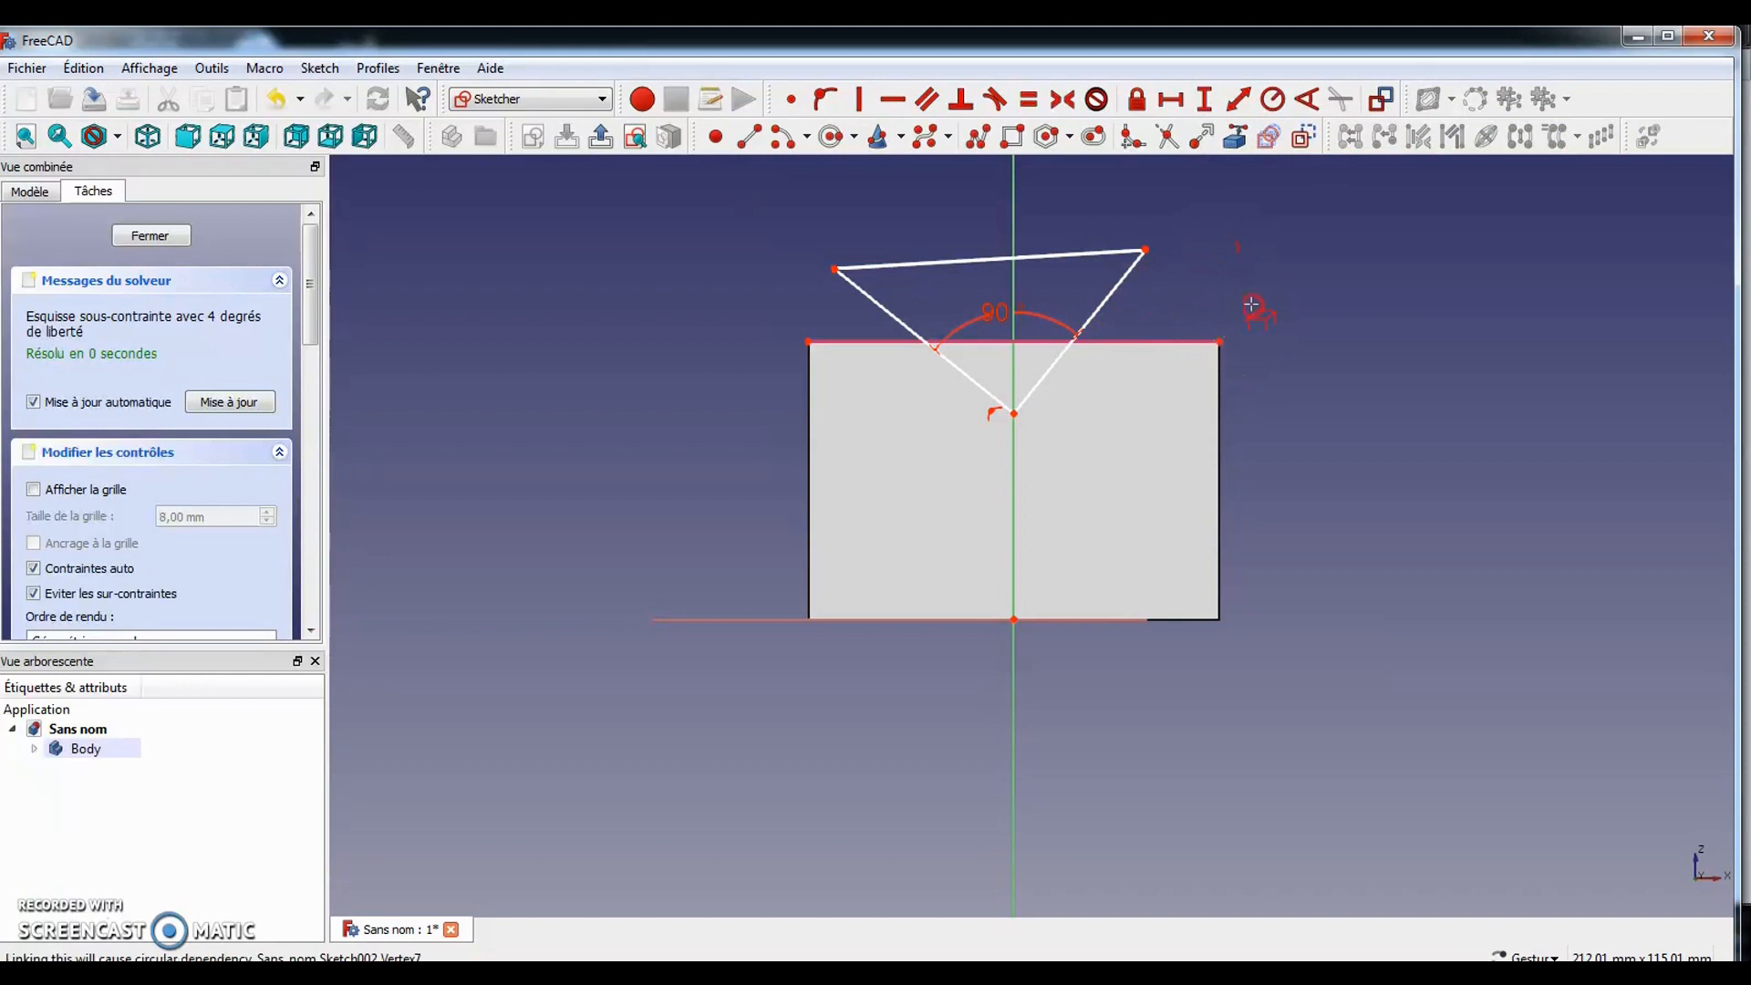
left_click(1218, 342)
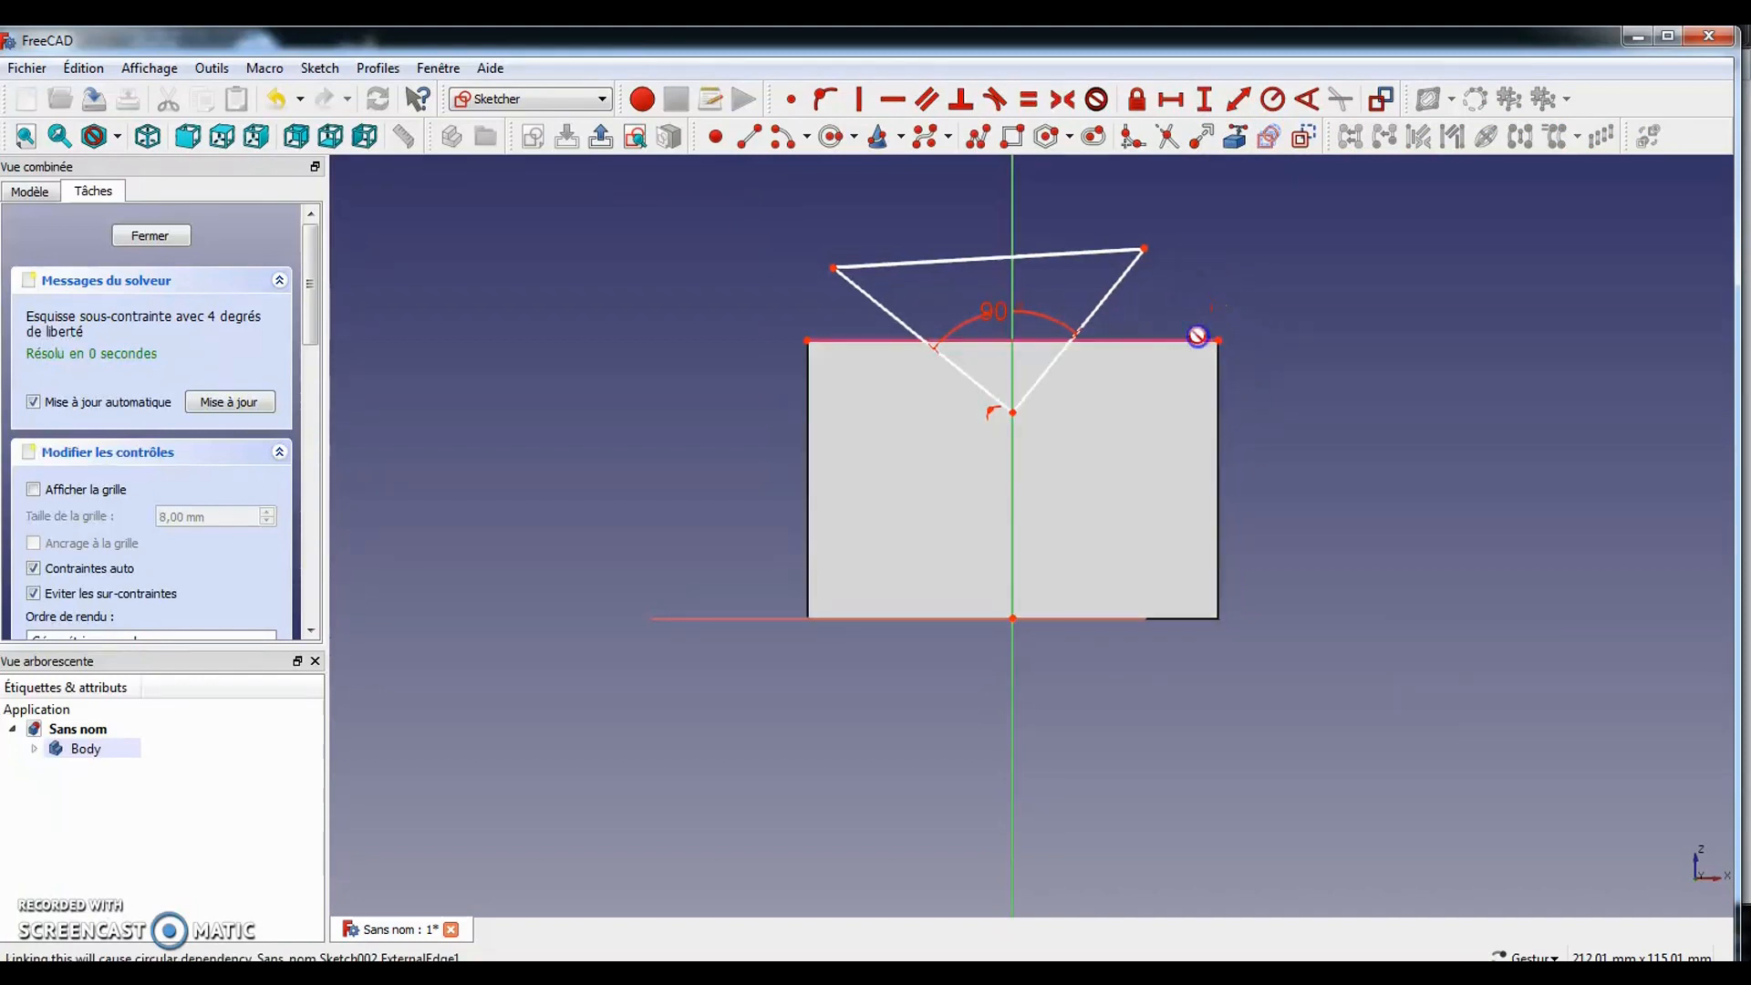
right_click(1213, 312)
left_click(1222, 265)
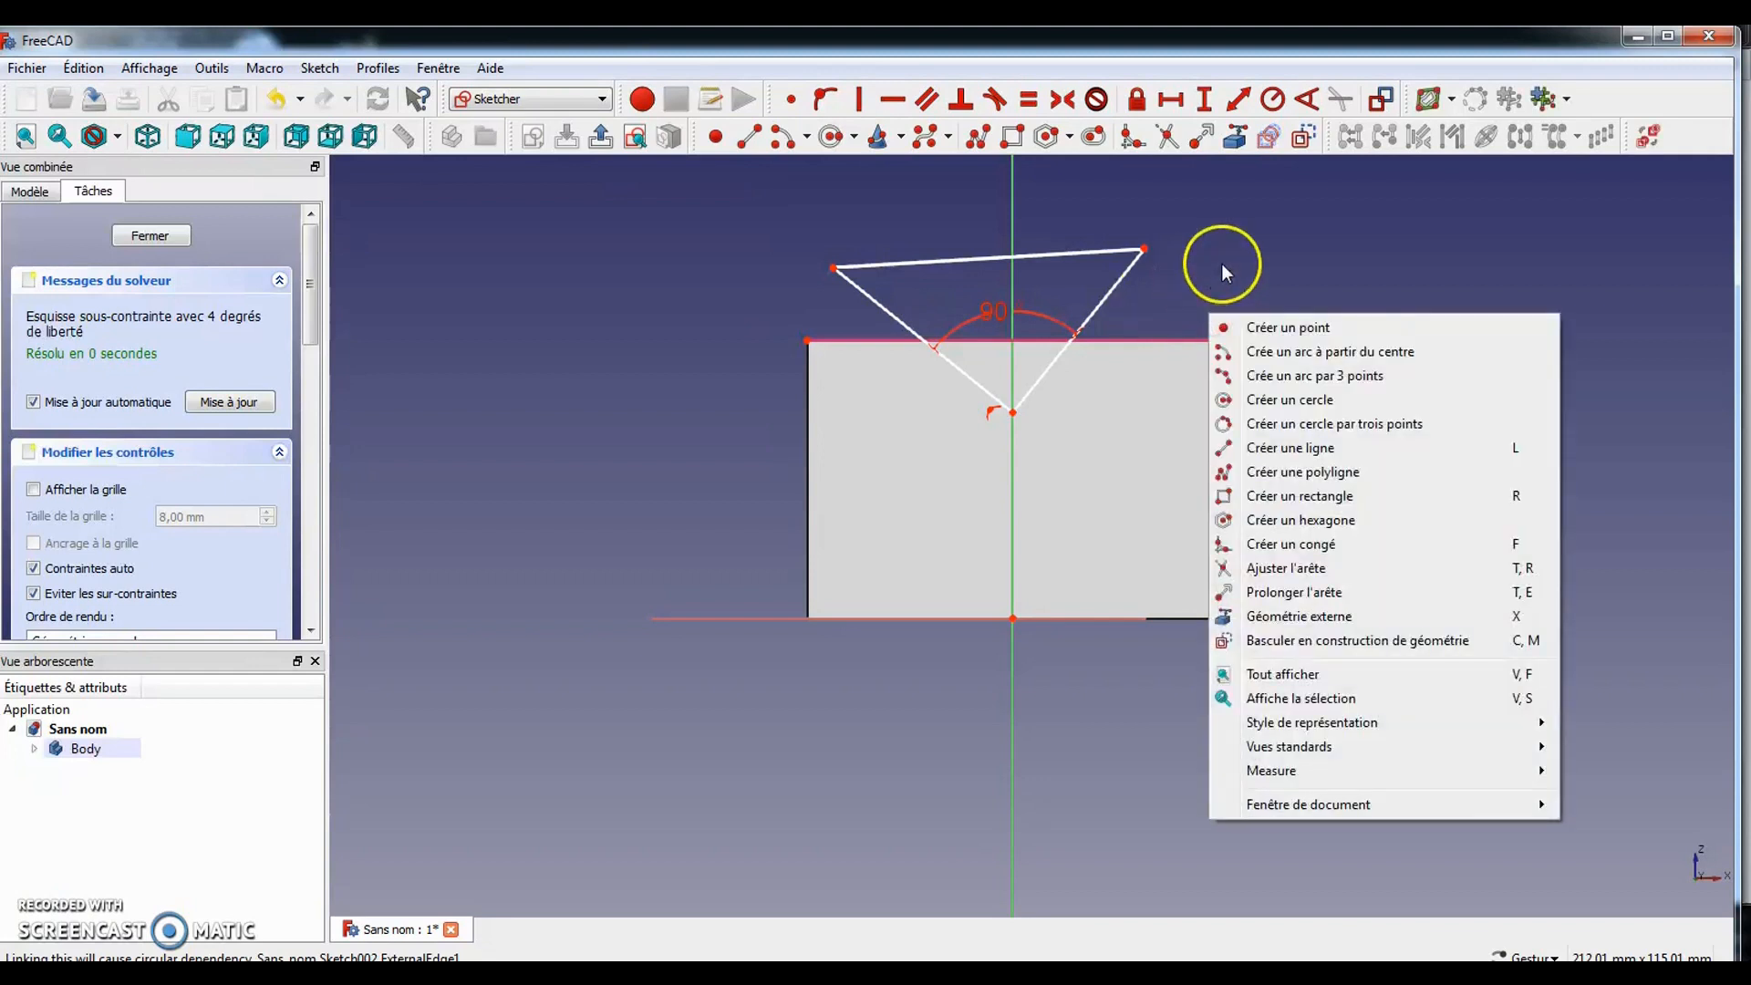
Set the vertical distance between the triangle's lowest vertex and the linked edge's positive X endpoint to 15 mm
left_click(1218, 338)
left_click(1217, 340)
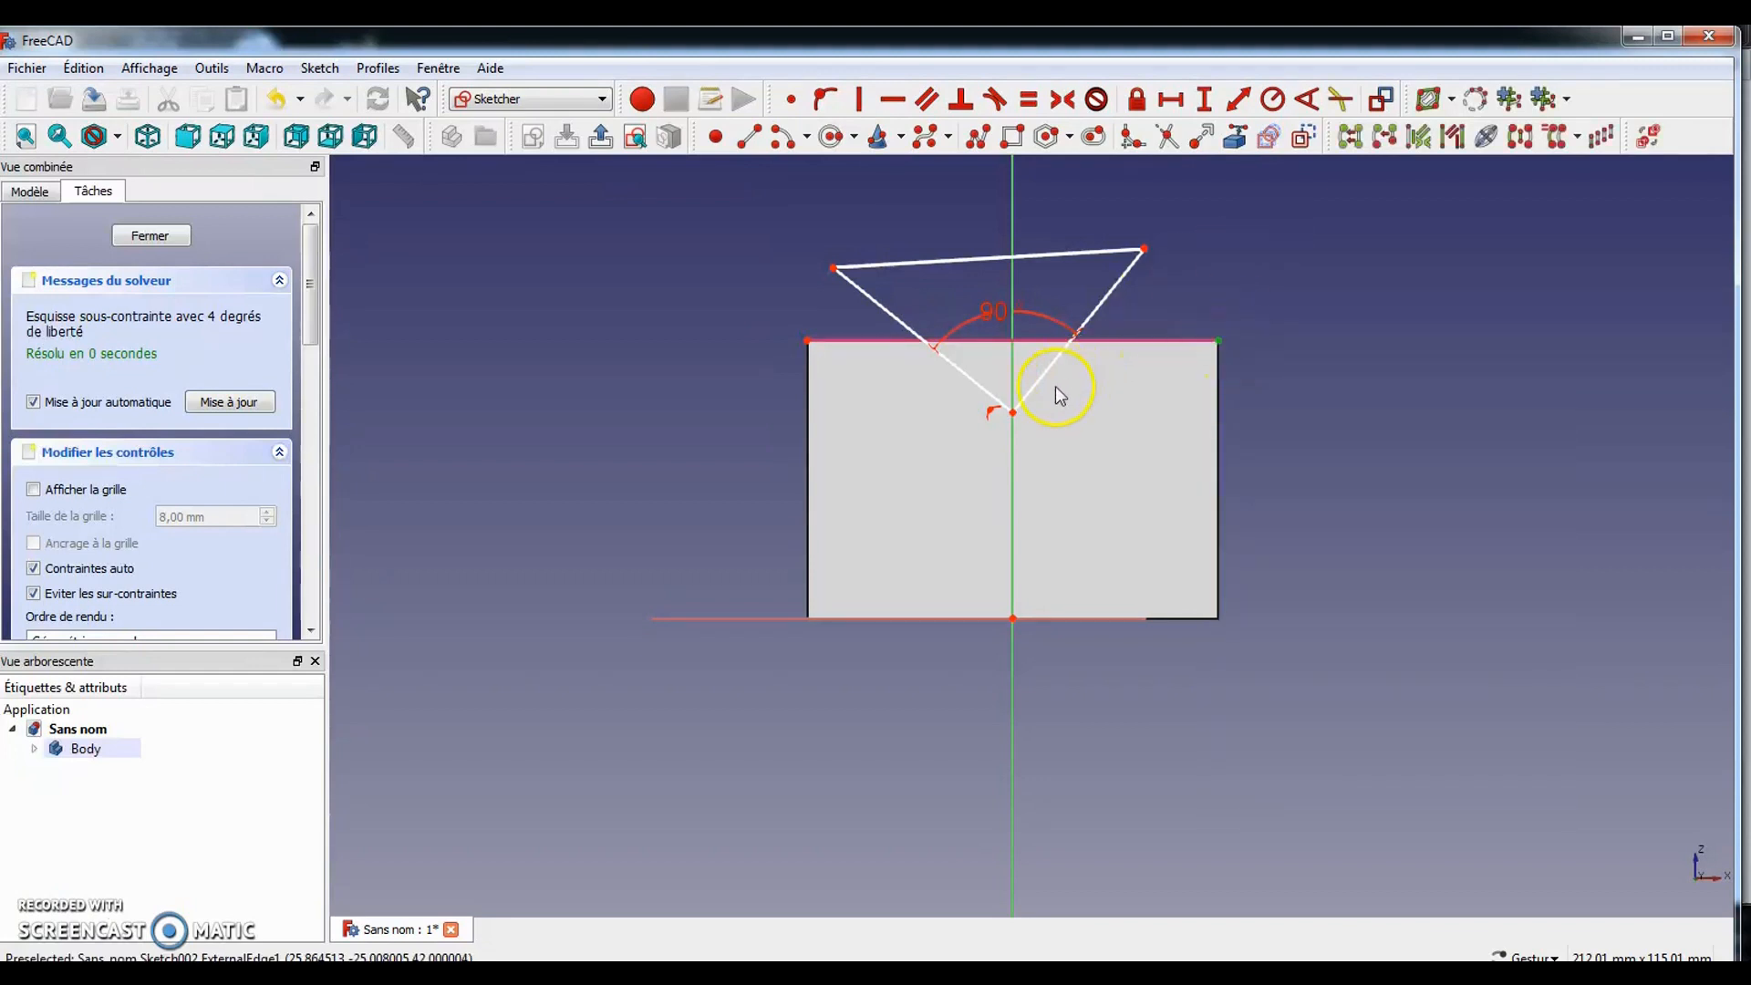
left_click(1014, 413)
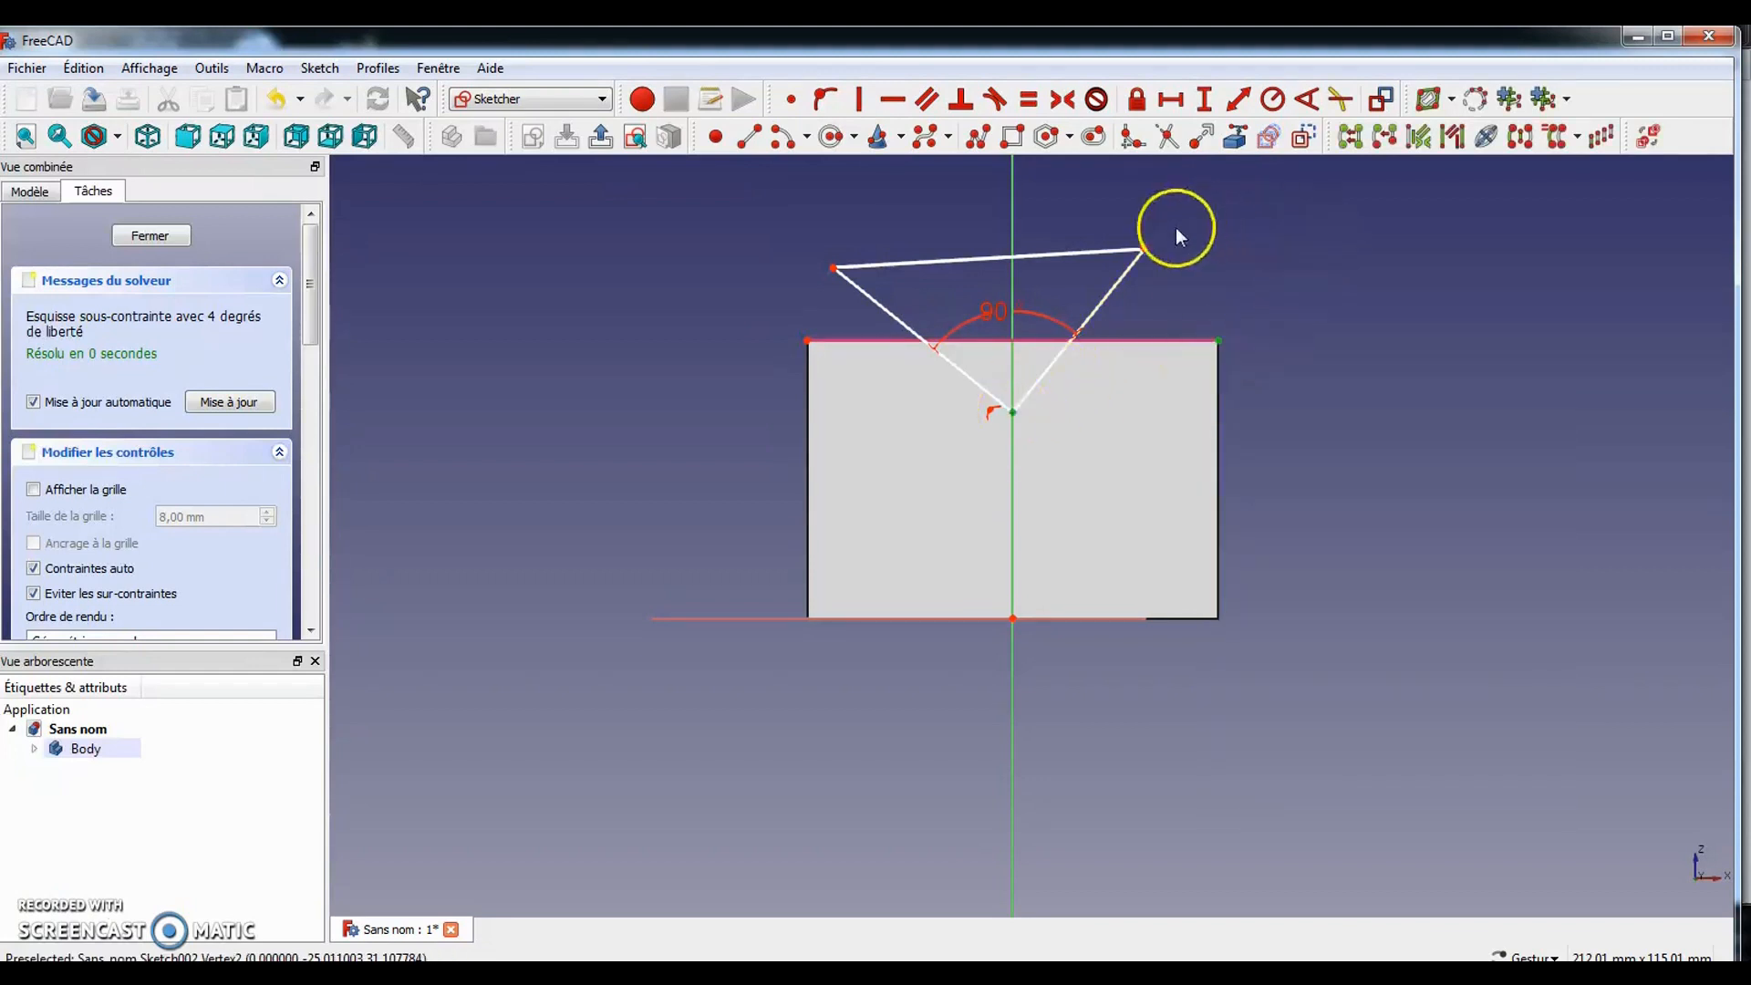
left_click(1204, 98)
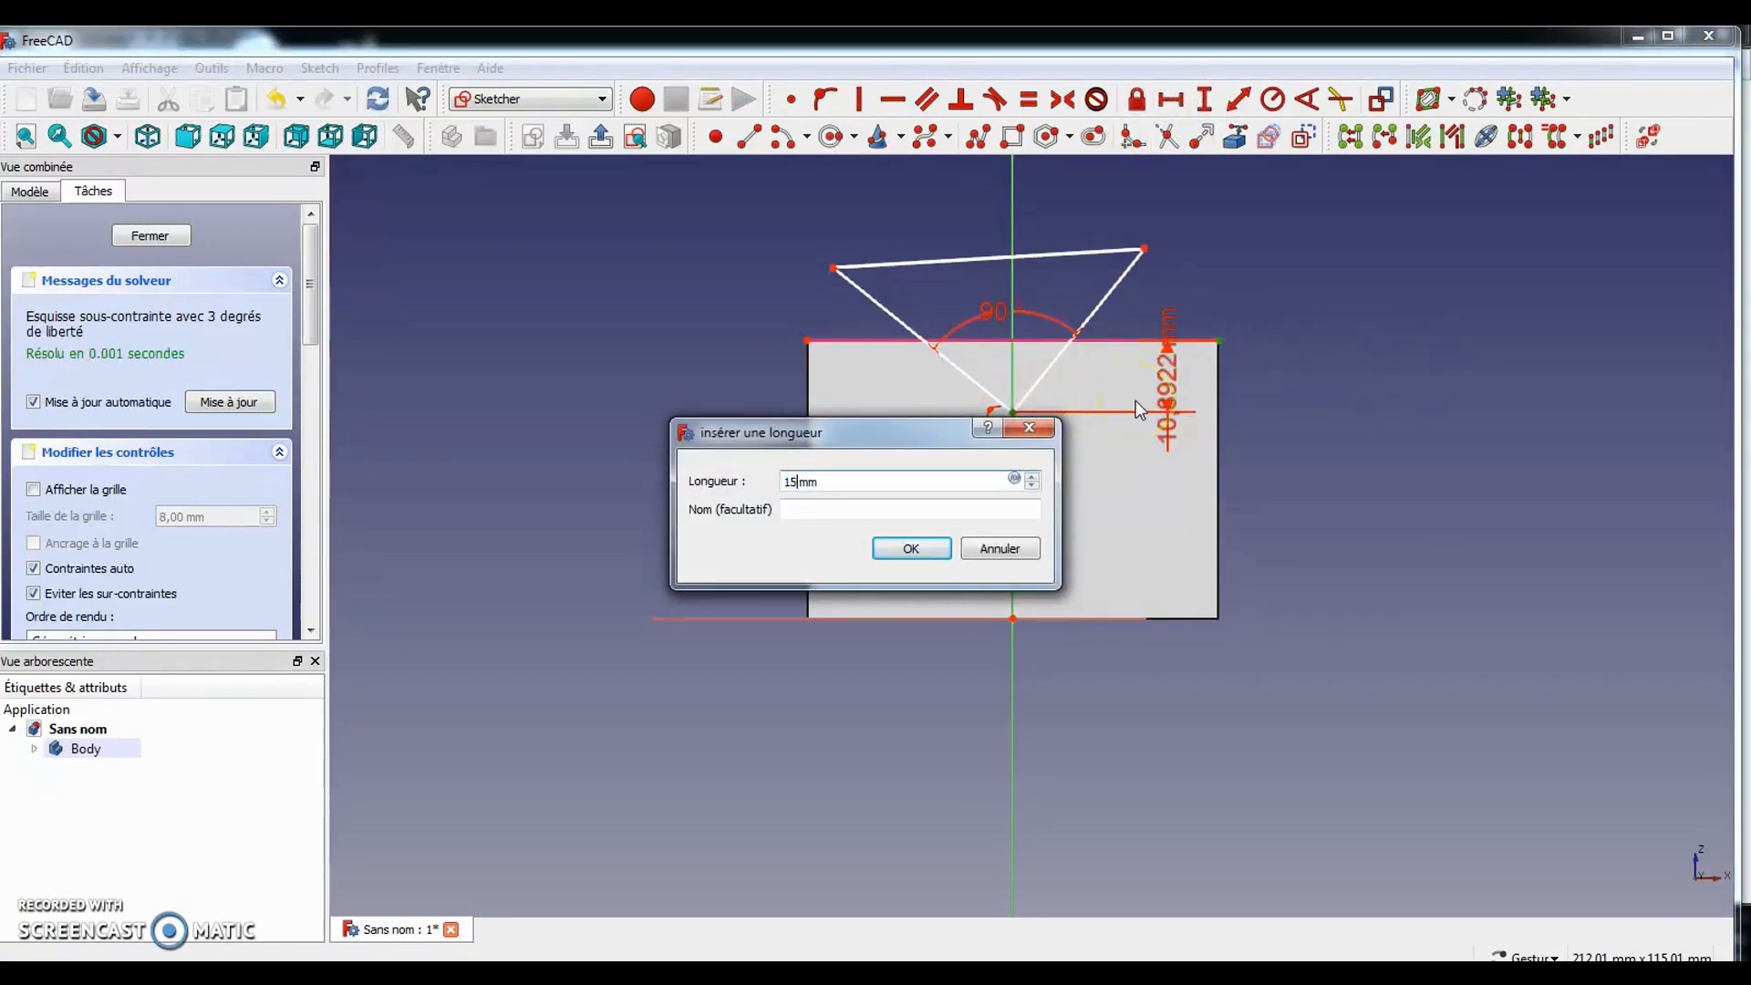
key("Return")
Make the triangle's two upper corners symmetric about the vertical axis and shift its upper edge slightly upward
mouse_move(1191, 248)
left_mouse_down()
mouse_move(1213, 252)
mouse_move(1177, 238)
mouse_move(1252, 309)
mouse_move(1129, 238)
mouse_move(1219, 271)
mouse_move(1155, 239)
mouse_move(1204, 259)
left_mouse_up()
left_click(1204, 259)
left_click(846, 259)
left_click(1011, 284)
left_click(1062, 98)
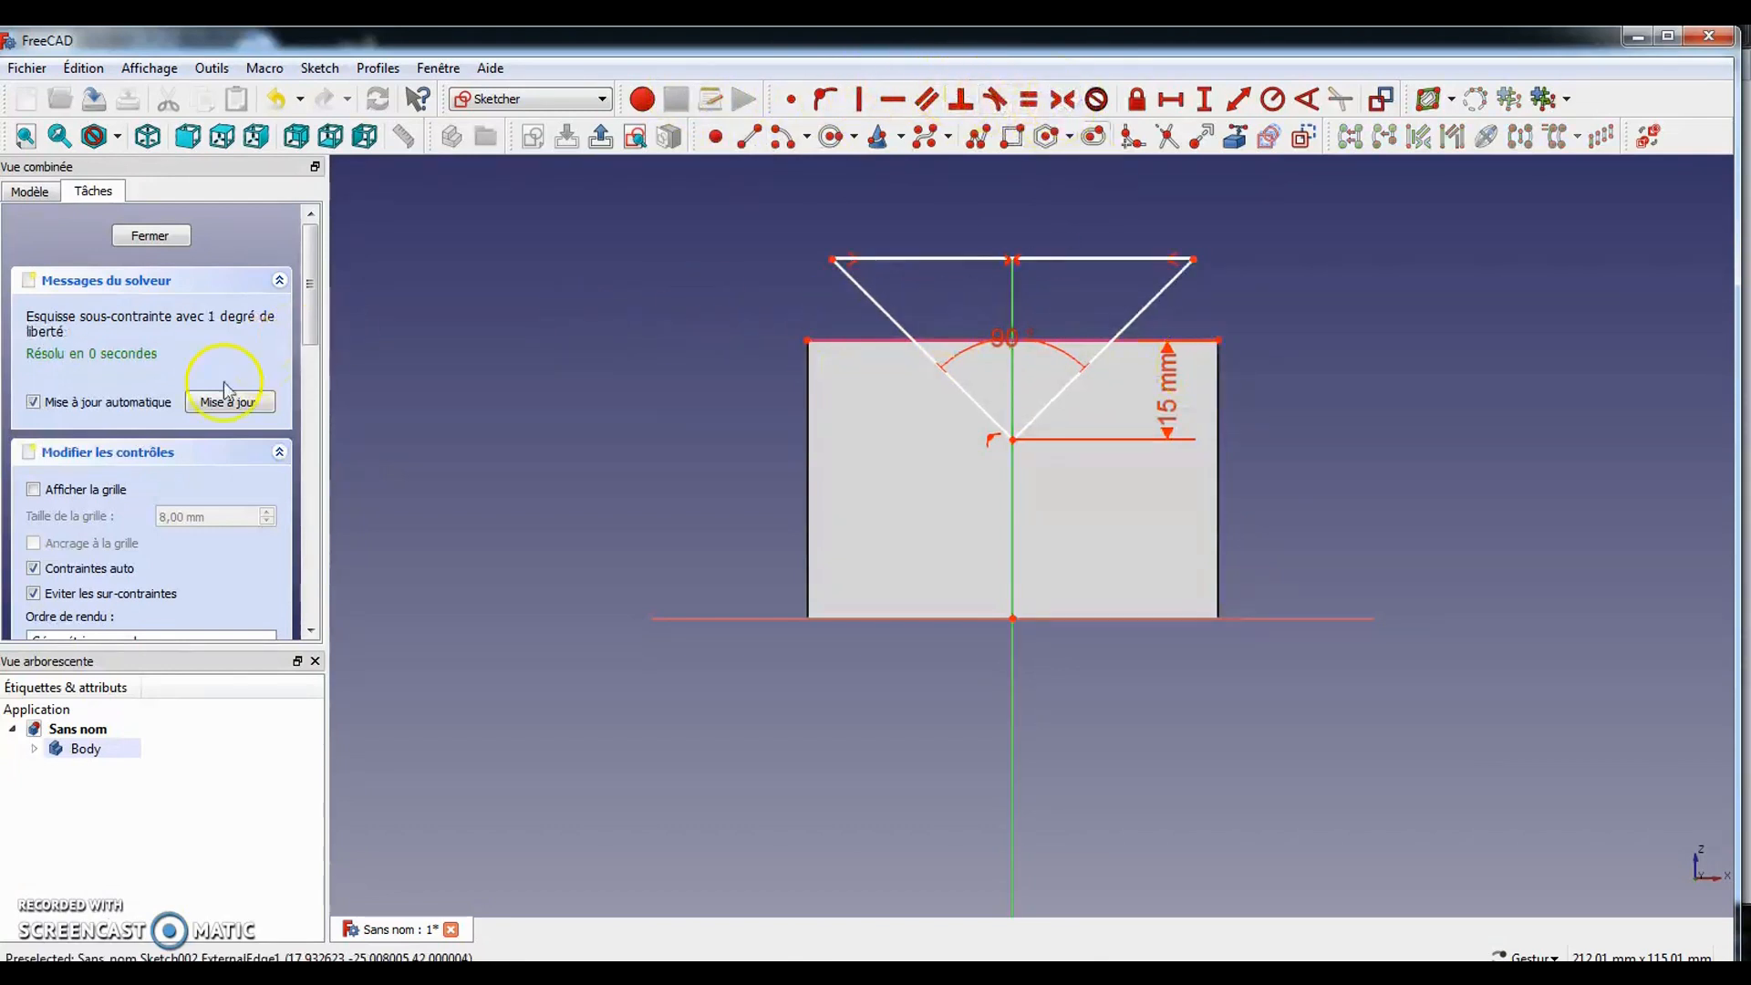
mouse_move(976, 254)
left_mouse_down()
mouse_move(978, 203)
mouse_move(971, 310)
mouse_move(969, 207)
mouse_move(982, 258)
left_mouse_up()
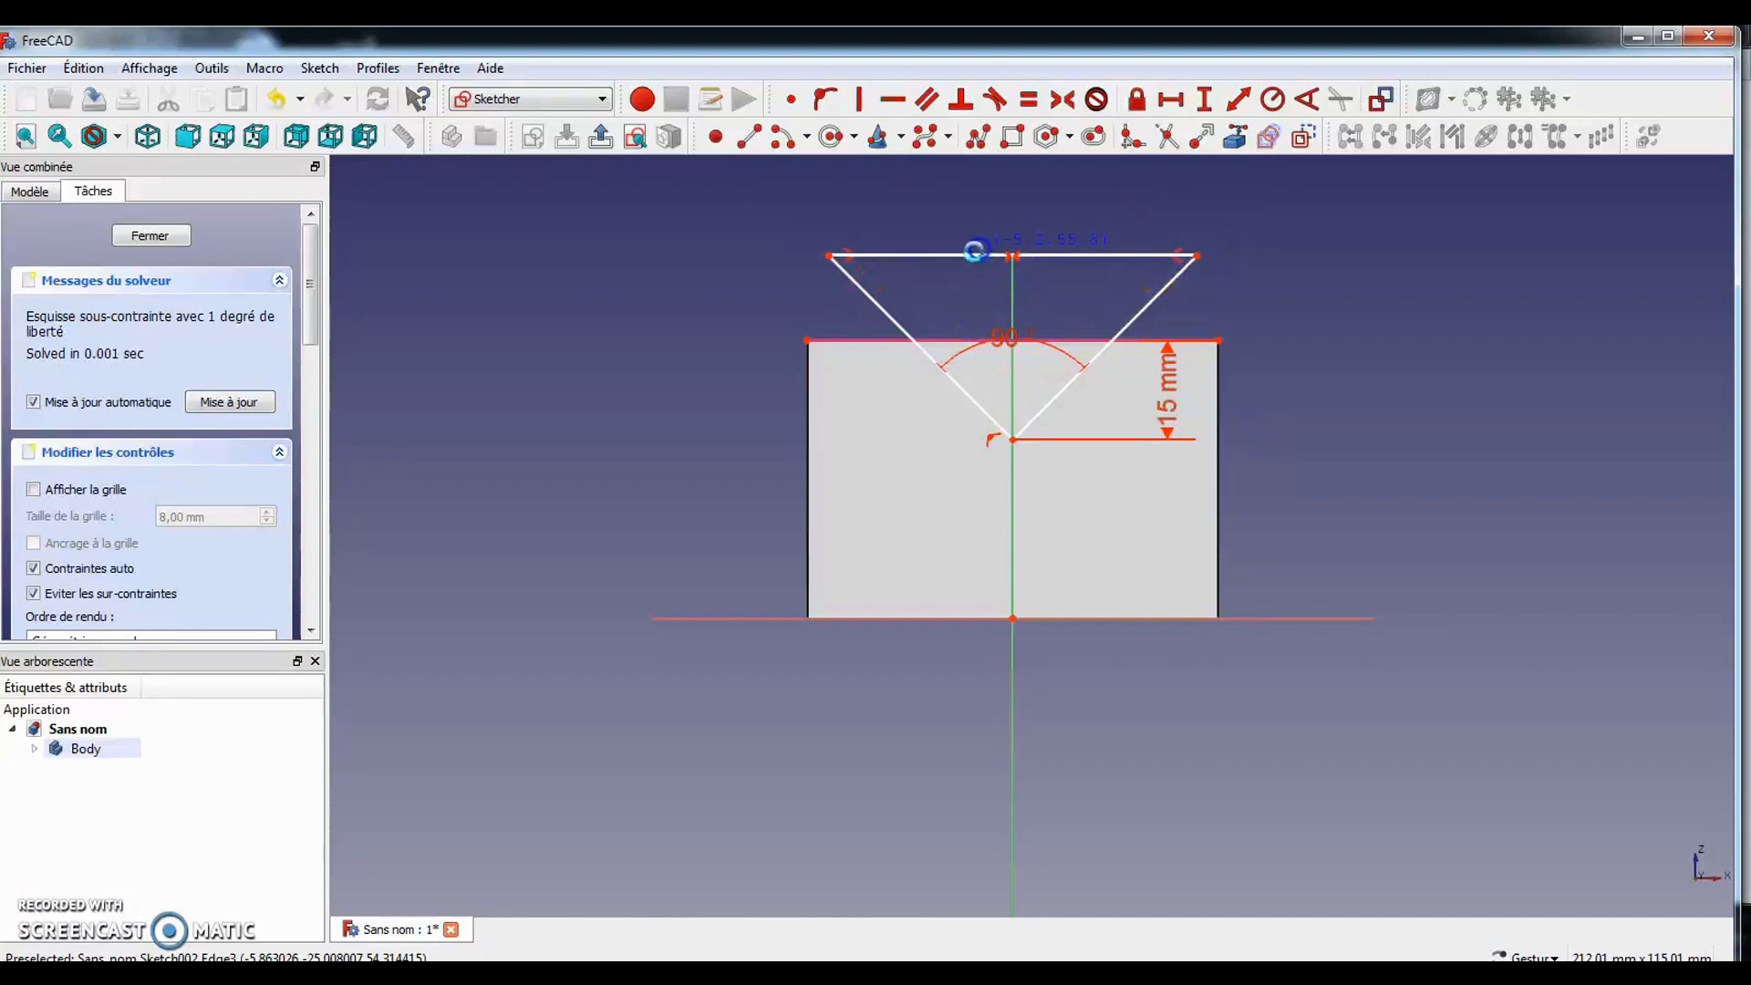
Close the sketch and cut the V-shaped pocket through the whole block with the "À travers tout" type
left_click(151, 235)
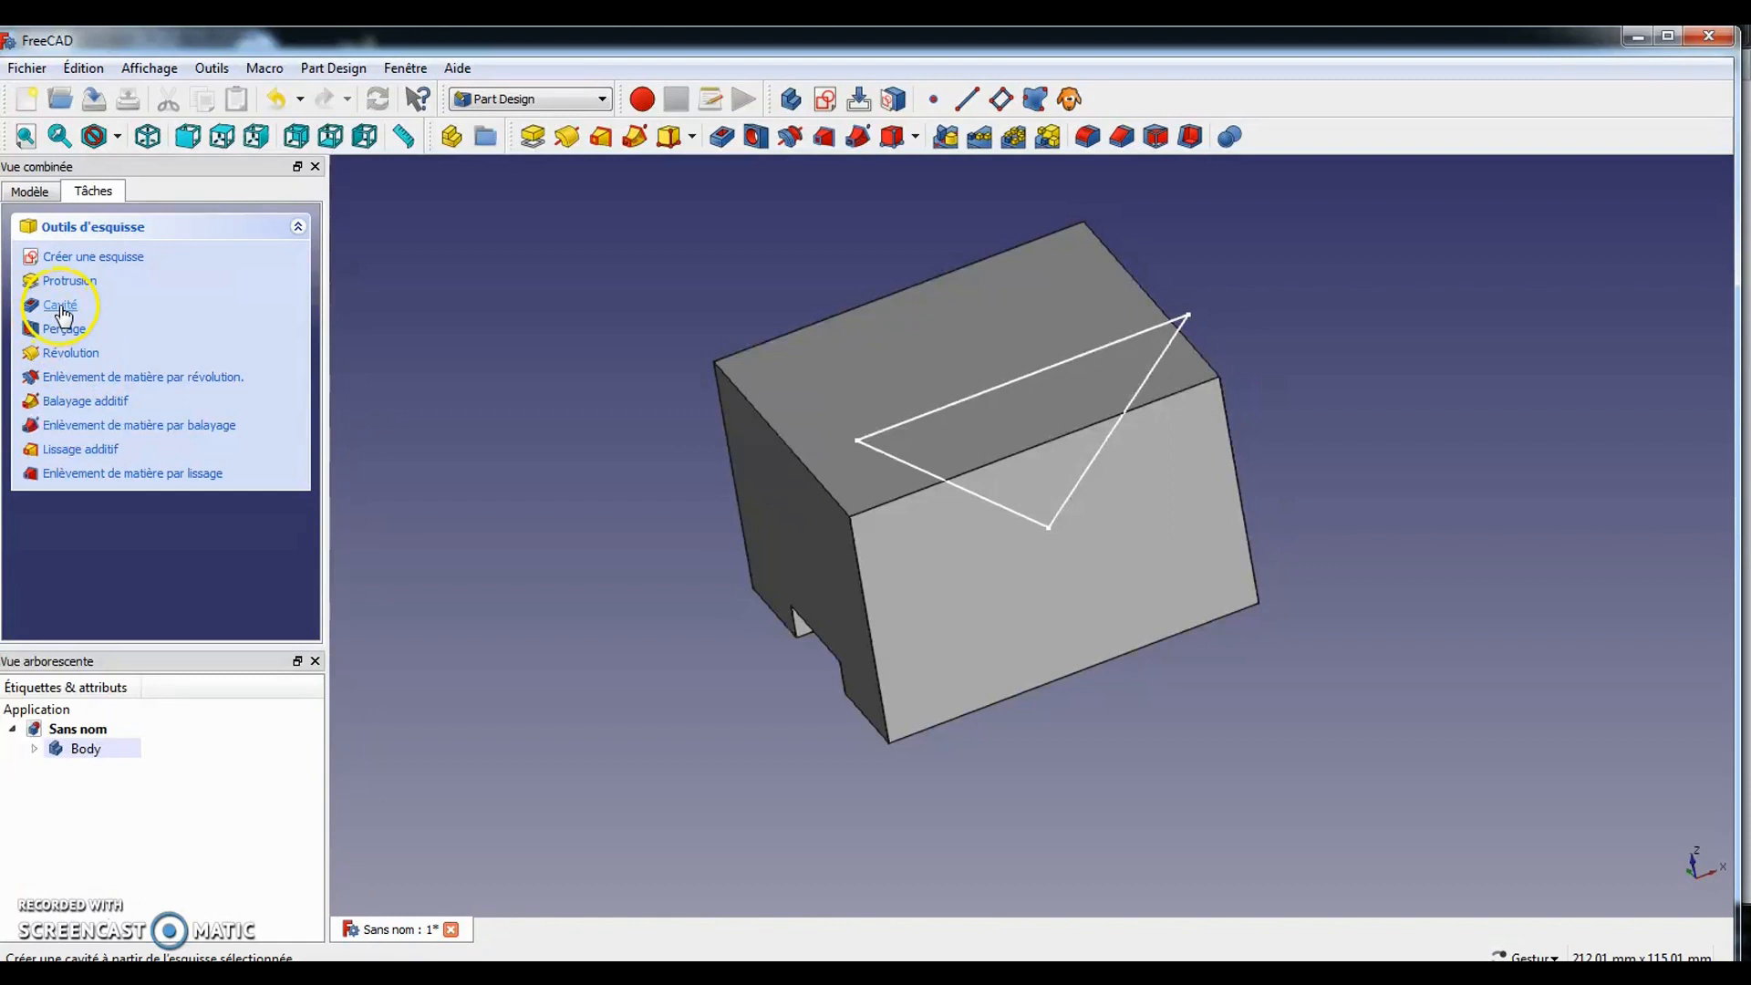
left_click(59, 304)
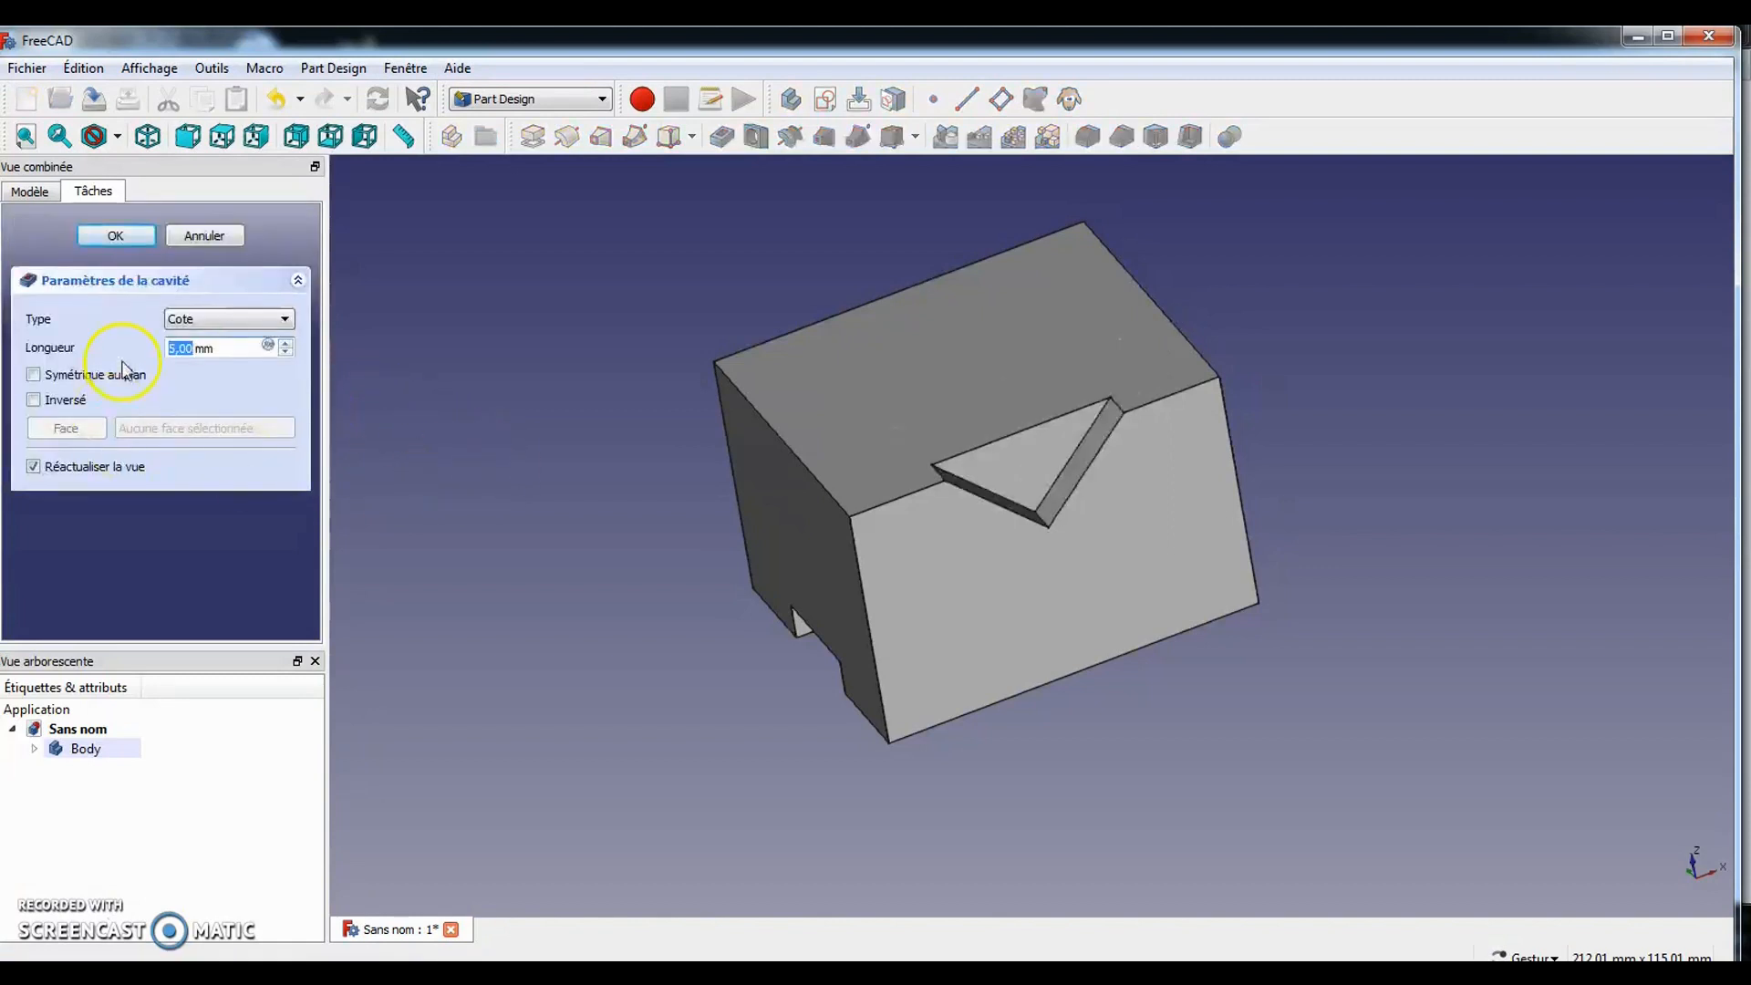
left_click(287, 319)
left_click(264, 352)
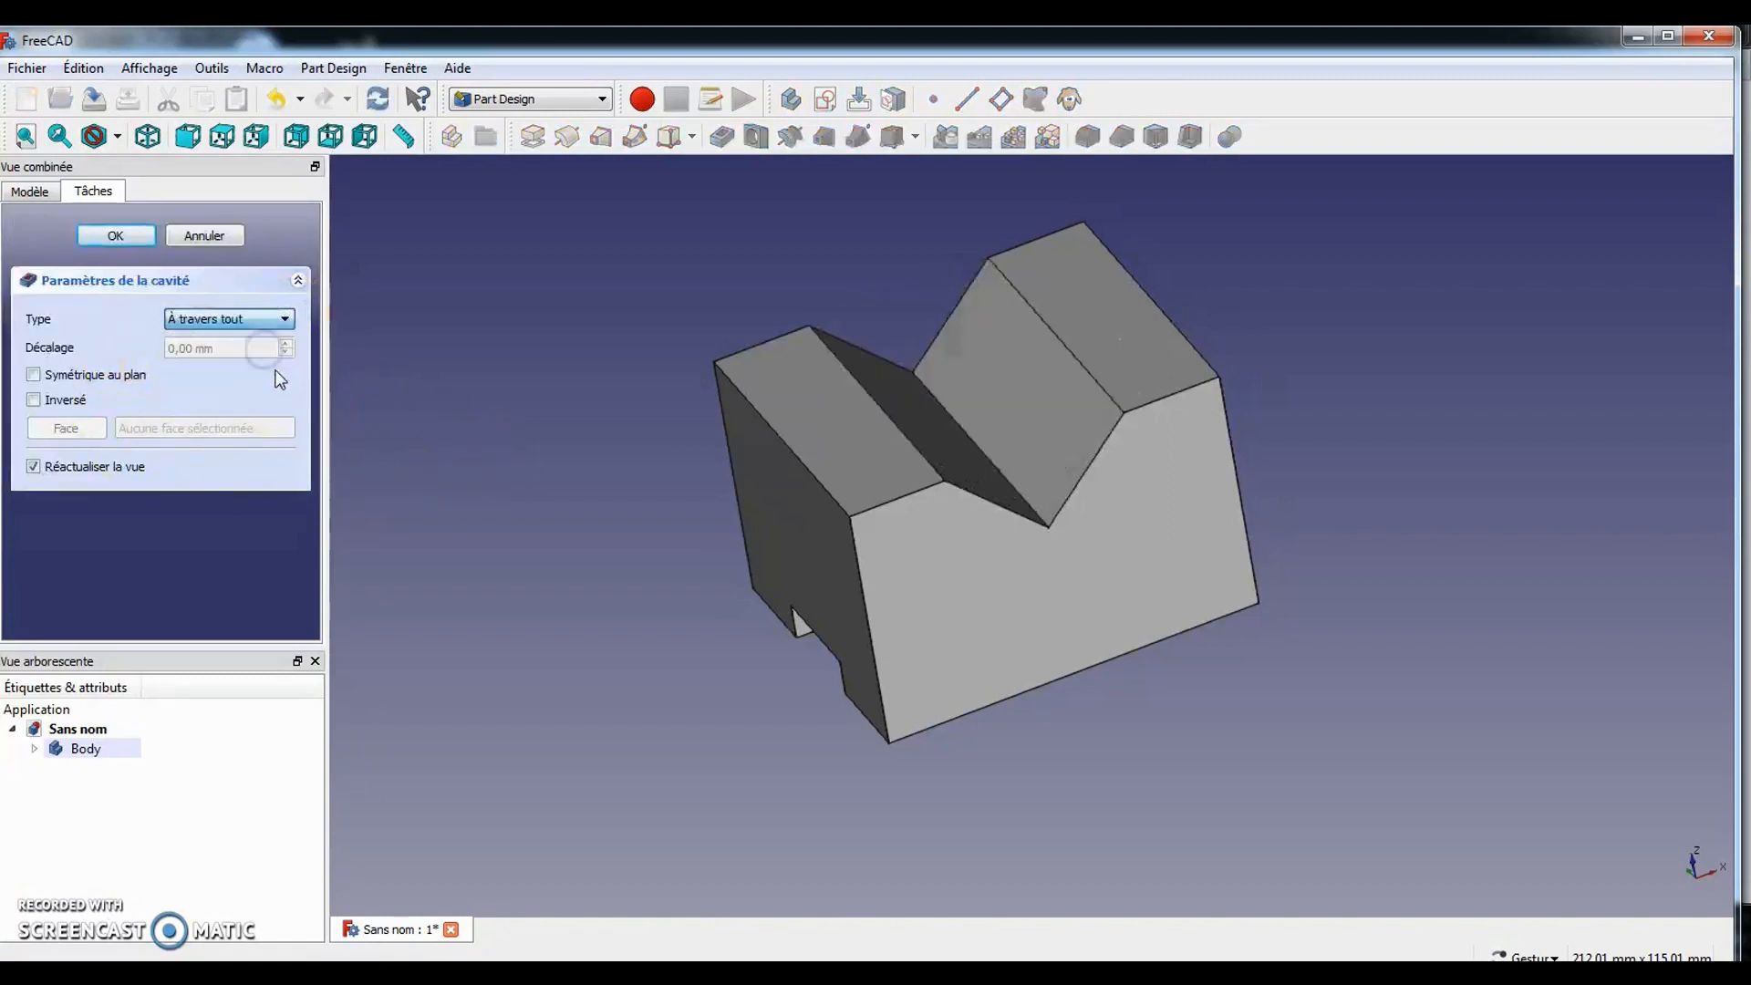
left_click_drag(1317, 809, 423, 679)
left_click(94, 239)
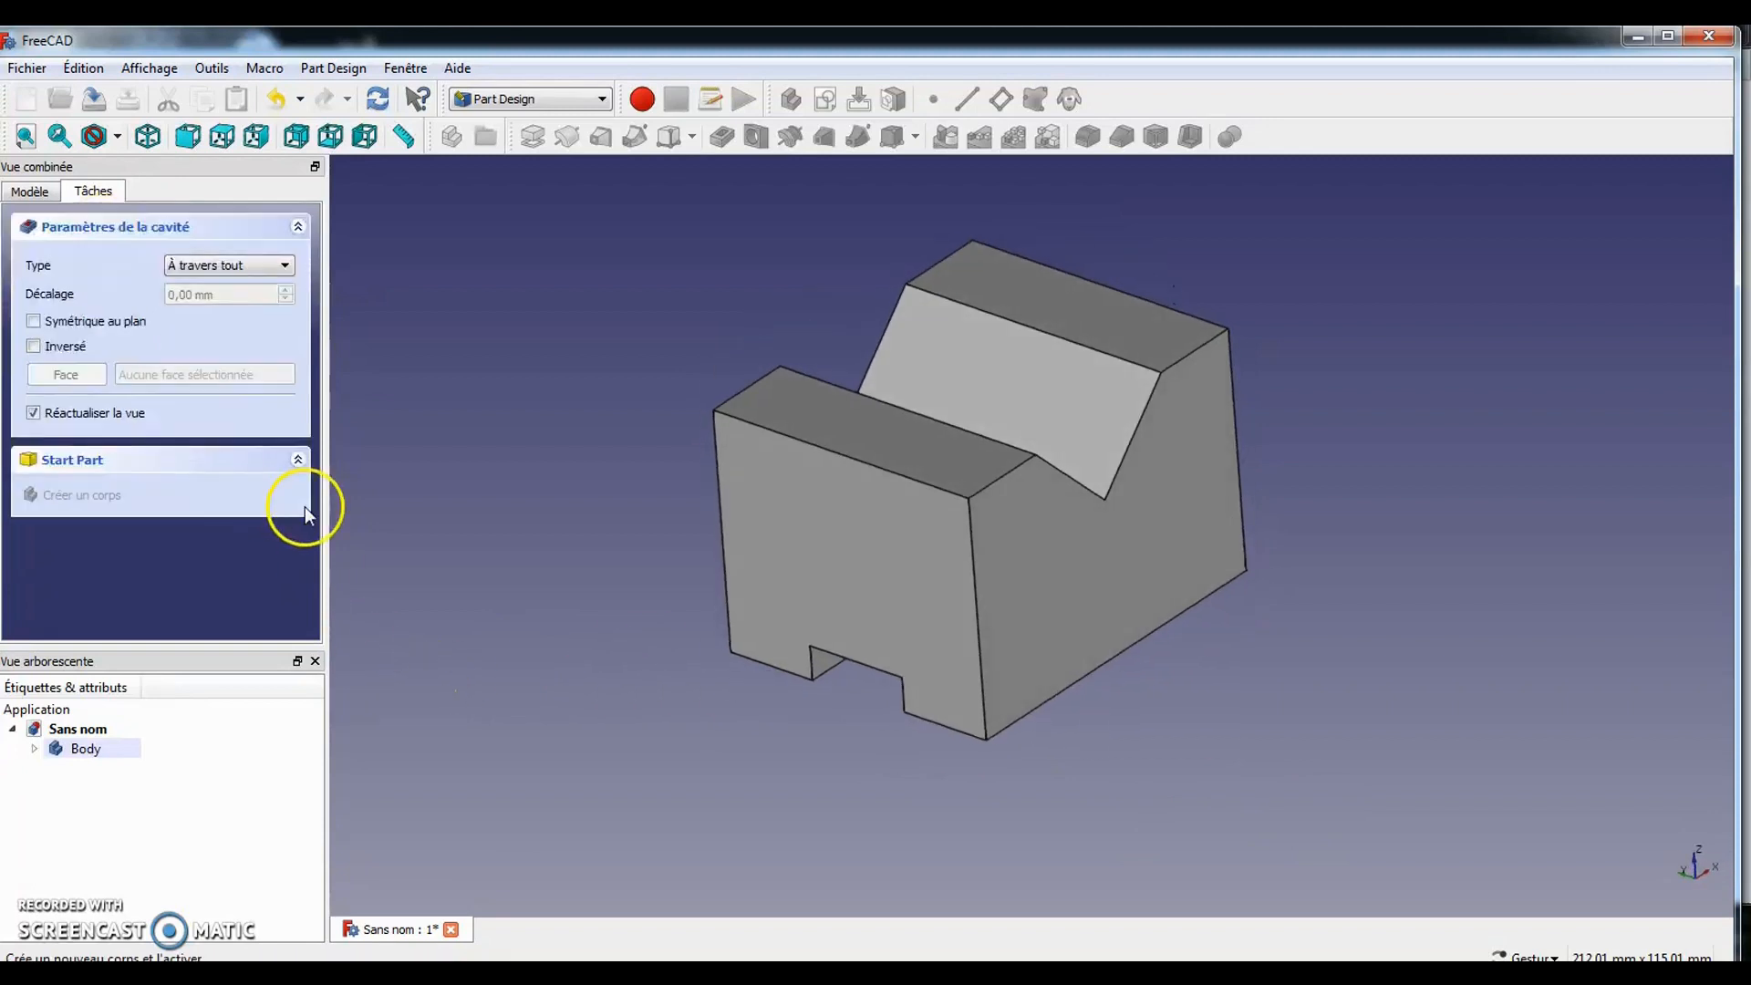
Consult the plan6 drawing in the photo viewer and start a sketch on the underside strip on the notch's negative Y side
left_click(111, 915)
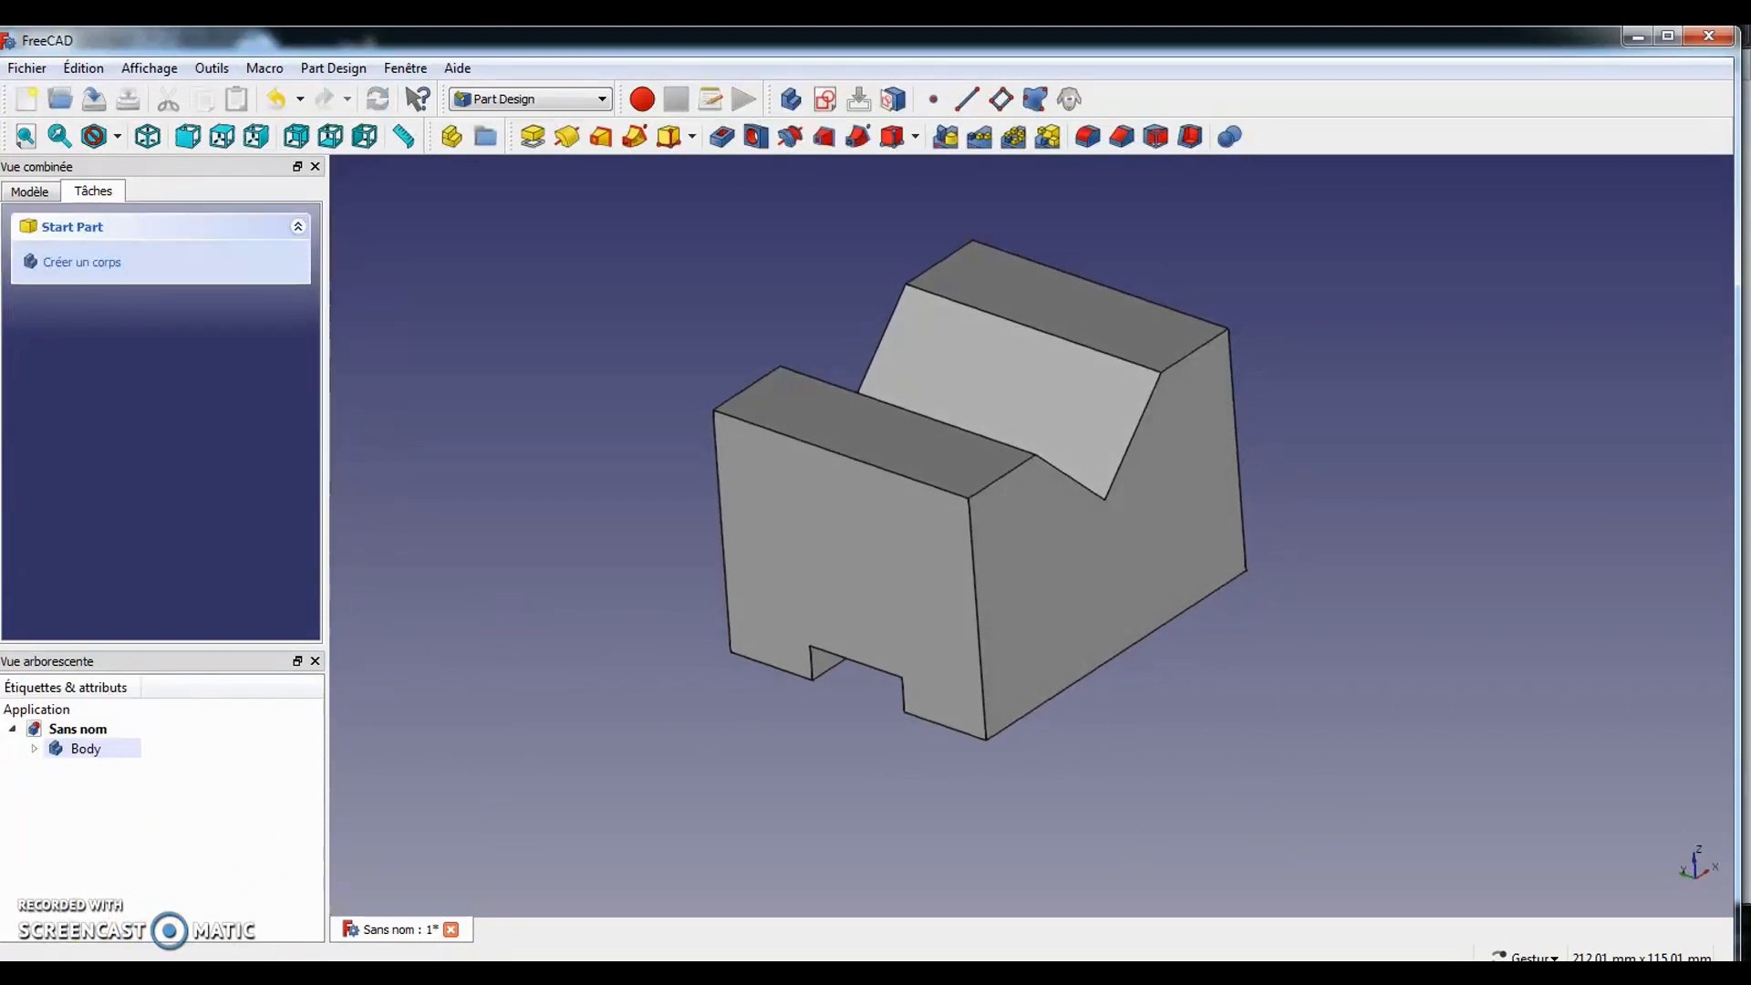
key("alt+Tab")
key("alt+Tab")
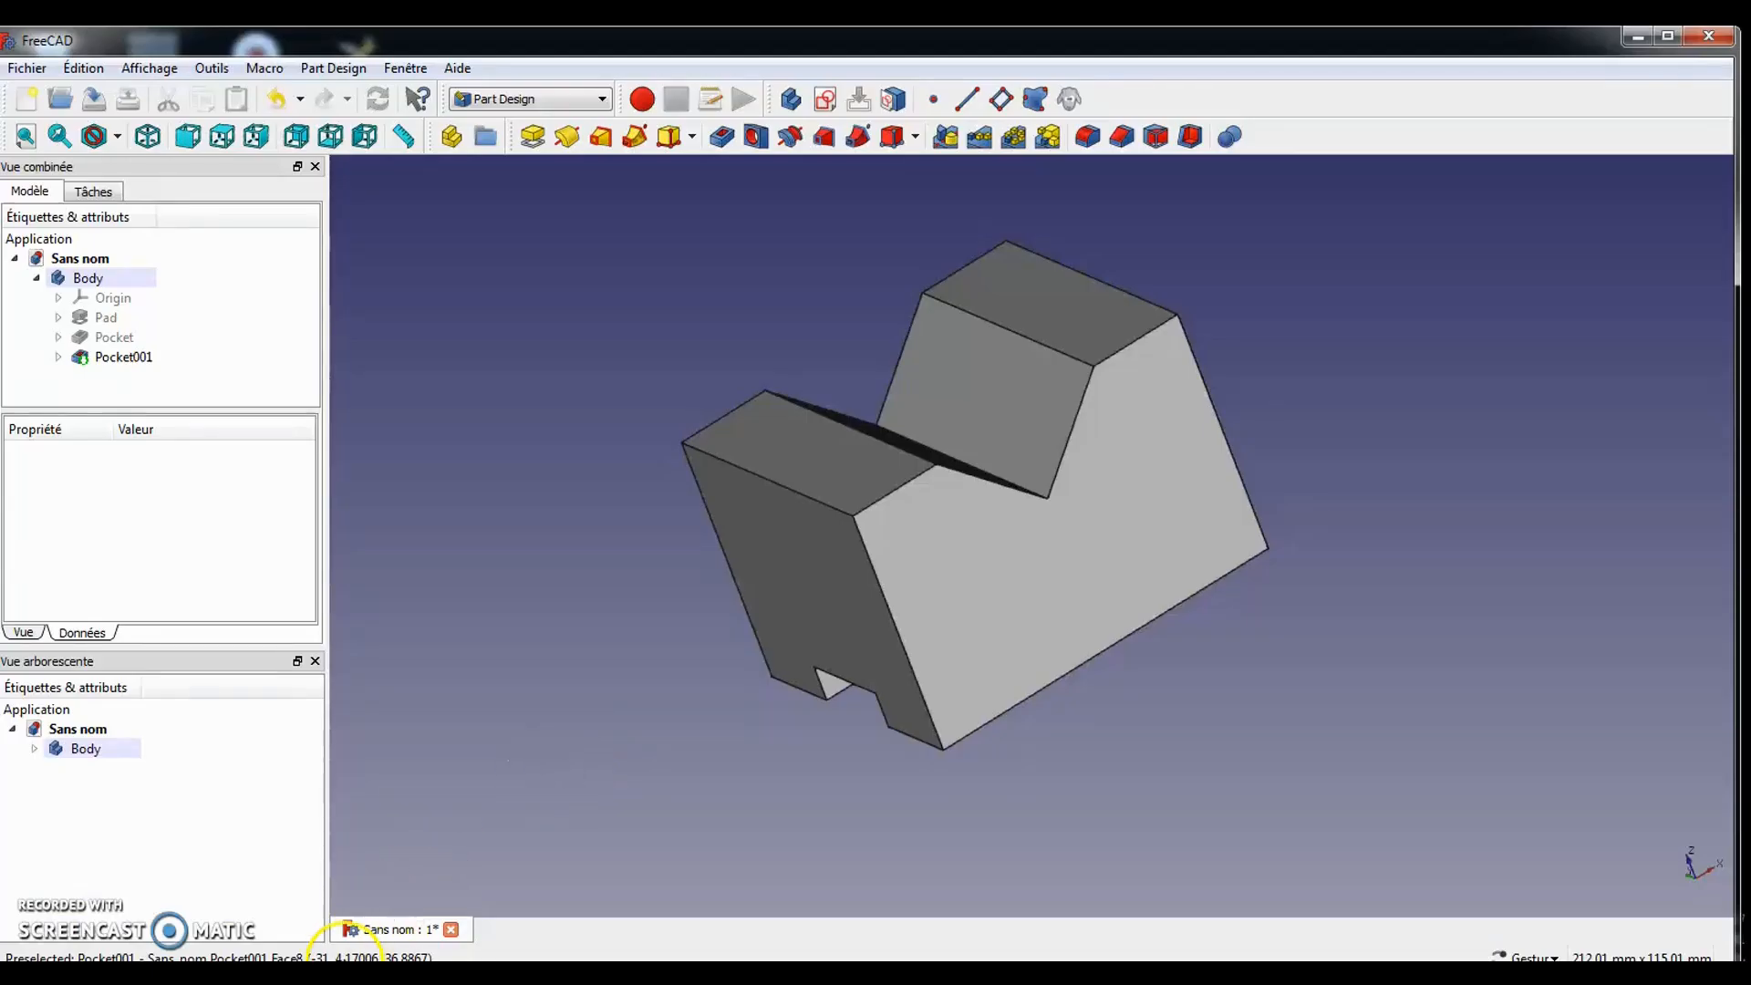
key("alt+Tab")
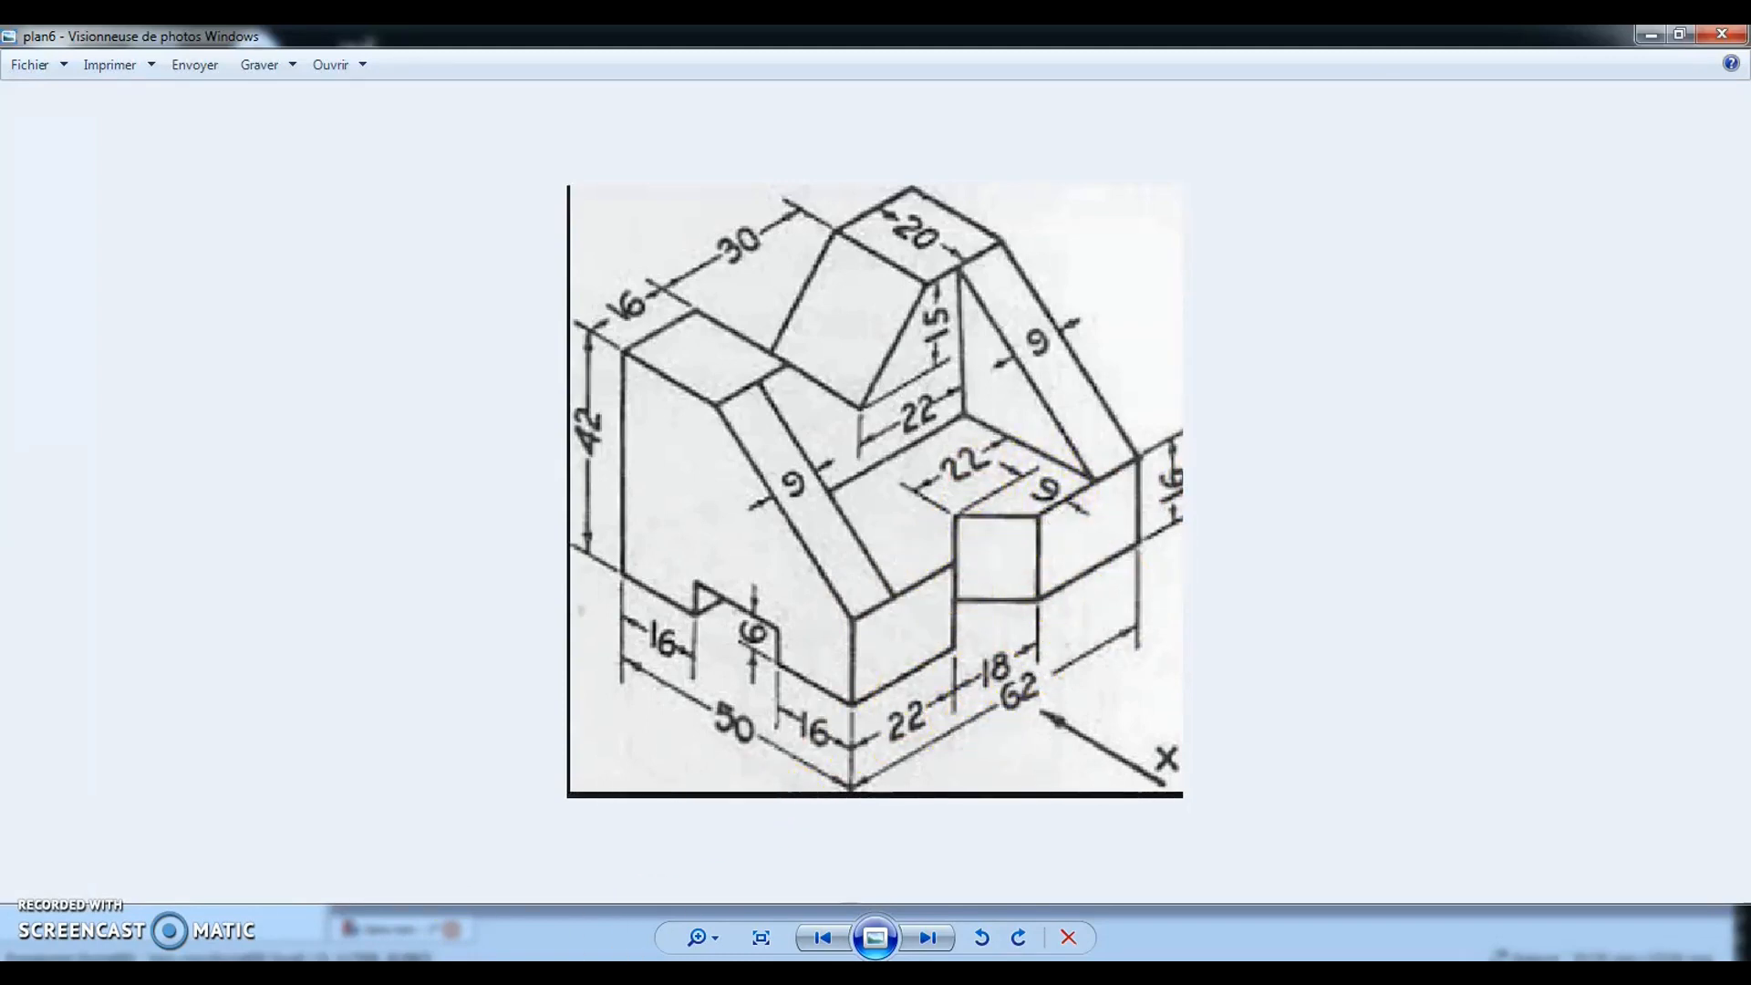
key("alt+Tab")
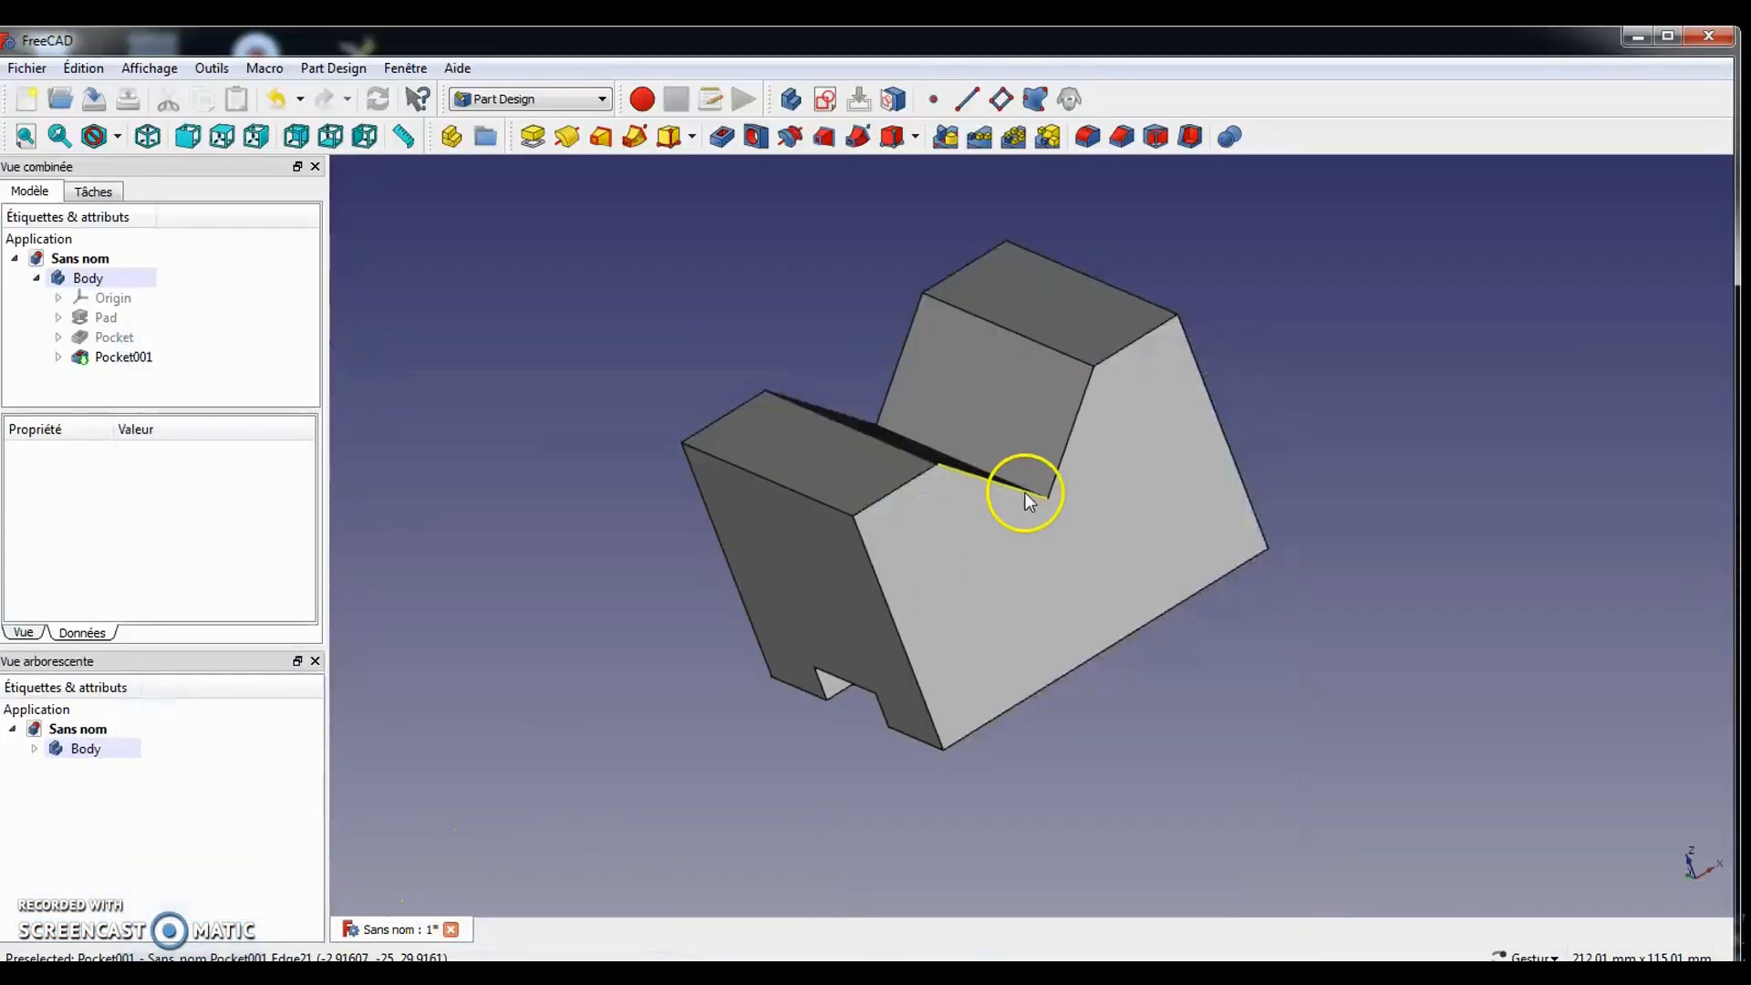
left_click_drag(1077, 614, 1024, 395)
left_click(1095, 526)
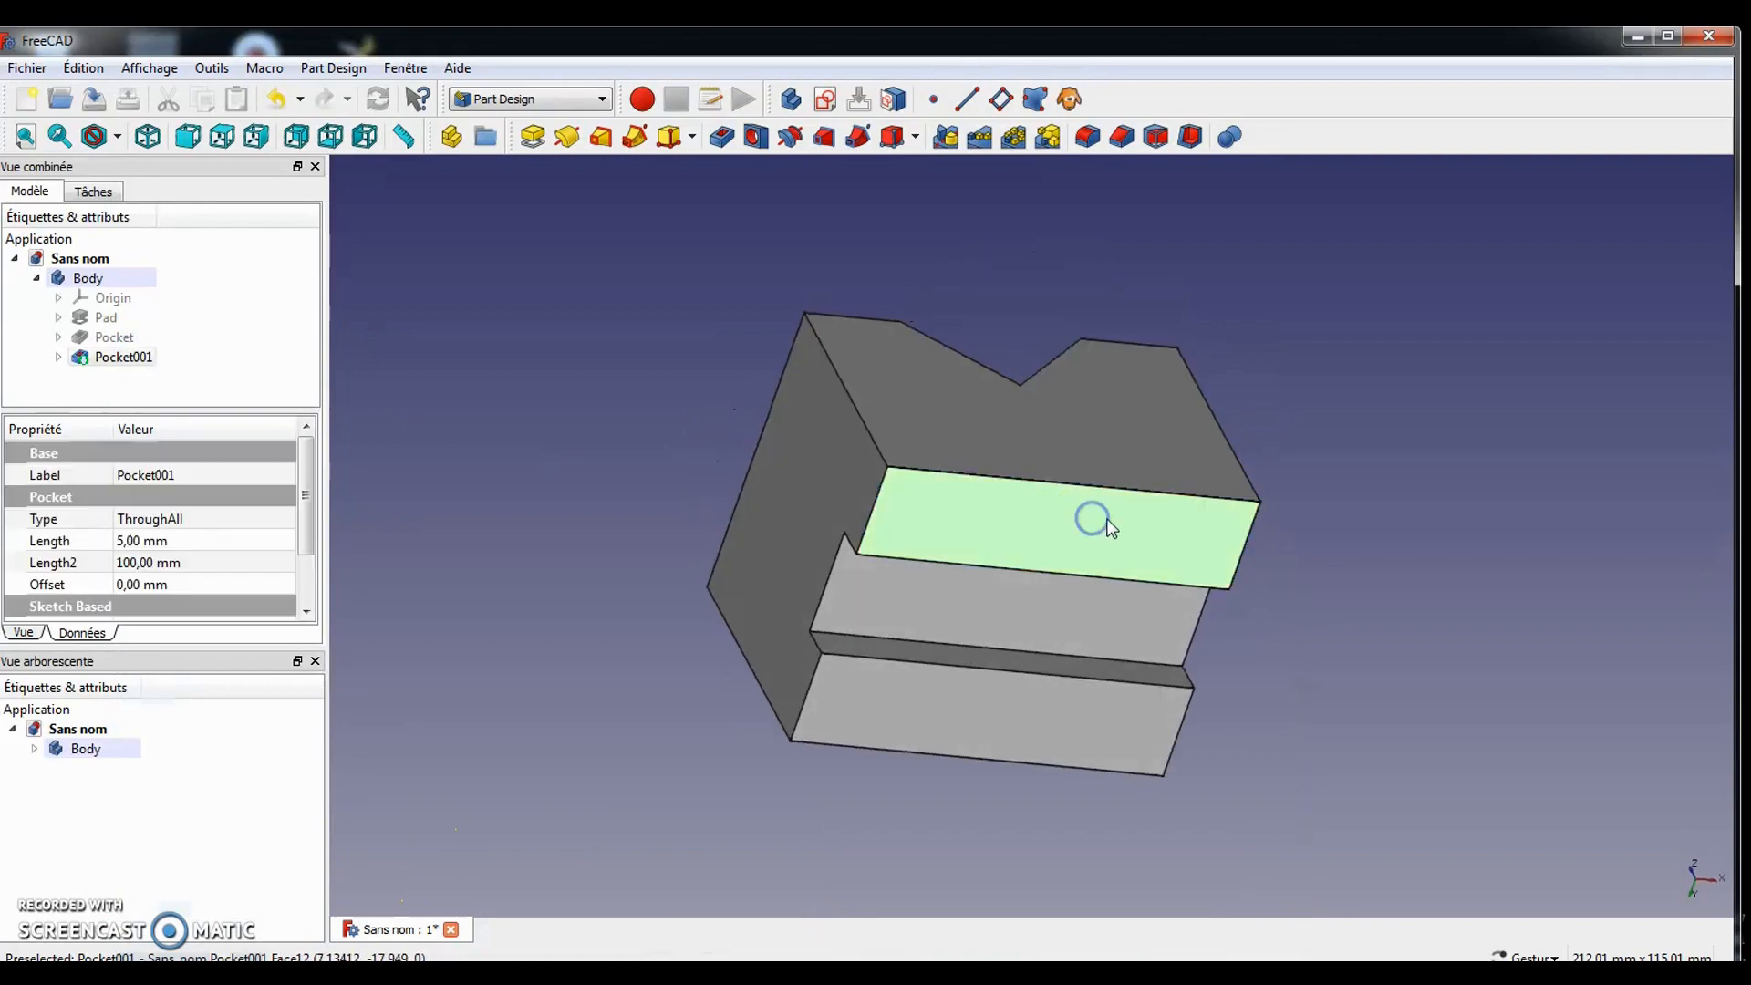
left_click(826, 99)
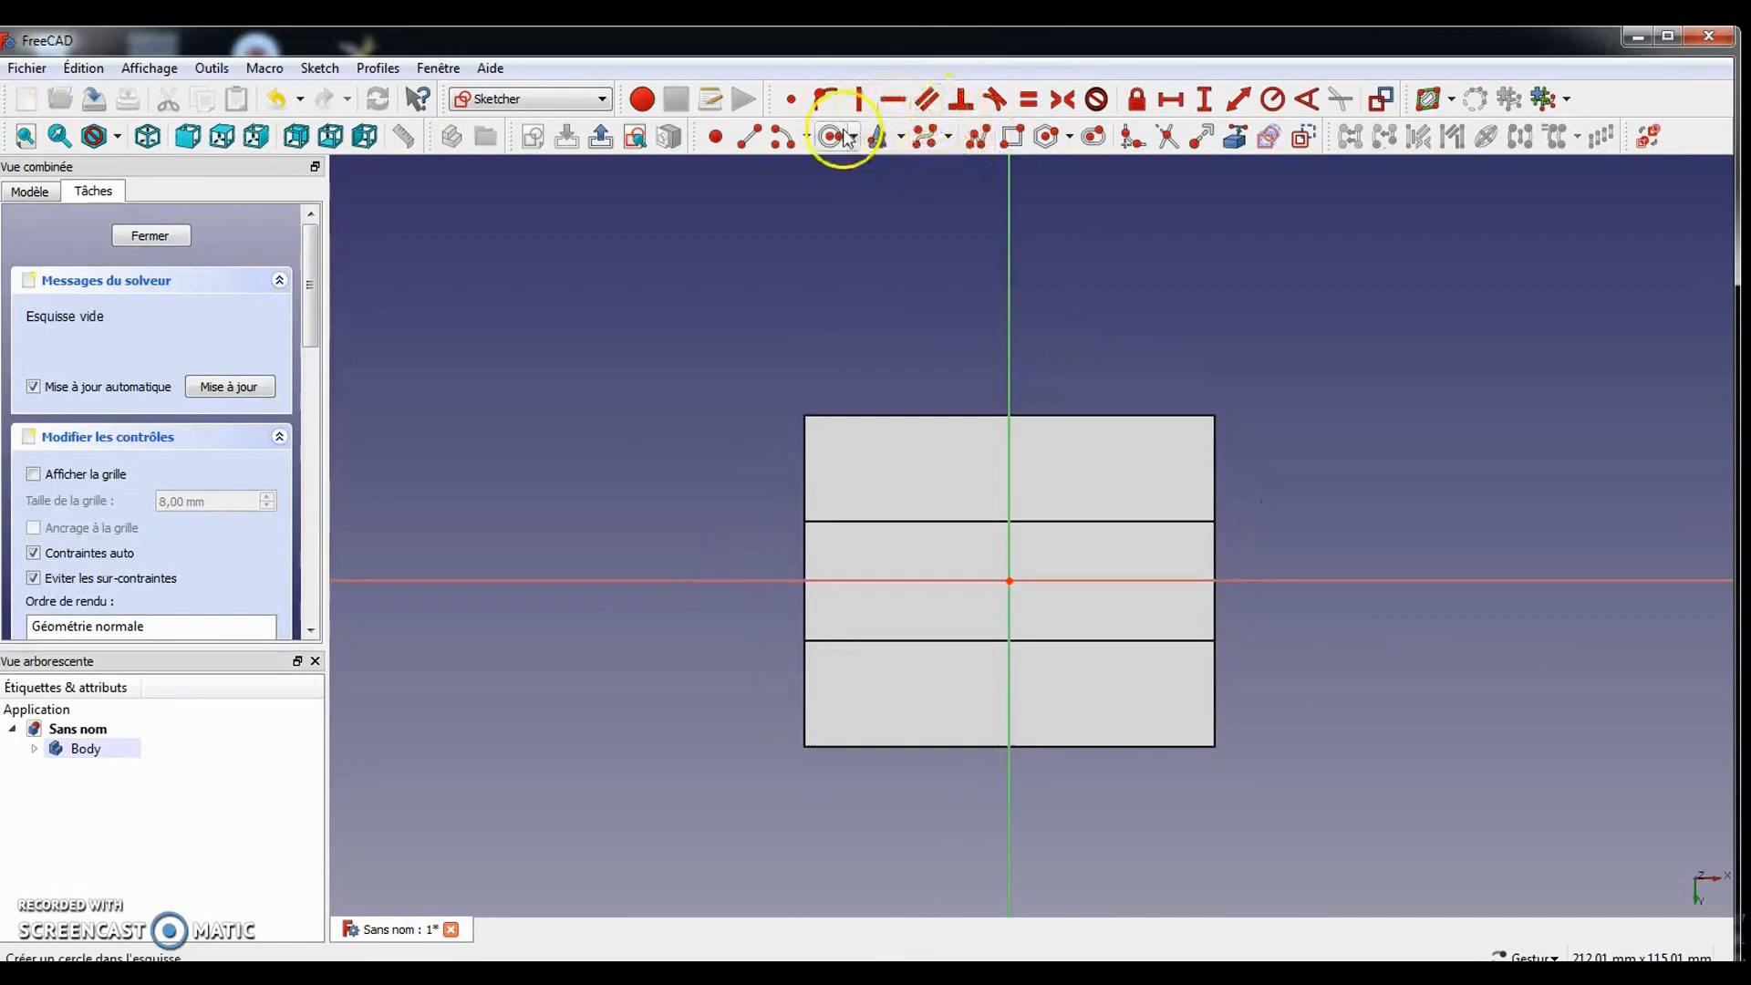
Draw a closed polyline triangle starting at about (-16, 37), with its lowest vertex inside the selected strip and its other corners beyond the block
left_click(976, 137)
left_click(901, 336)
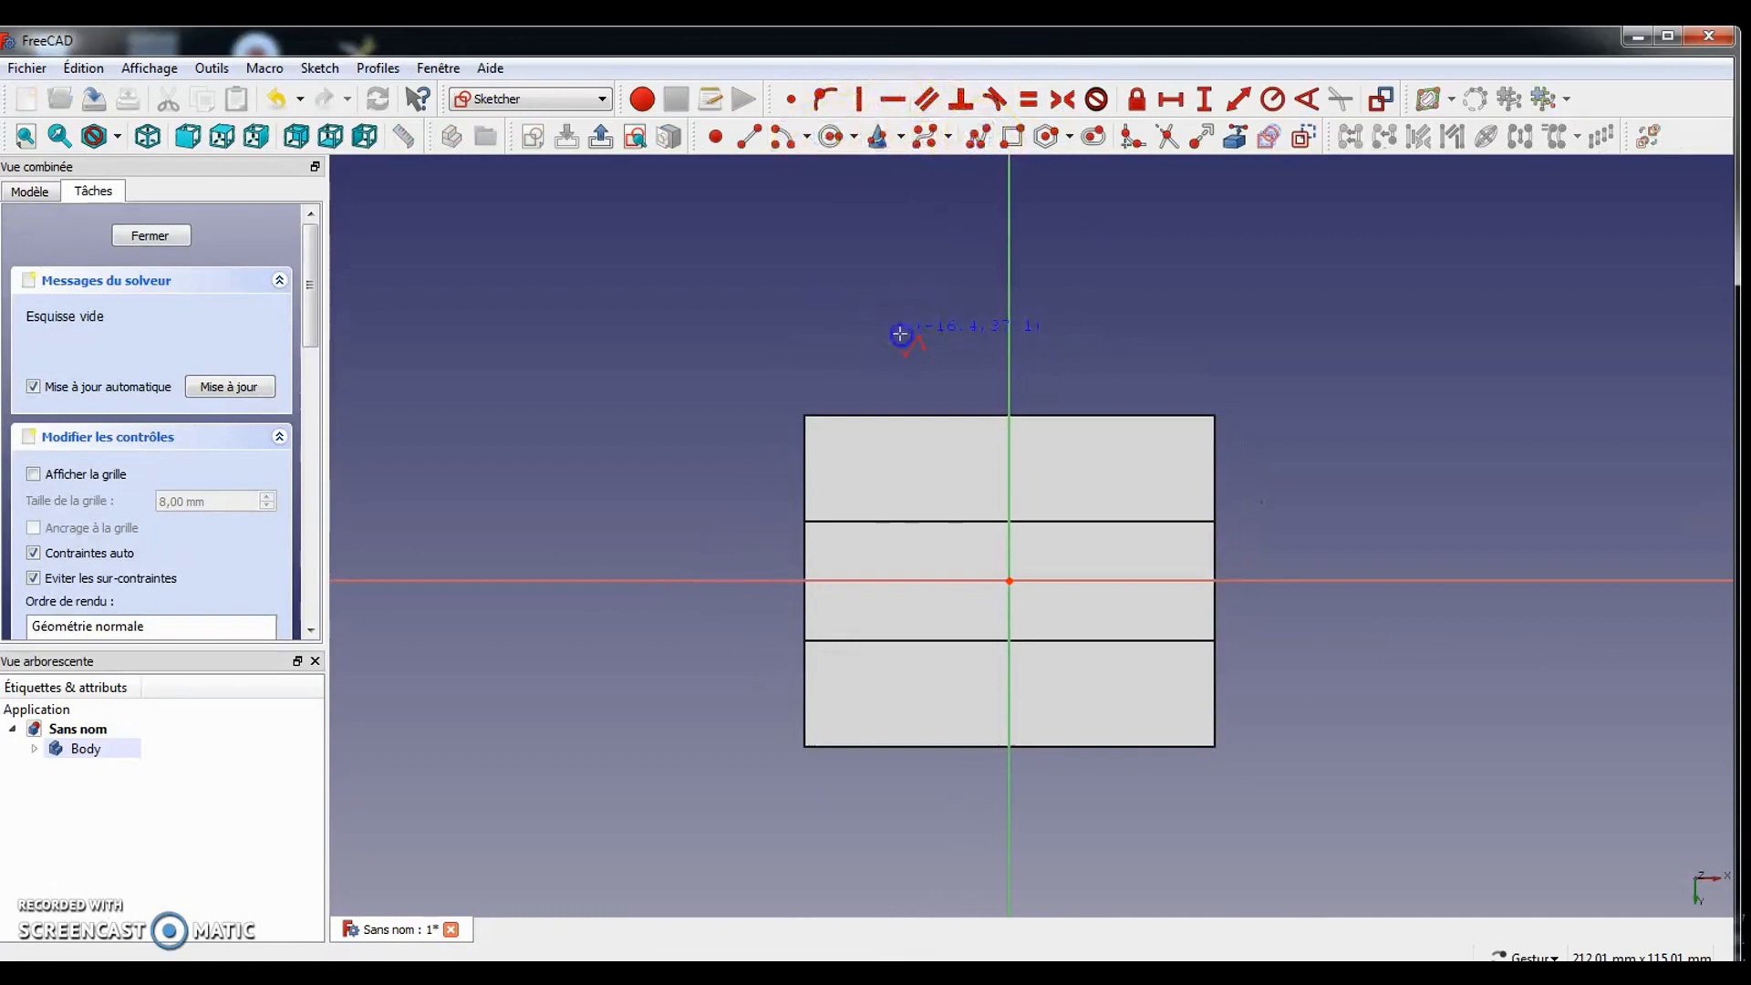
left_click(984, 490)
left_click(1154, 321)
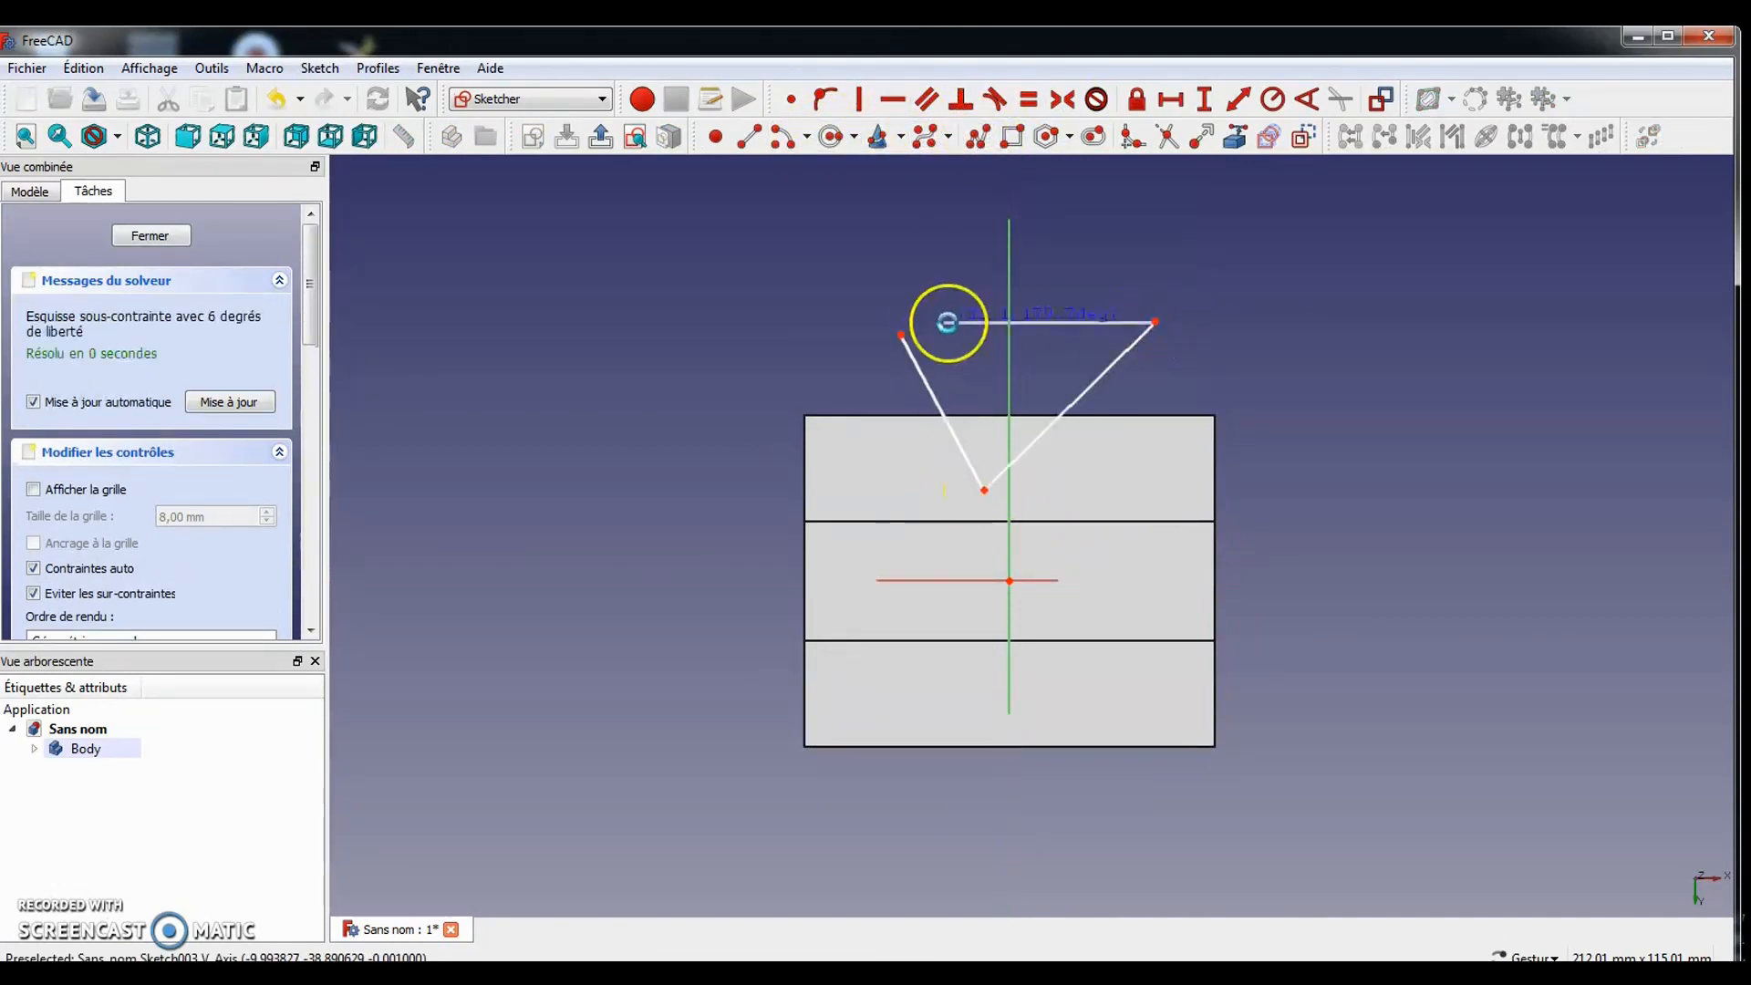
left_click(906, 334)
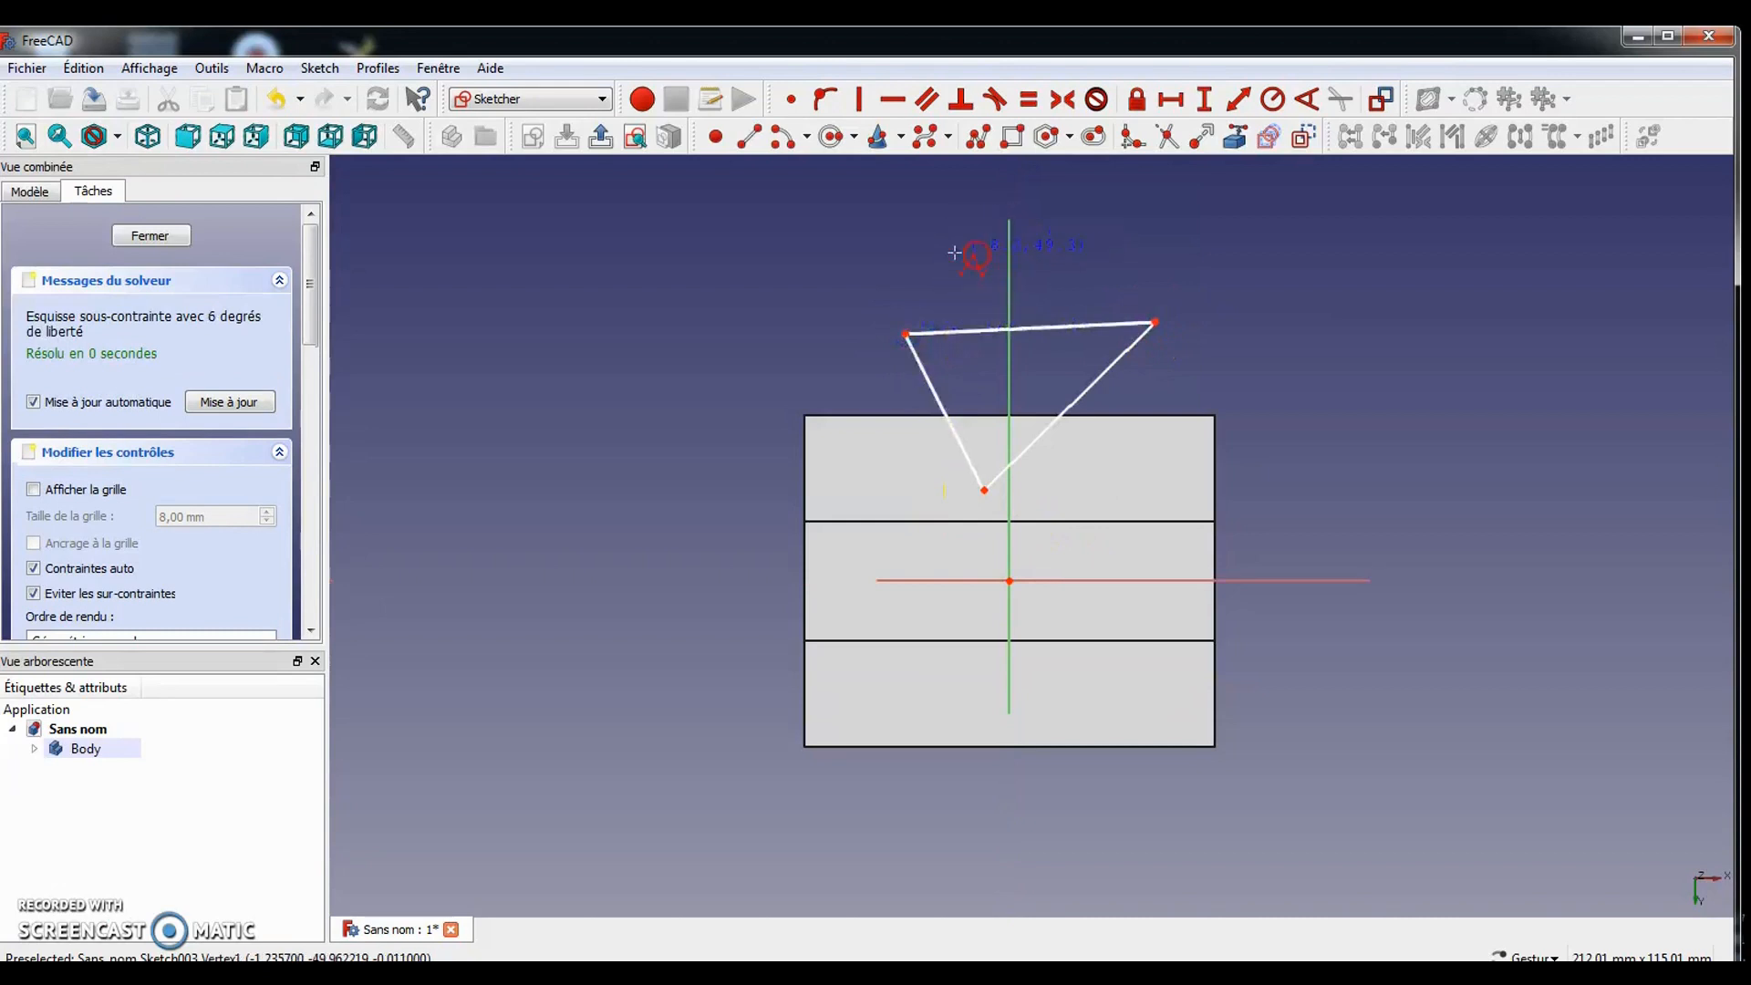
Constrain the new triangle's lowest vertex onto the vertical axis and raise its positive X corner slightly
left_click(1009, 471)
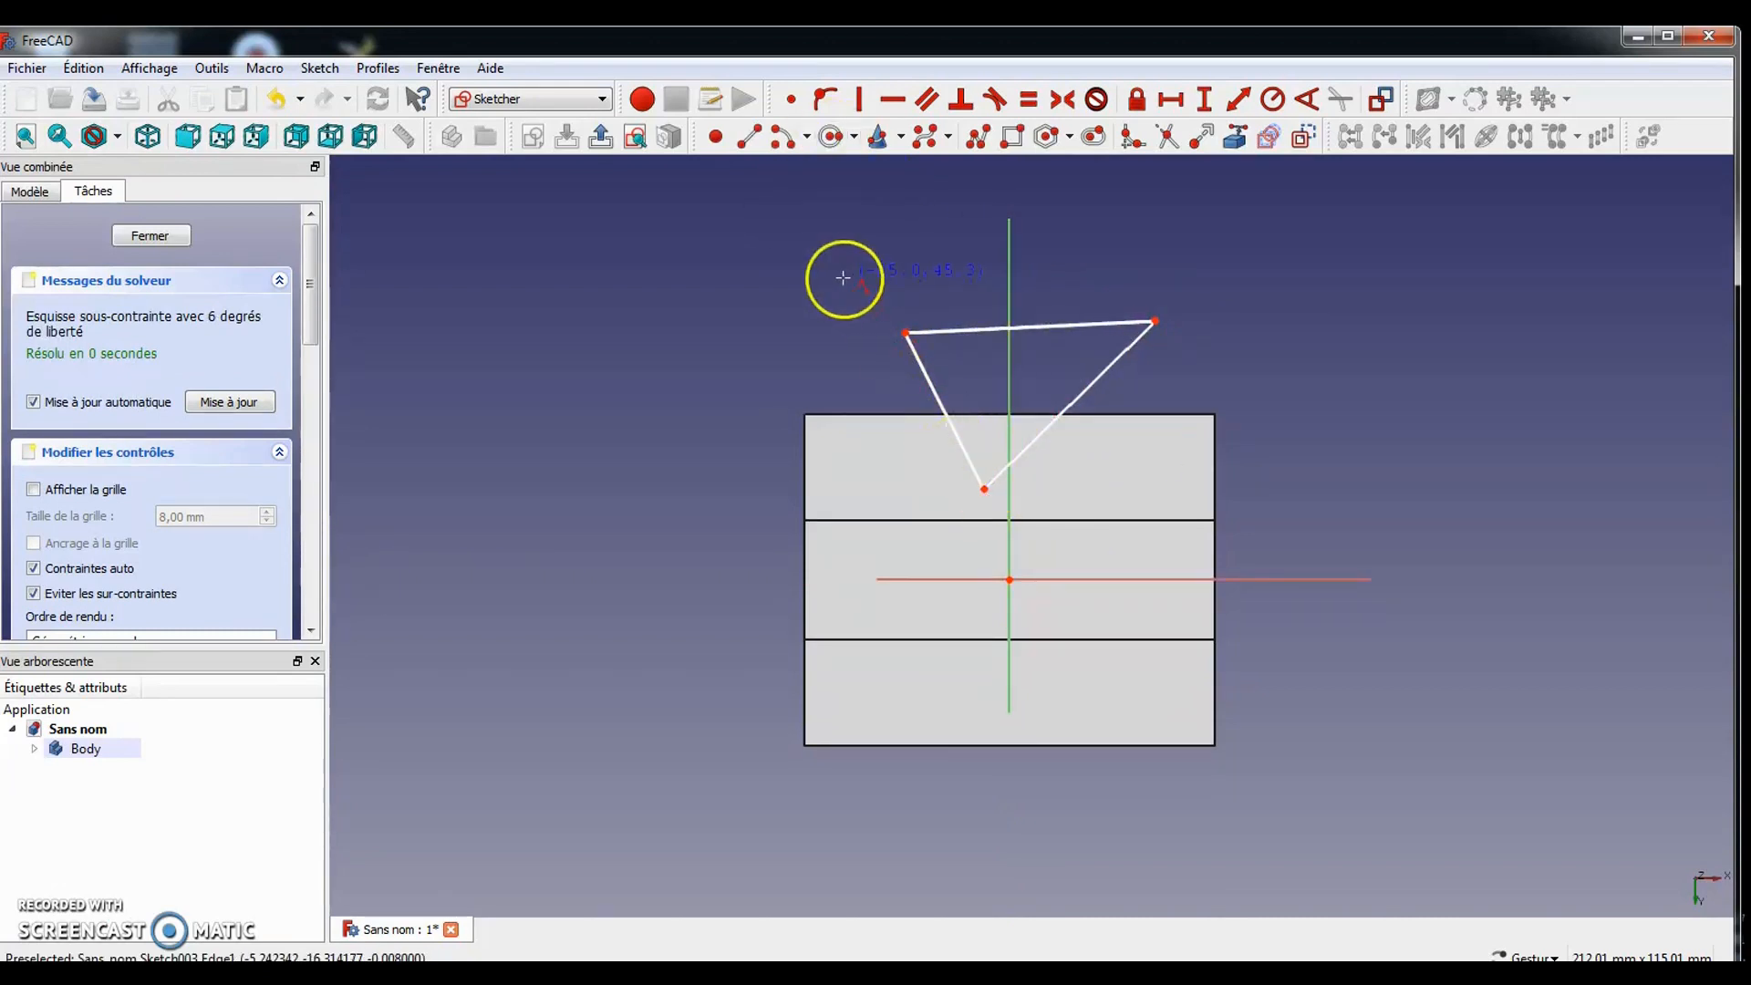
left_click(986, 489)
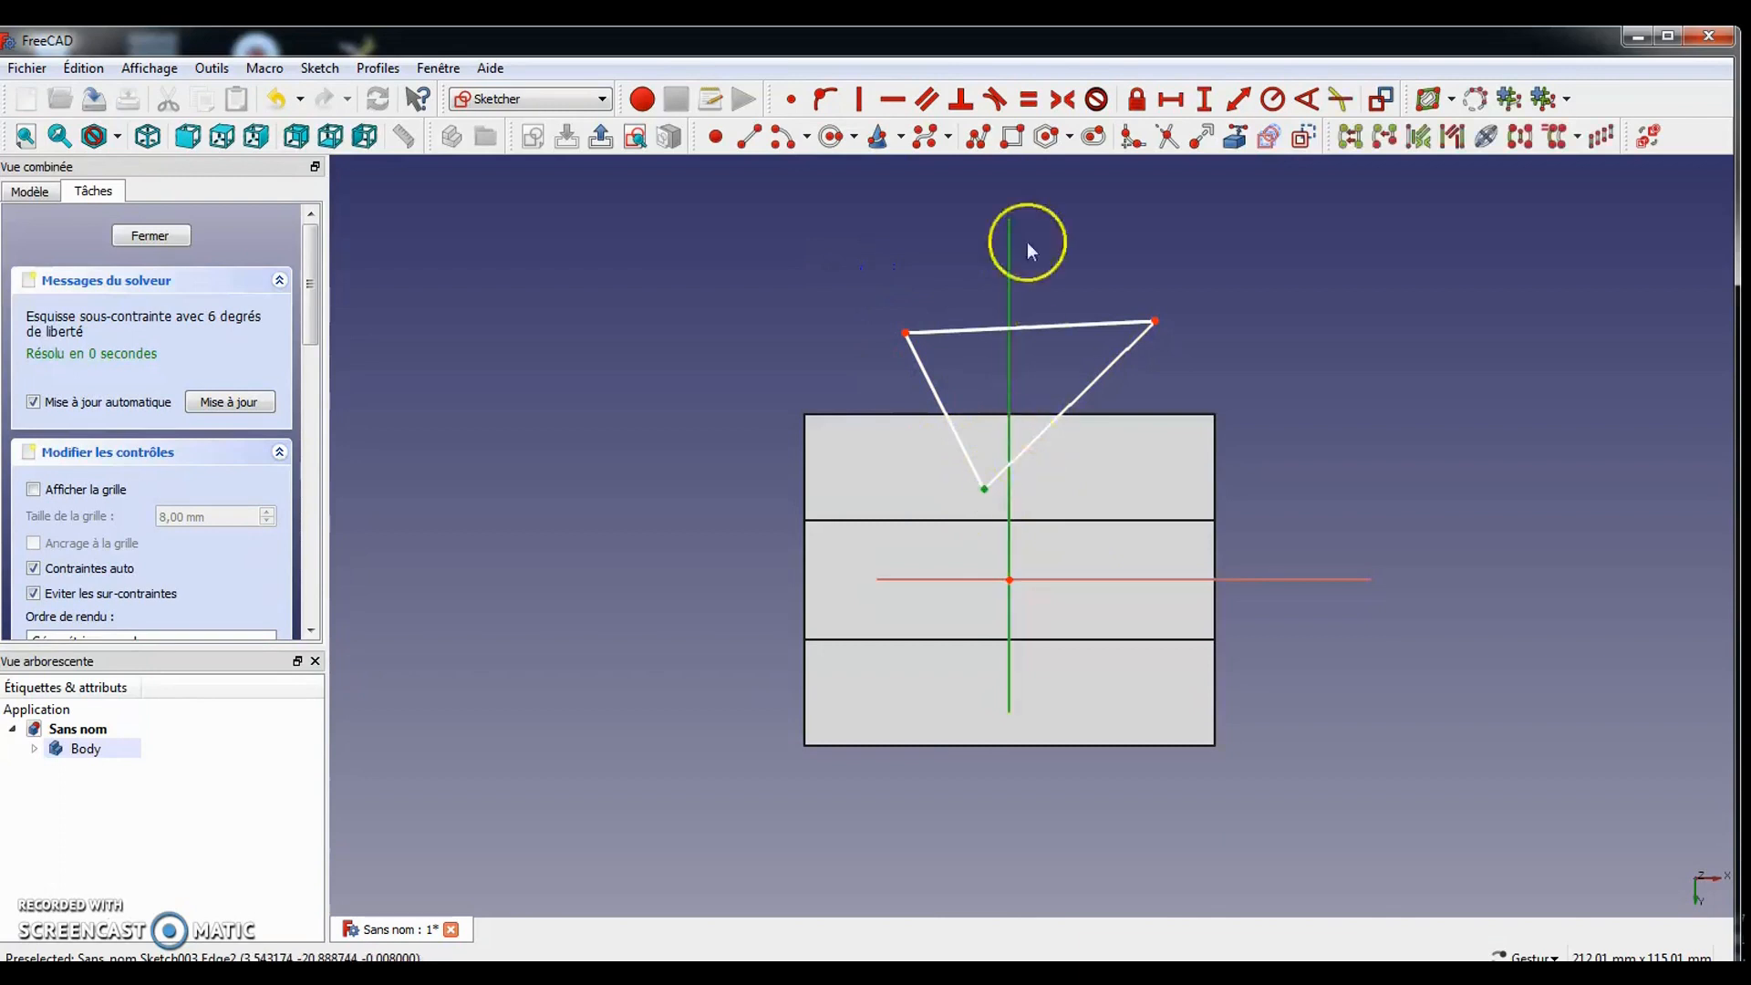
left_click(828, 100)
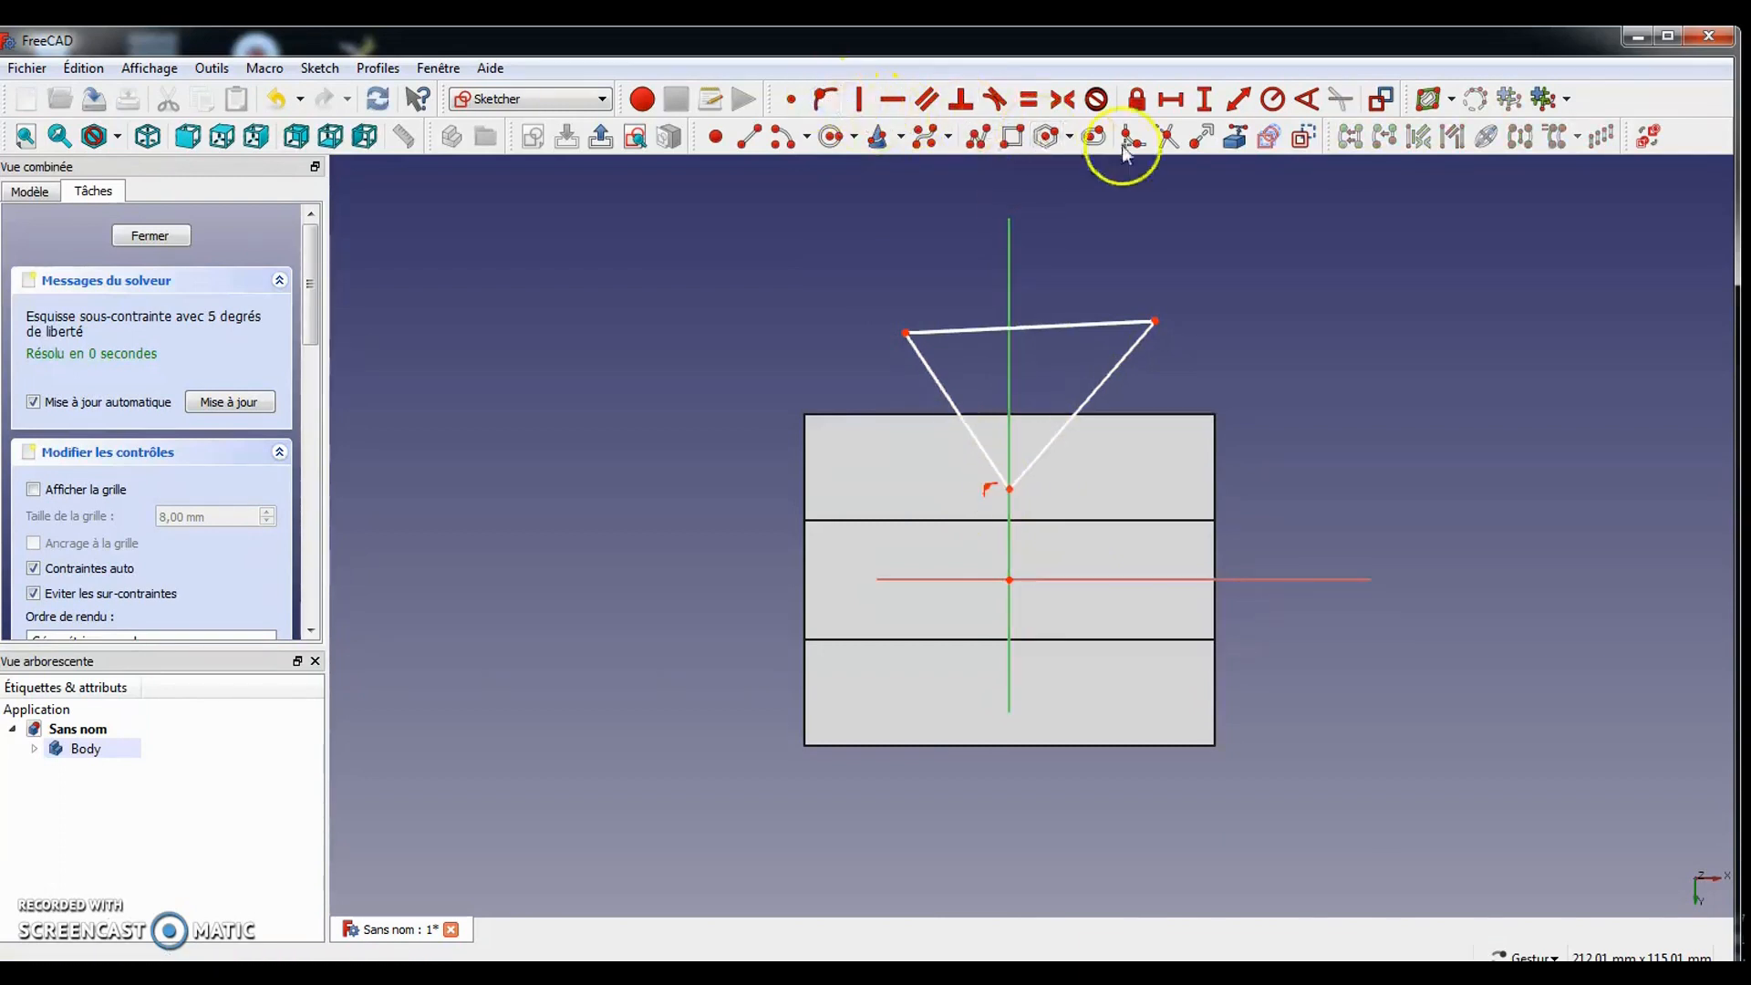
mouse_move(1155, 323)
left_mouse_down()
mouse_move(1153, 343)
mouse_move(1157, 290)
mouse_move(1157, 310)
left_mouse_up()
left_click(1024, 366)
Set the angle between the triangle's two sloping sides to 90° and lower its positive X corner to level the upper edge
left_click(948, 402)
left_click(1081, 404)
left_click(1306, 100)
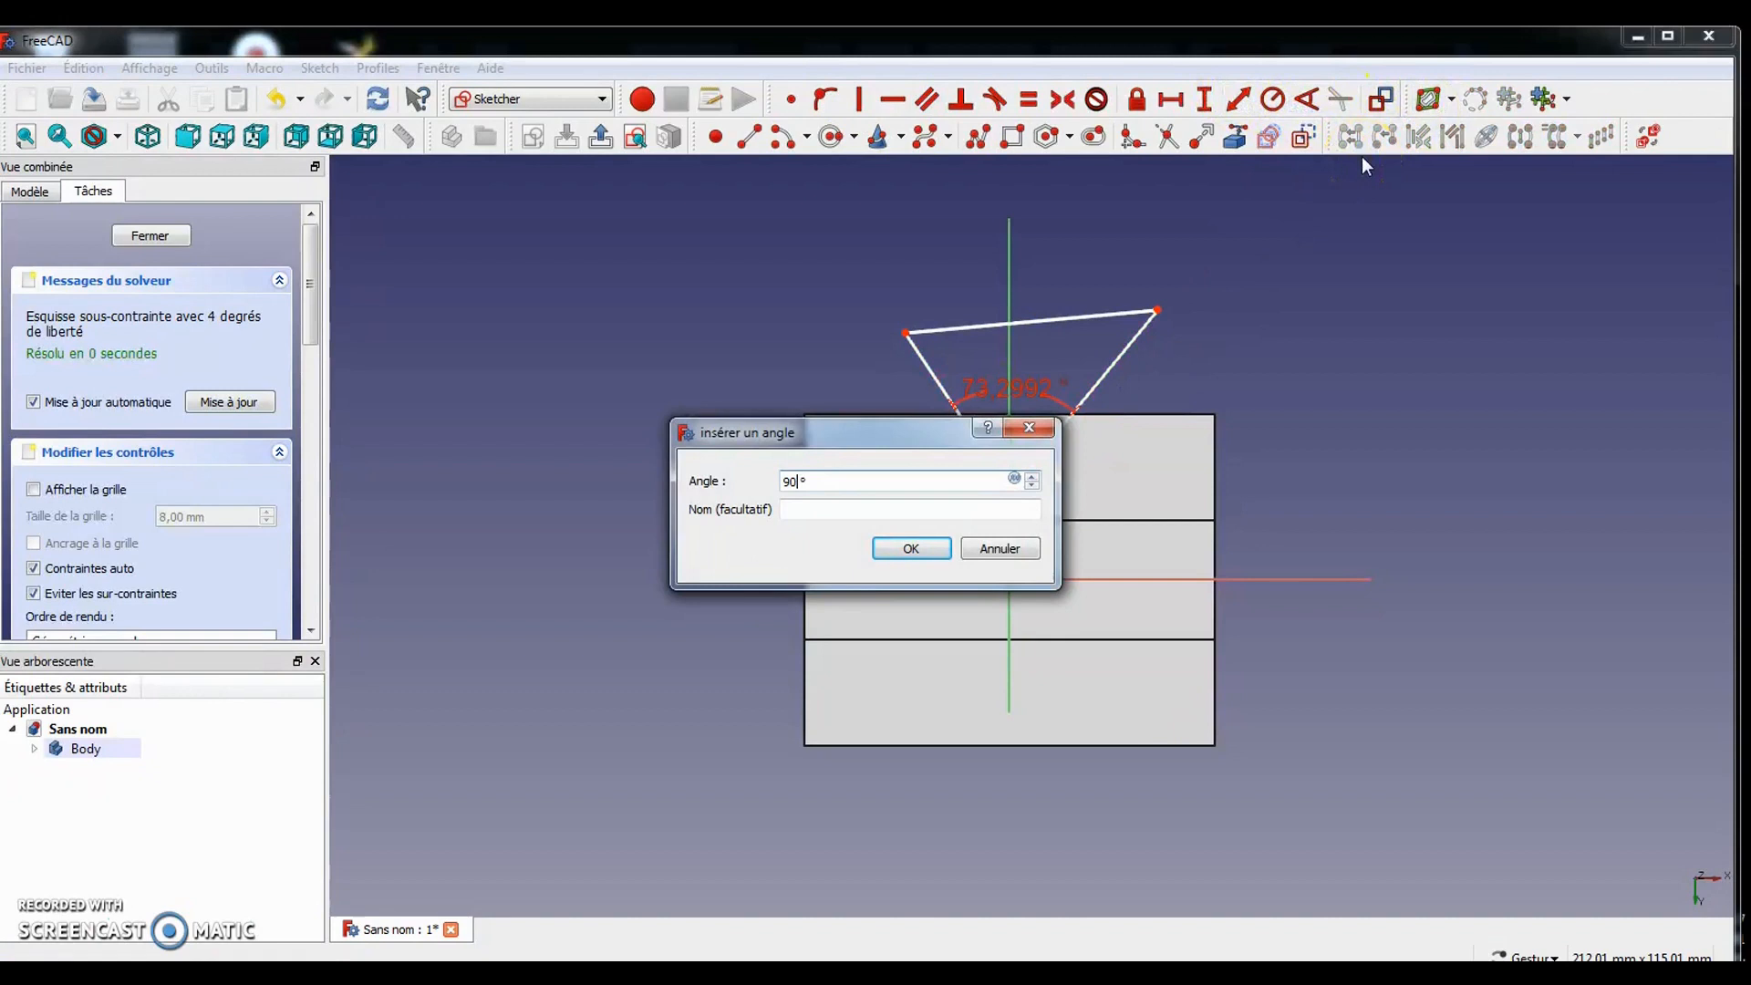
type("90")
left_click(911, 548)
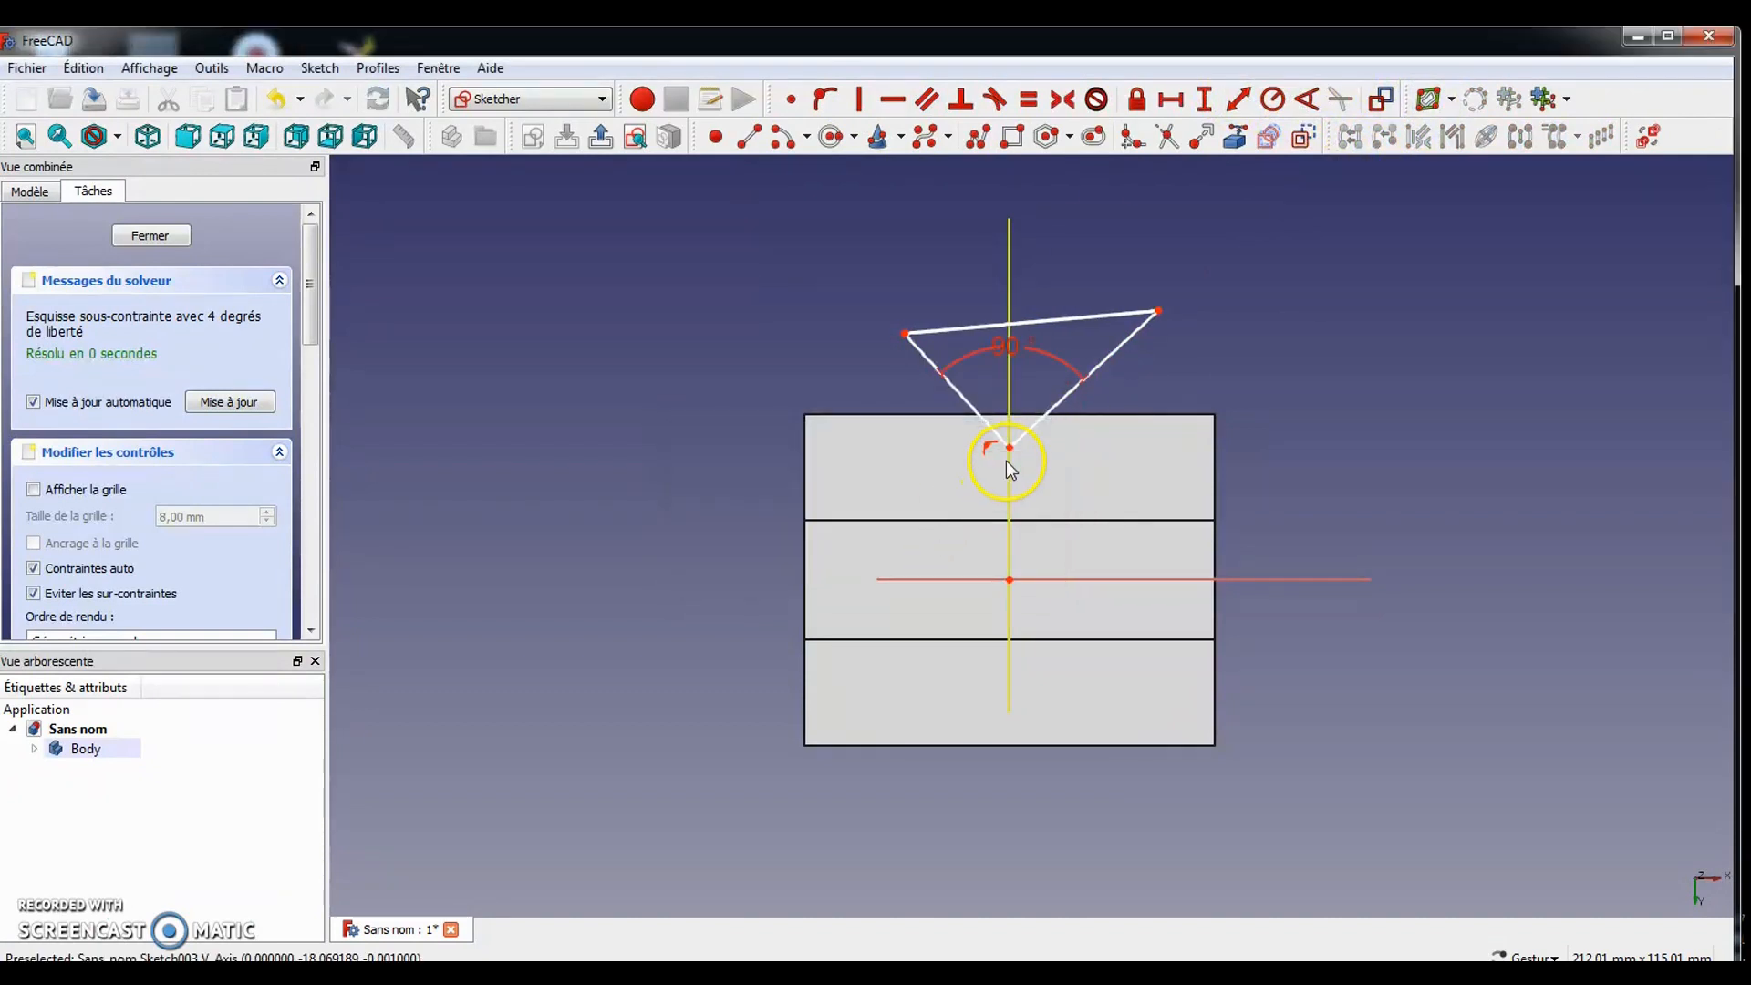
mouse_move(1159, 310)
left_mouse_down()
mouse_move(1181, 353)
mouse_move(1148, 317)
mouse_move(1149, 333)
left_mouse_up()
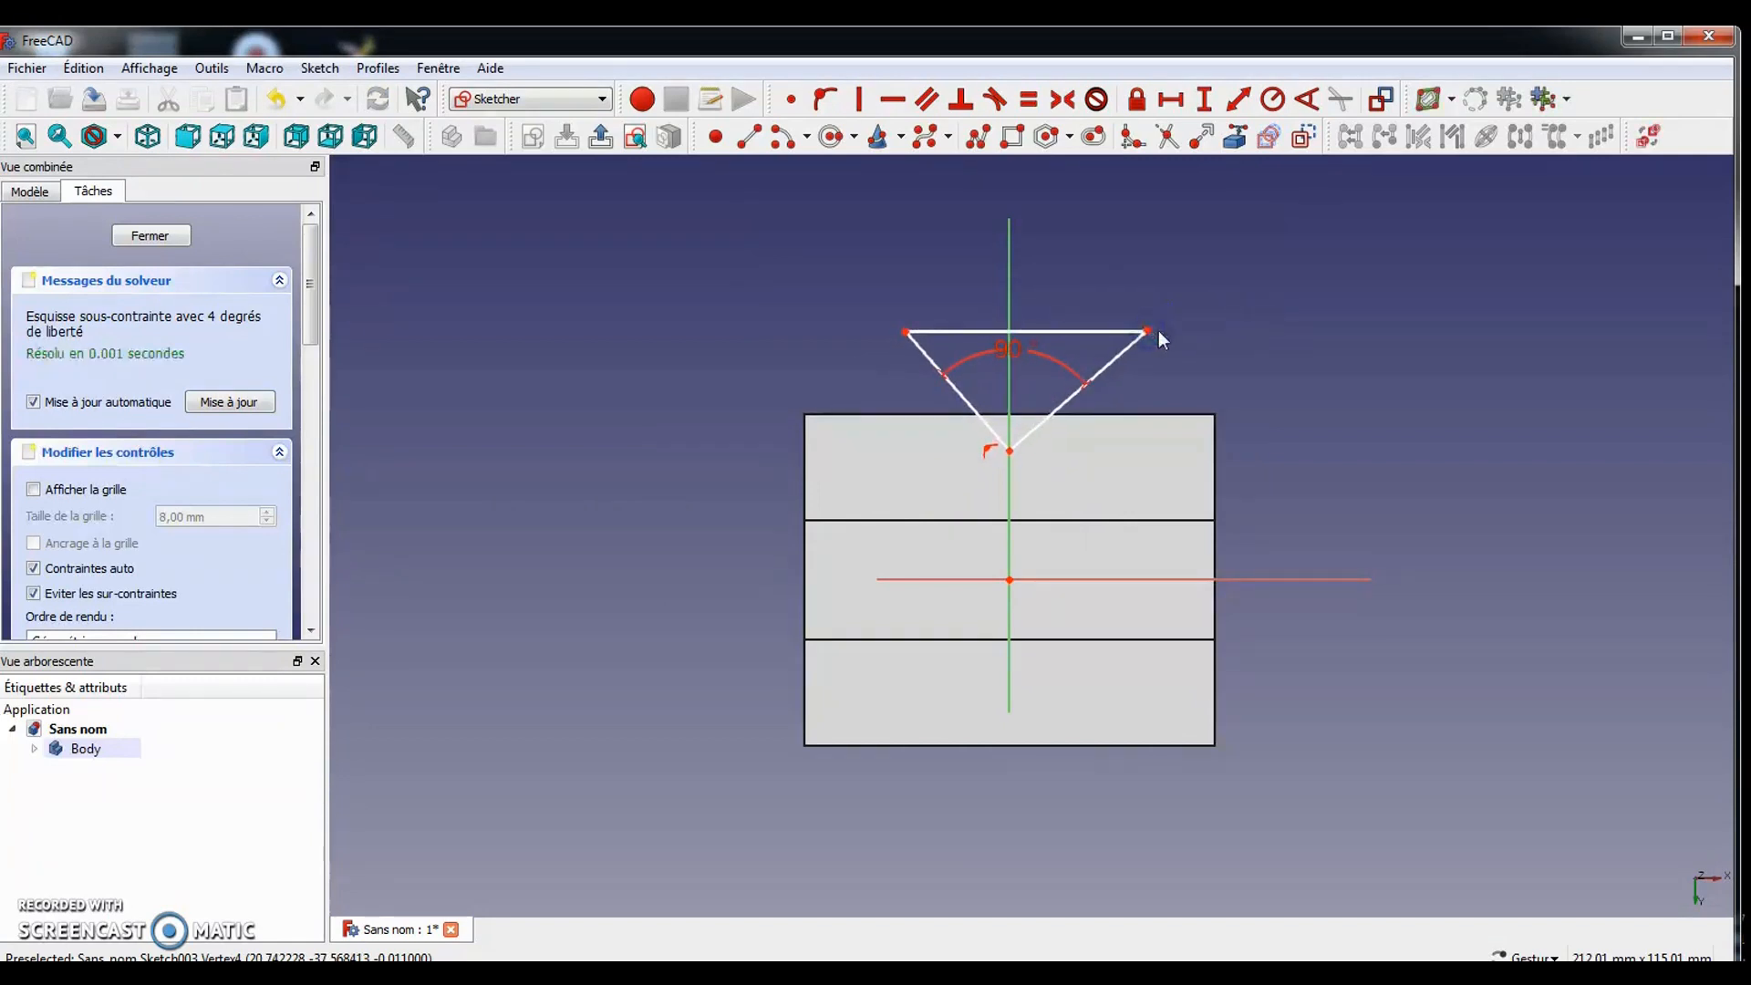
Link the strip's outer edge as external geometry and set its vertical distance to the triangle's lowest vertex to 9 mm
left_click(1238, 144)
left_click(1081, 416)
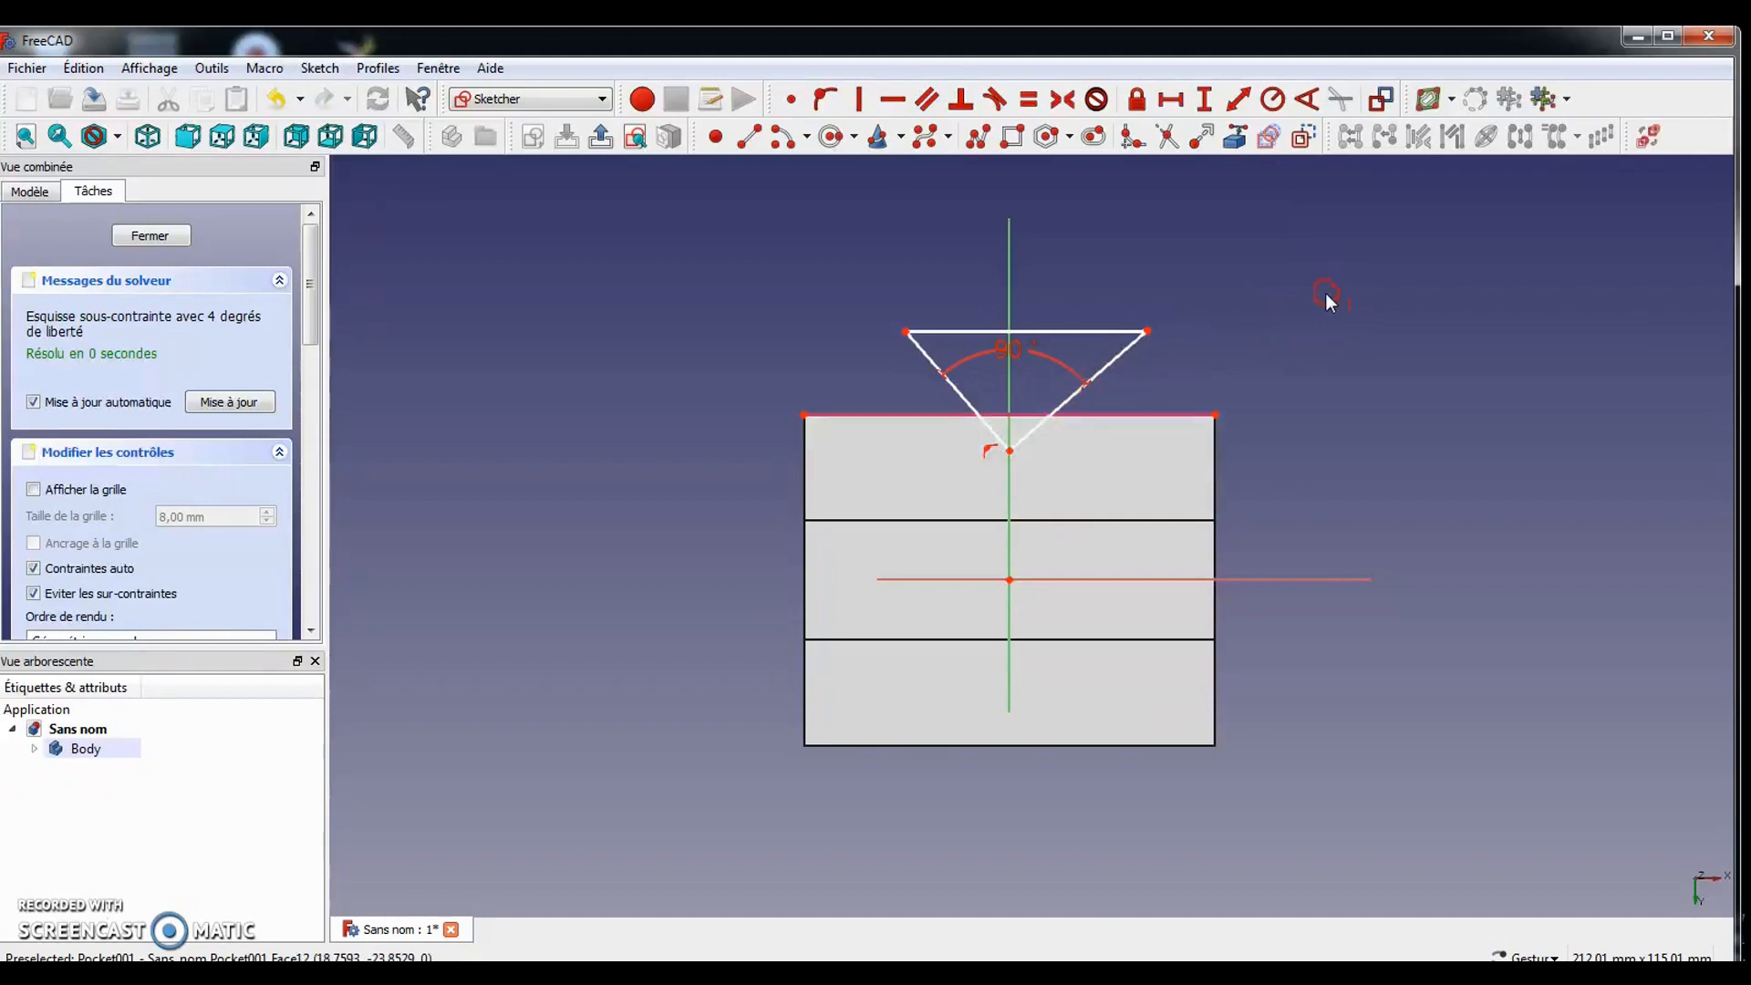
left_click(1011, 452)
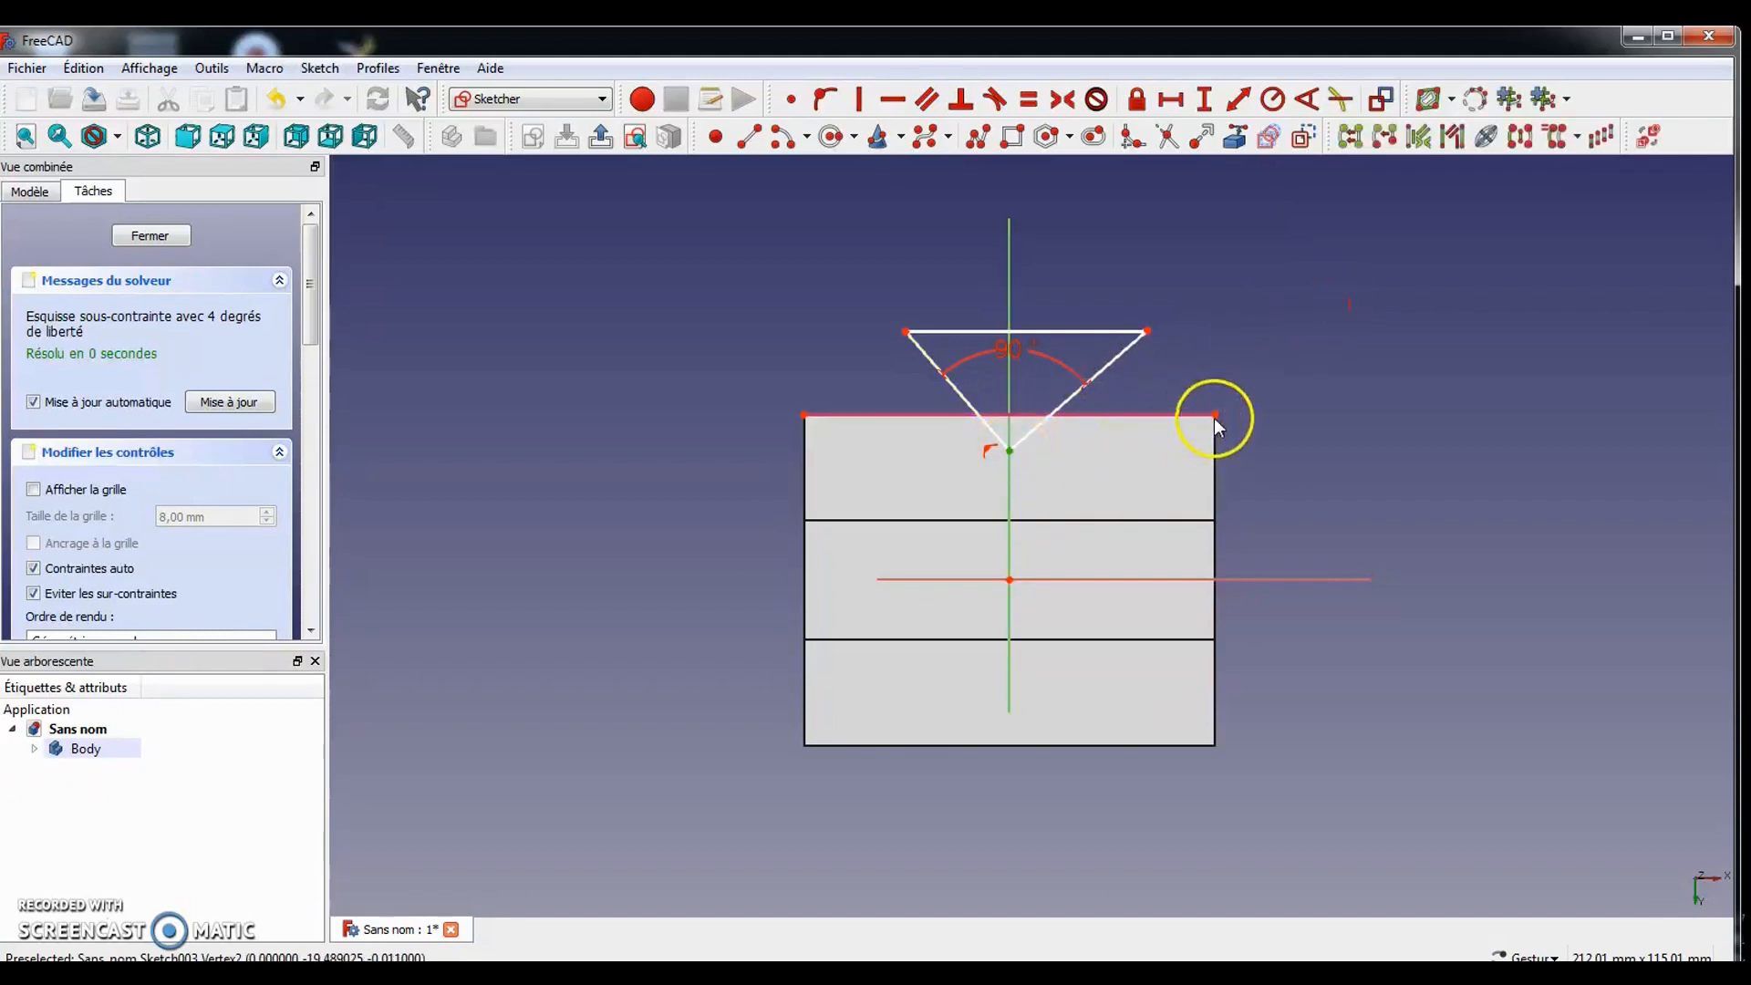
left_click(1216, 415)
left_click(1204, 99)
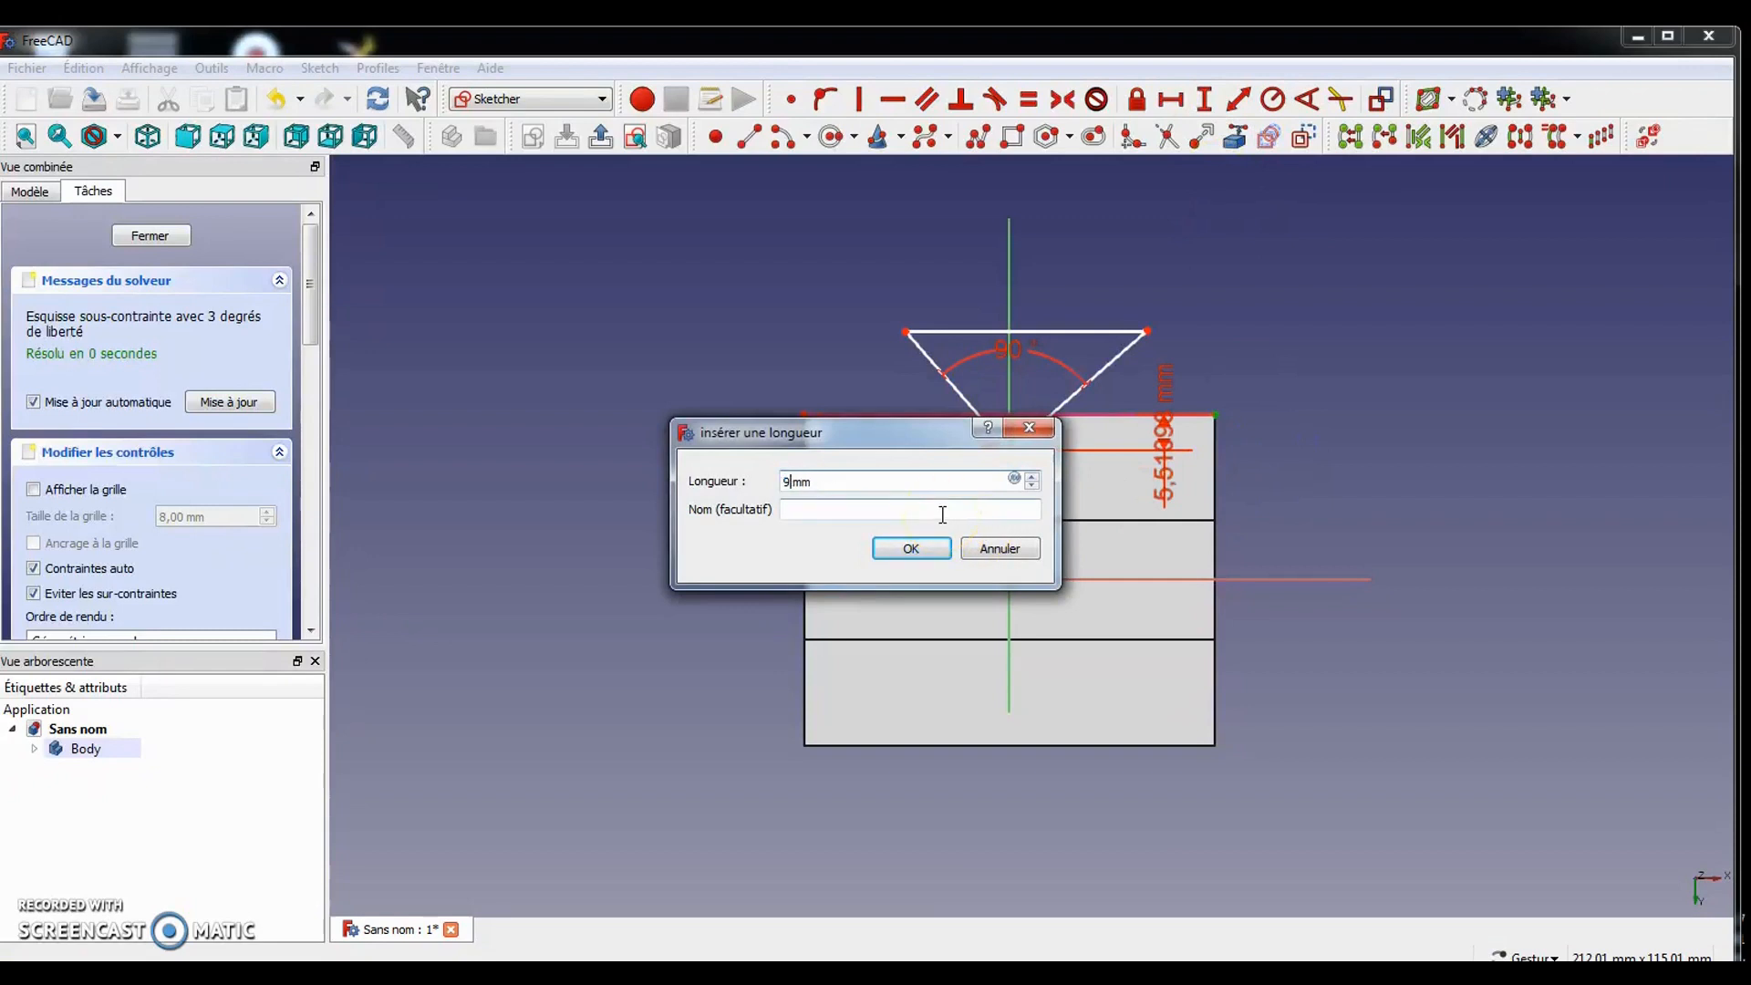
key("Return")
Constrain the two upper corners of the underside triangle to be symmetric about the vertical axis
mouse_move(1150, 330)
left_mouse_down()
mouse_move(1136, 301)
mouse_move(1147, 331)
left_mouse_up()
left_click(1146, 331)
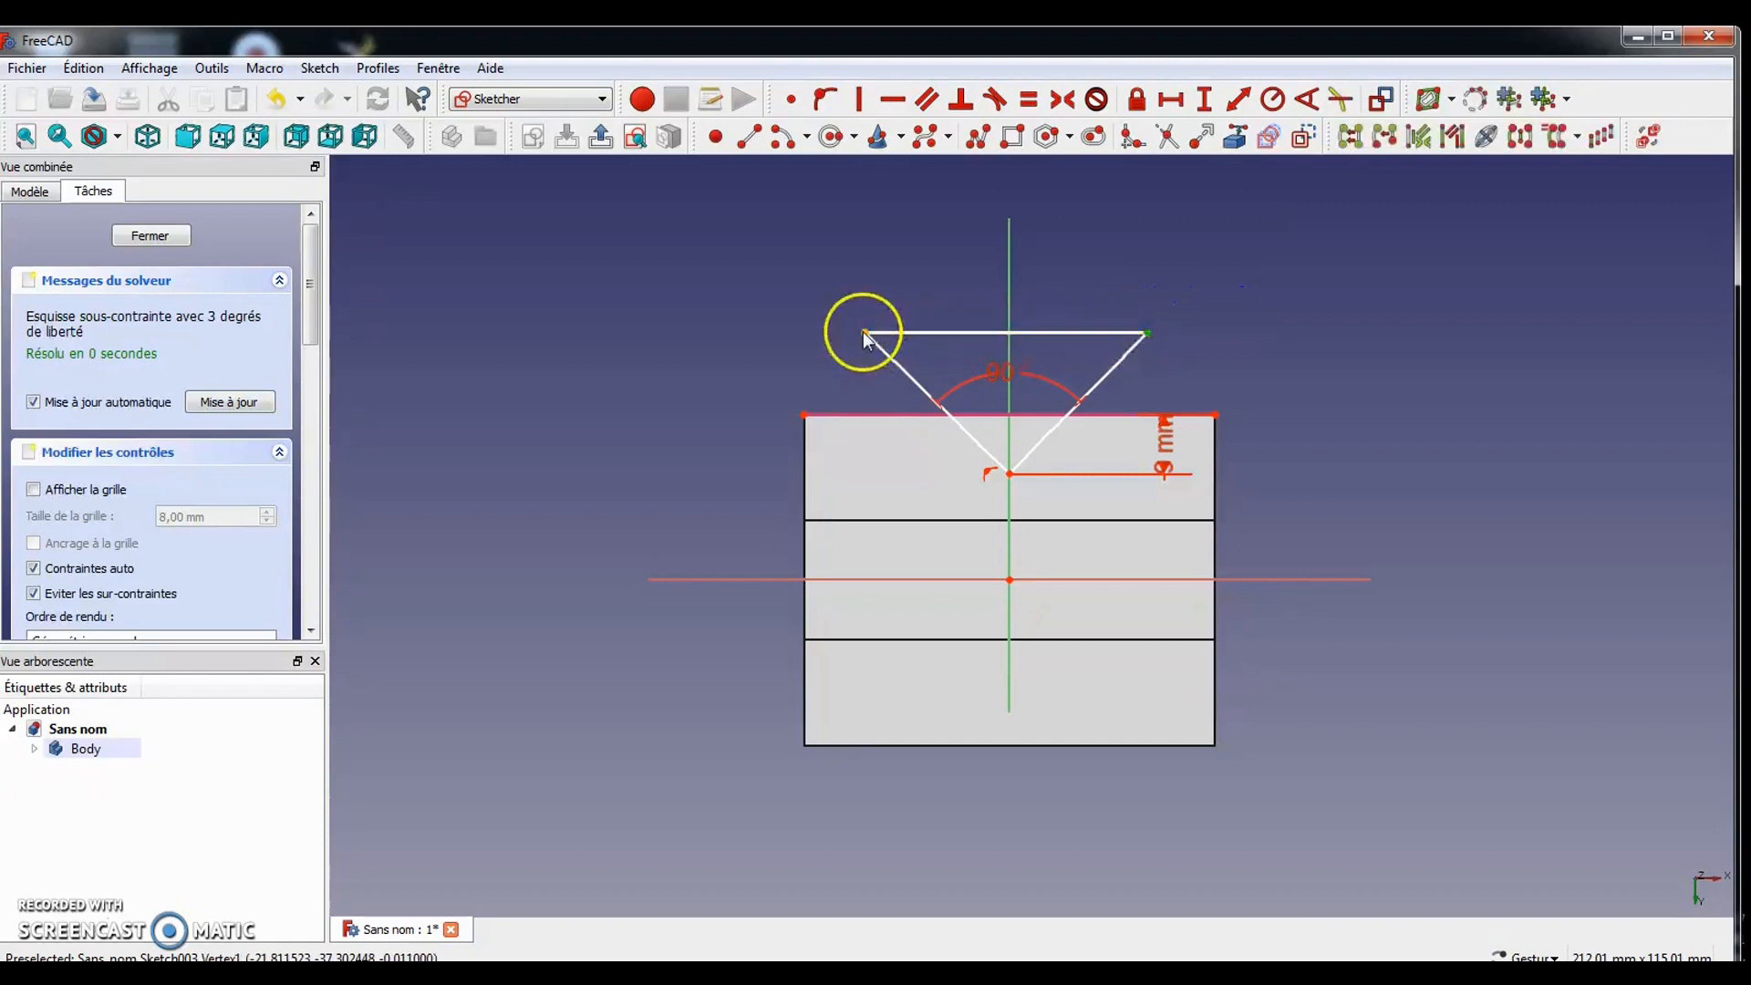
left_click(1009, 260)
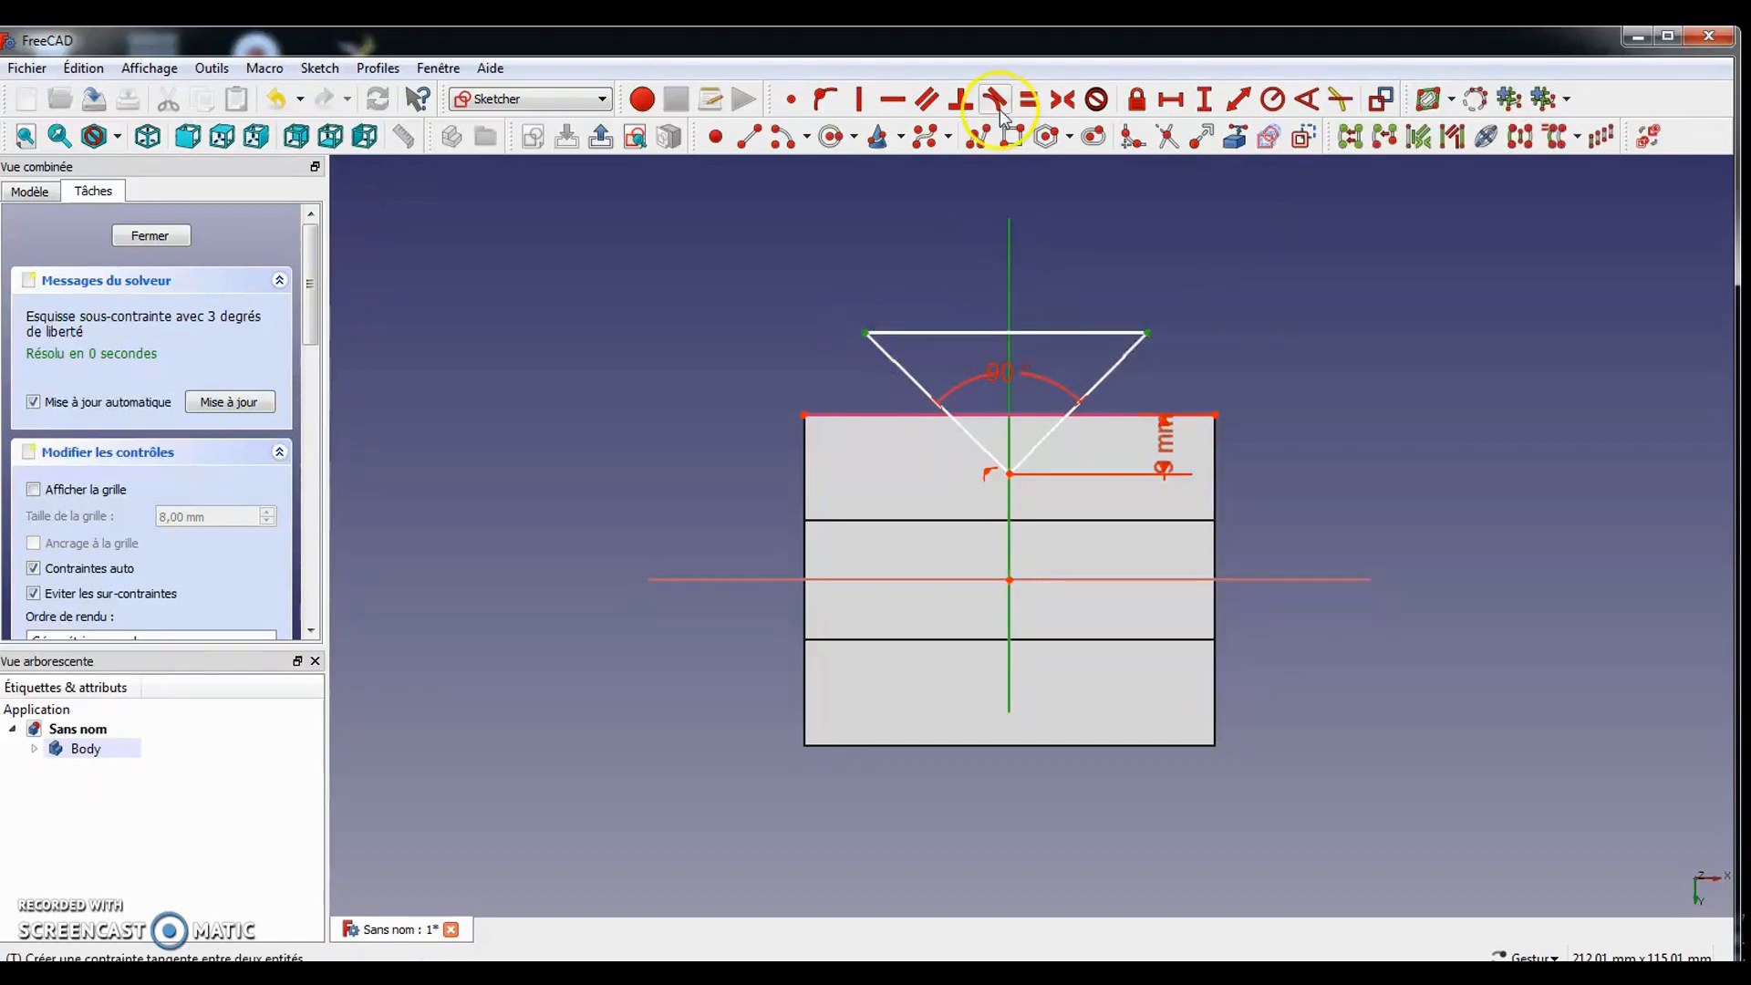
left_click(1062, 98)
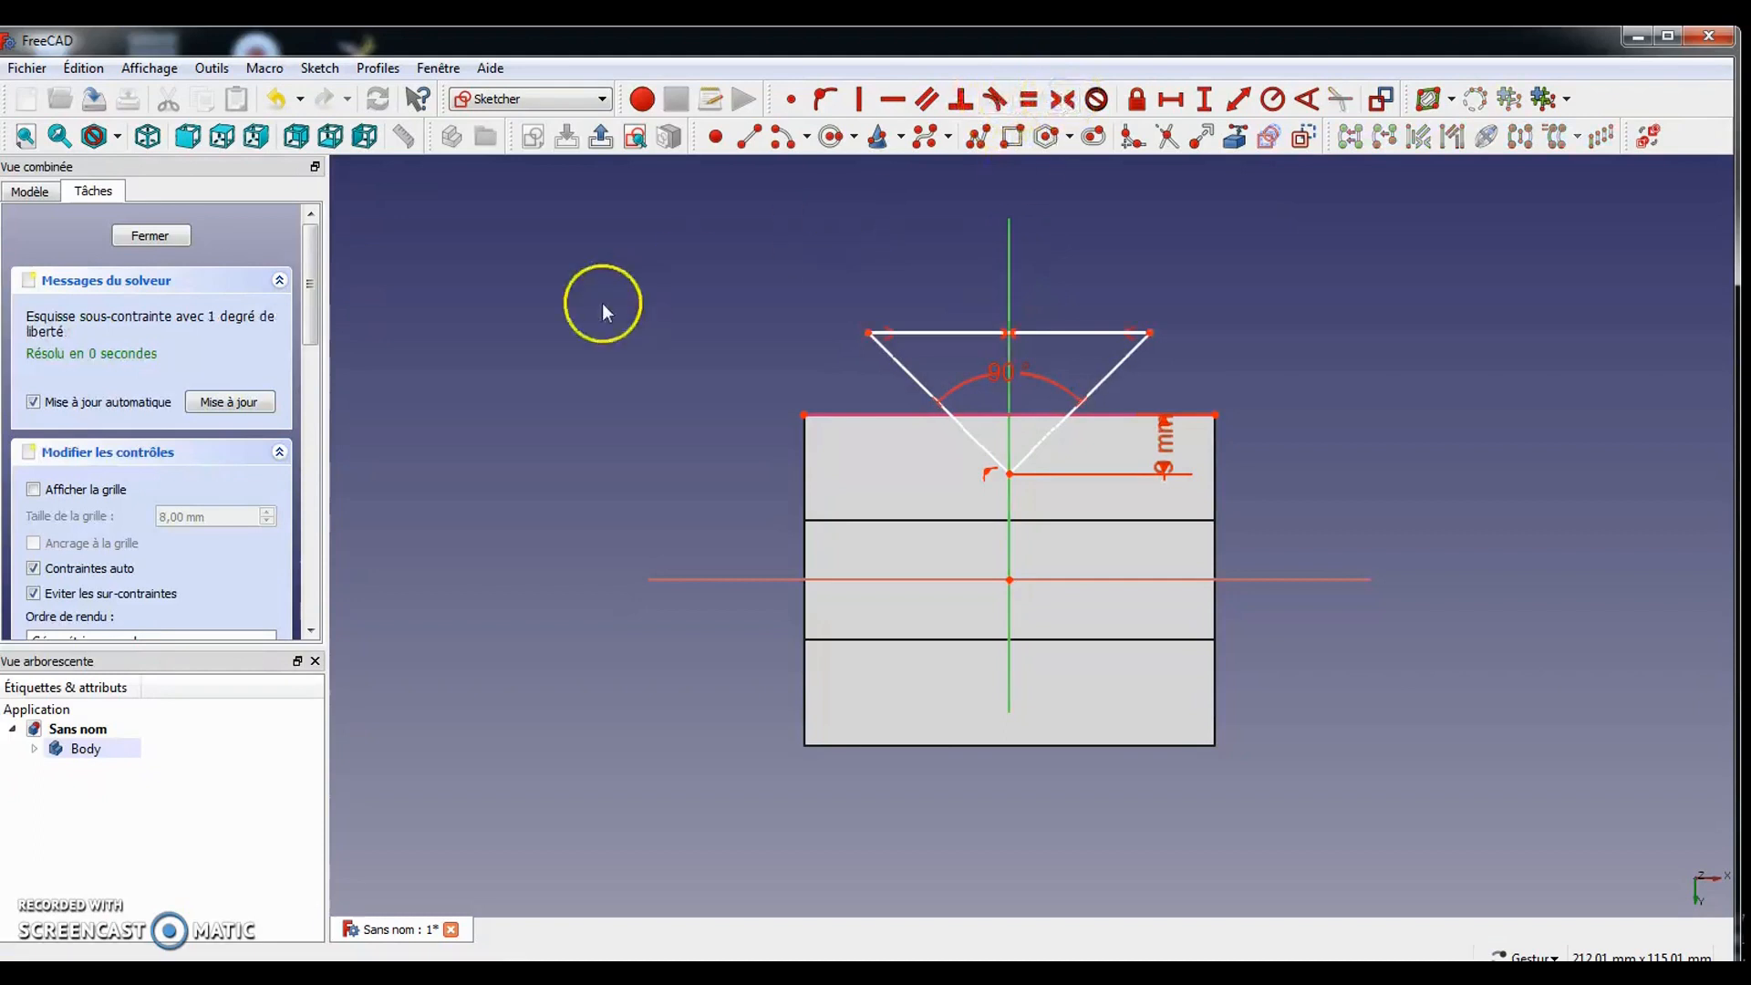
Close the triangle sketch and cut it through the whole block as an "À travers tout" pocket
left_click(166, 235)
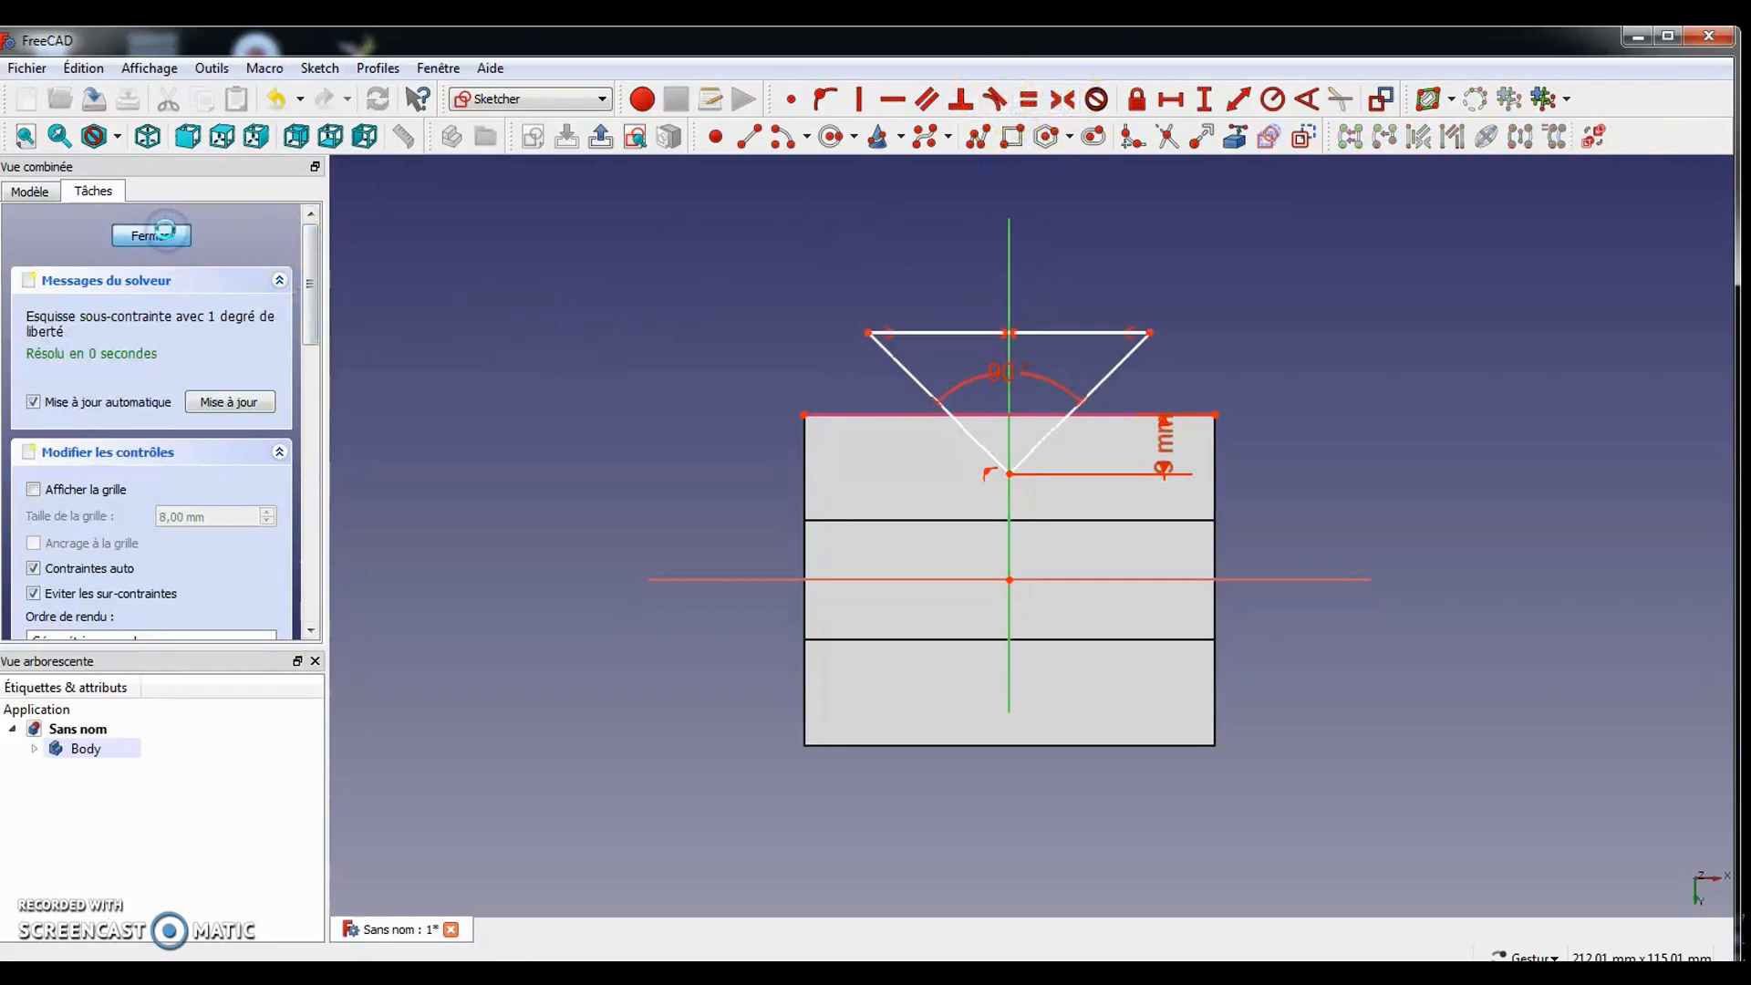
left_click(107, 193)
left_click(80, 303)
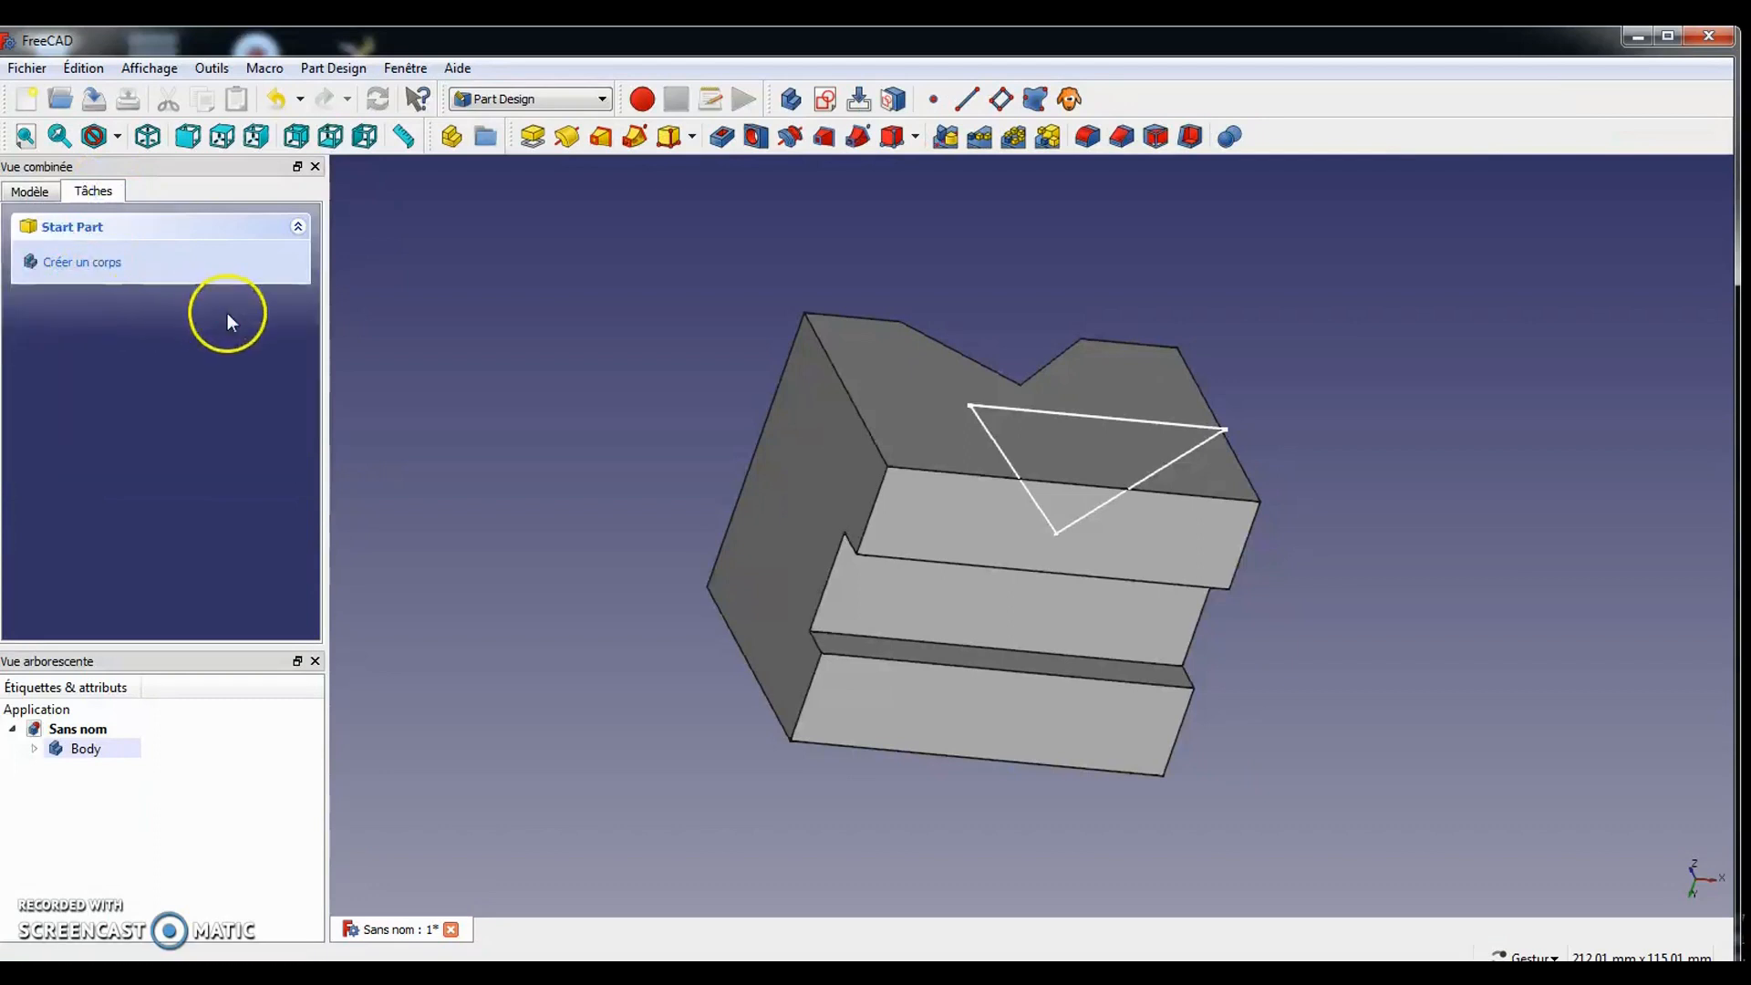
left_click(256, 352)
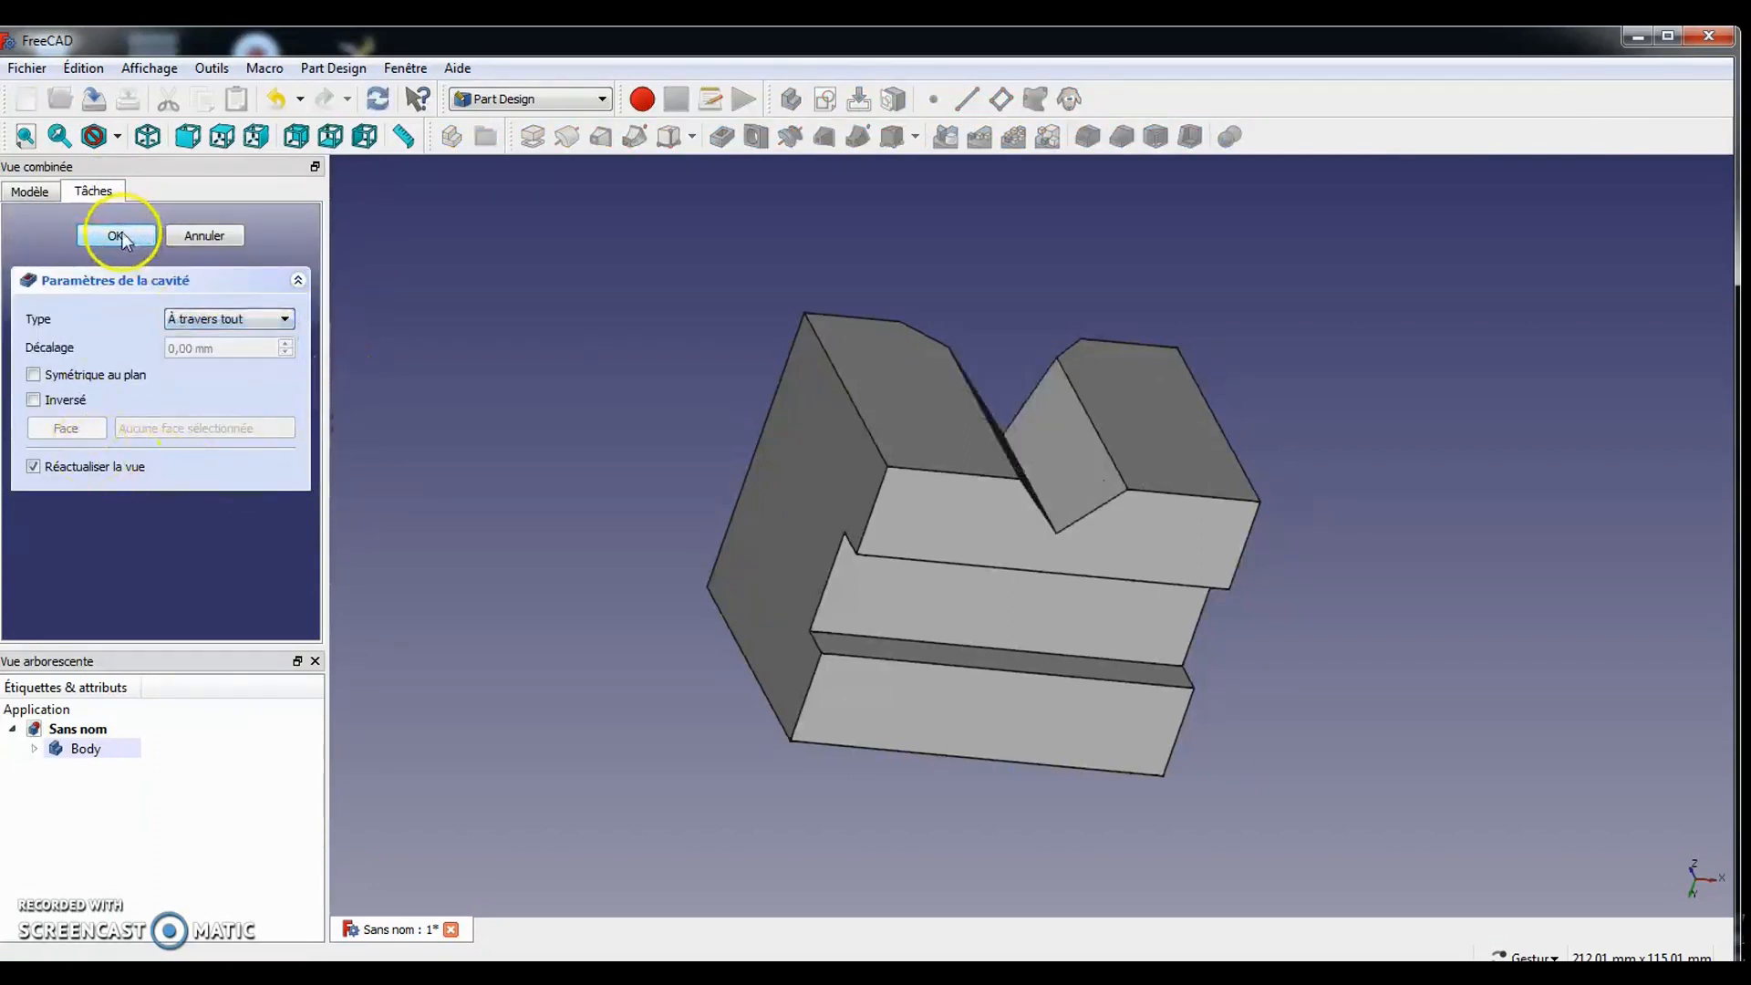
left_click_drag(606, 352, 860, 520)
left_click_drag(769, 260, 658, 403)
Start a sketch on the positive X top face and draw a rectangle about 51 mm wide across the groove, extending past the notched side
key("alt+Tab")
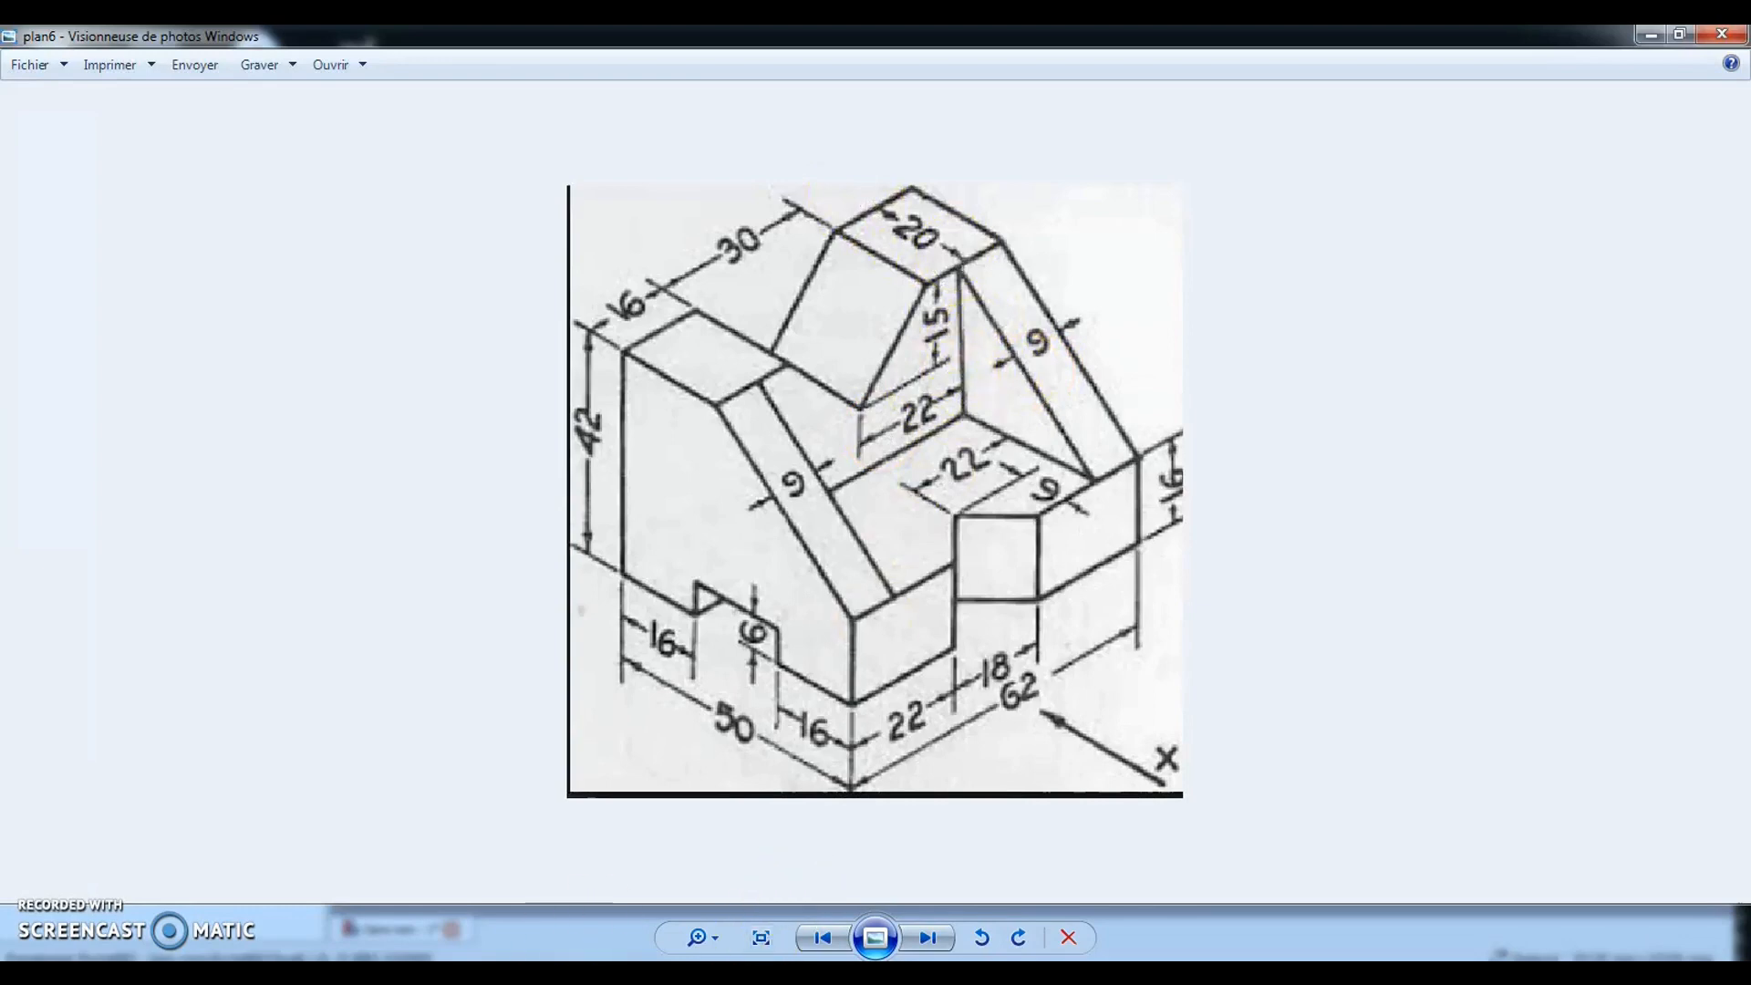
key("alt+Tab")
left_click_drag(1535, 560, 1140, 456)
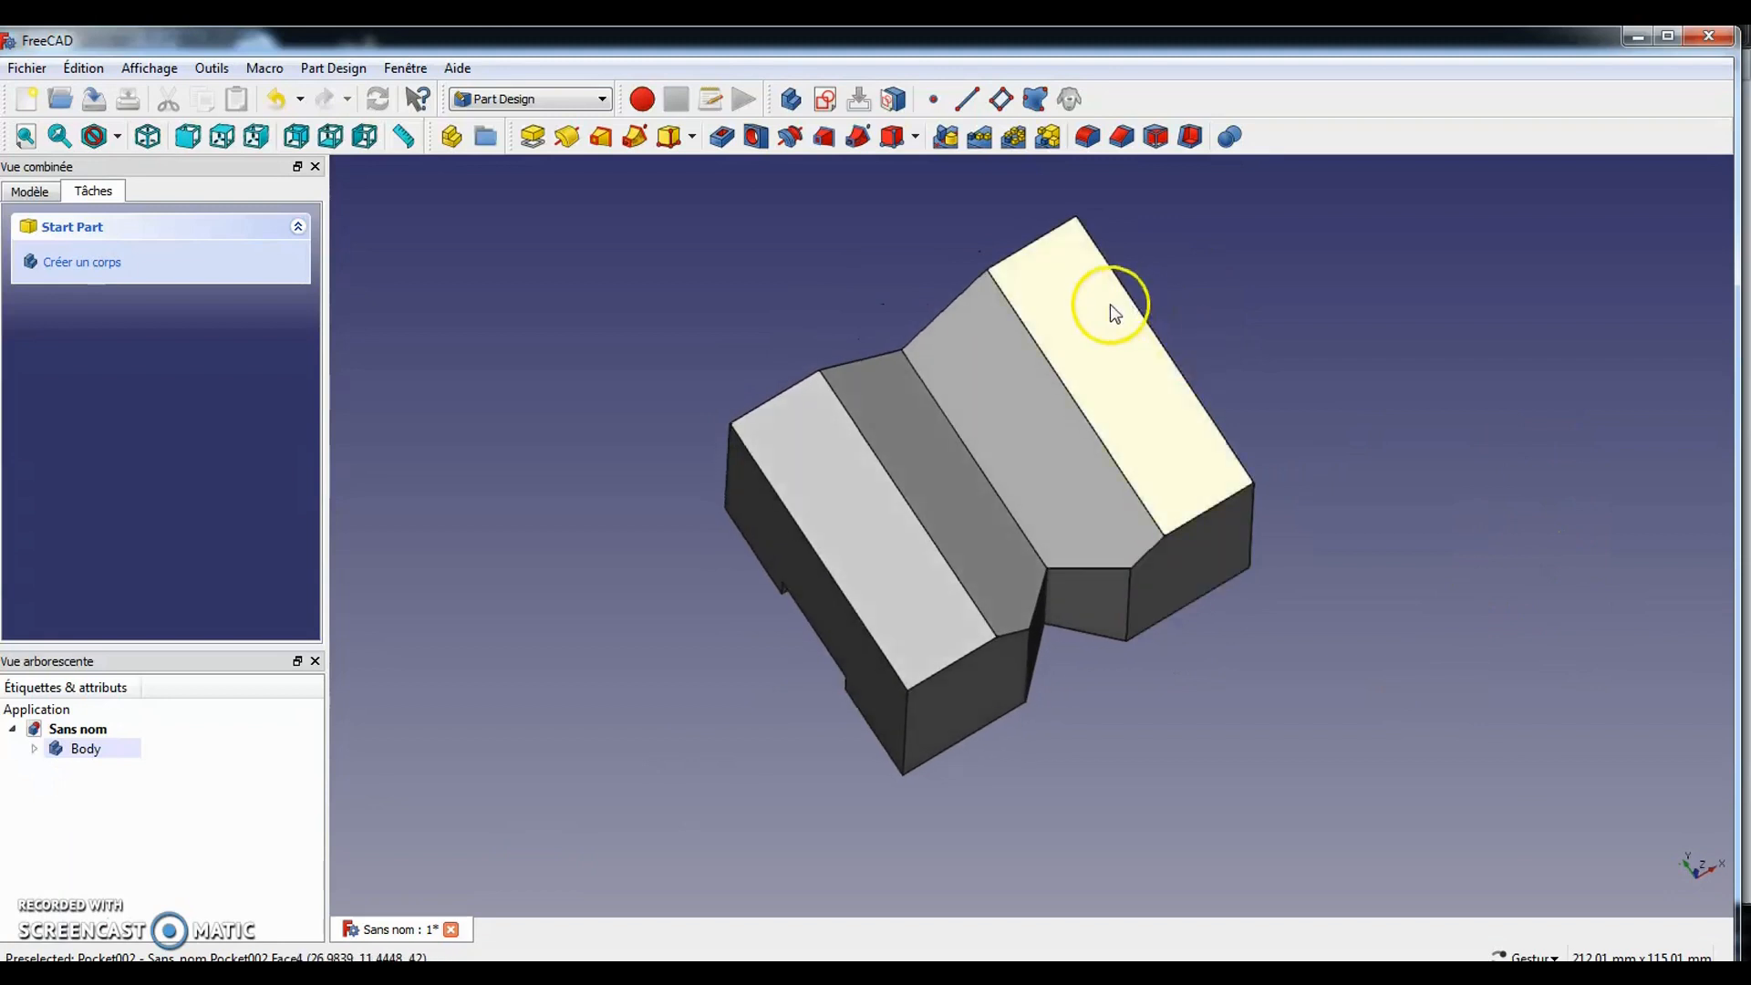
left_click(1116, 310)
left_click(944, 134)
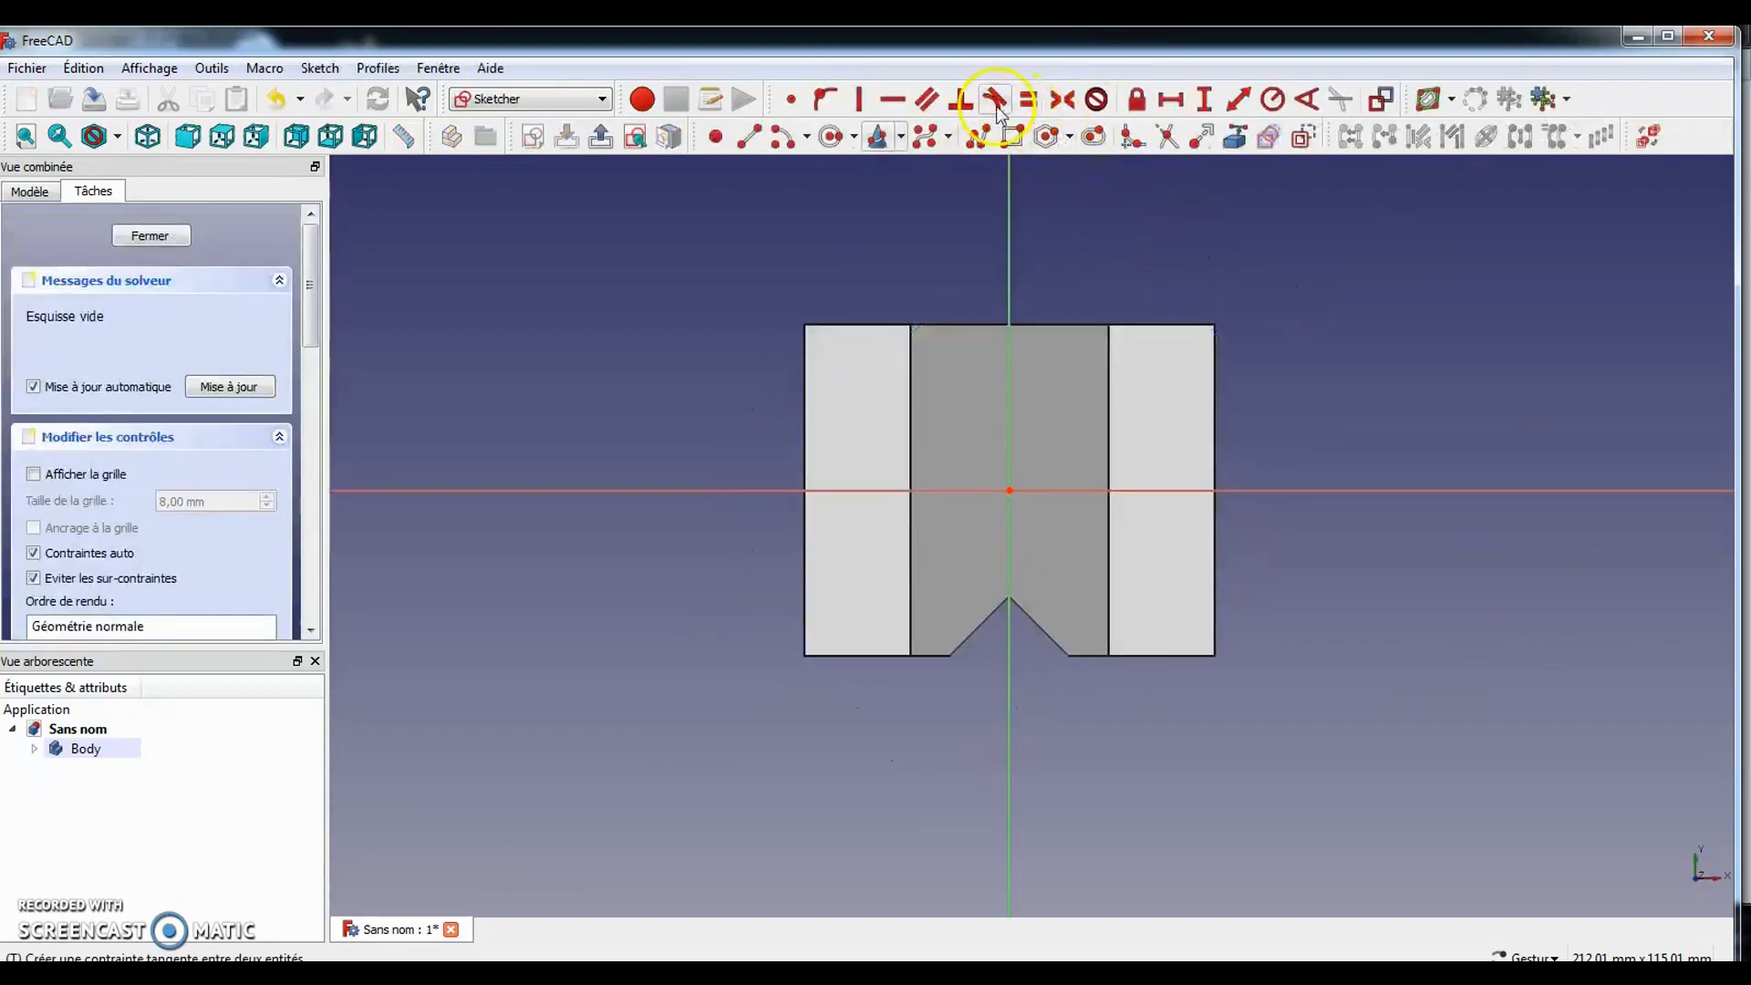
mouse_move(864, 428)
left_mouse_down()
mouse_move(1161, 609)
mouse_move(1161, 592)
left_mouse_up()
left_click(1013, 137)
left_click(846, 400)
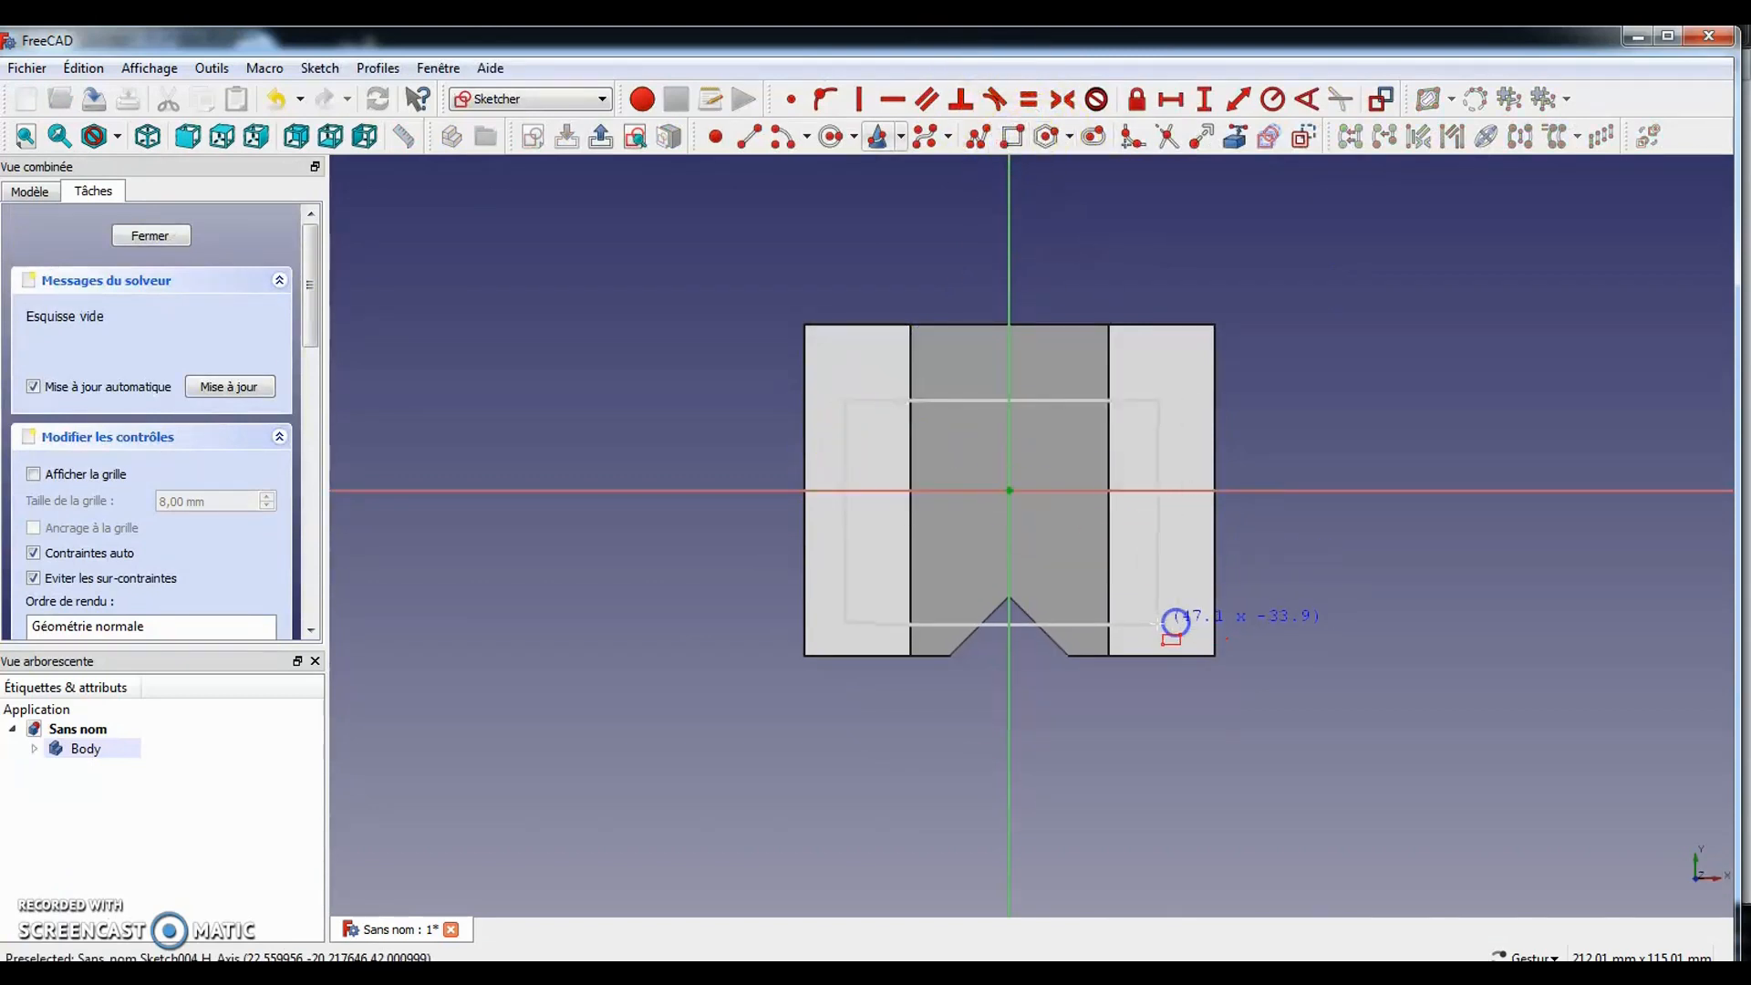
left_click(1182, 721)
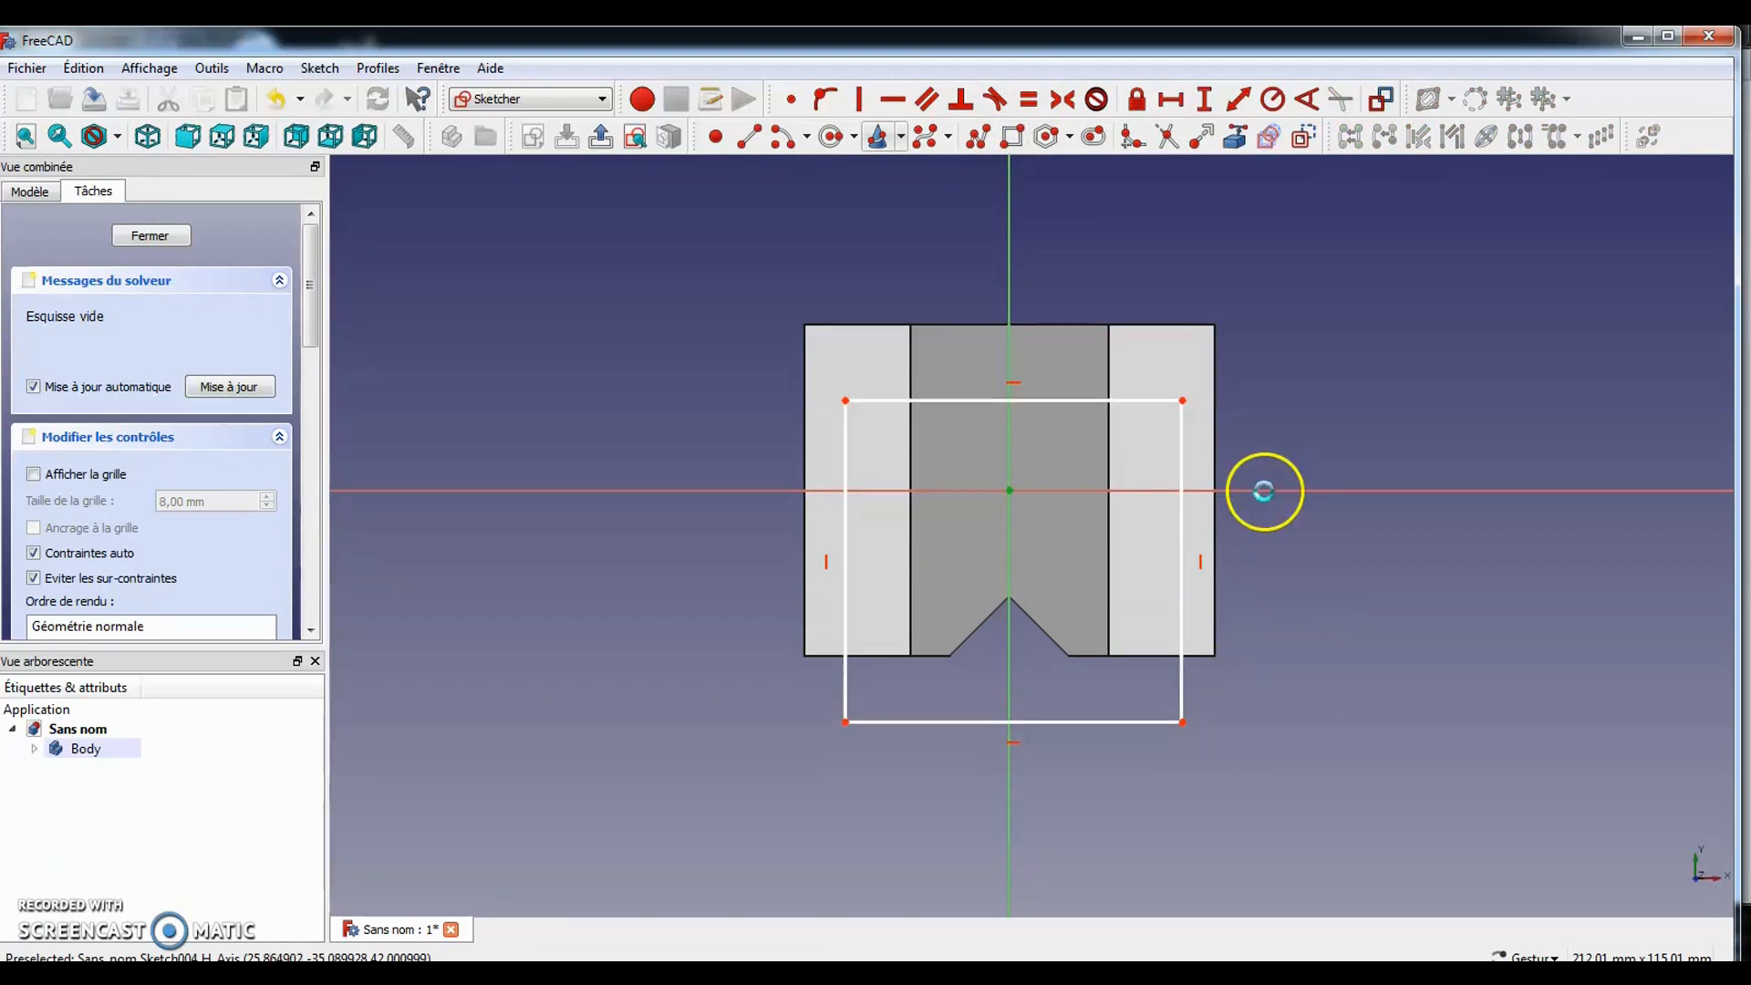
Link the outer edge of the positive X top face, opposite the notched side, as external geometry
right_click(1395, 329)
left_click(1270, 101)
right_click(1303, 310)
Set the vertical distance between the linked edge's outer endpoint and the rectangle's upper positive X corner to 20 mm, checking the plan6 drawing
left_click(1214, 322)
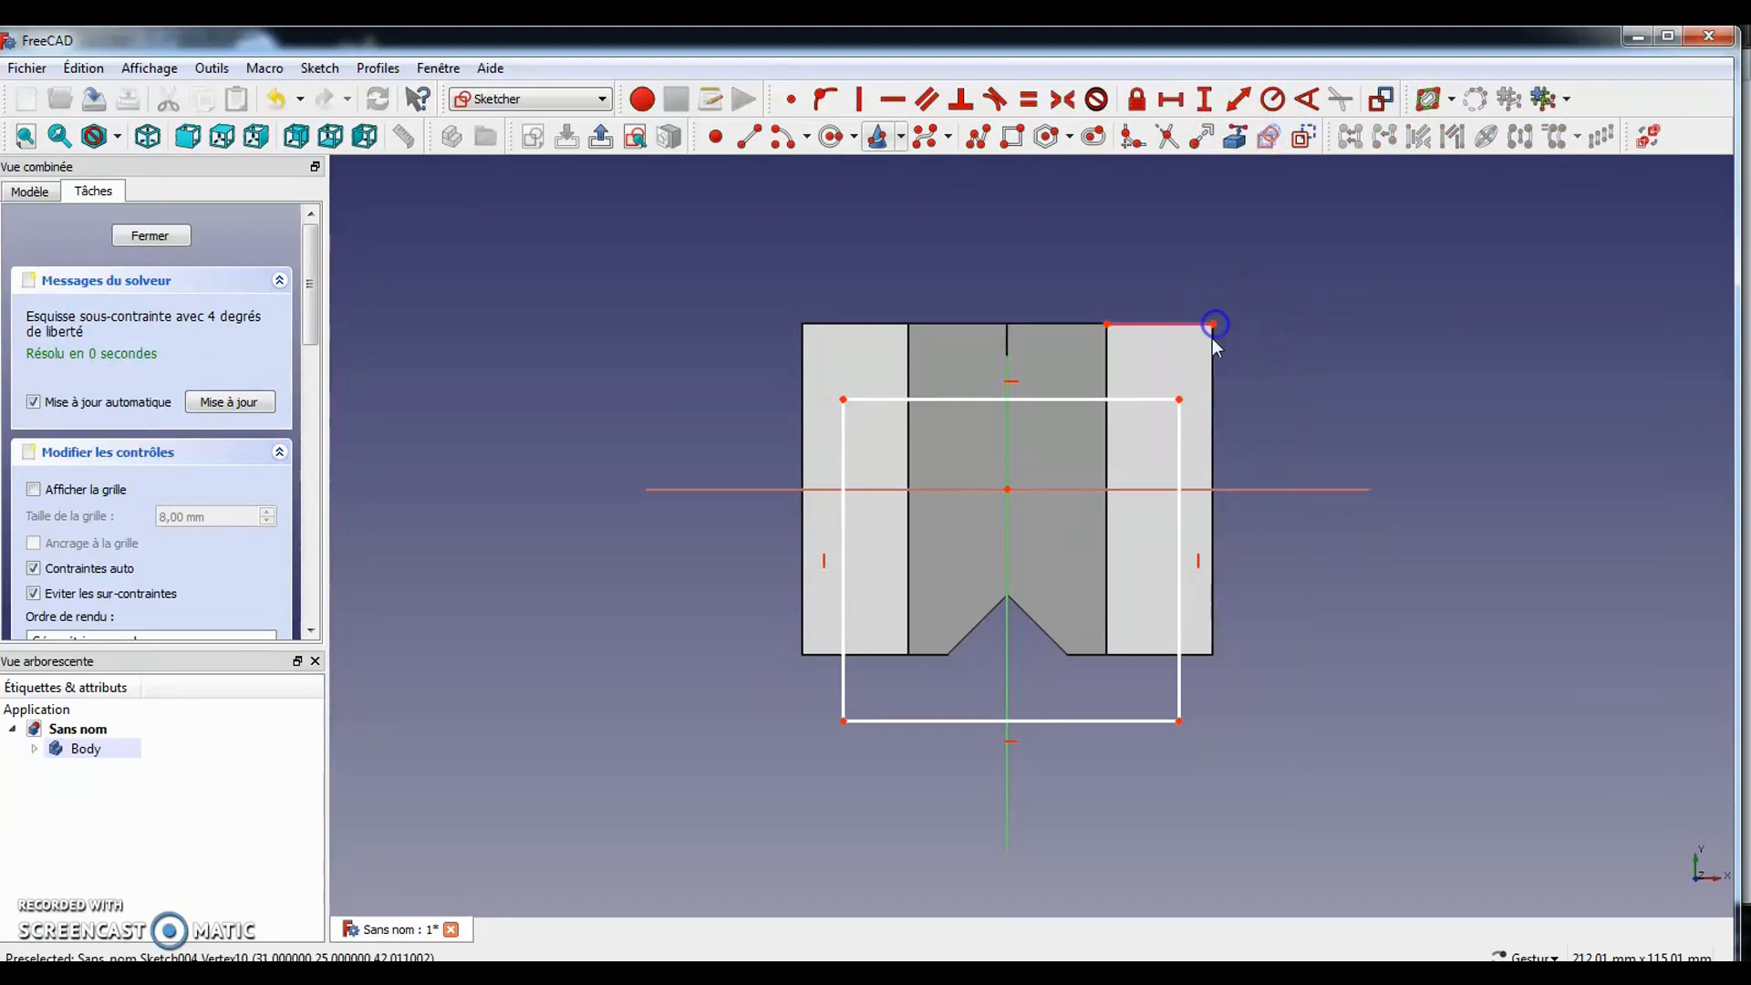
left_click(1179, 410)
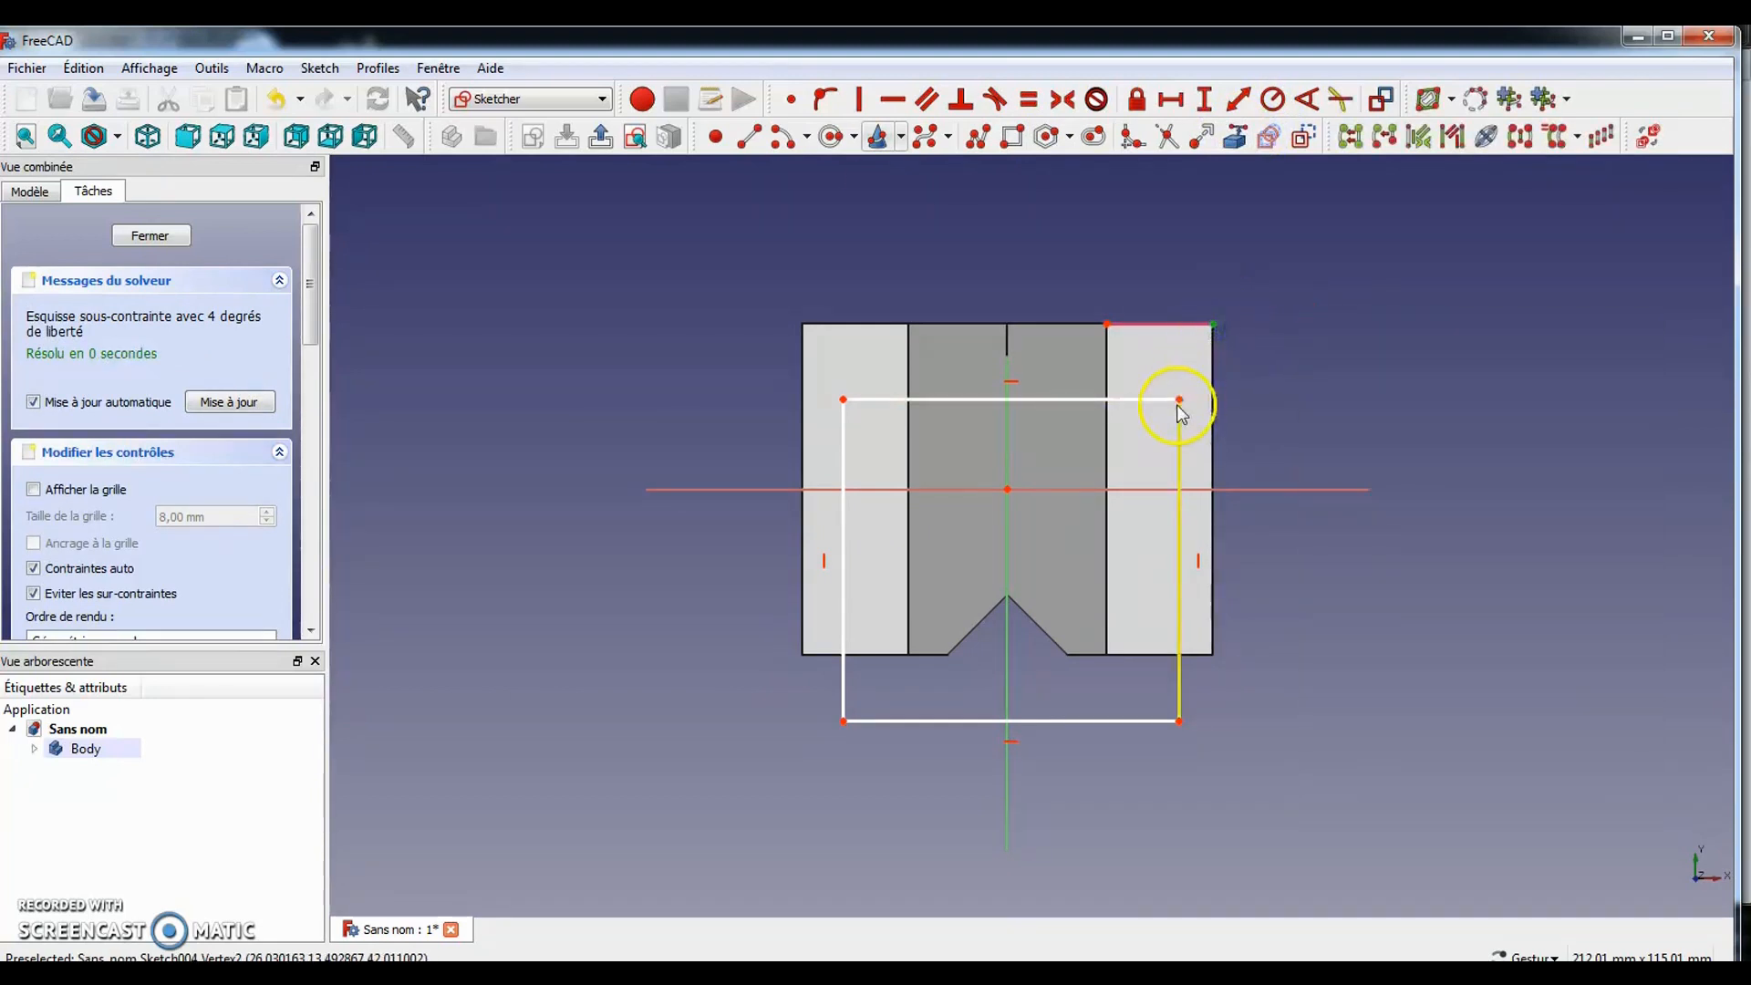
right_click(1276, 381)
left_click(1246, 376)
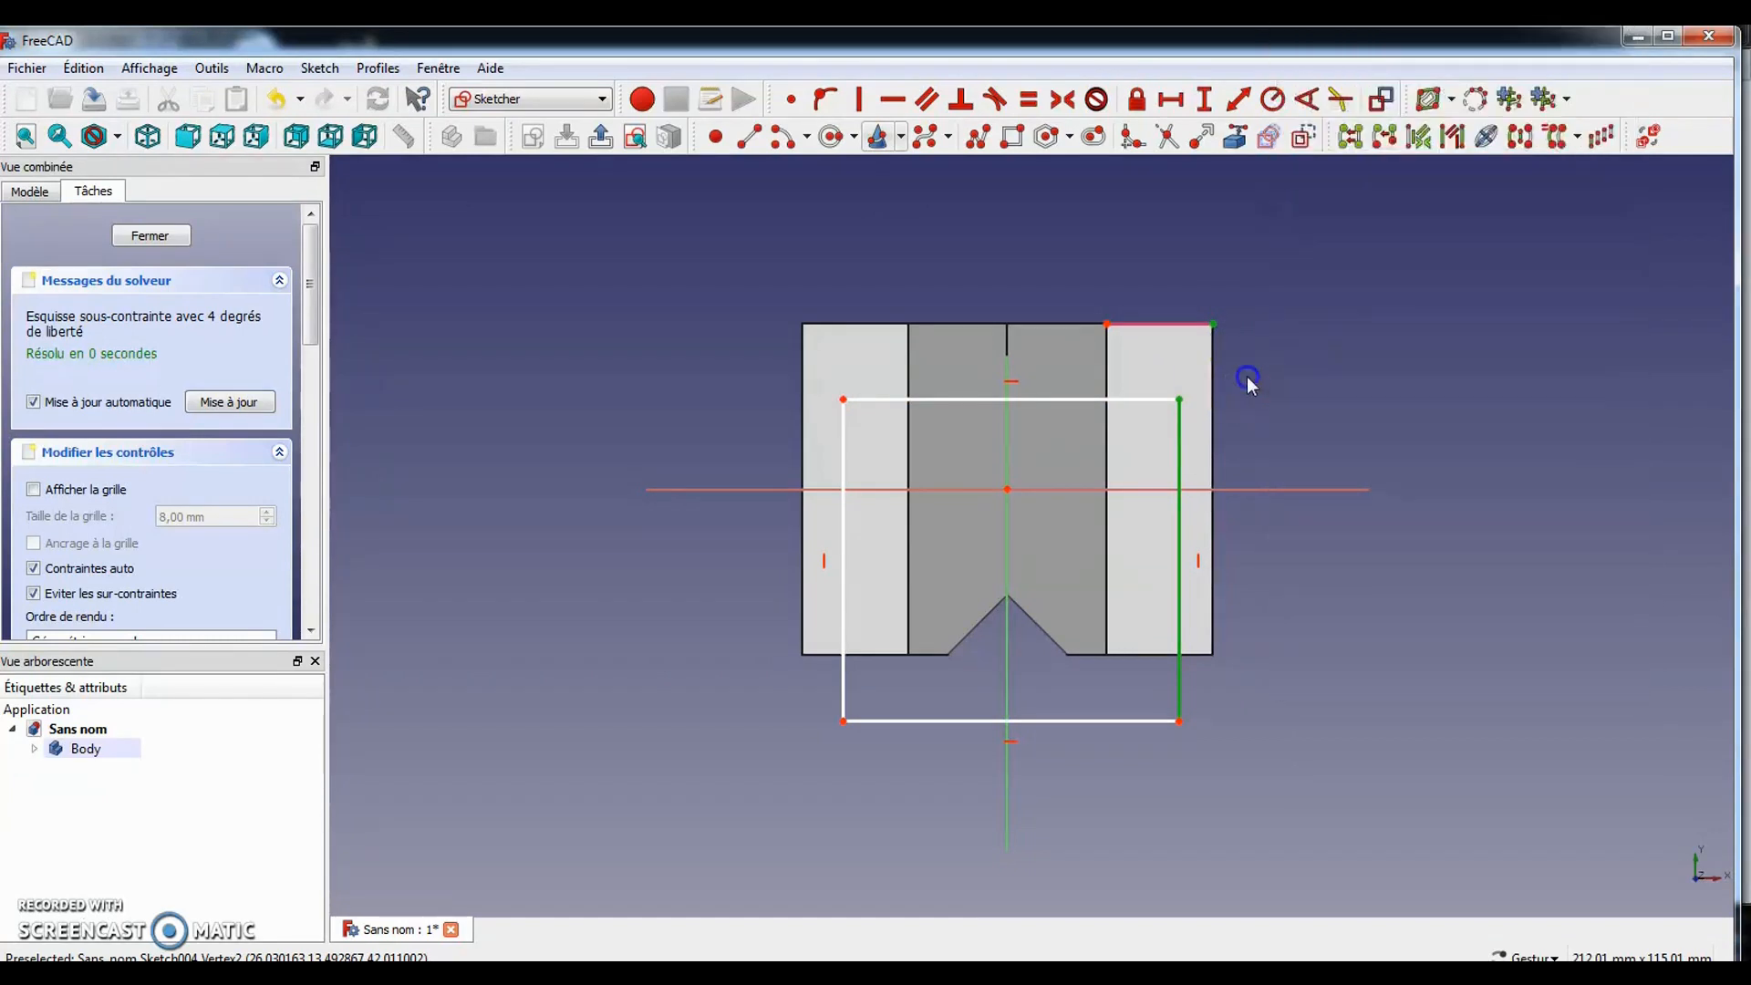
left_click(1213, 327)
left_click(1179, 401)
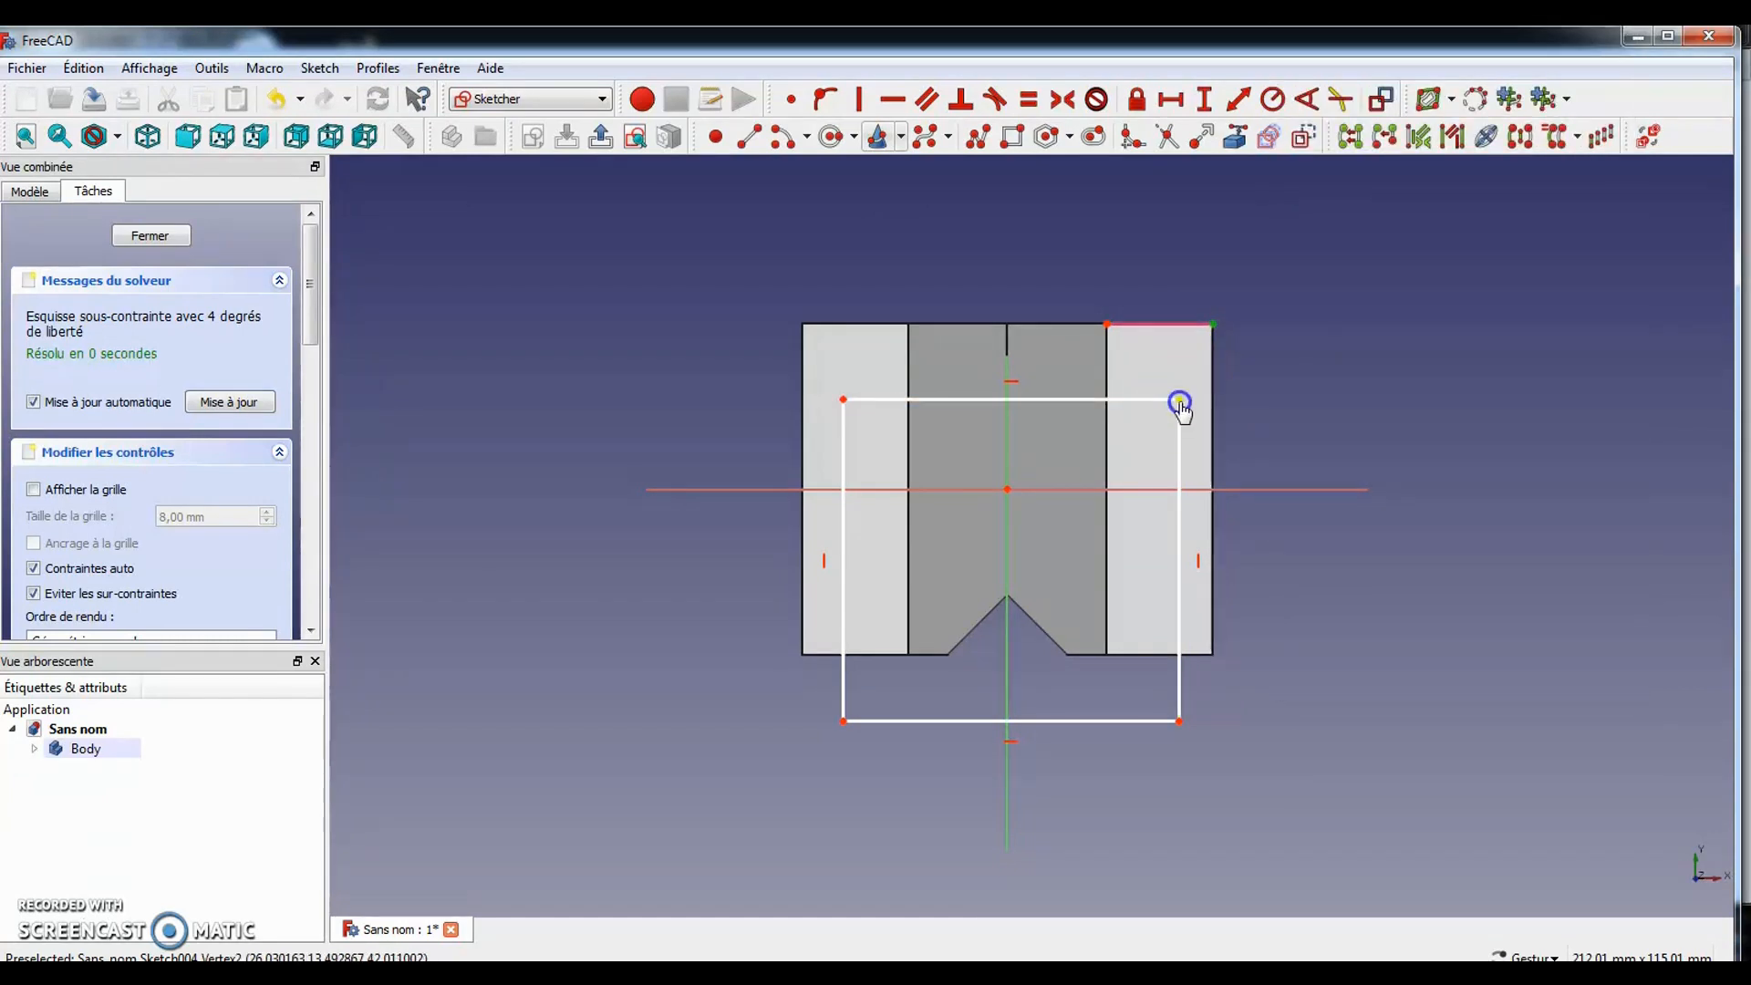
left_click(1207, 100)
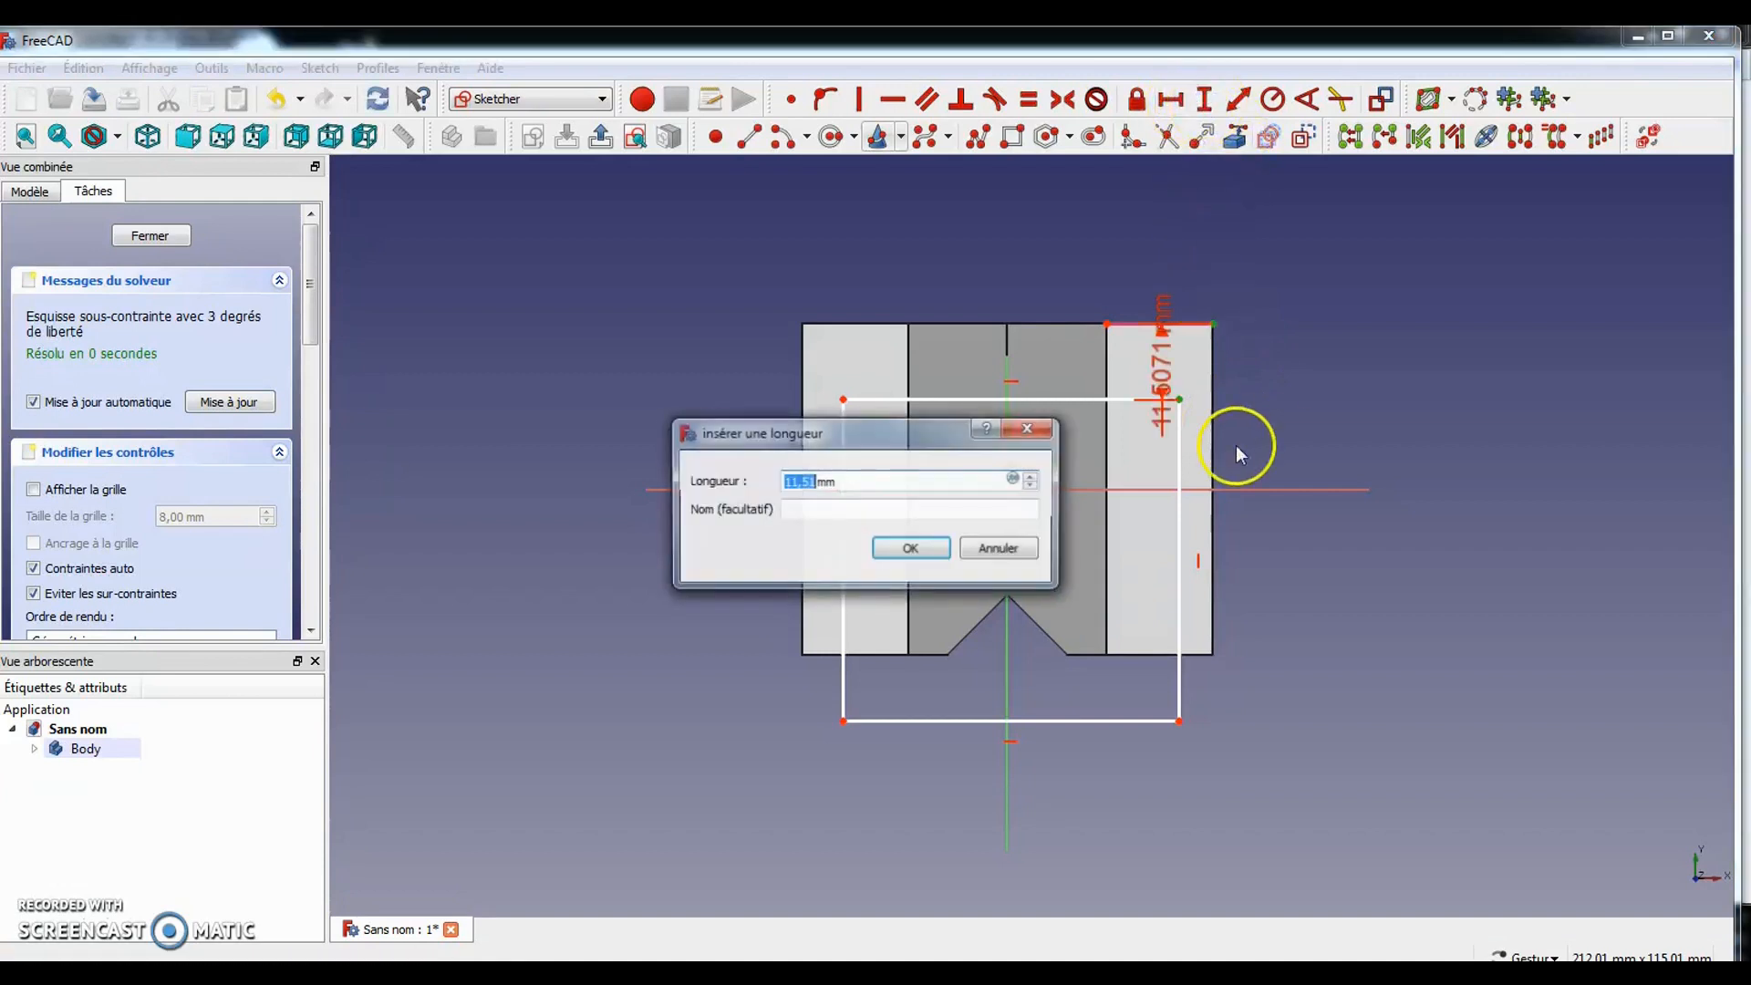
left_click(483, 976)
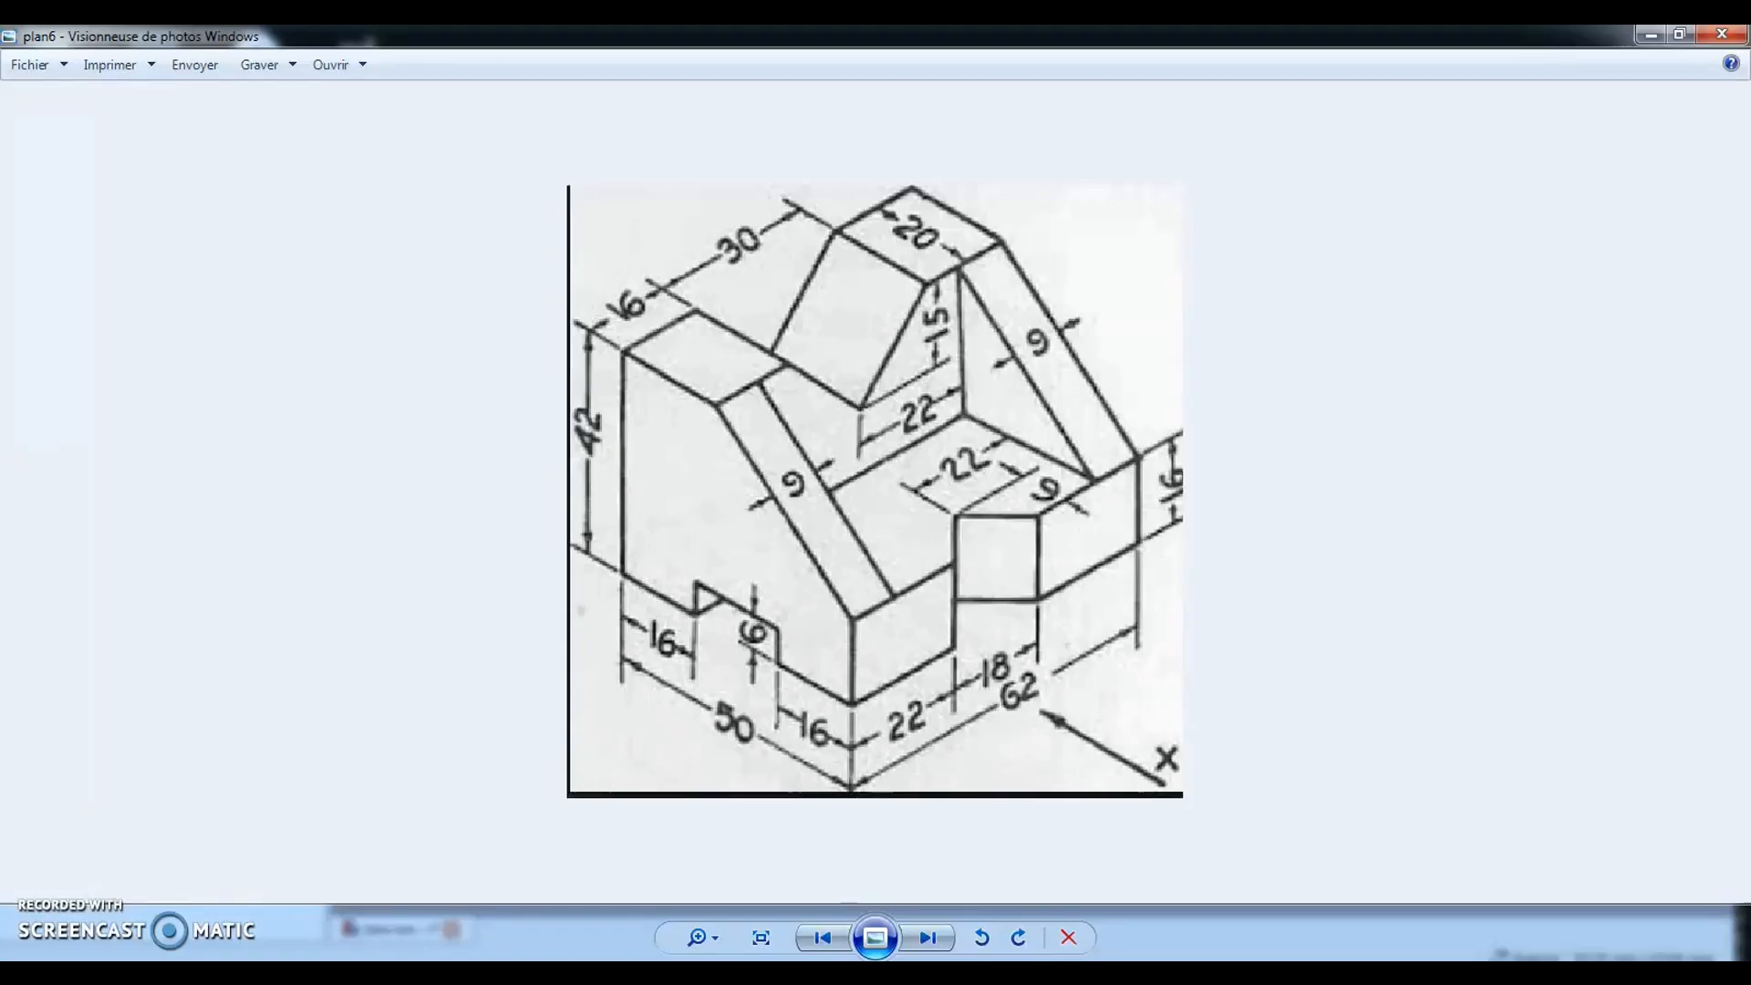
left_click(484, 976)
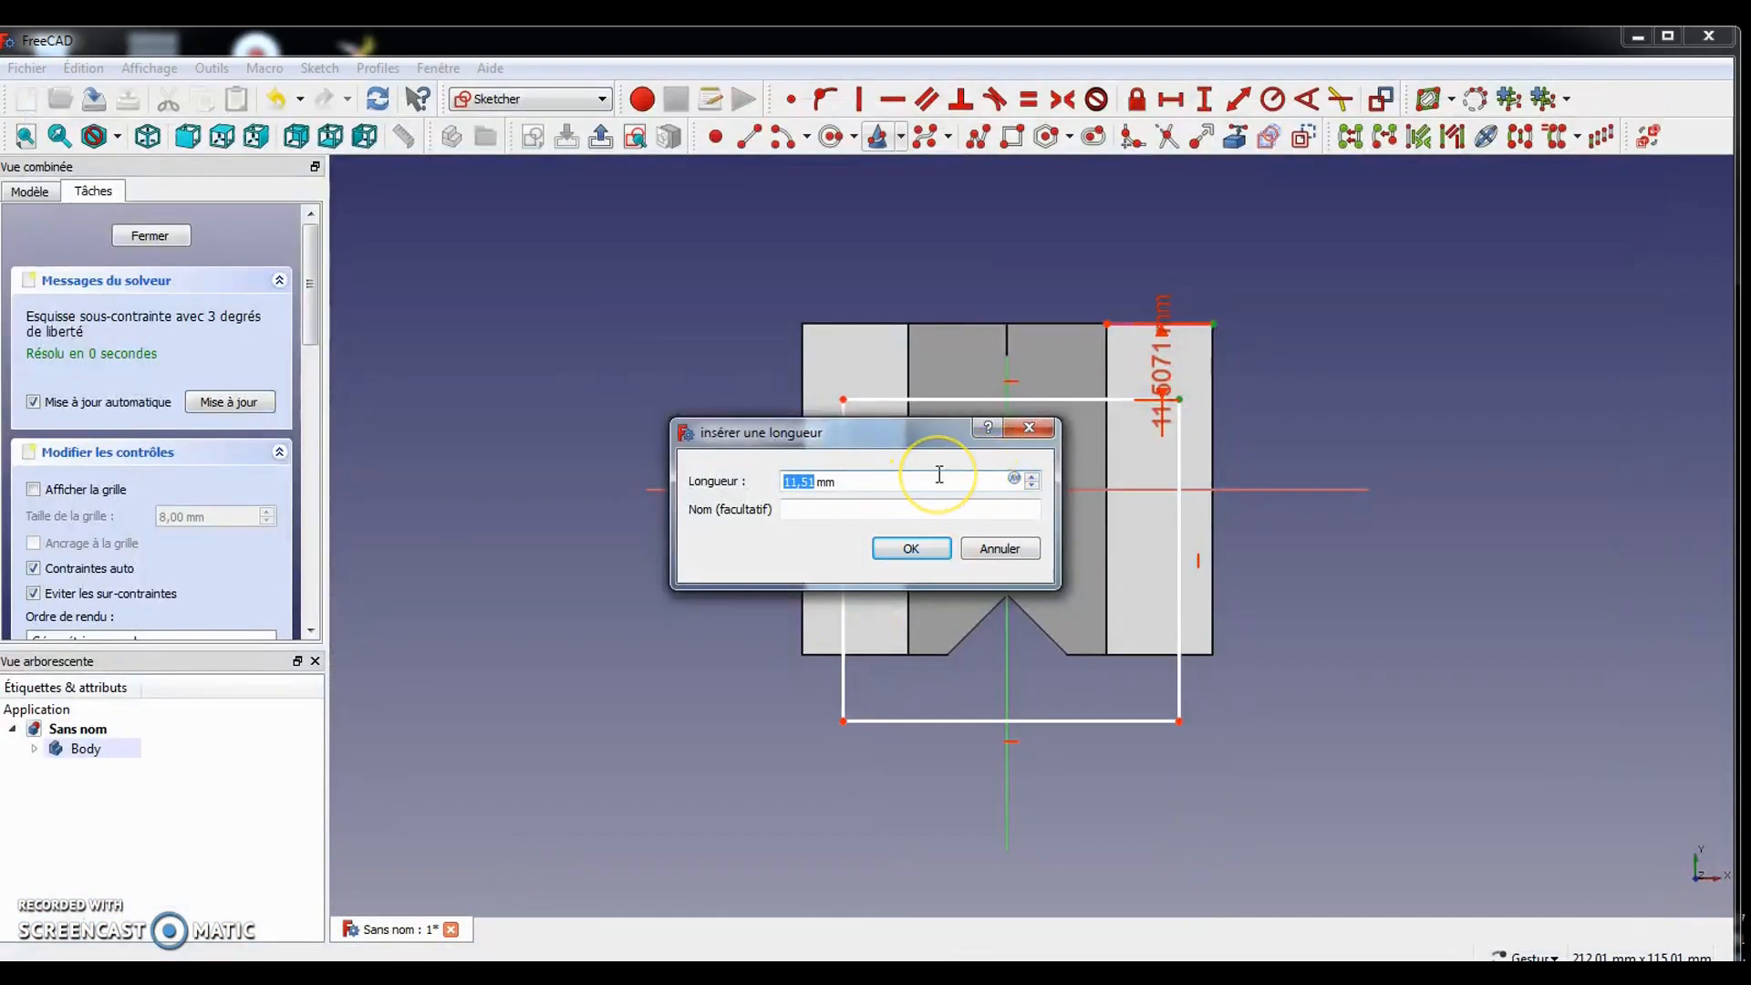
left_click(911, 549)
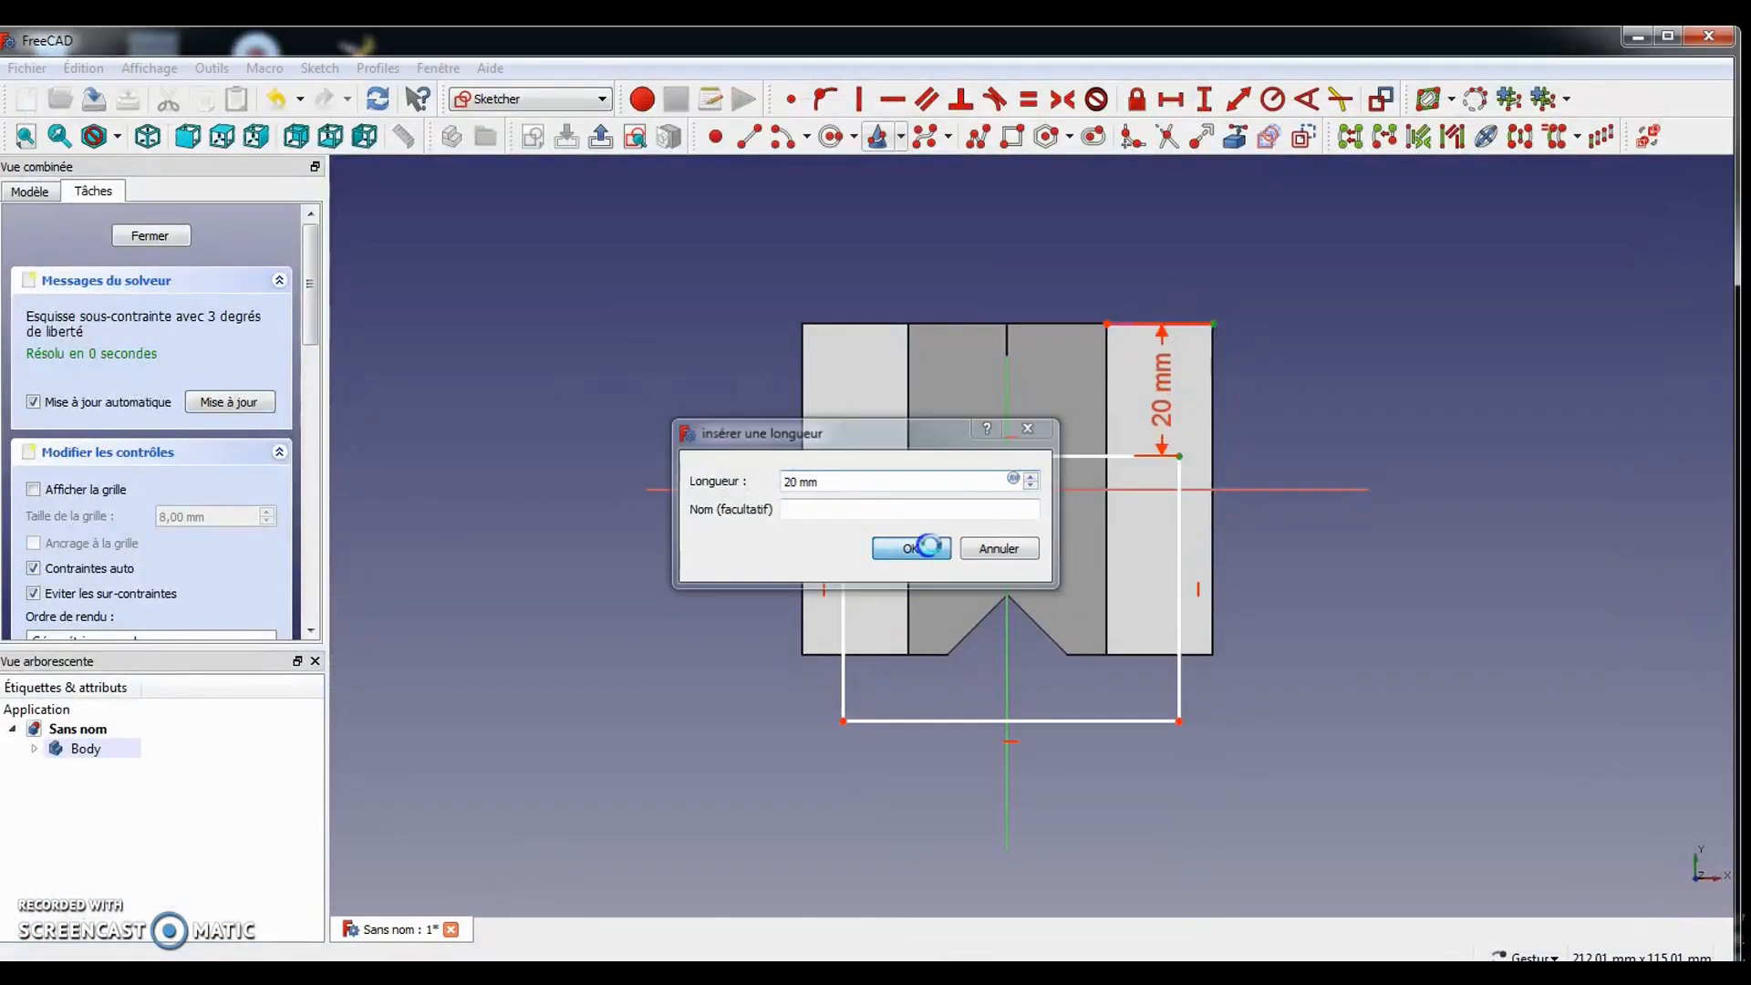
Set the horizontal length of the rectangle's upper edge to 44 mm
left_click(928, 454)
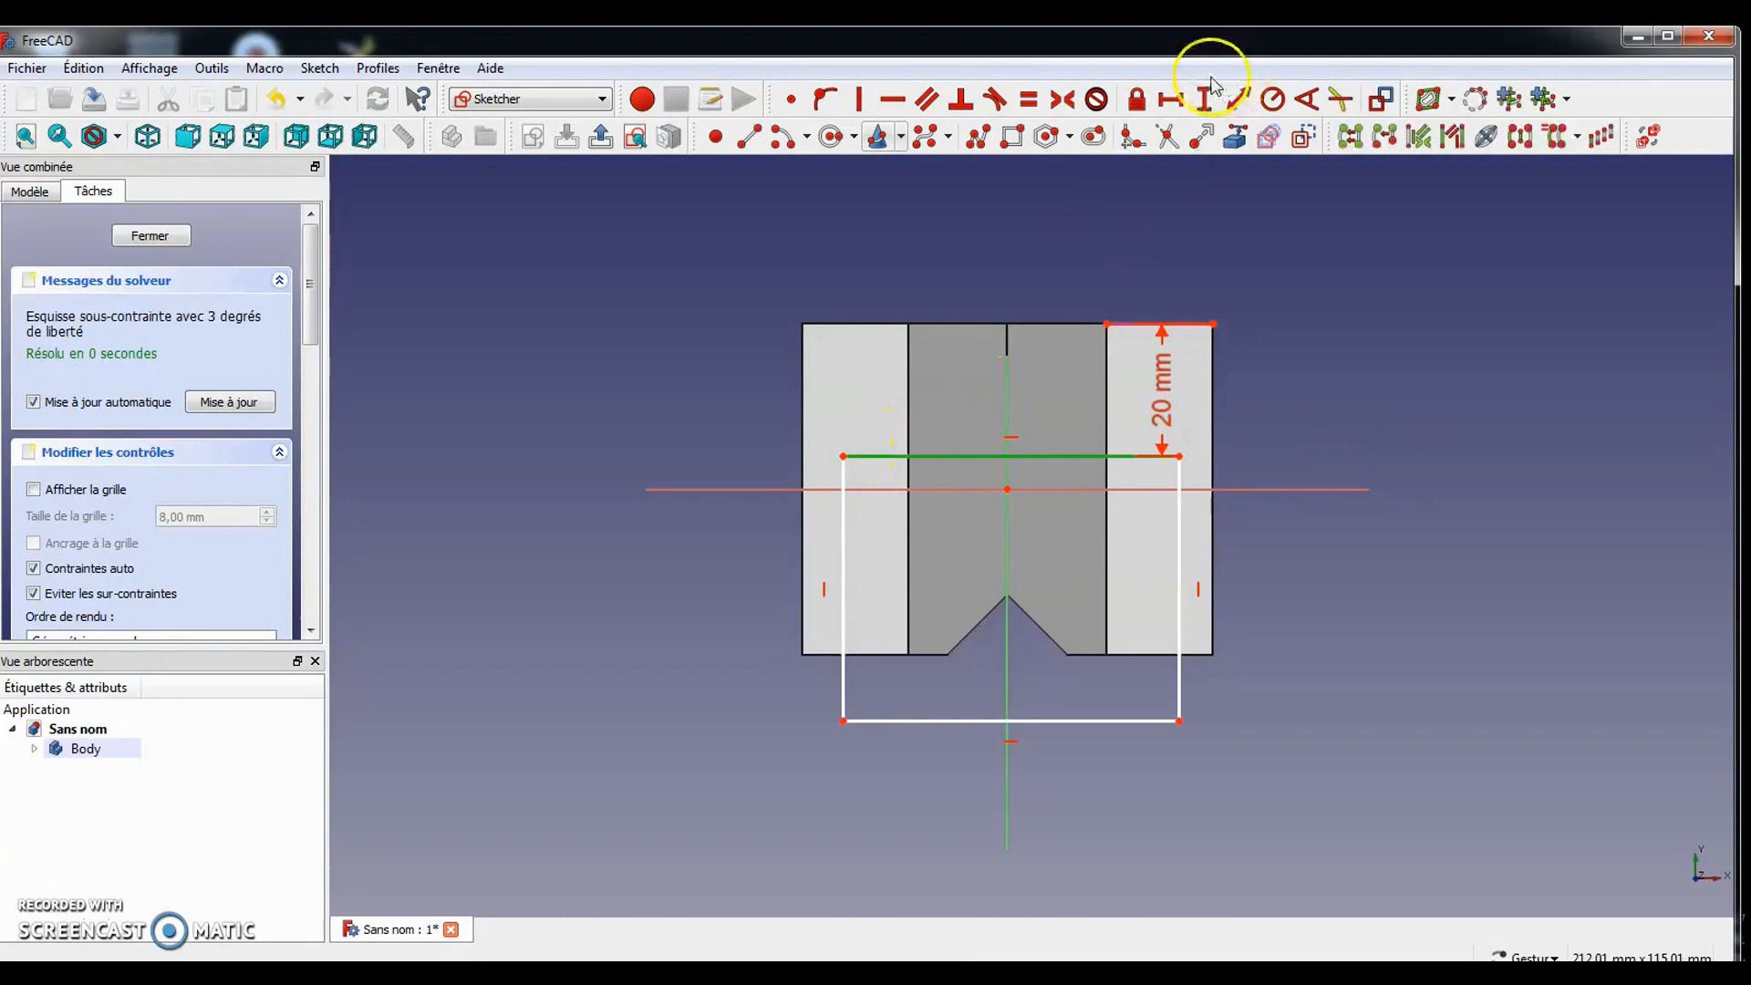
left_click(1170, 98)
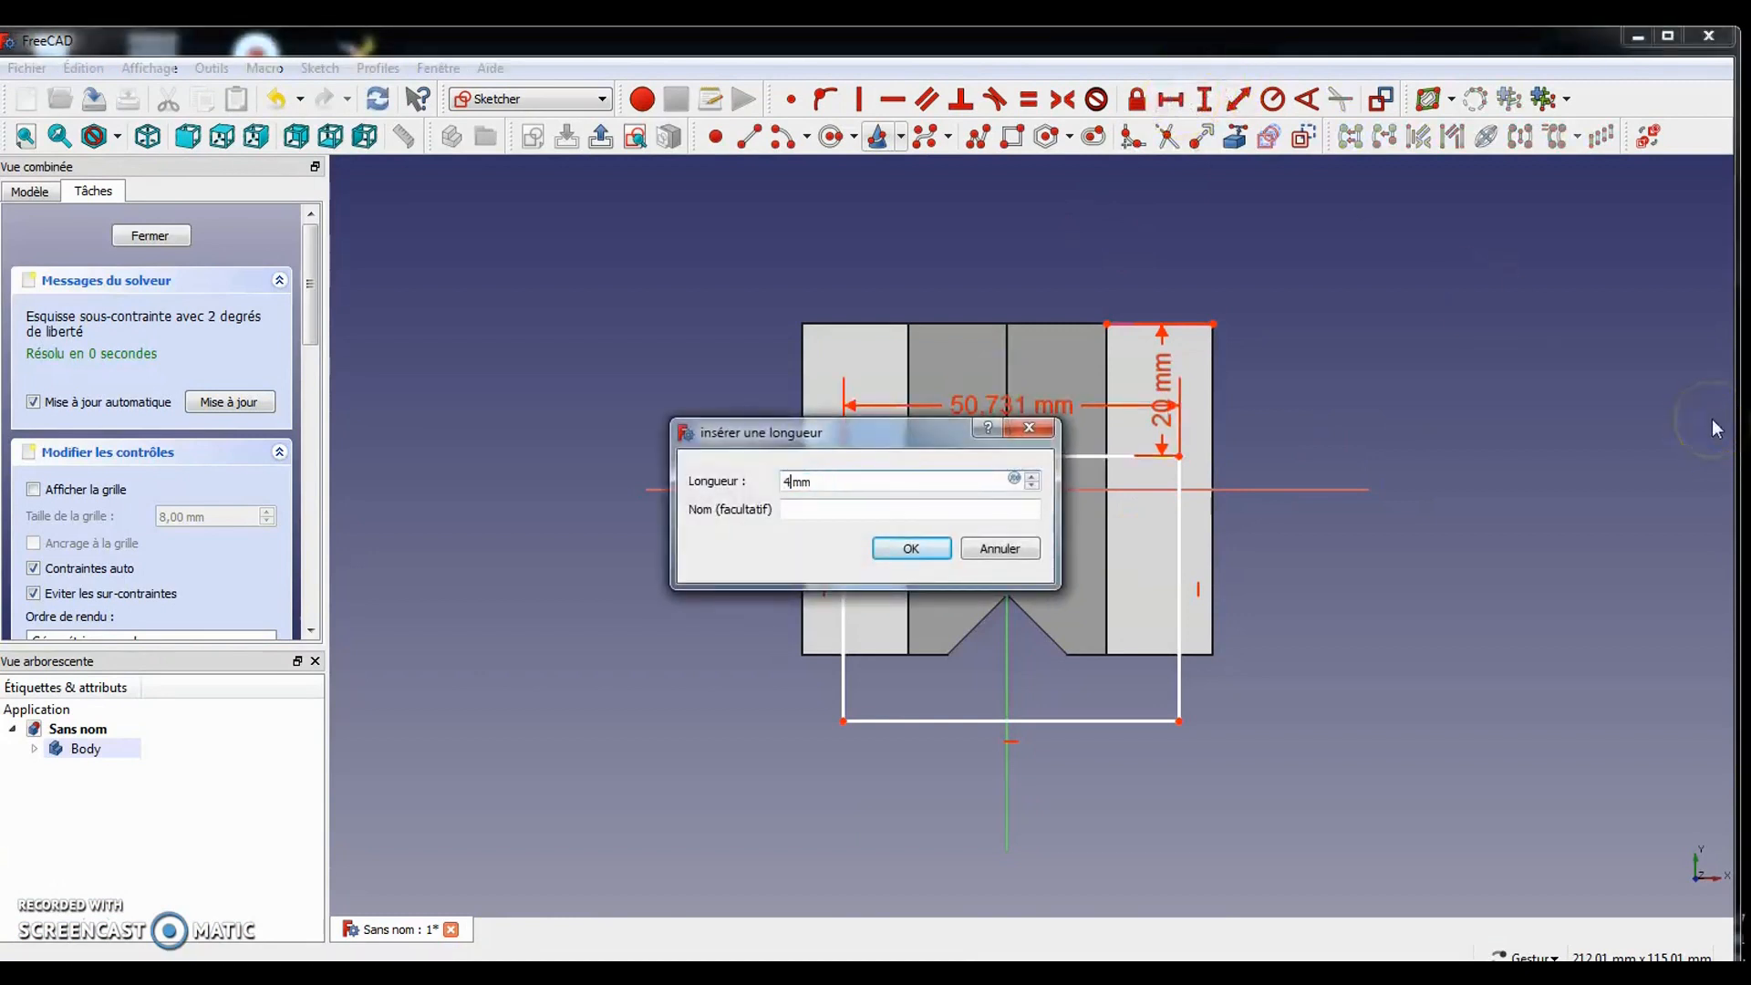
type("44")
left_click(911, 548)
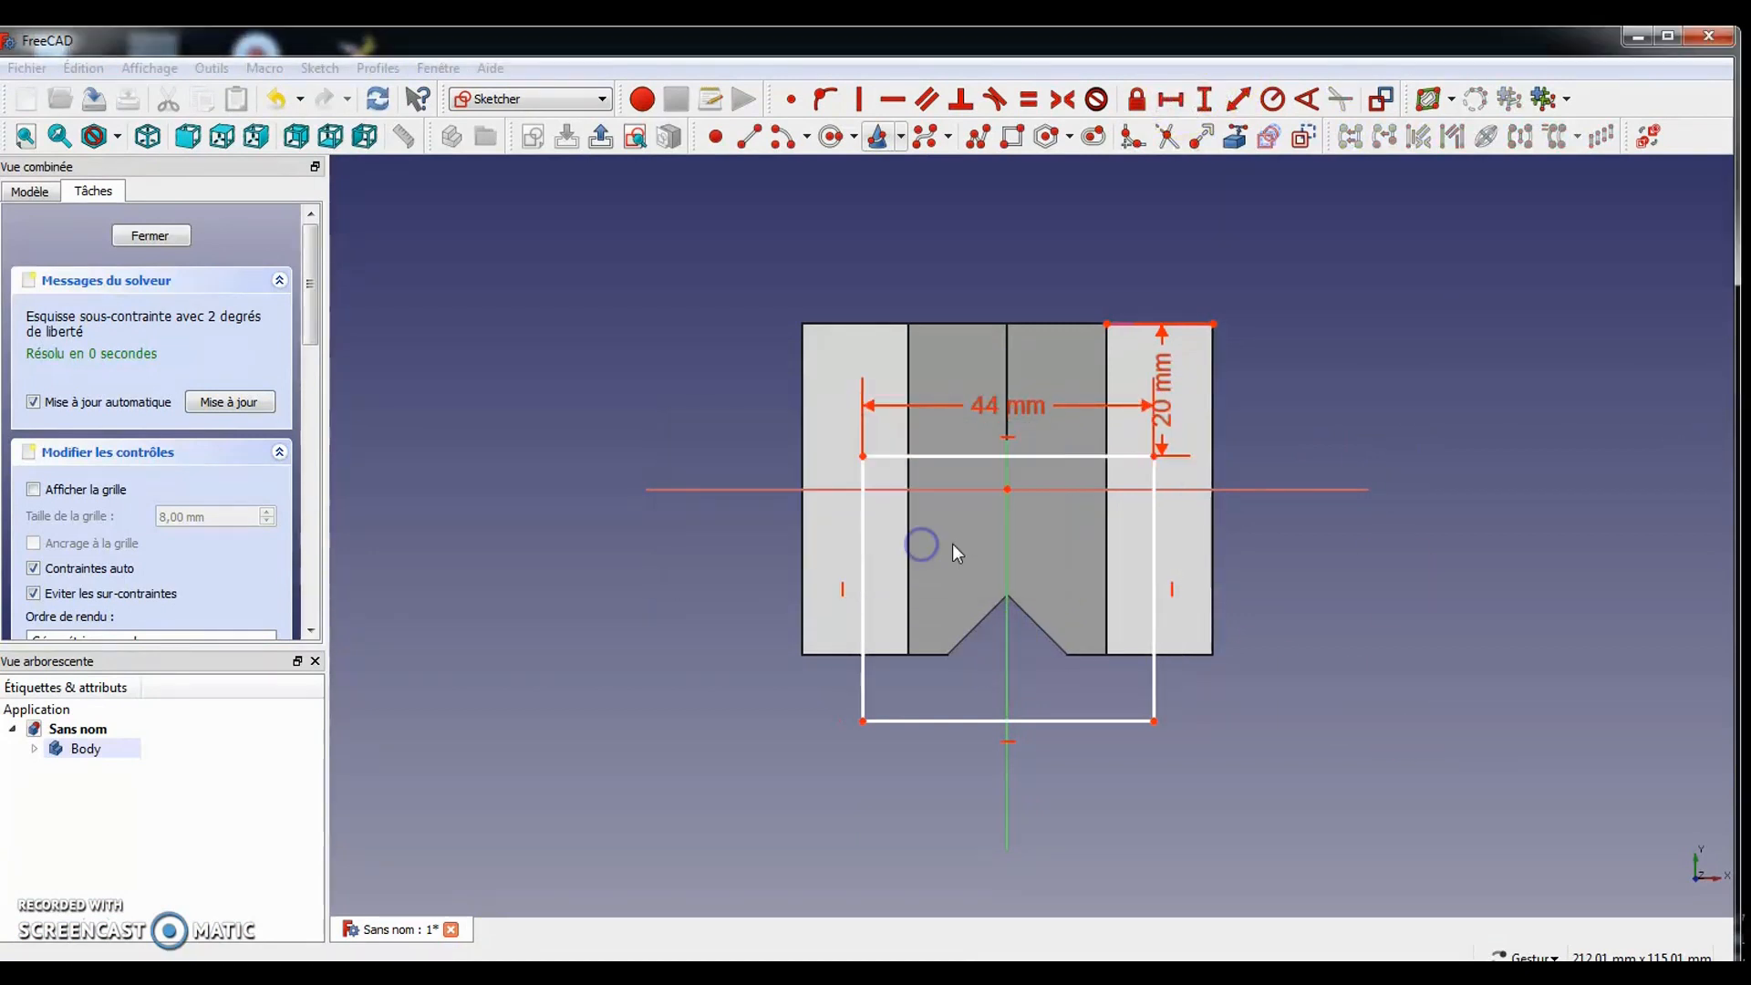
Constrain the rectangle's two upper corners to be symmetric about the vertical axis
left_click(863, 455)
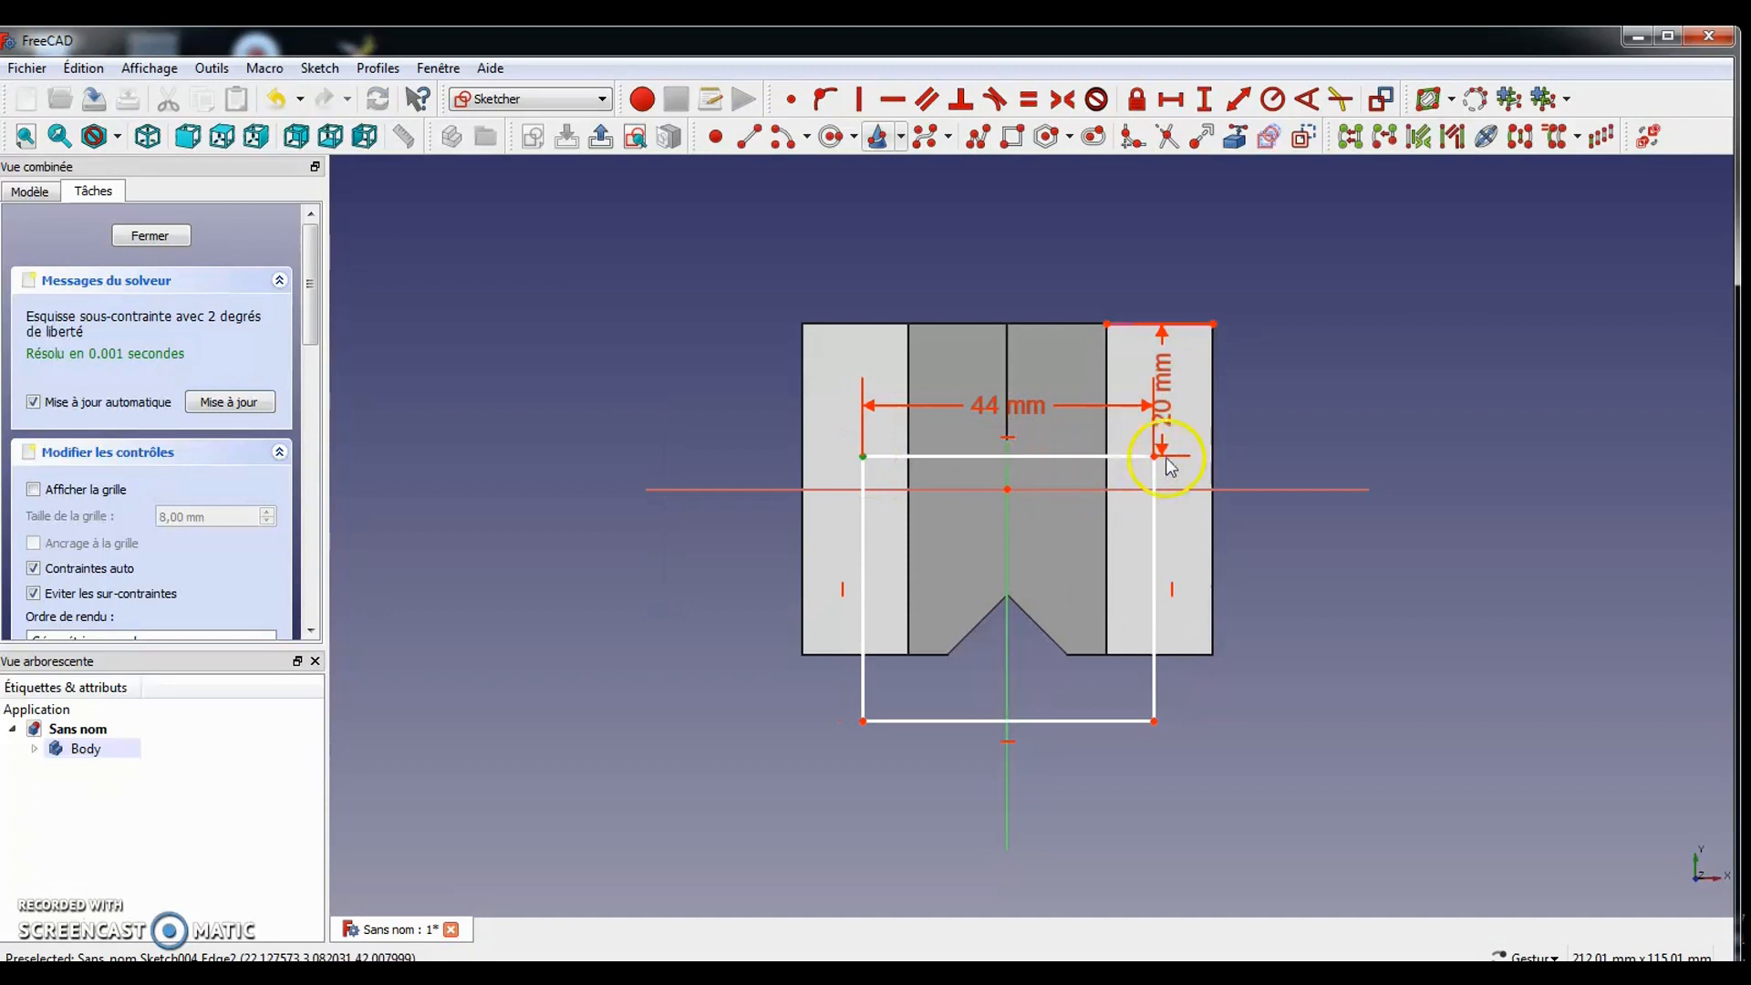
left_click(1153, 456)
left_click(1005, 474)
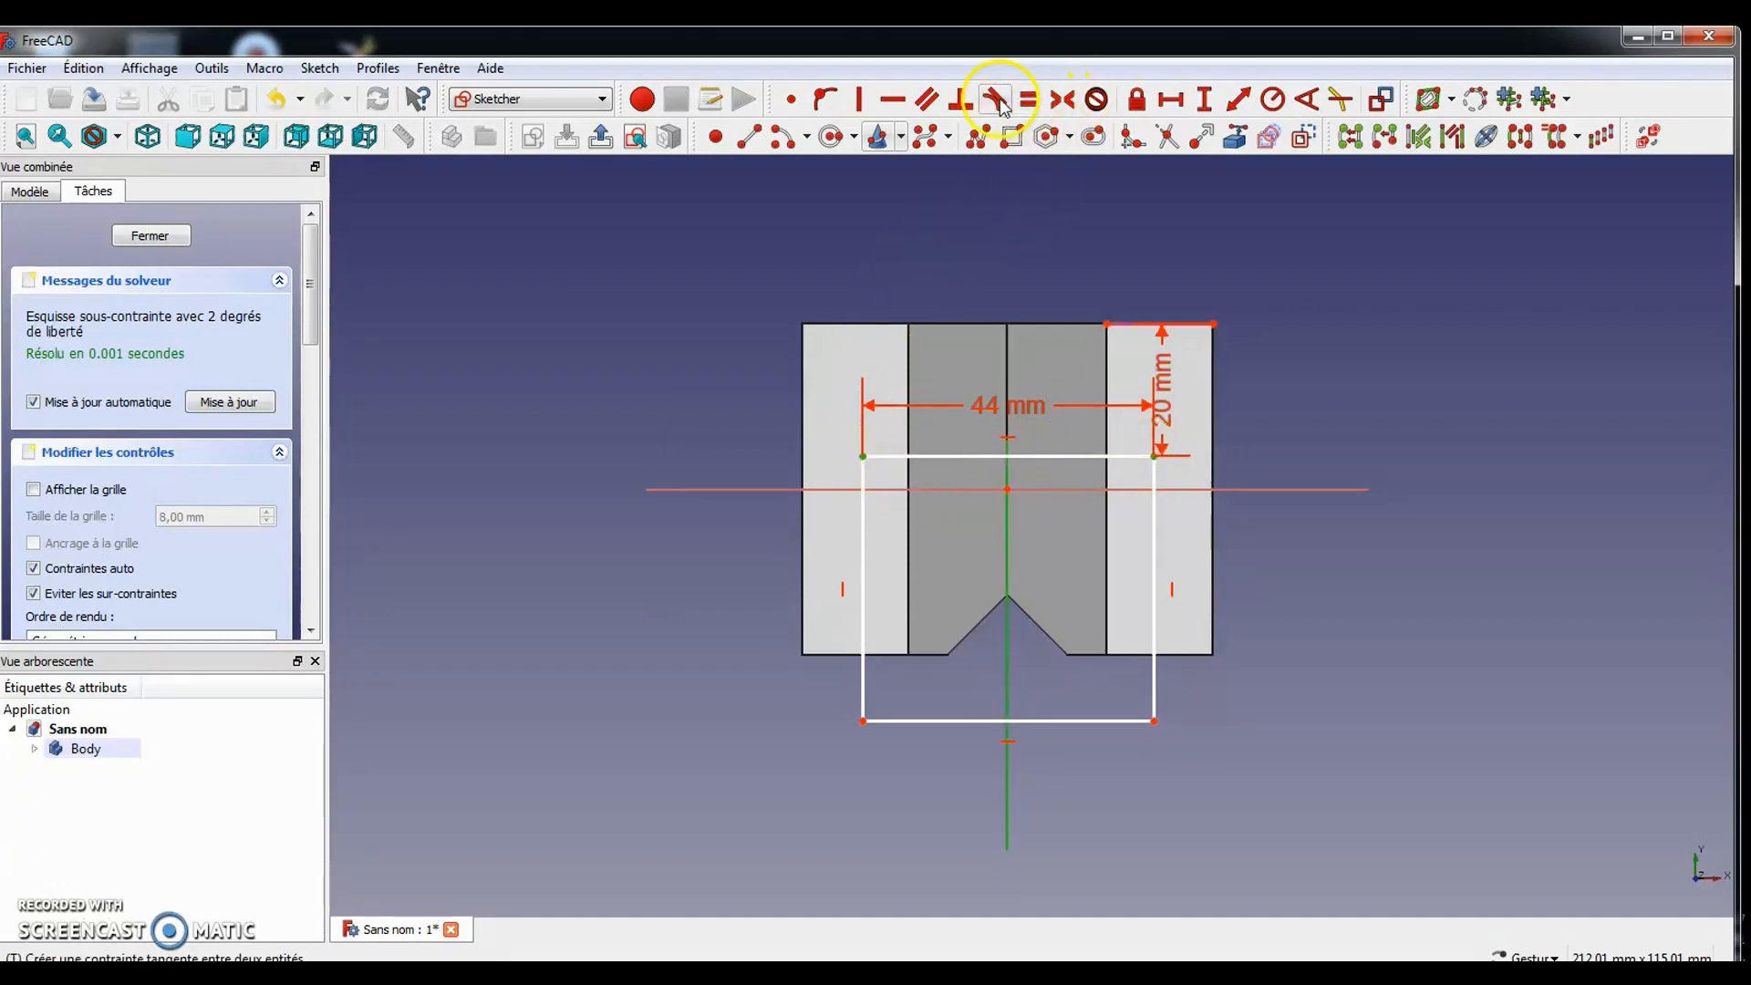
left_click(1077, 98)
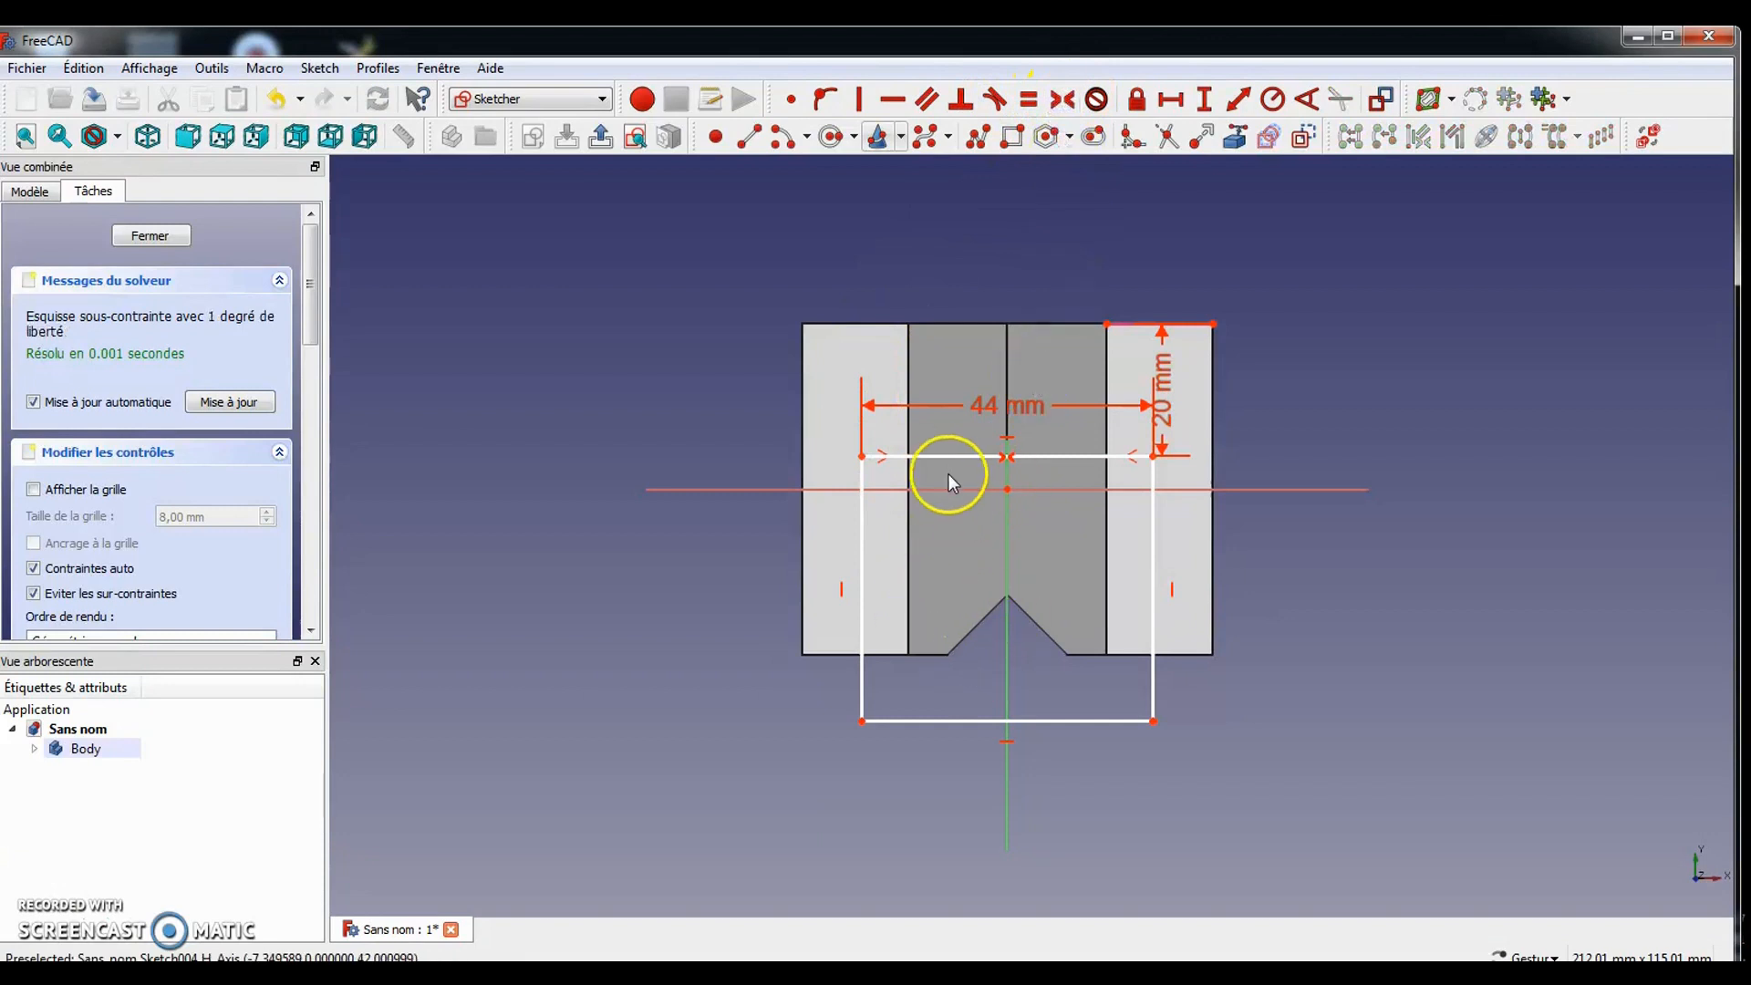
Move the rectangle's lower edge farther outside the block and close the sketch
key("g")
key("c")
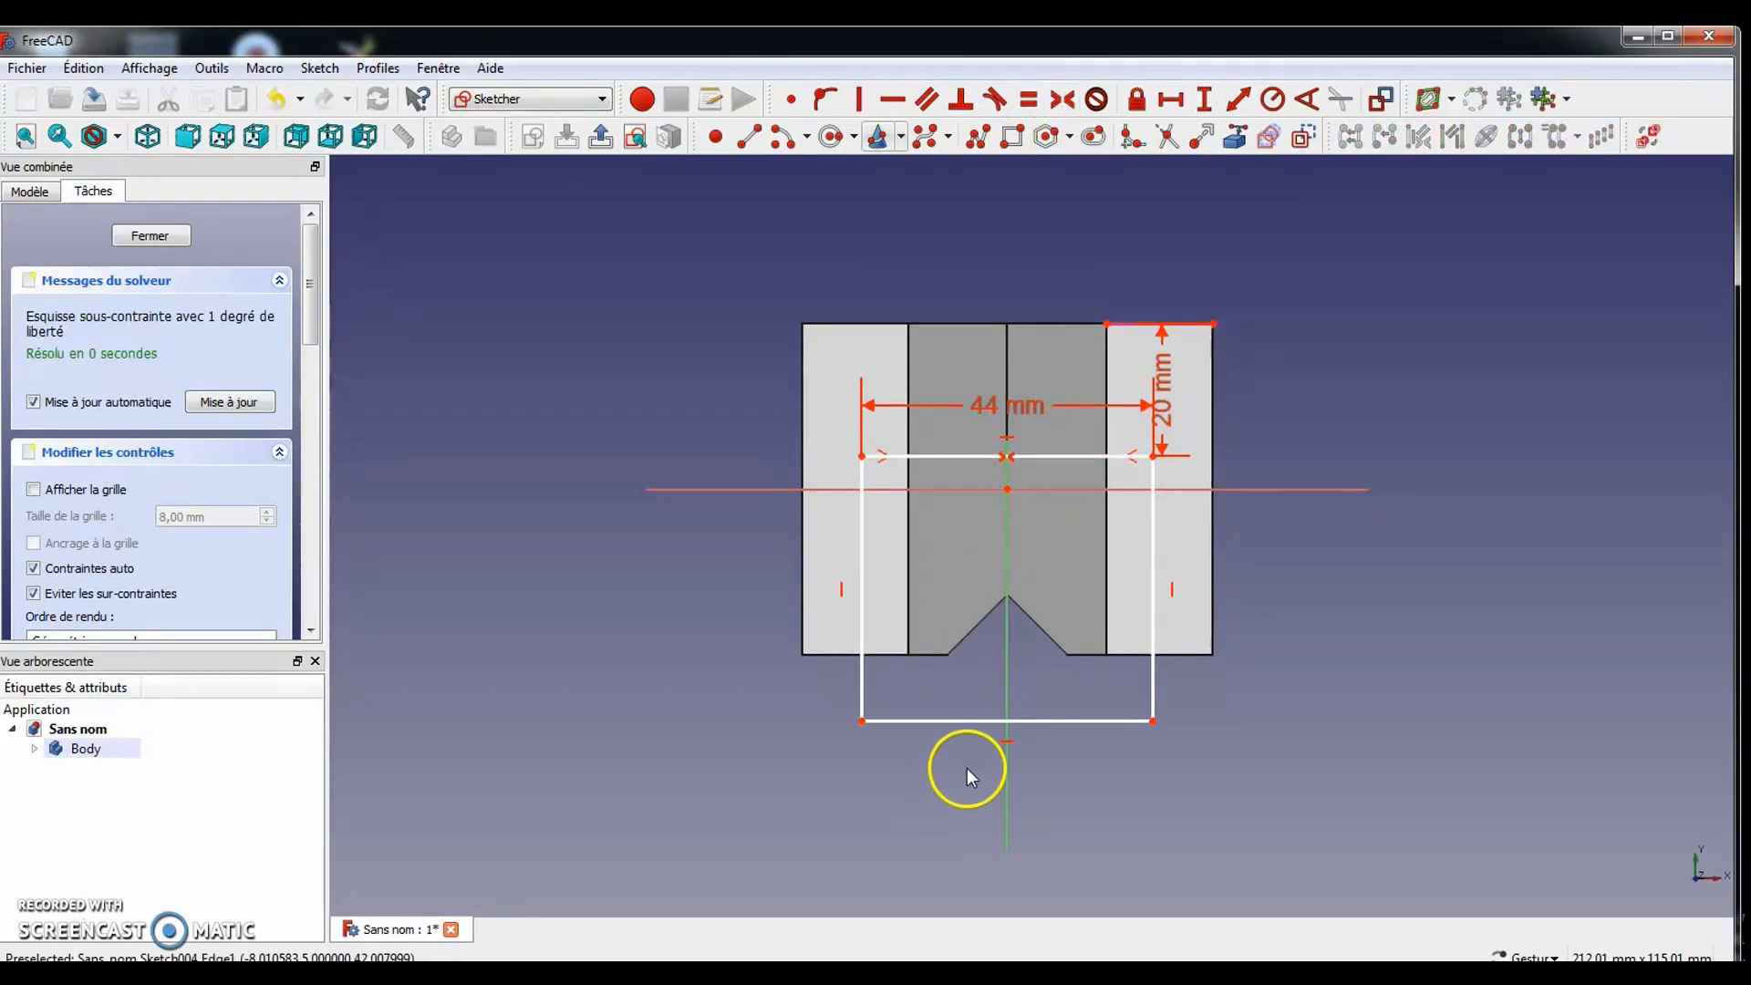
left_click_drag(993, 721, 950, 781)
left_click(155, 236)
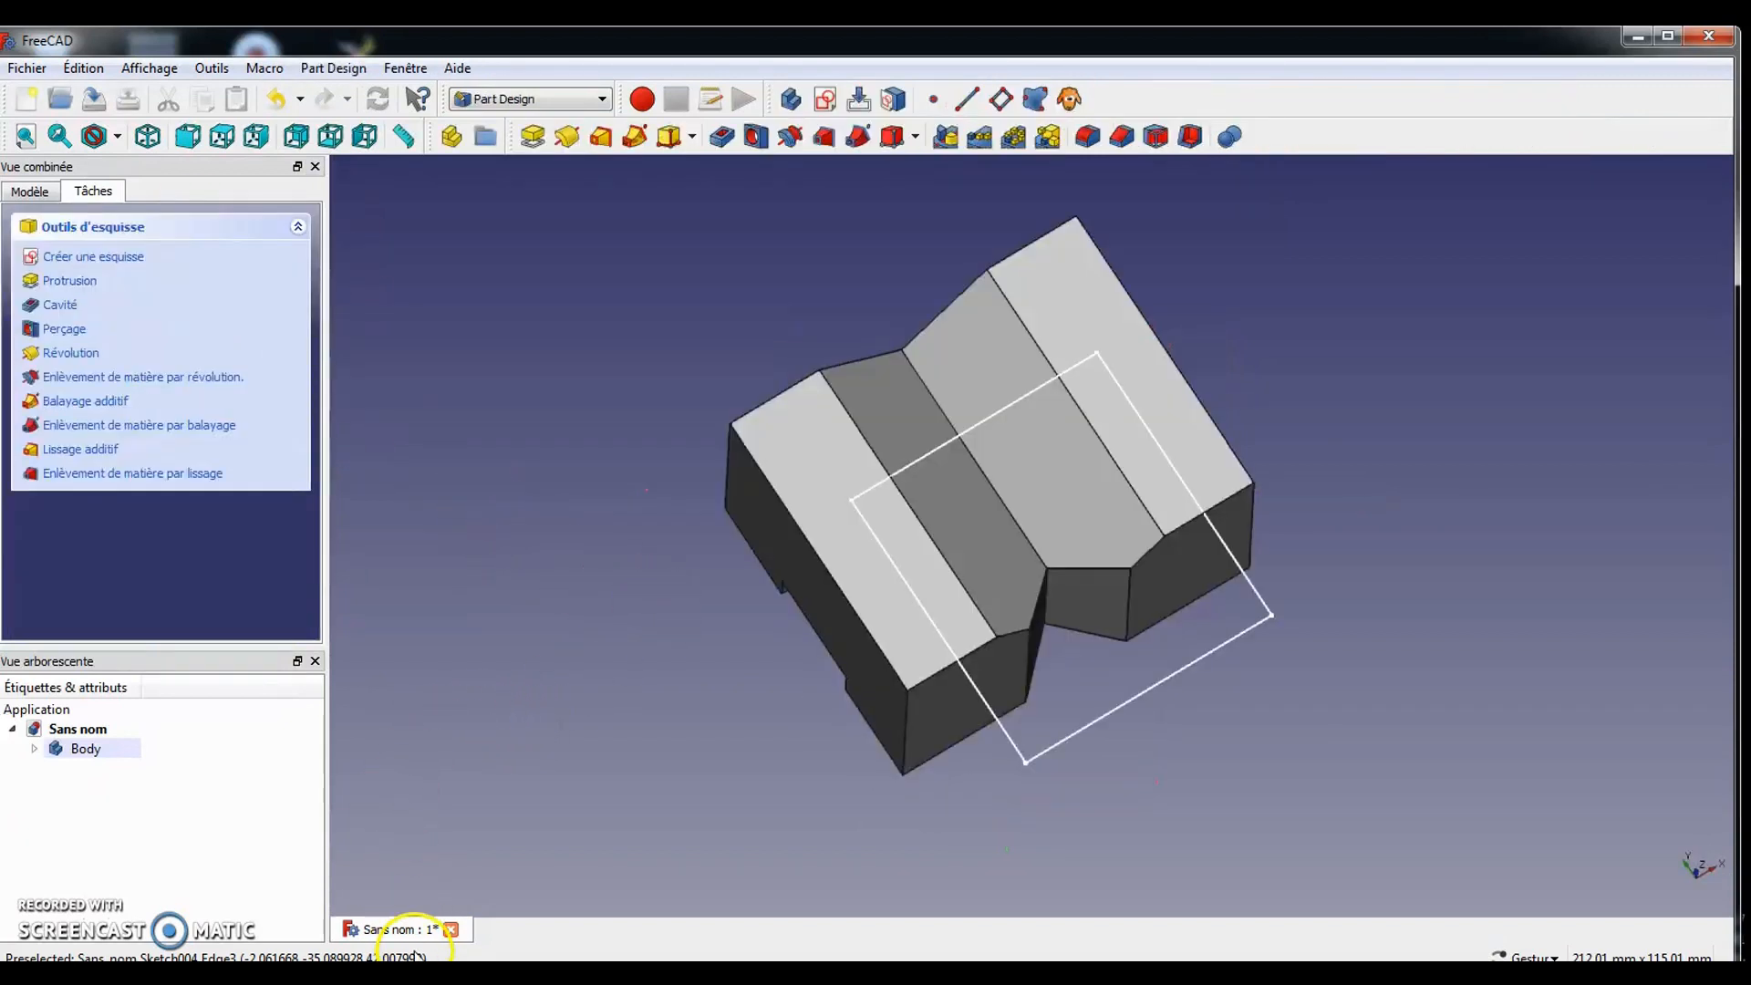
Cut the rectangle as a pocket with a length of 42-16 mm after checking the heights on the plan6 drawing
left_click(431, 860)
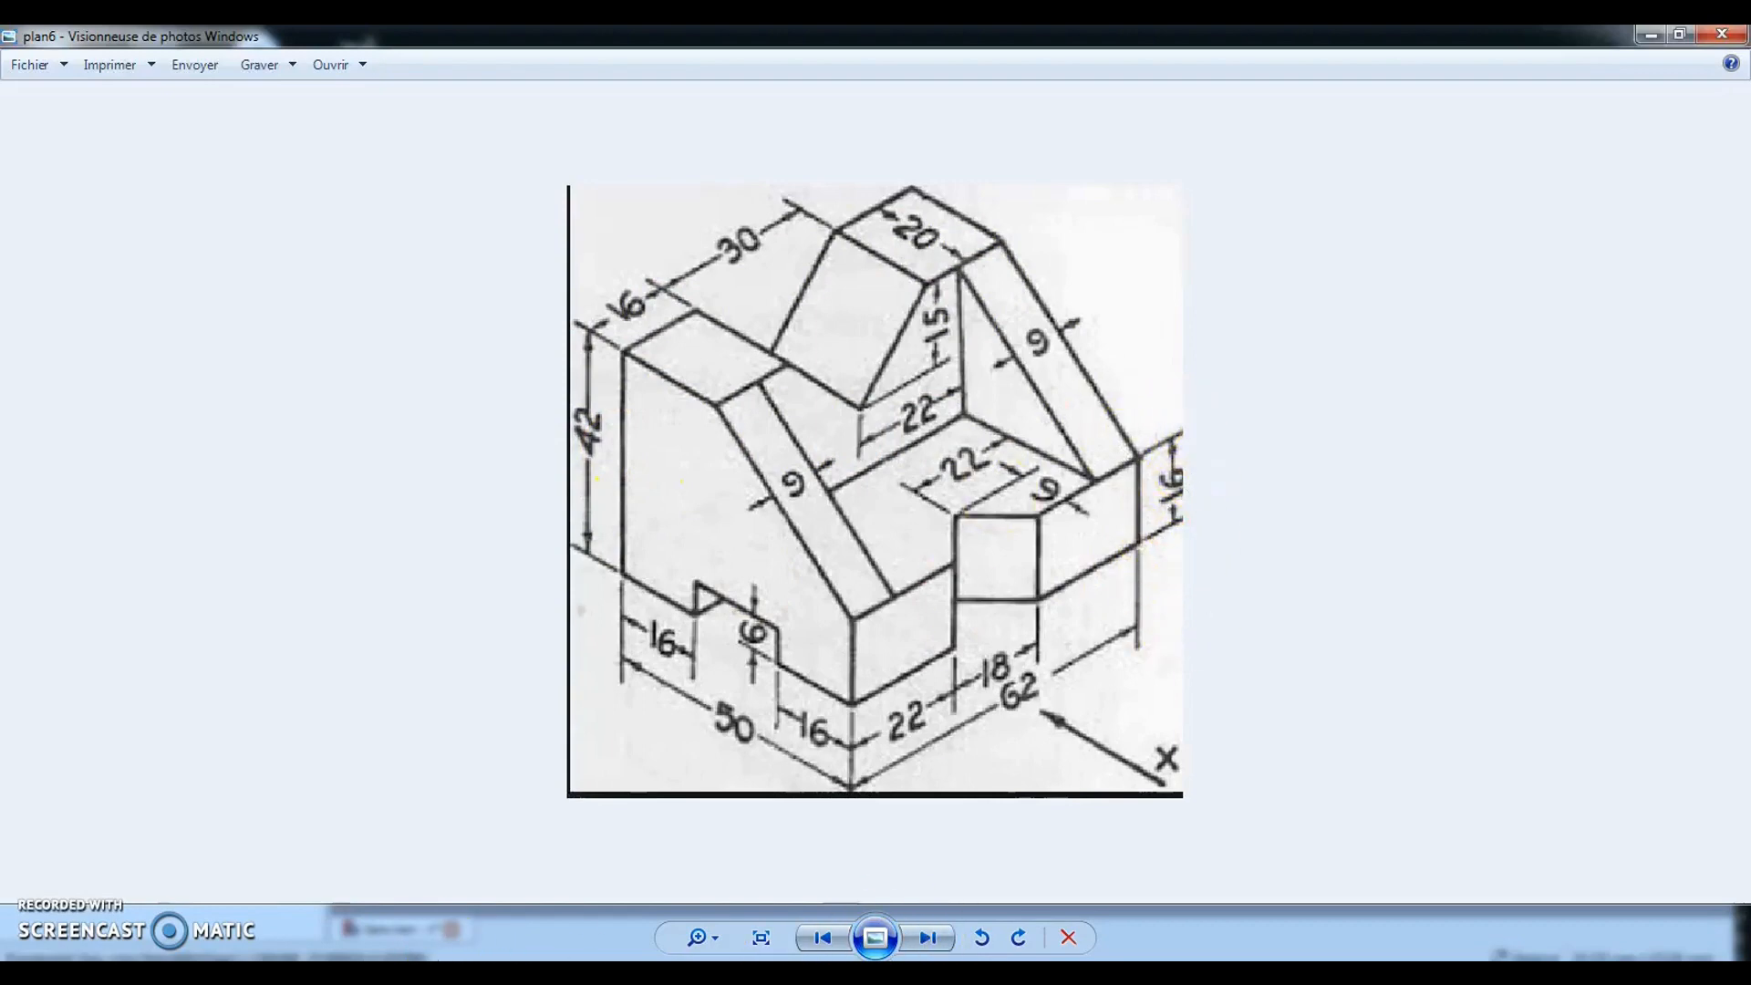
key("alt+Tab")
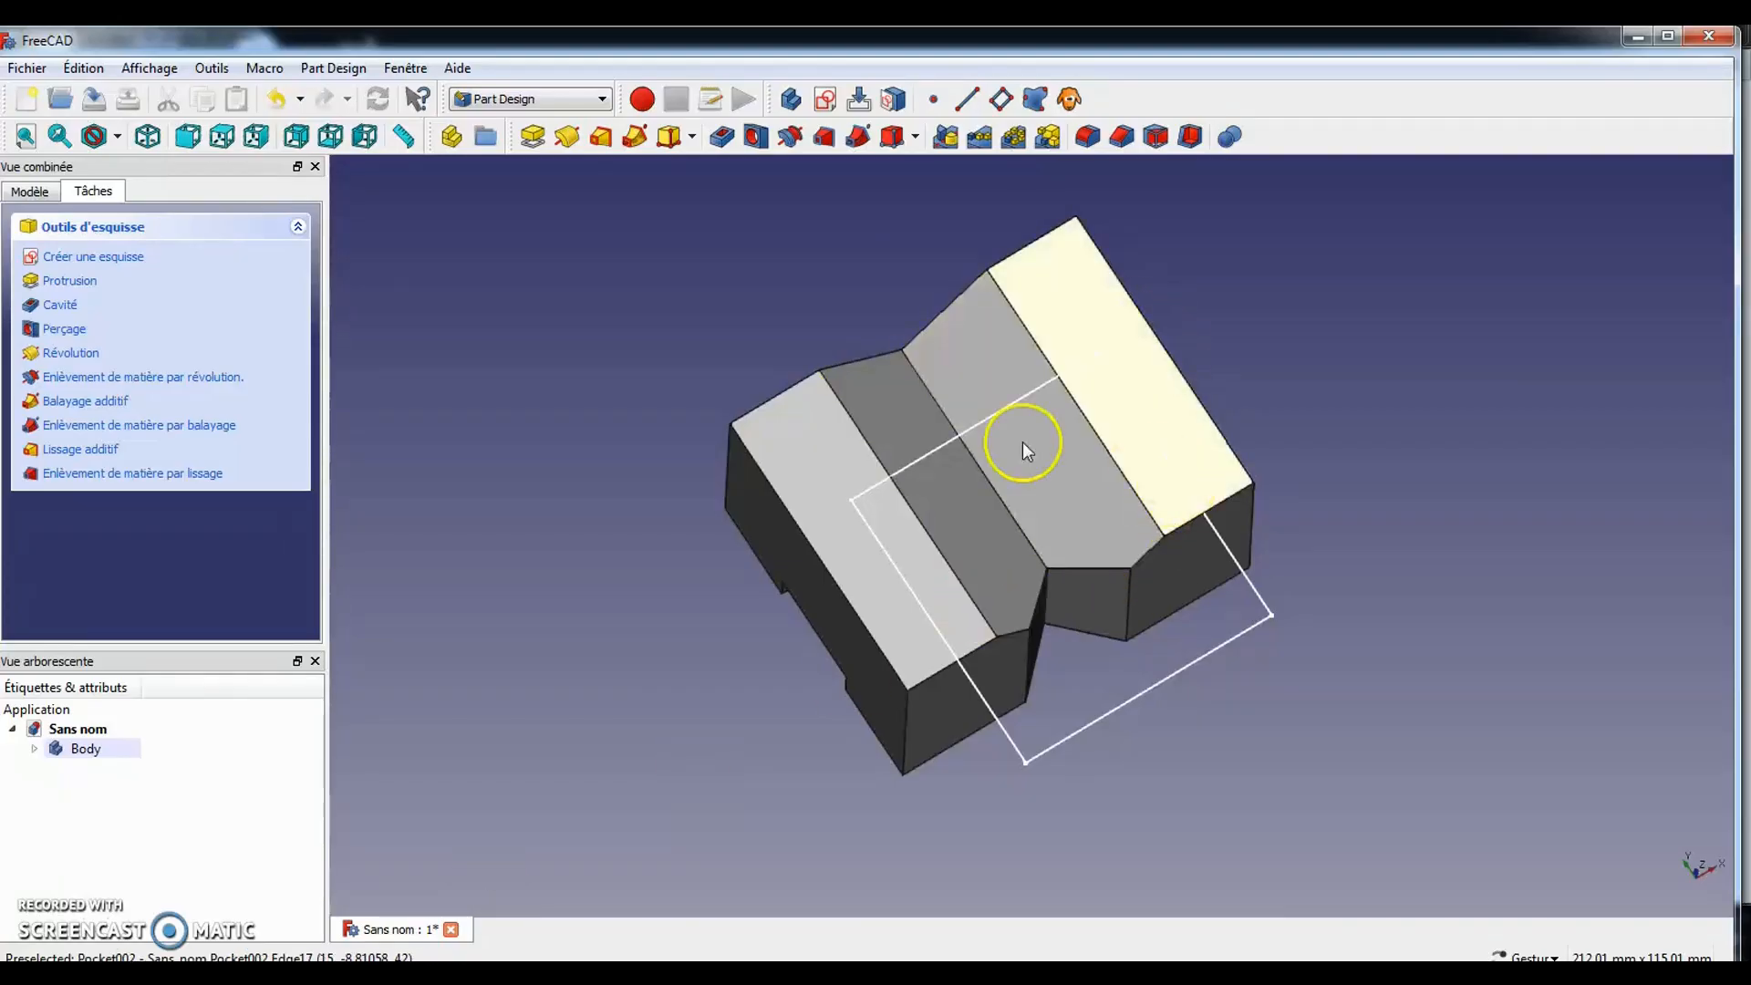
left_click(62, 306)
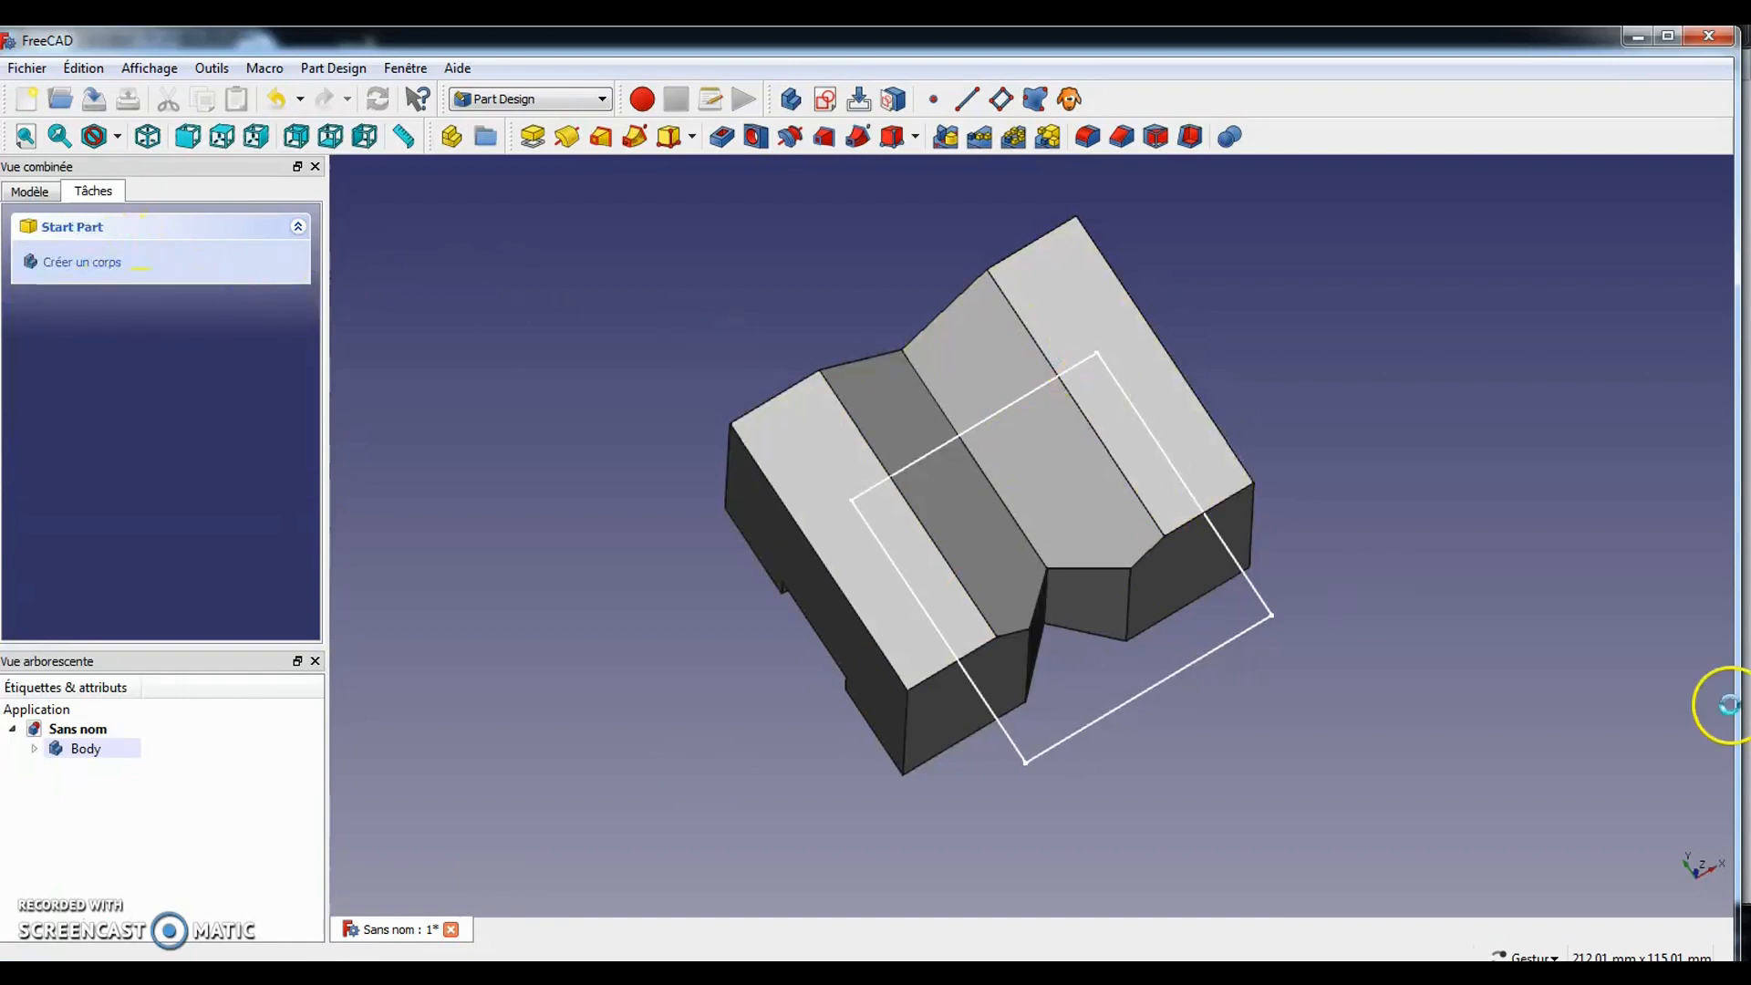
left_click_drag(1514, 621, 1365, 442)
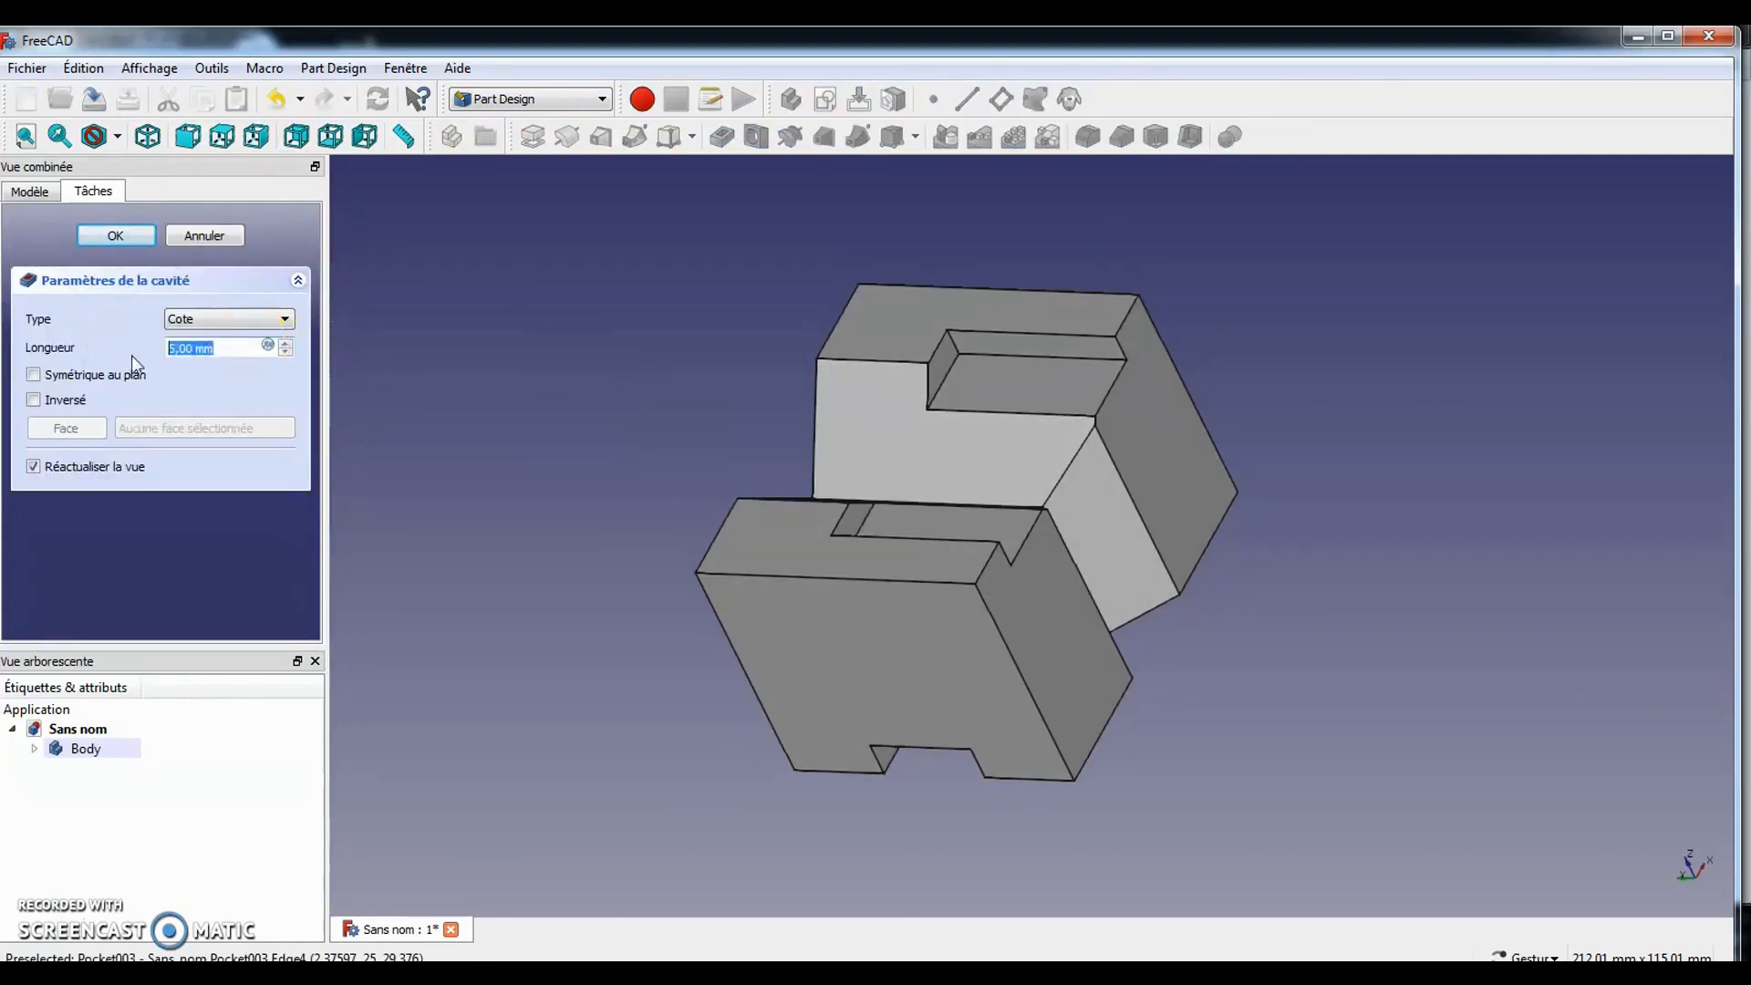
type("42-")
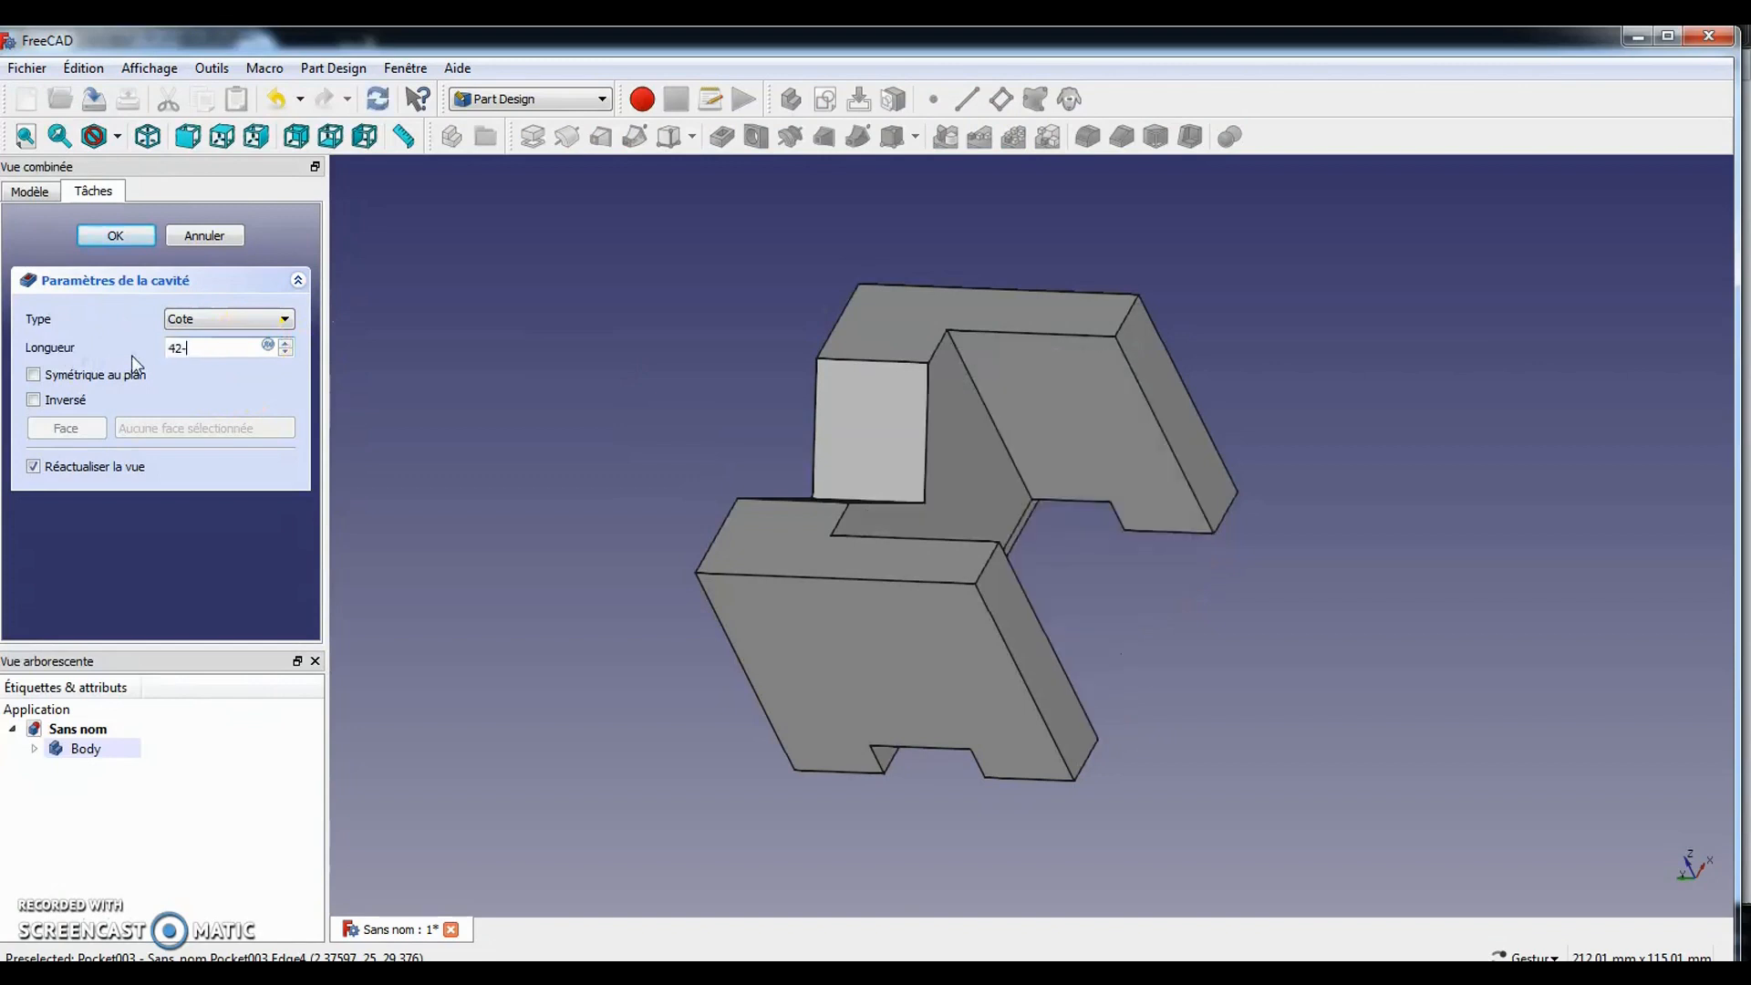
type("16")
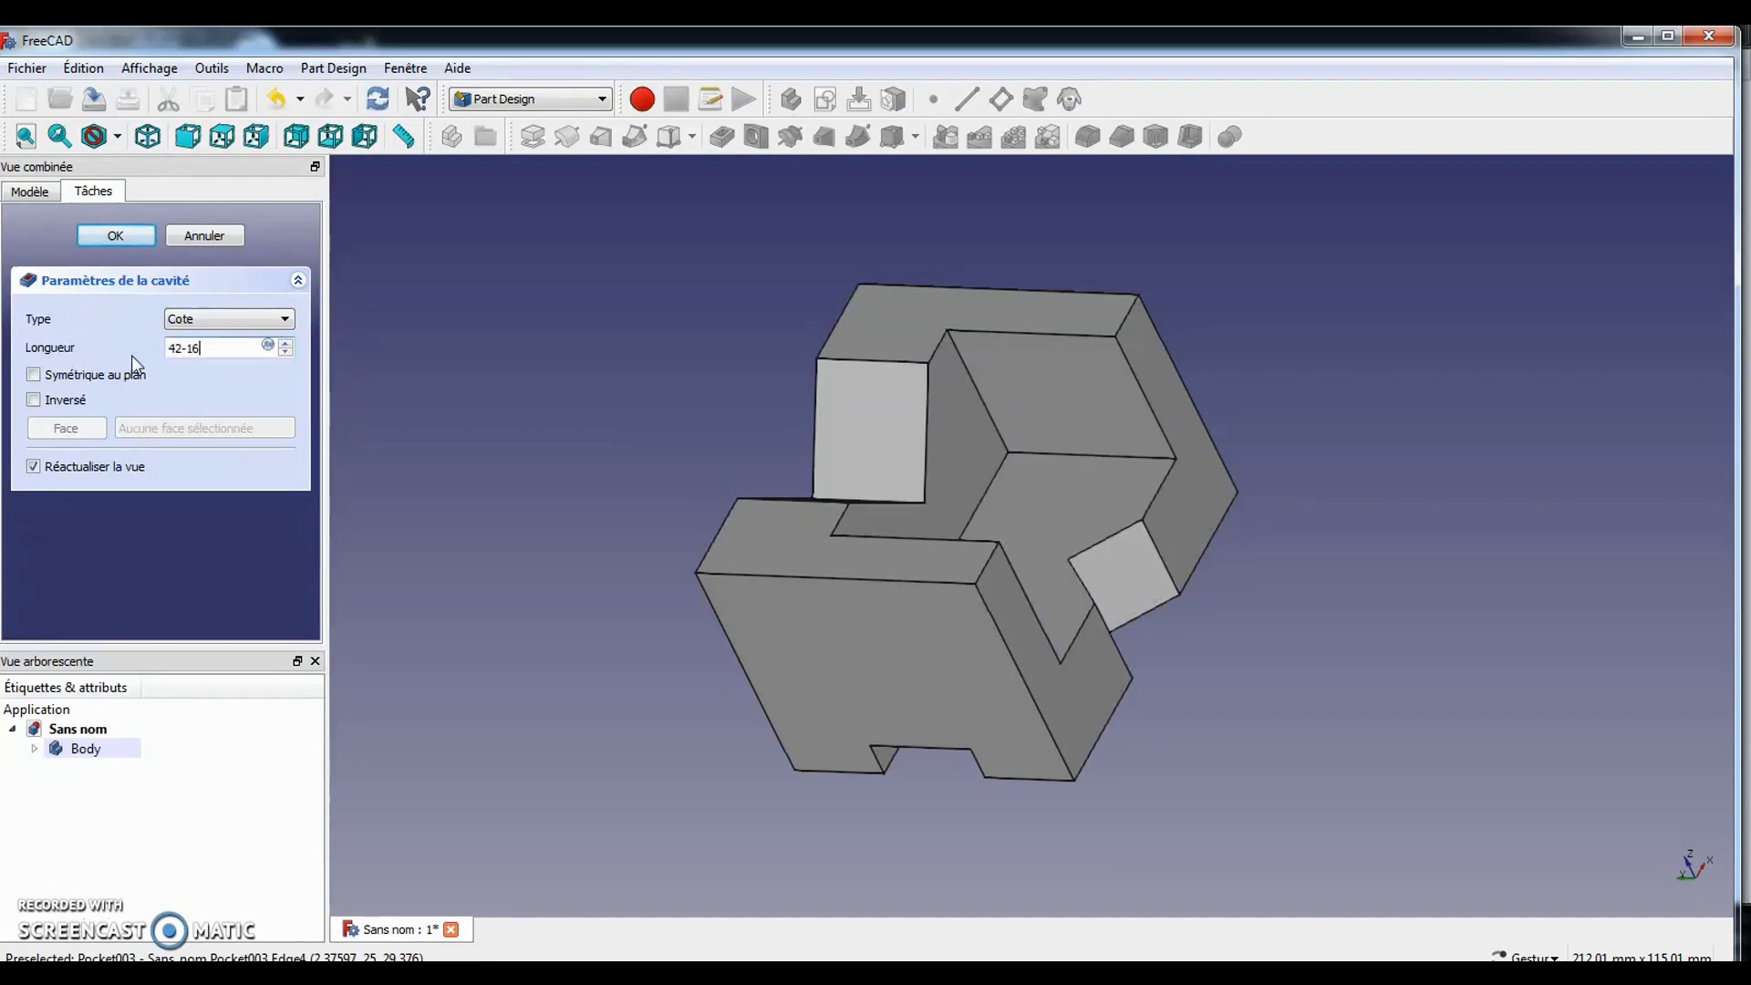
left_click(107, 236)
left_click_drag(1314, 497, 759, 345)
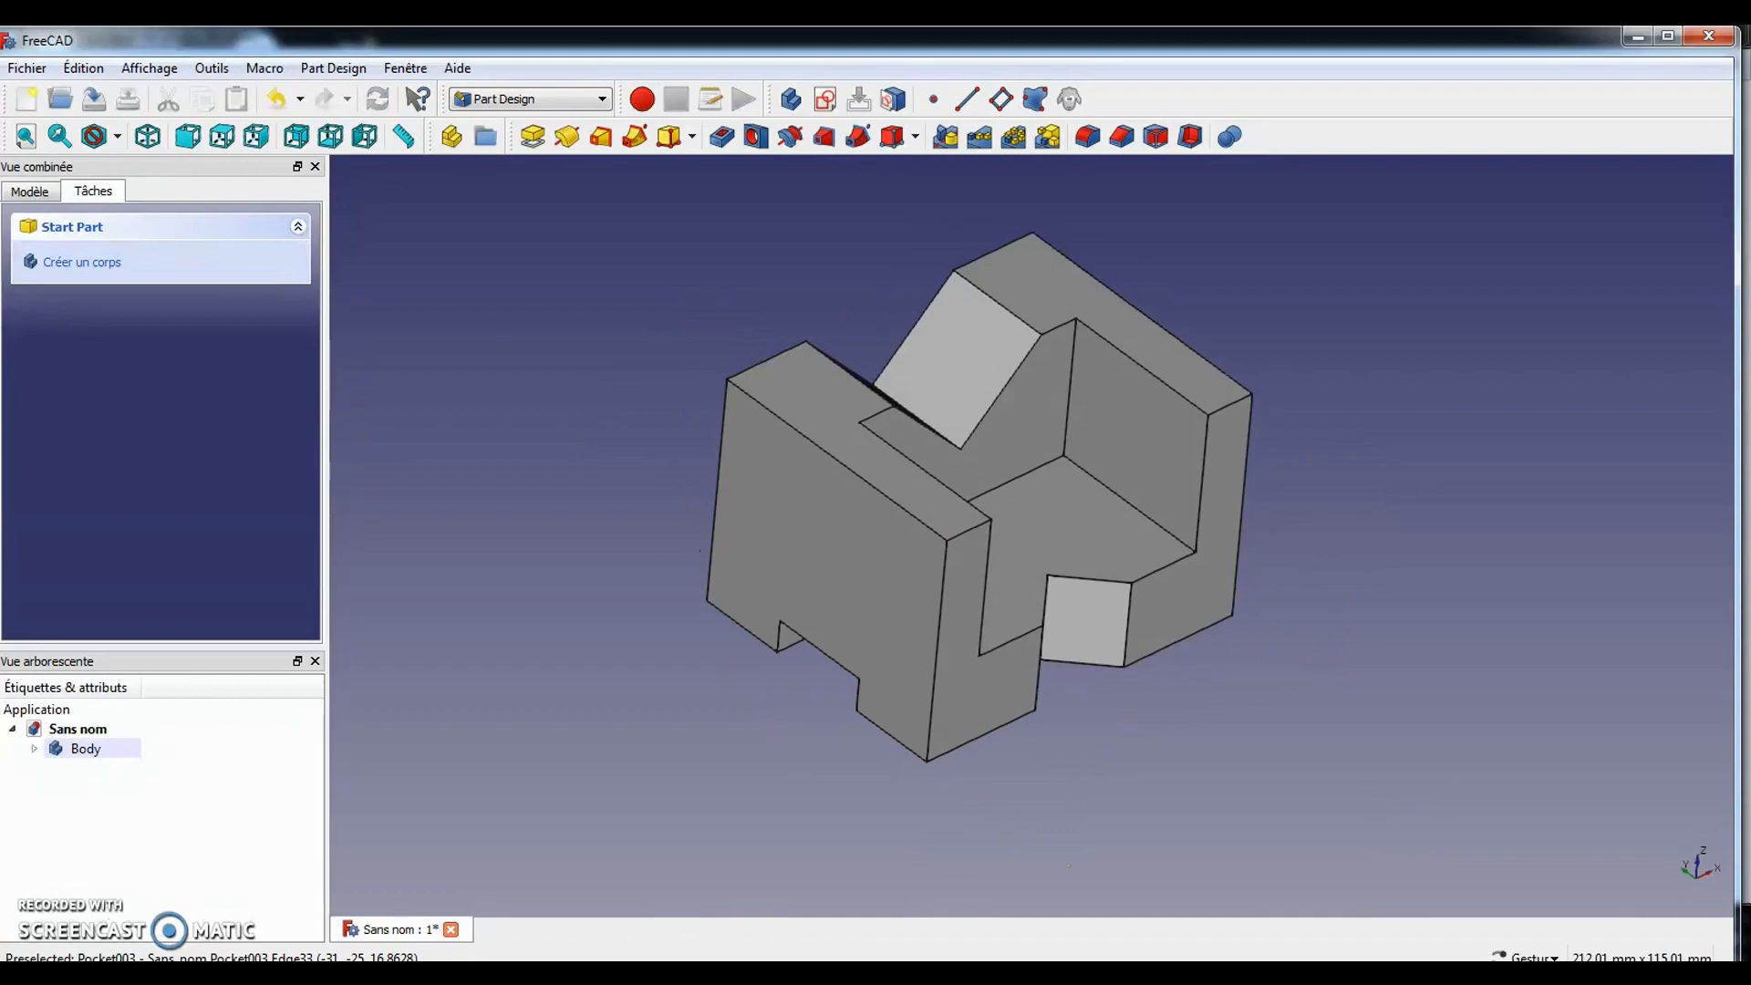
Start a new sketch on the block's large end face that shows the bottom notch
key("alt+Tab")
left_click_drag(911, 590, 938, 579)
left_click(860, 560)
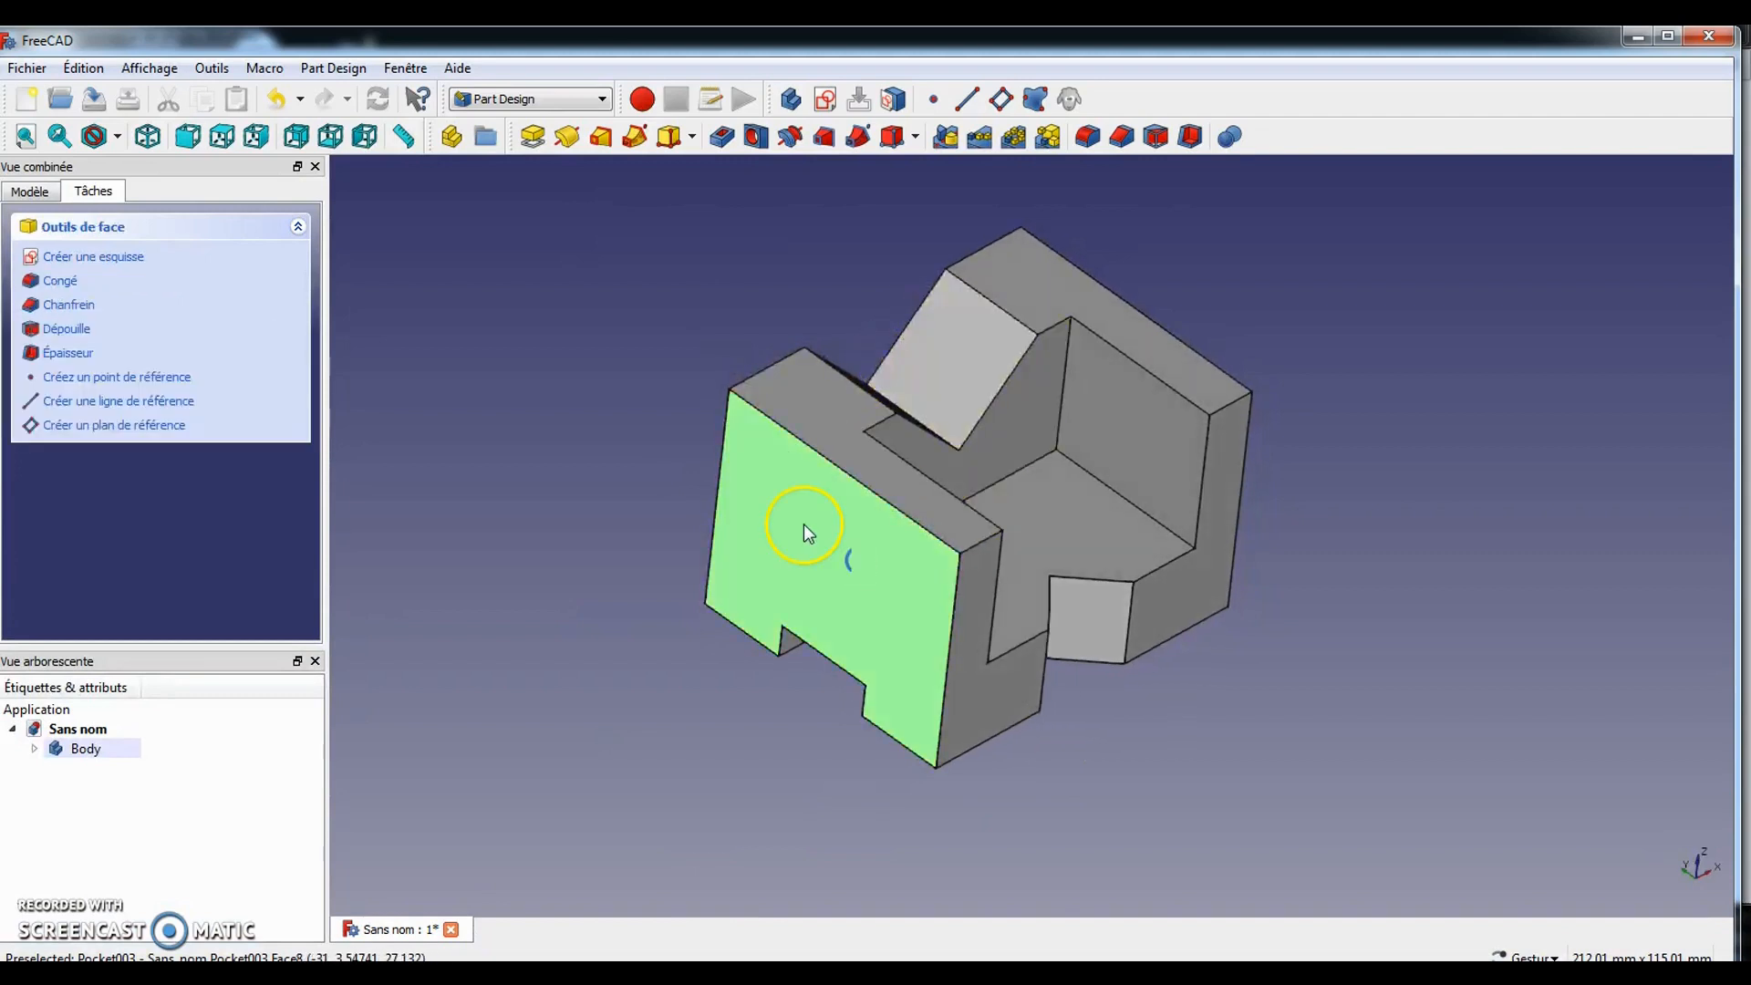
left_click(827, 100)
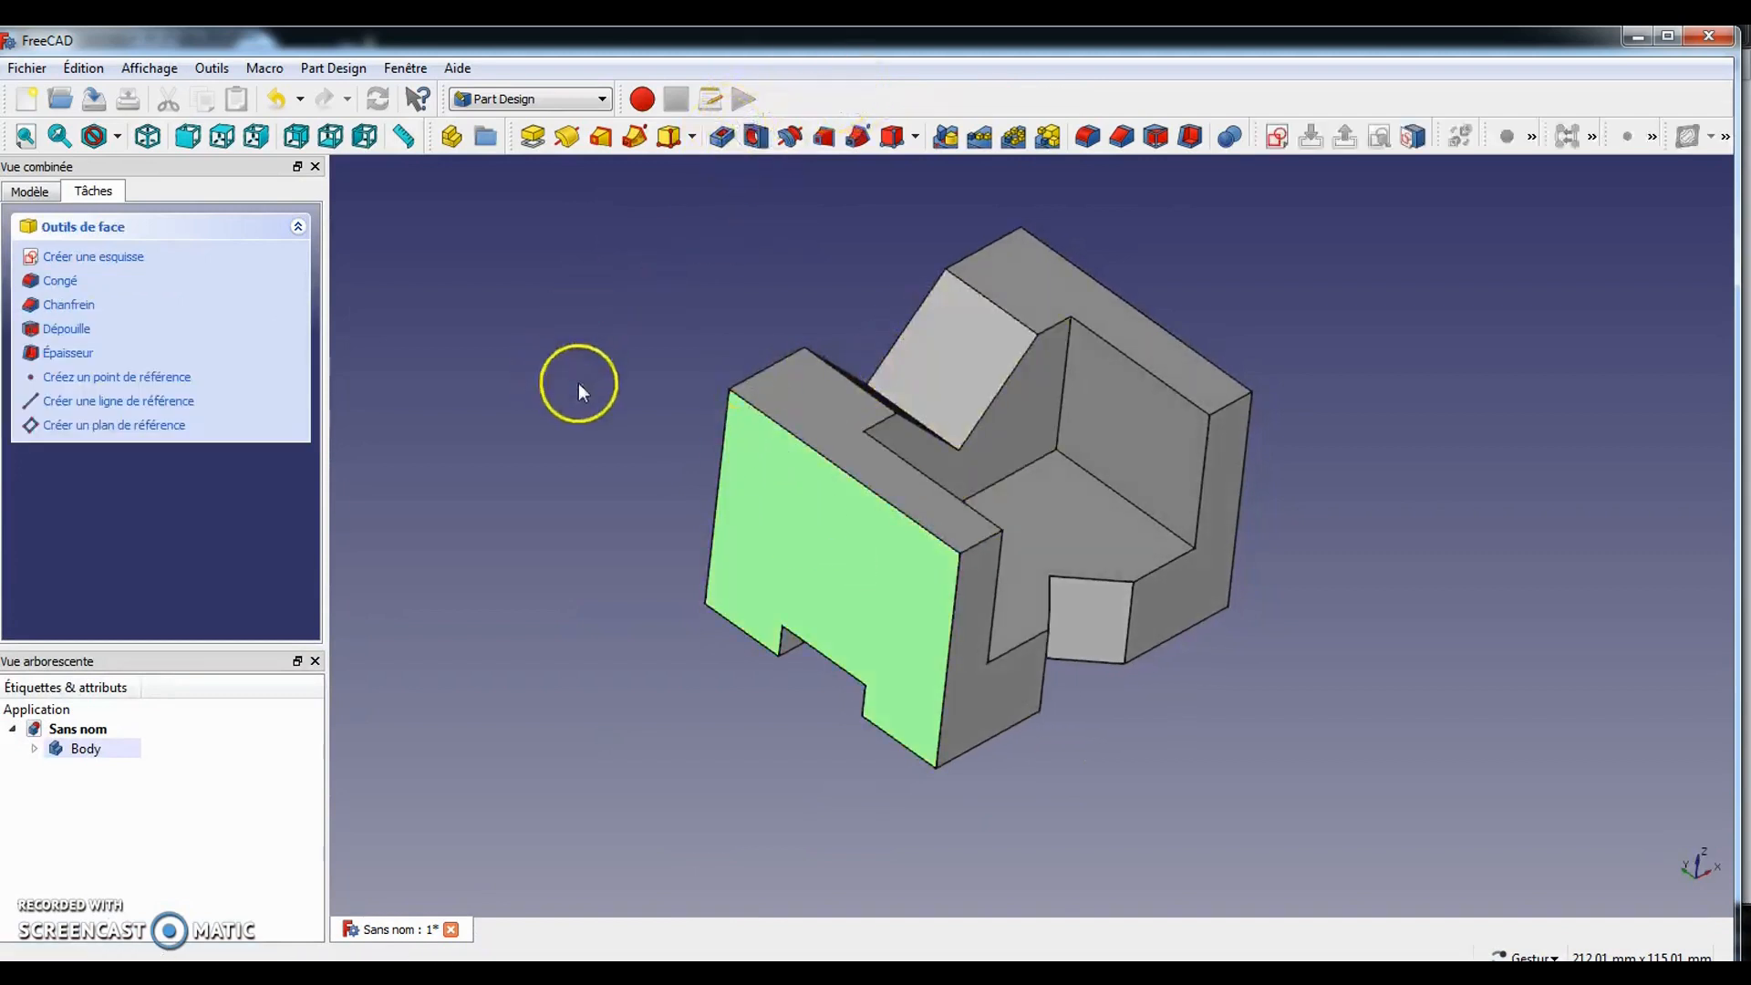
Set the display style to wireframe (Filaire) so the pocket's hidden edges can be picked in the sketch
left_click(149, 68)
mouse_move(196, 227)
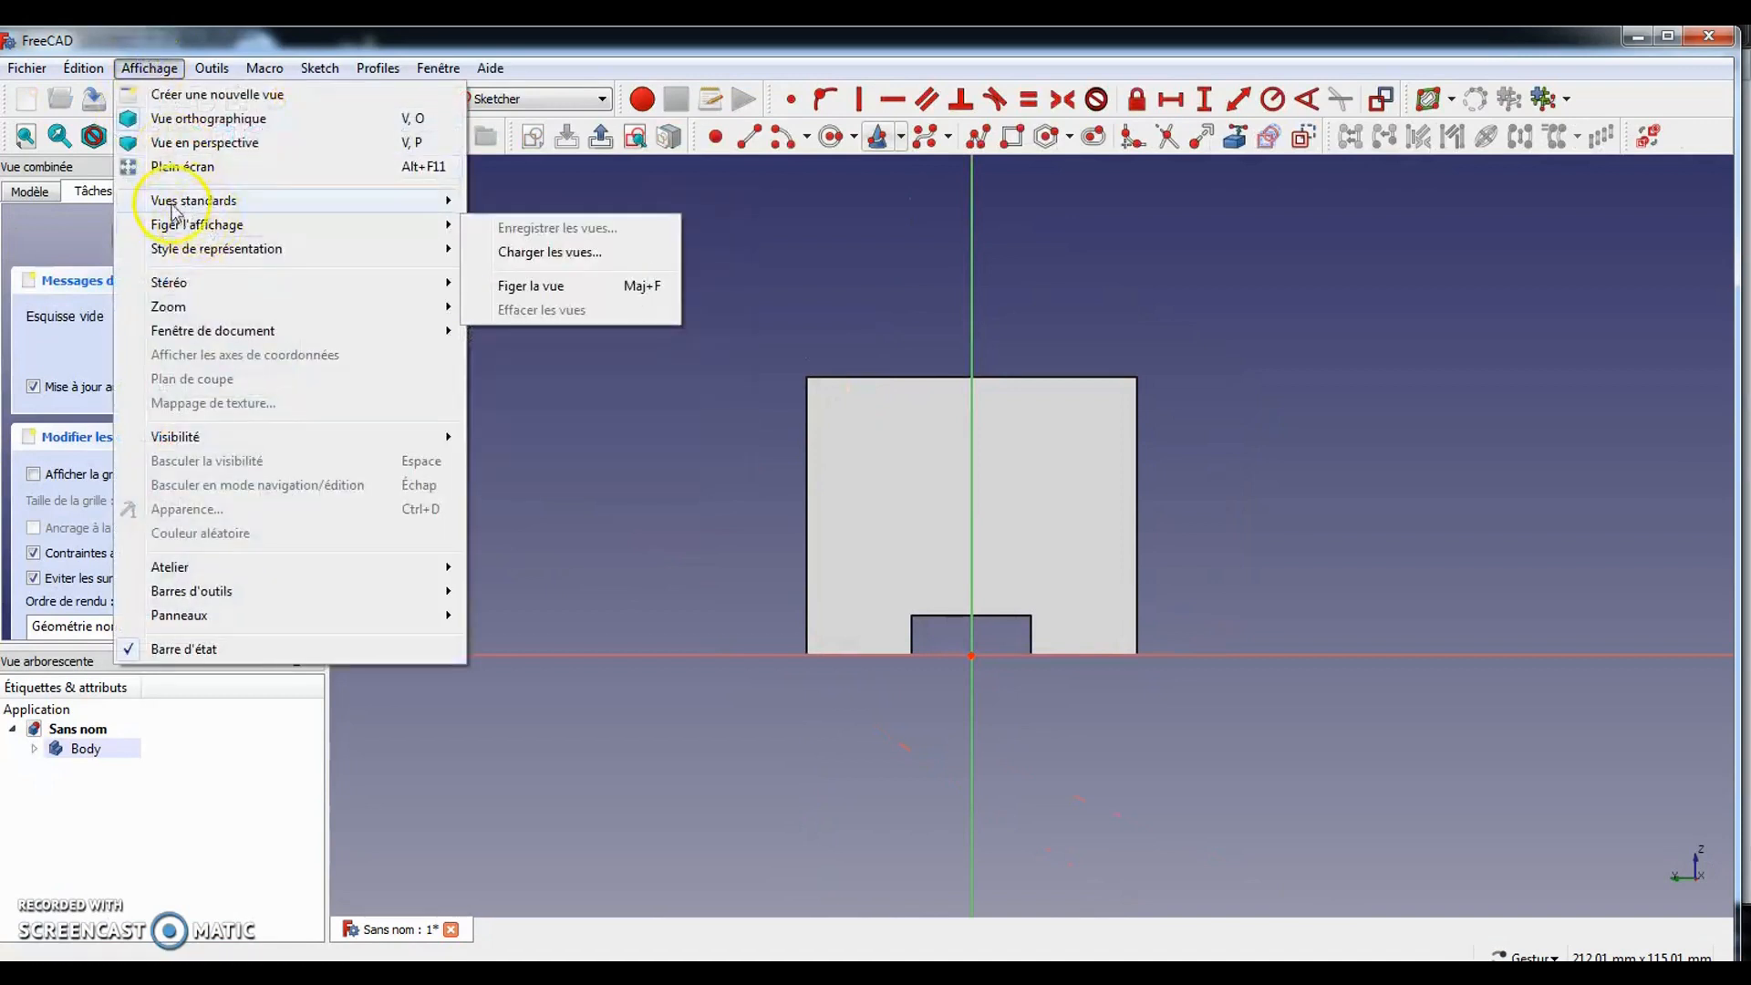
mouse_move(274, 248)
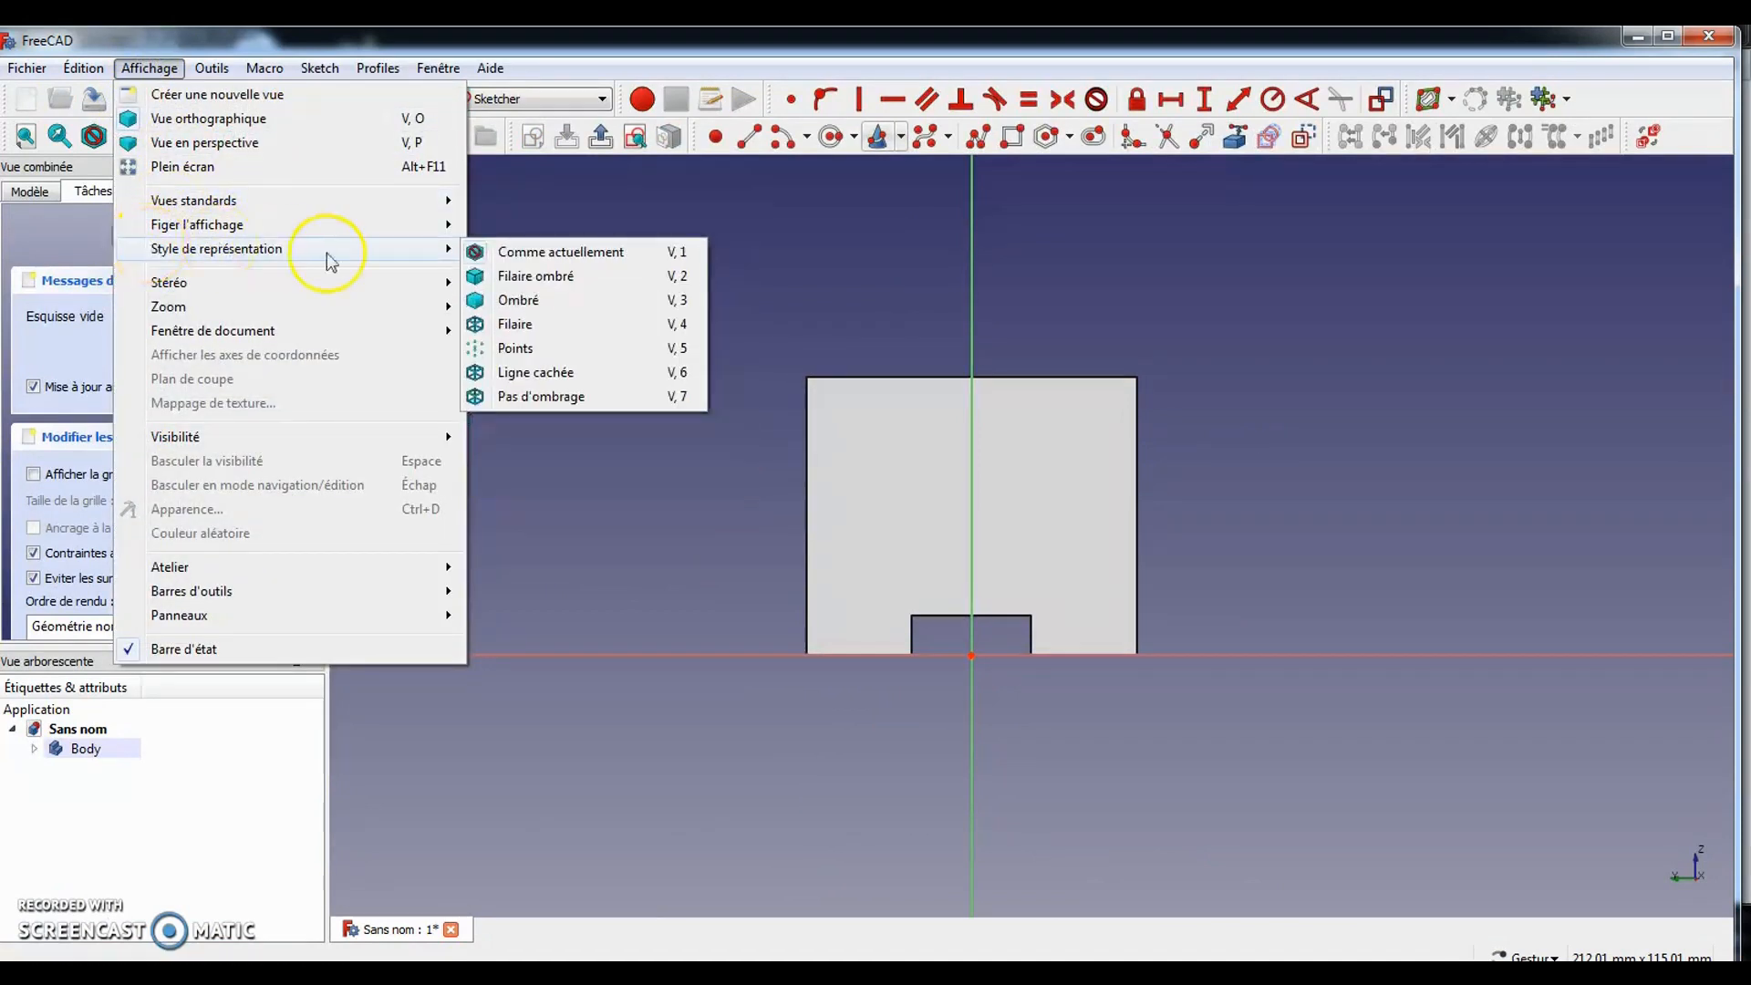
left_click(532, 325)
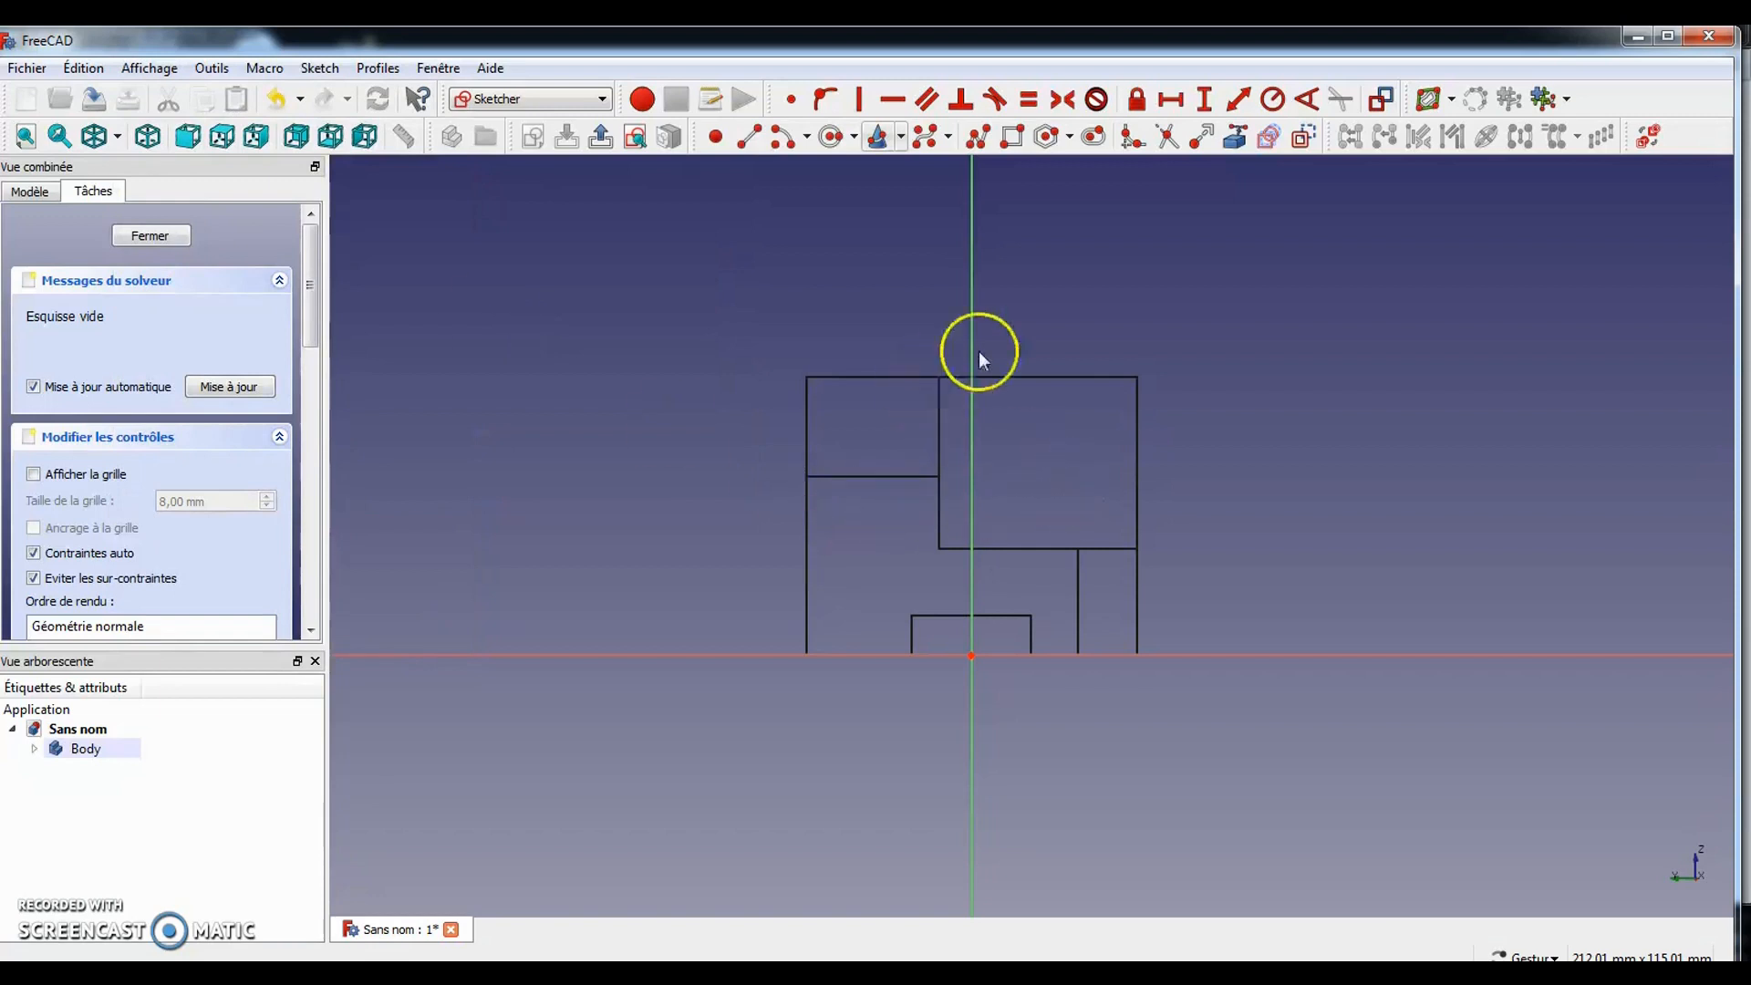
Project the block's upper edge and the central pocket's vertical and floor edges into the sketch as external geometry
left_click(1239, 140)
left_click(894, 377)
left_click(938, 423)
left_click(1057, 548)
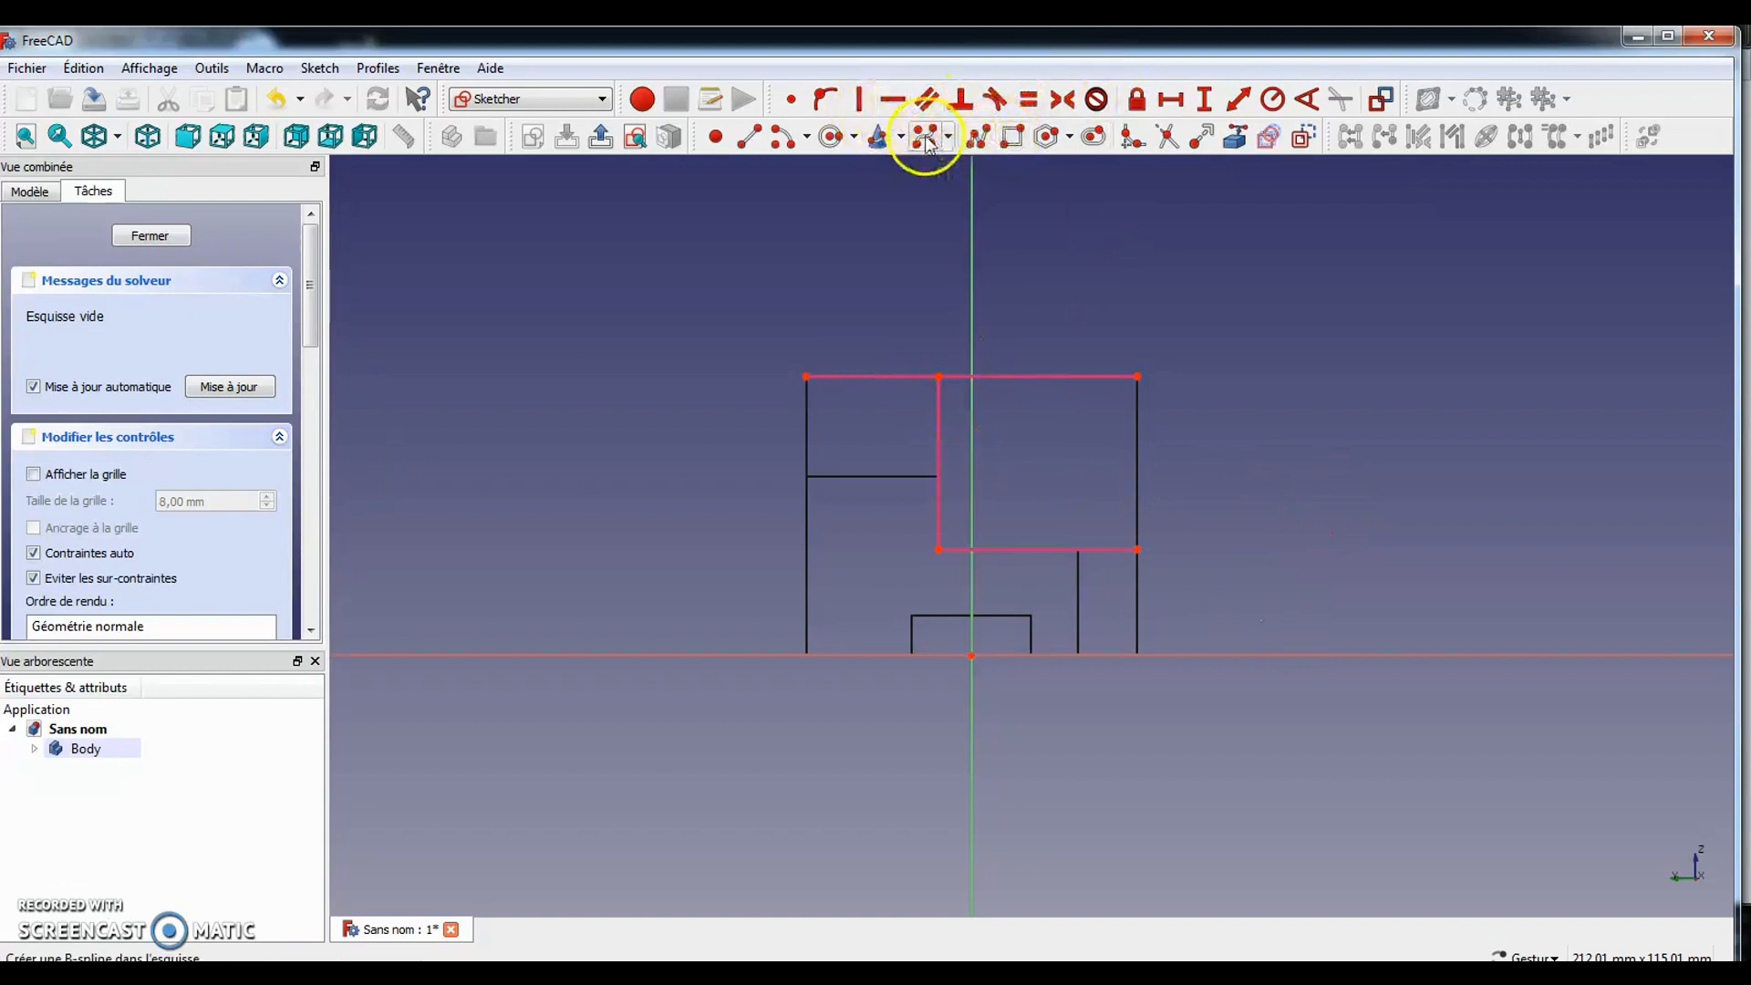
Sketch a closed triangle with the polyline tool, its long side running diagonally across the block's upper corner and the rest outside
left_click(967, 140)
left_click(848, 236)
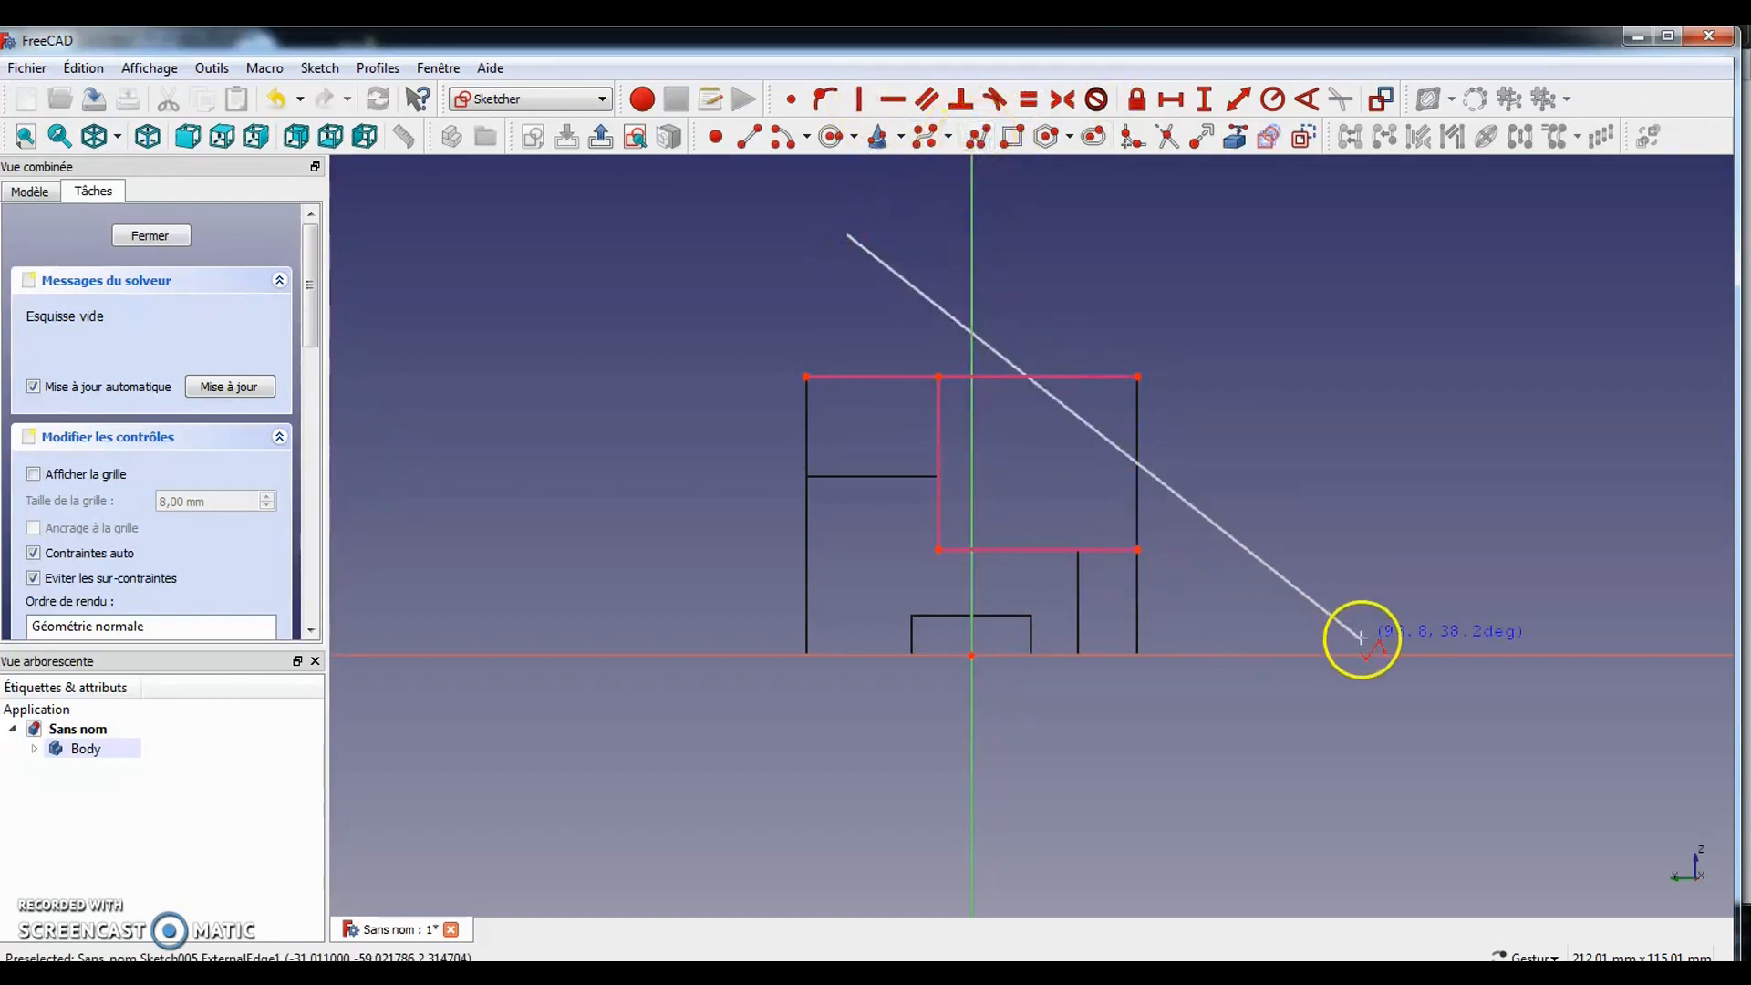
left_click(1306, 570)
left_click(1474, 314)
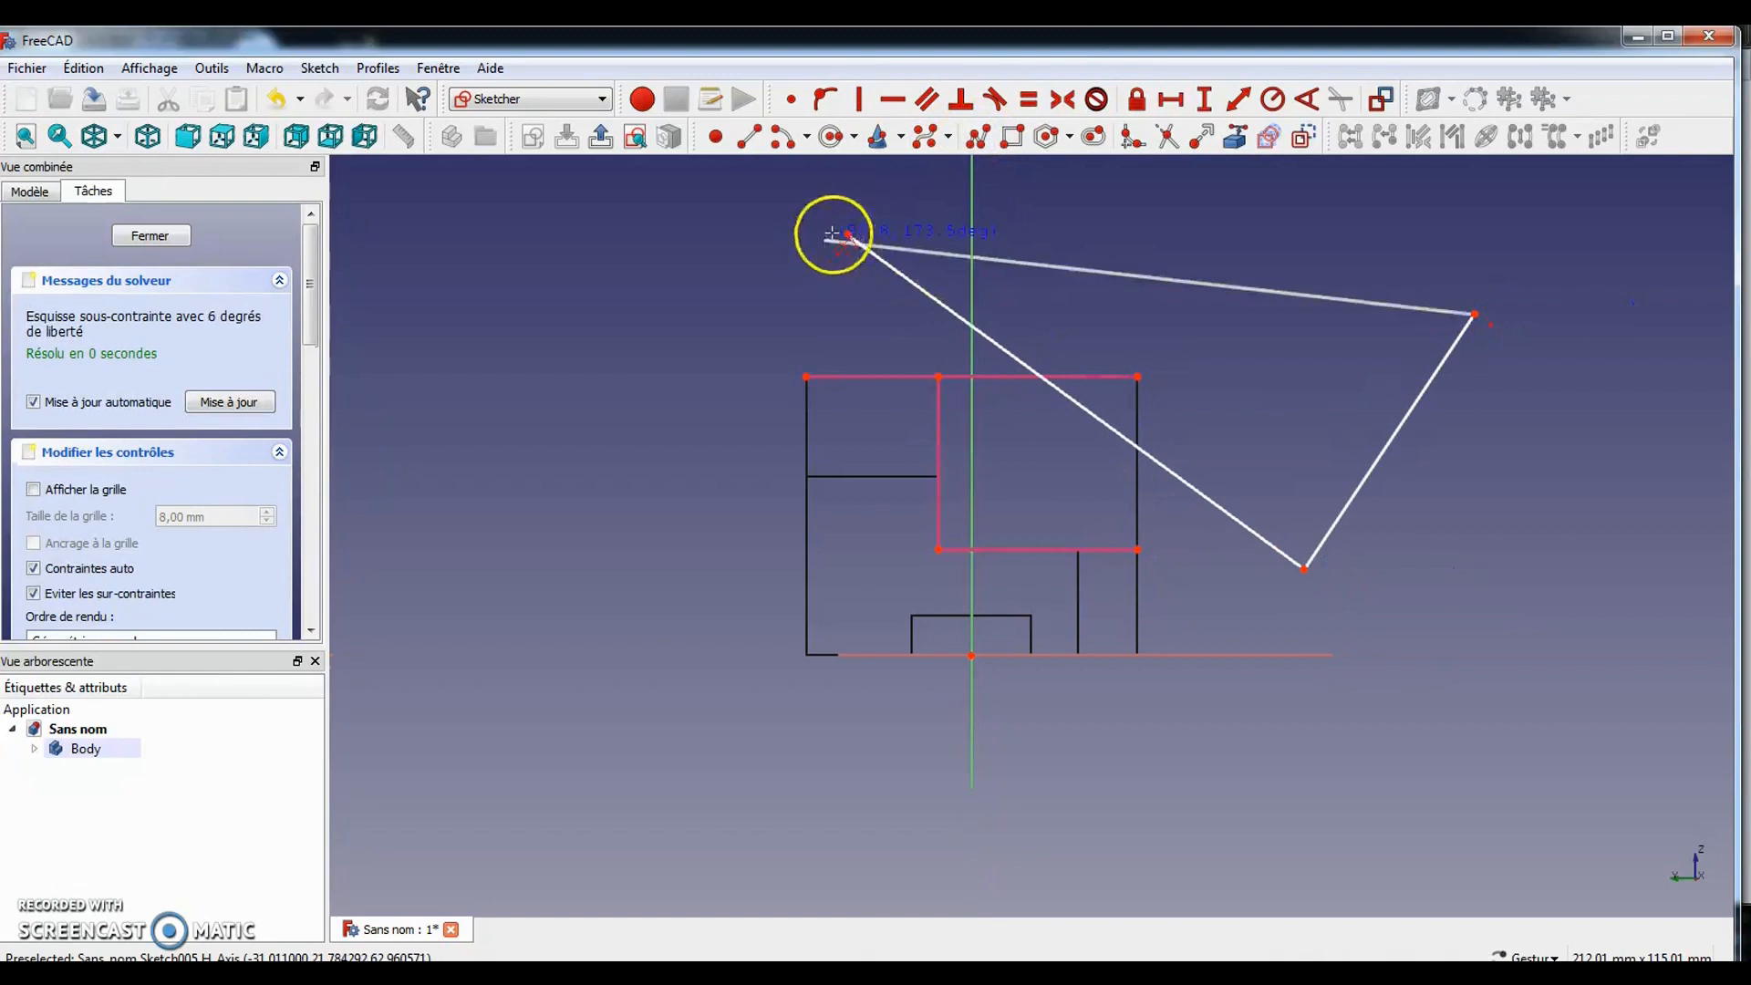
left_click(844, 233)
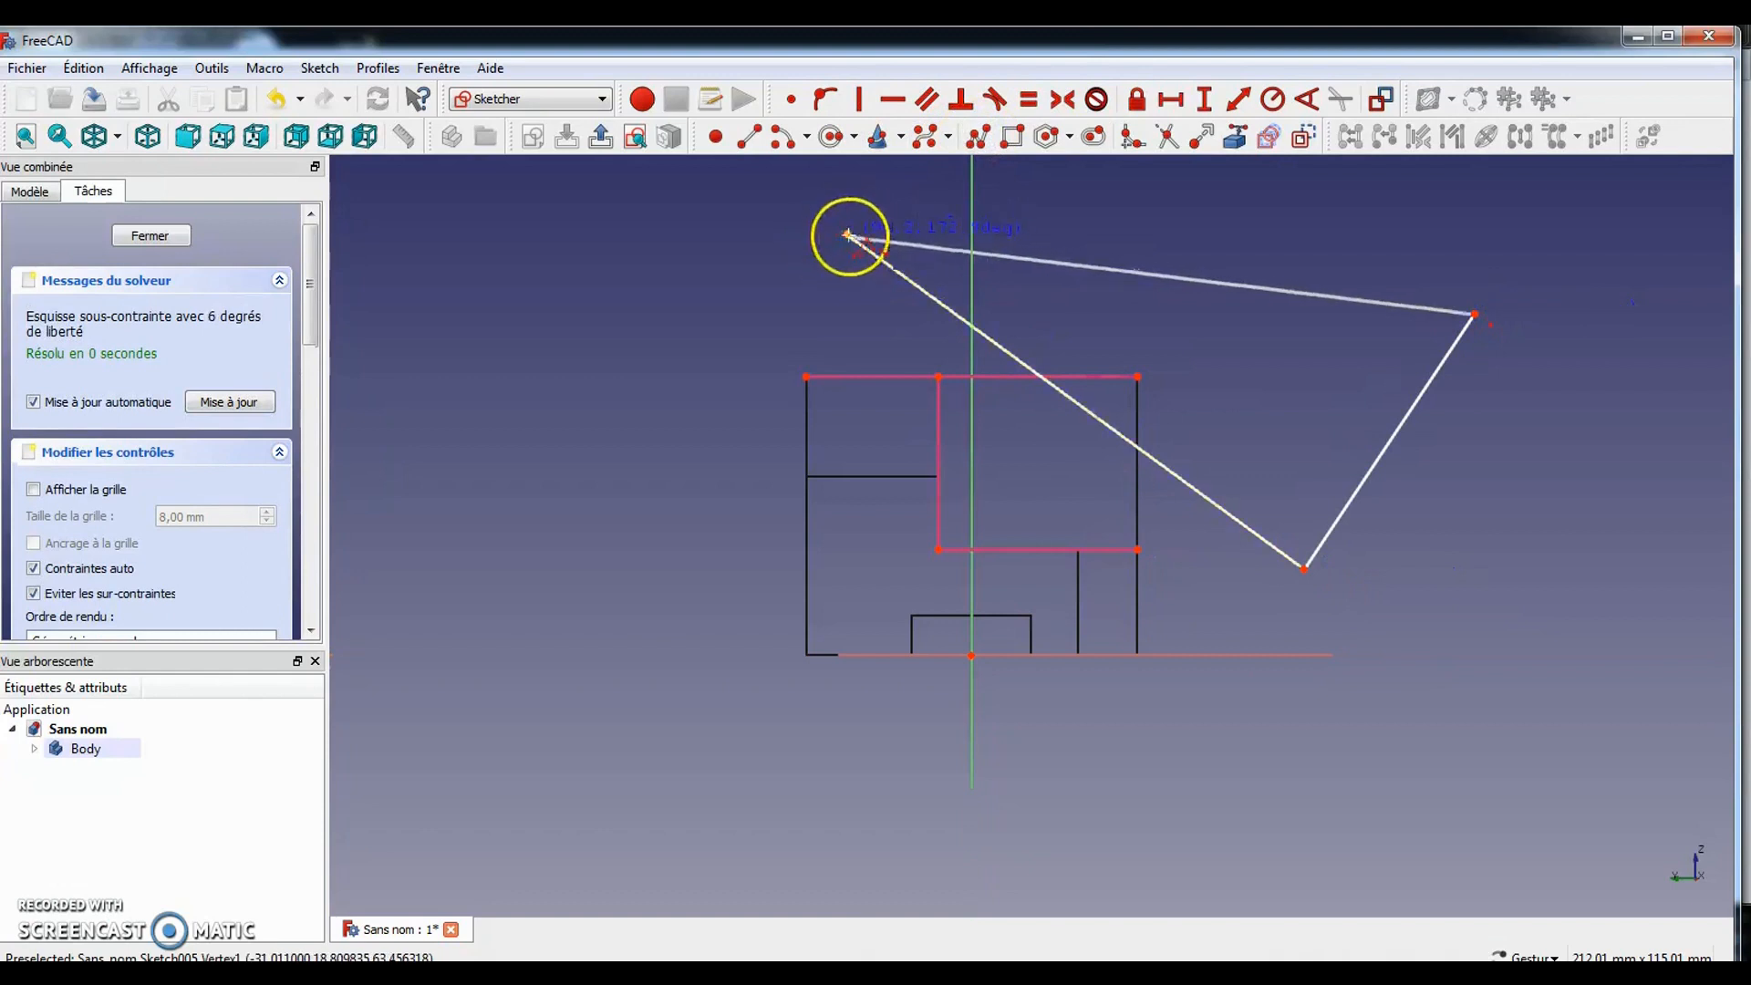
right_click(1047, 201)
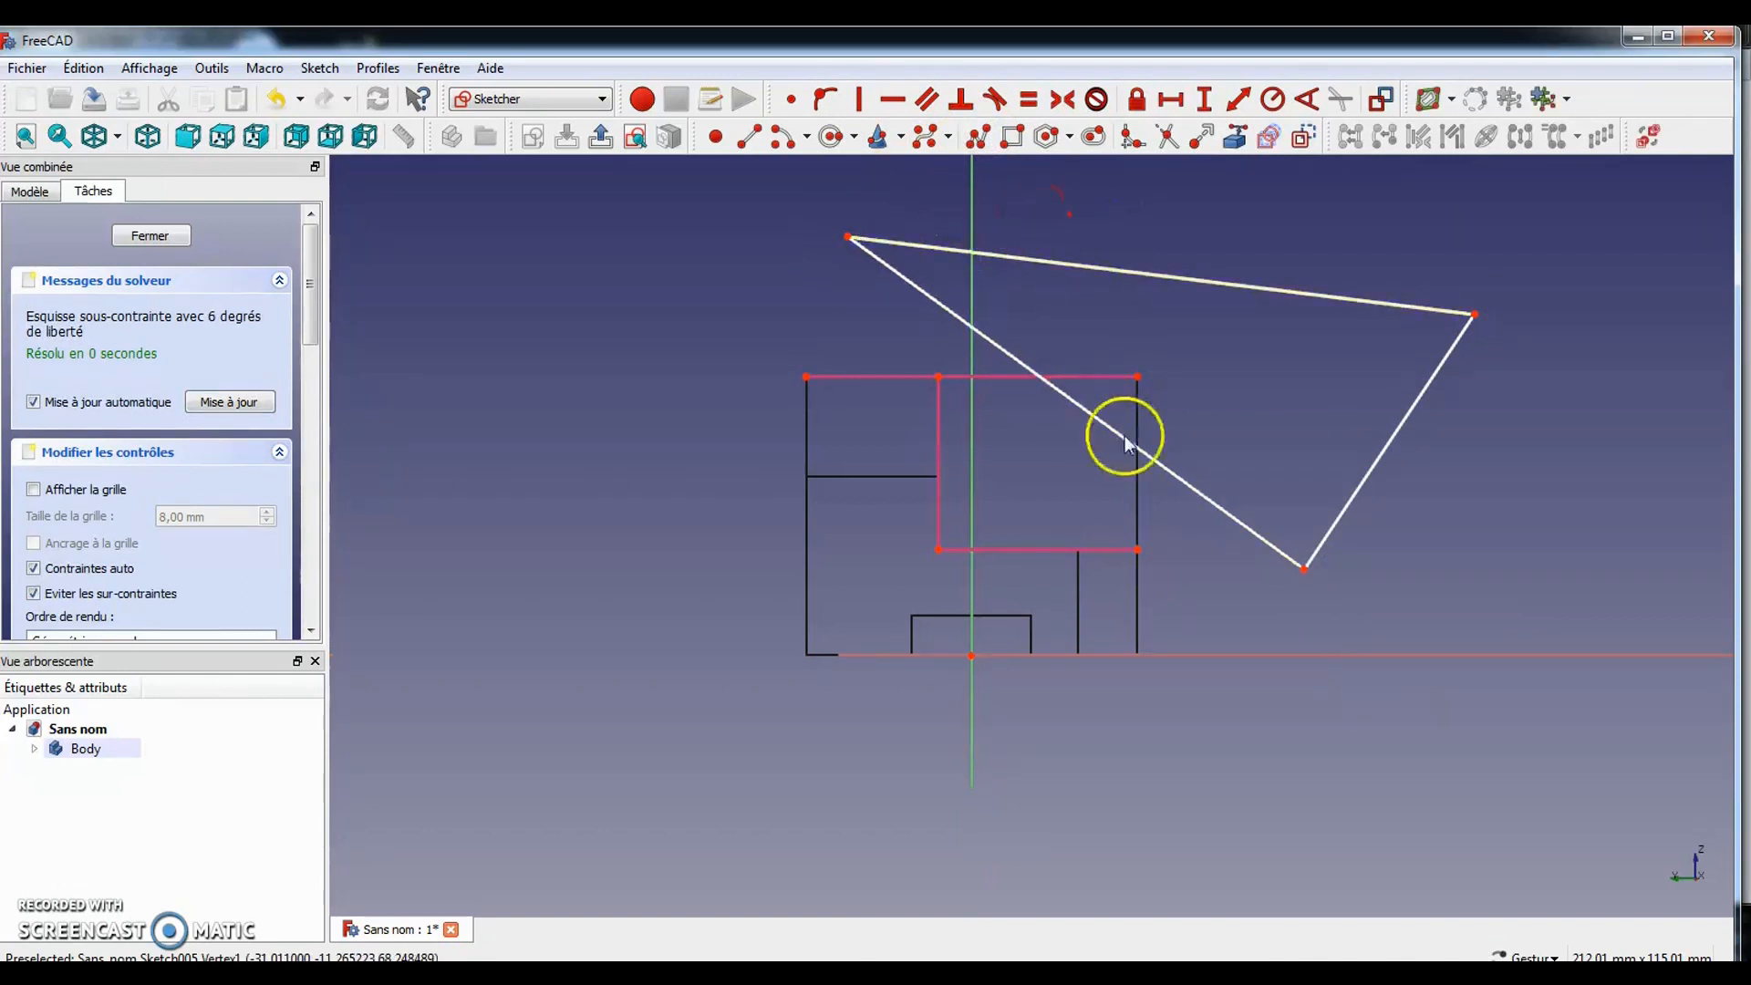
Constrain the triangle's diagonal to pass through the pocket's upper corner and the outer end of its floor edge, adjust the lower vertex and close the sketch
left_click(927, 301)
left_click(939, 376)
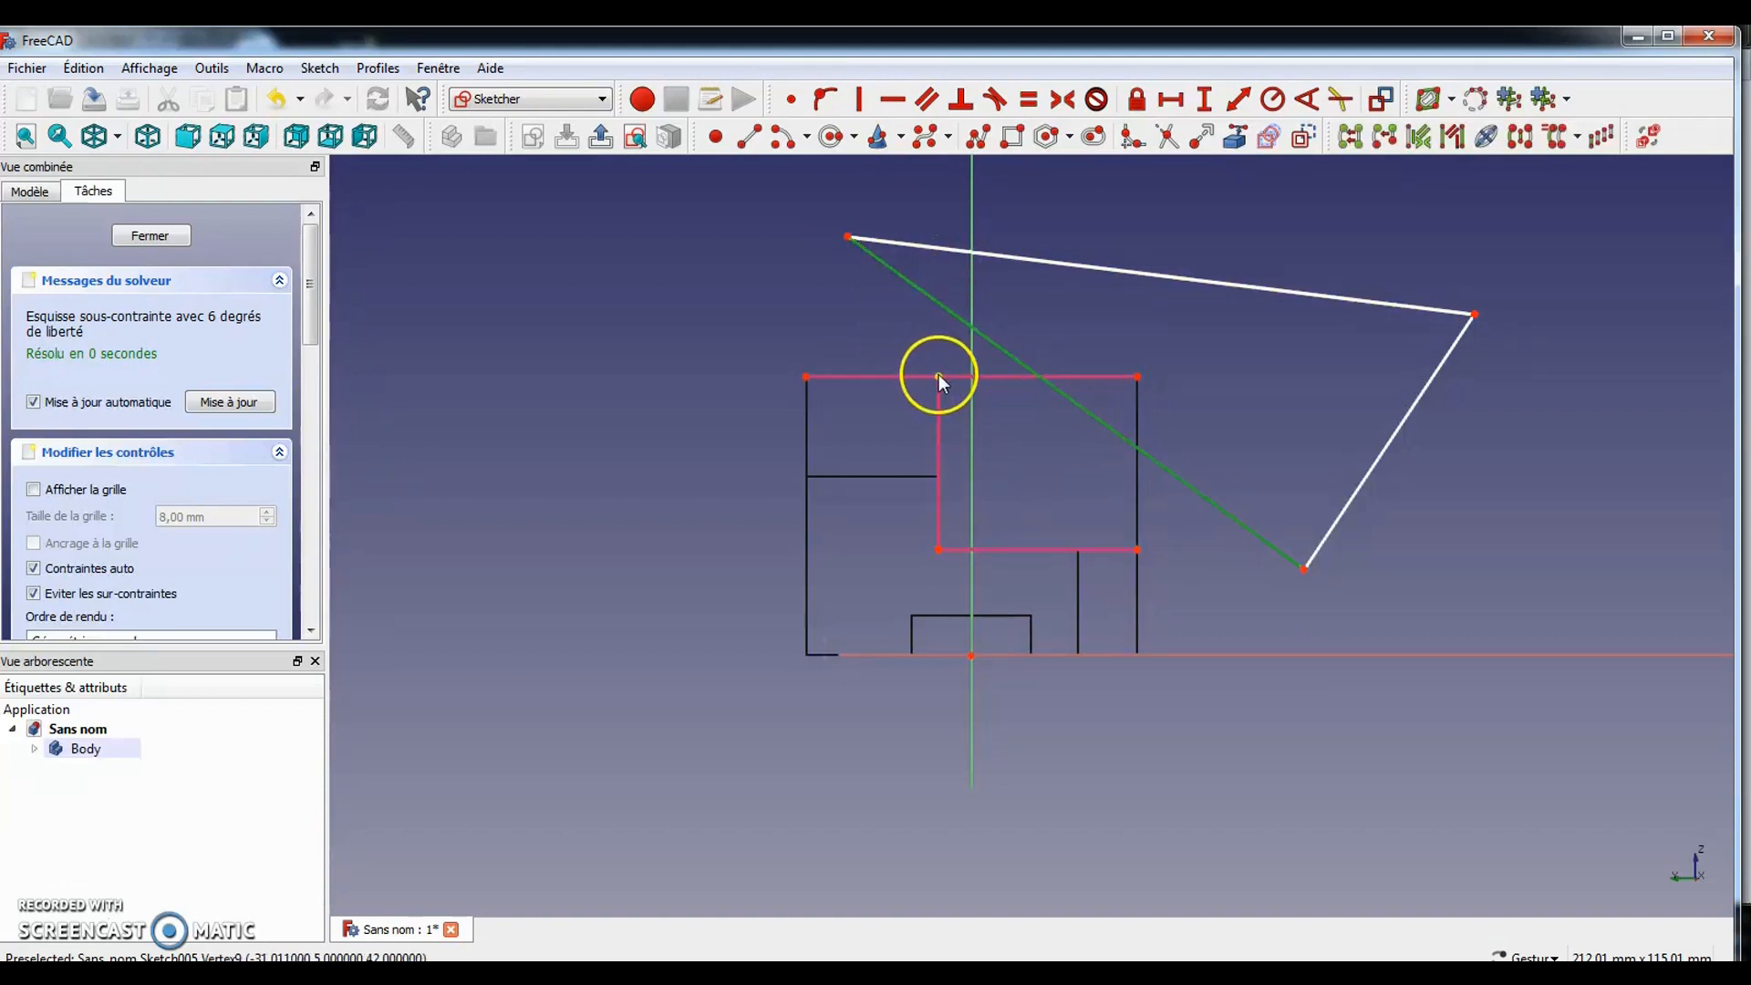
left_click(823, 98)
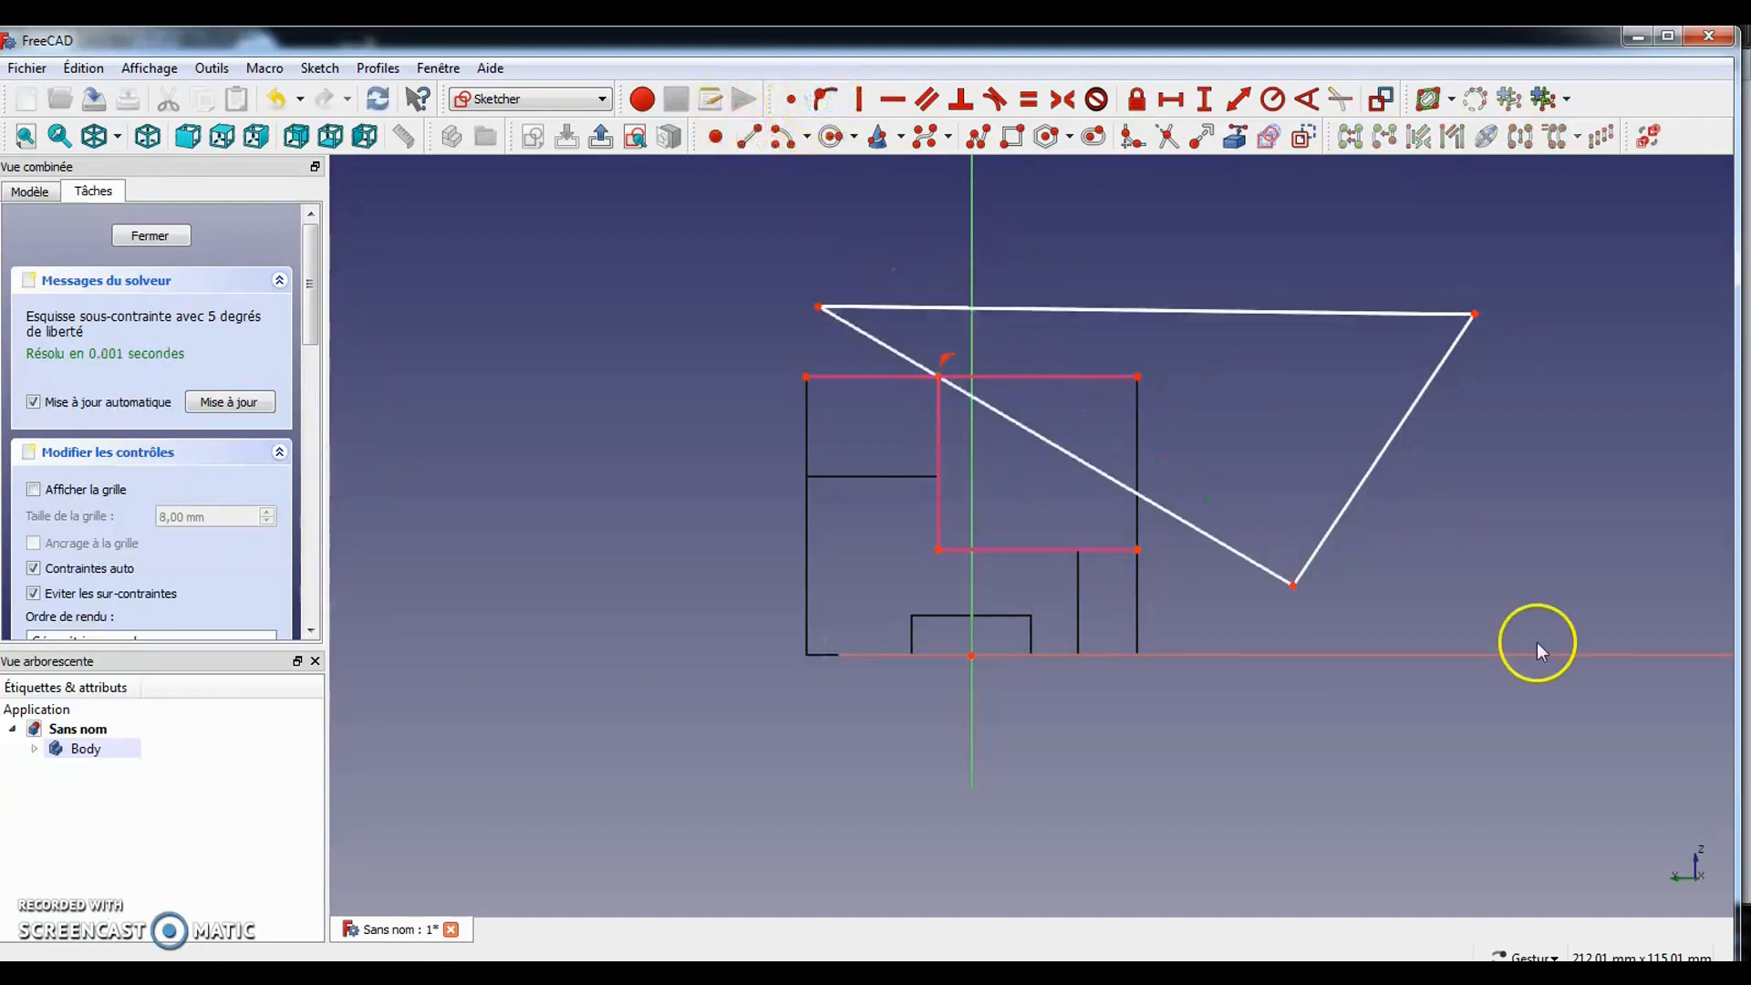
left_click(1224, 543)
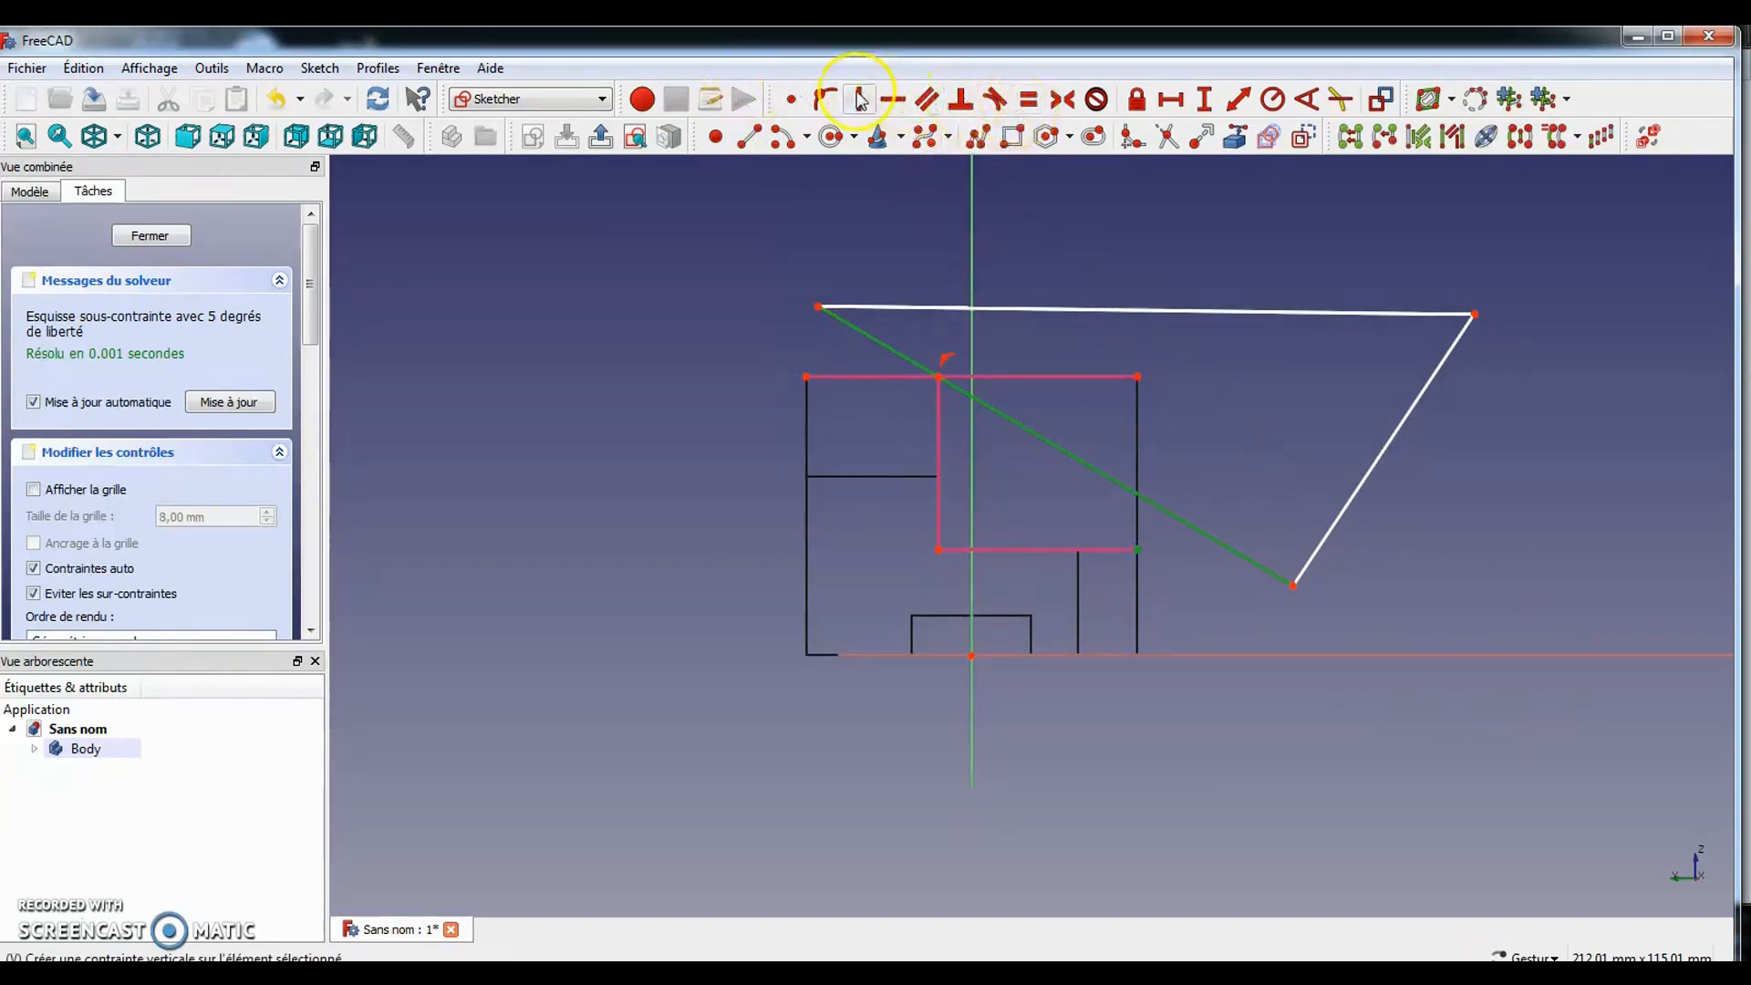
left_click(824, 98)
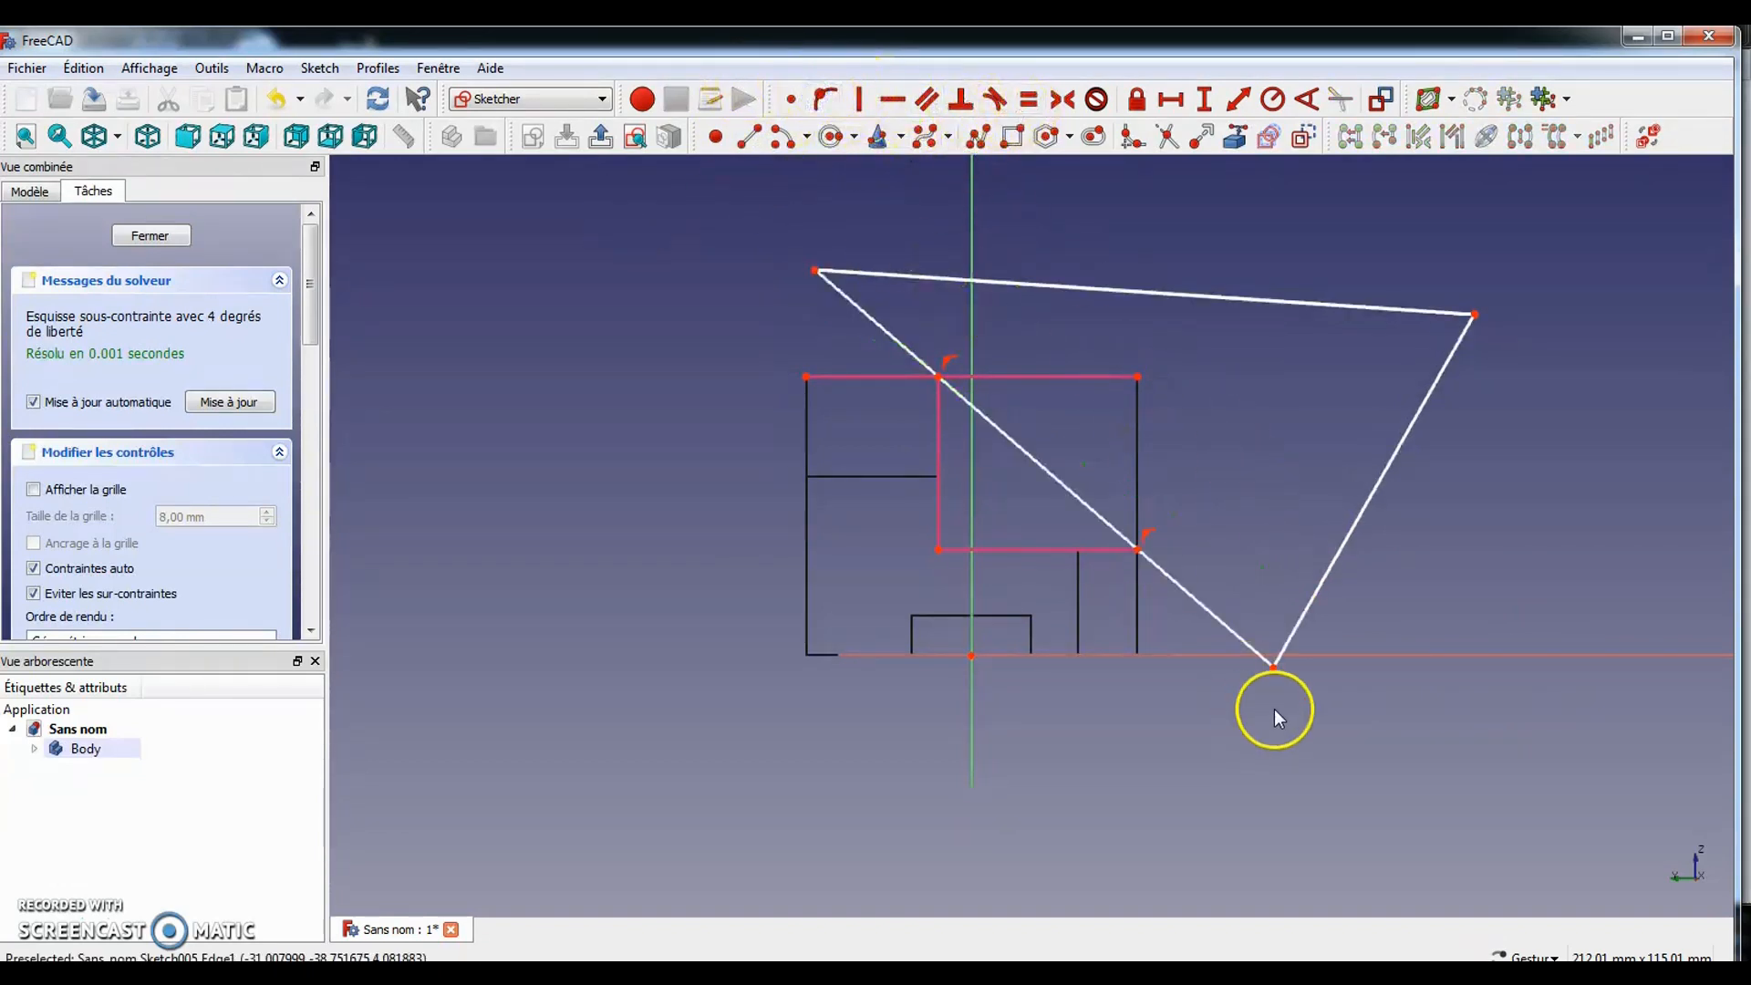
left_click_drag(1275, 666, 1315, 563)
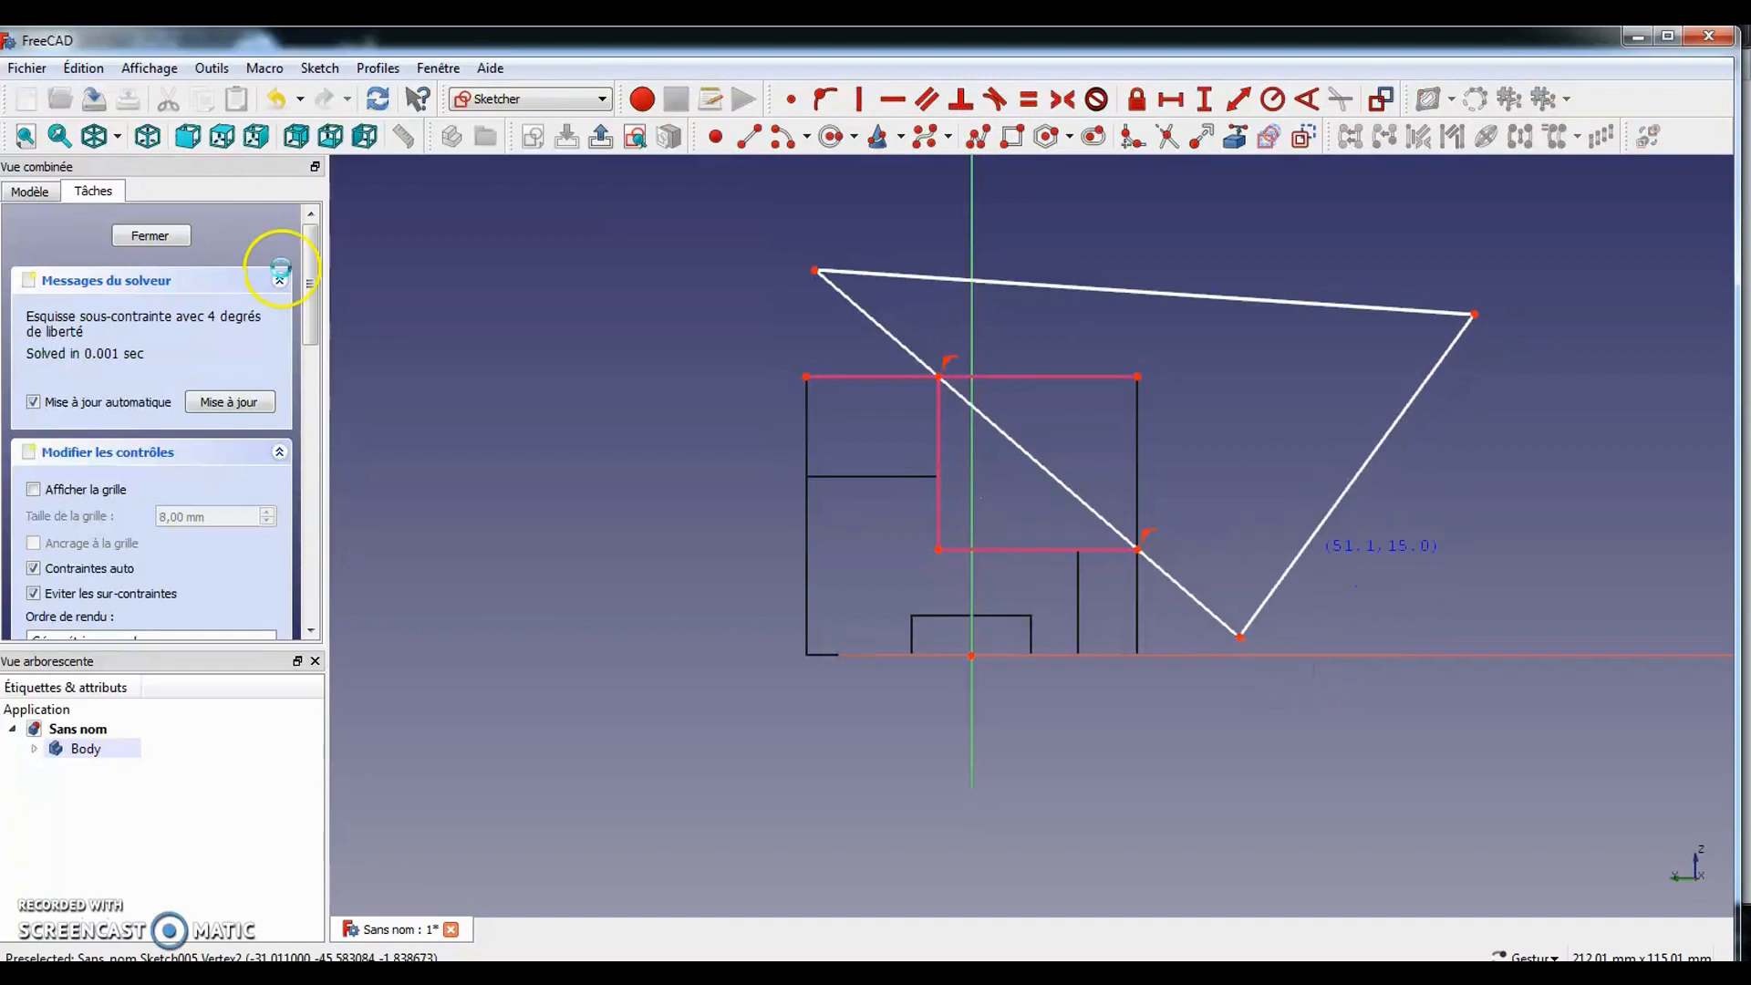
left_click(151, 234)
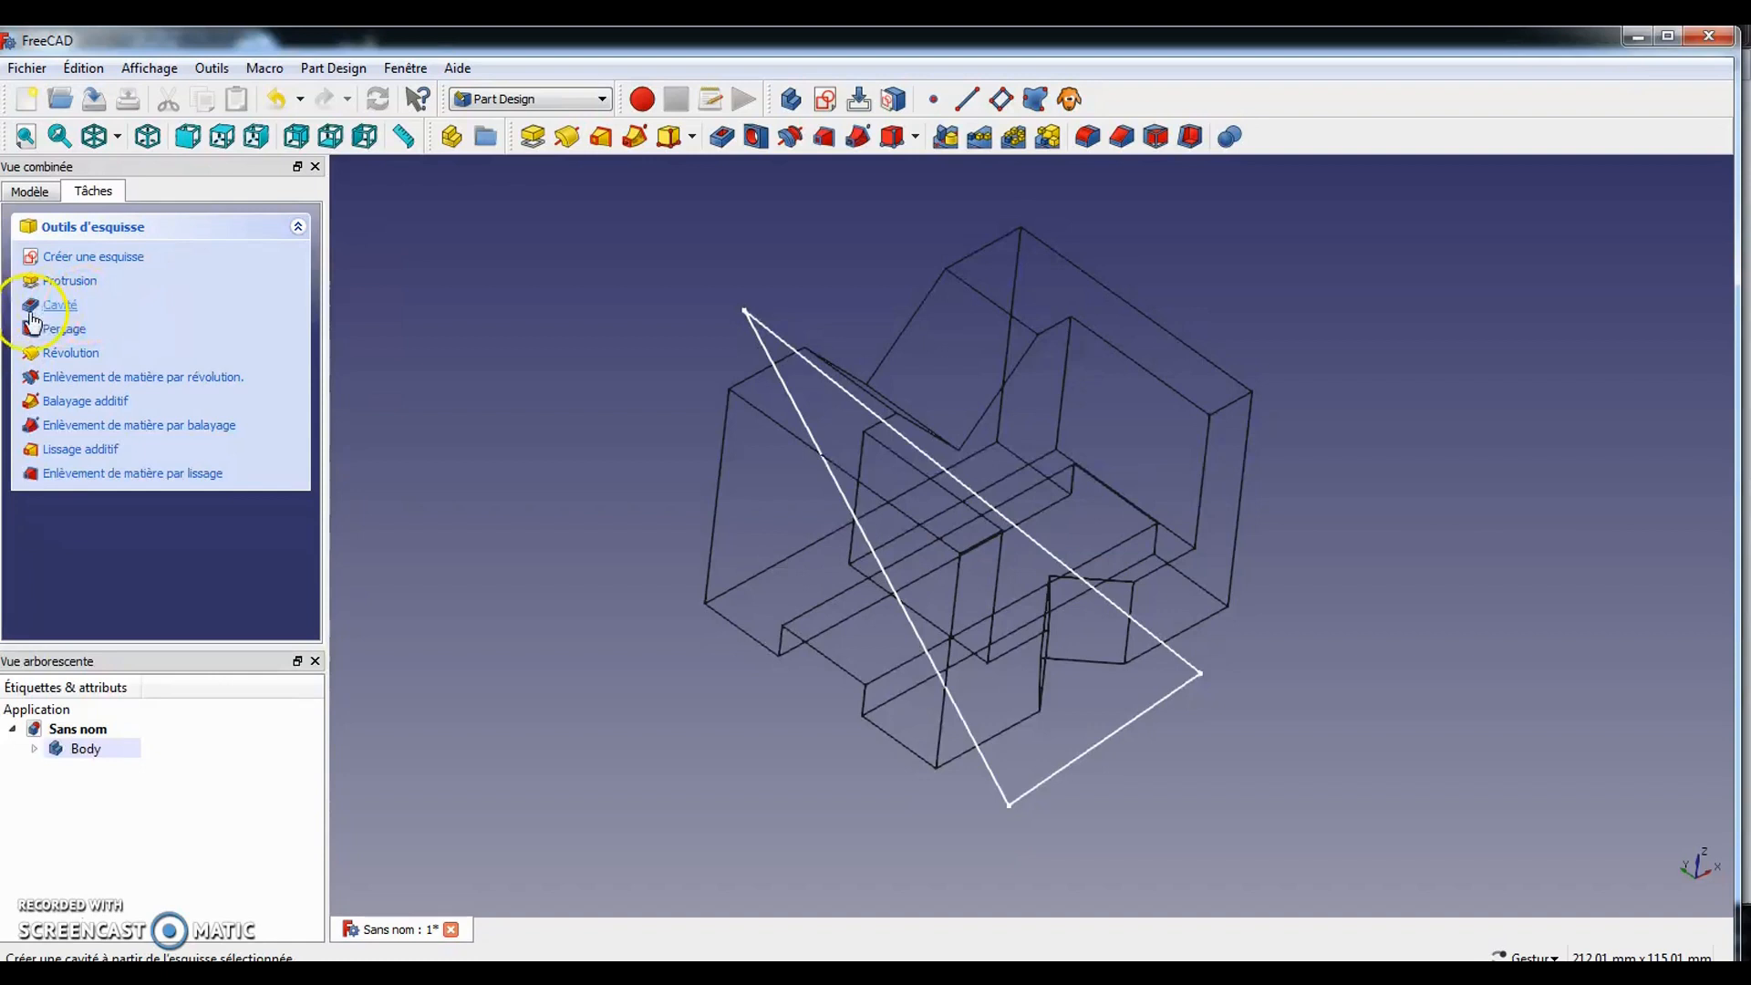
Cut the triangle as a pocket through all (À travers tout) to slope both side walls
left_click(60, 306)
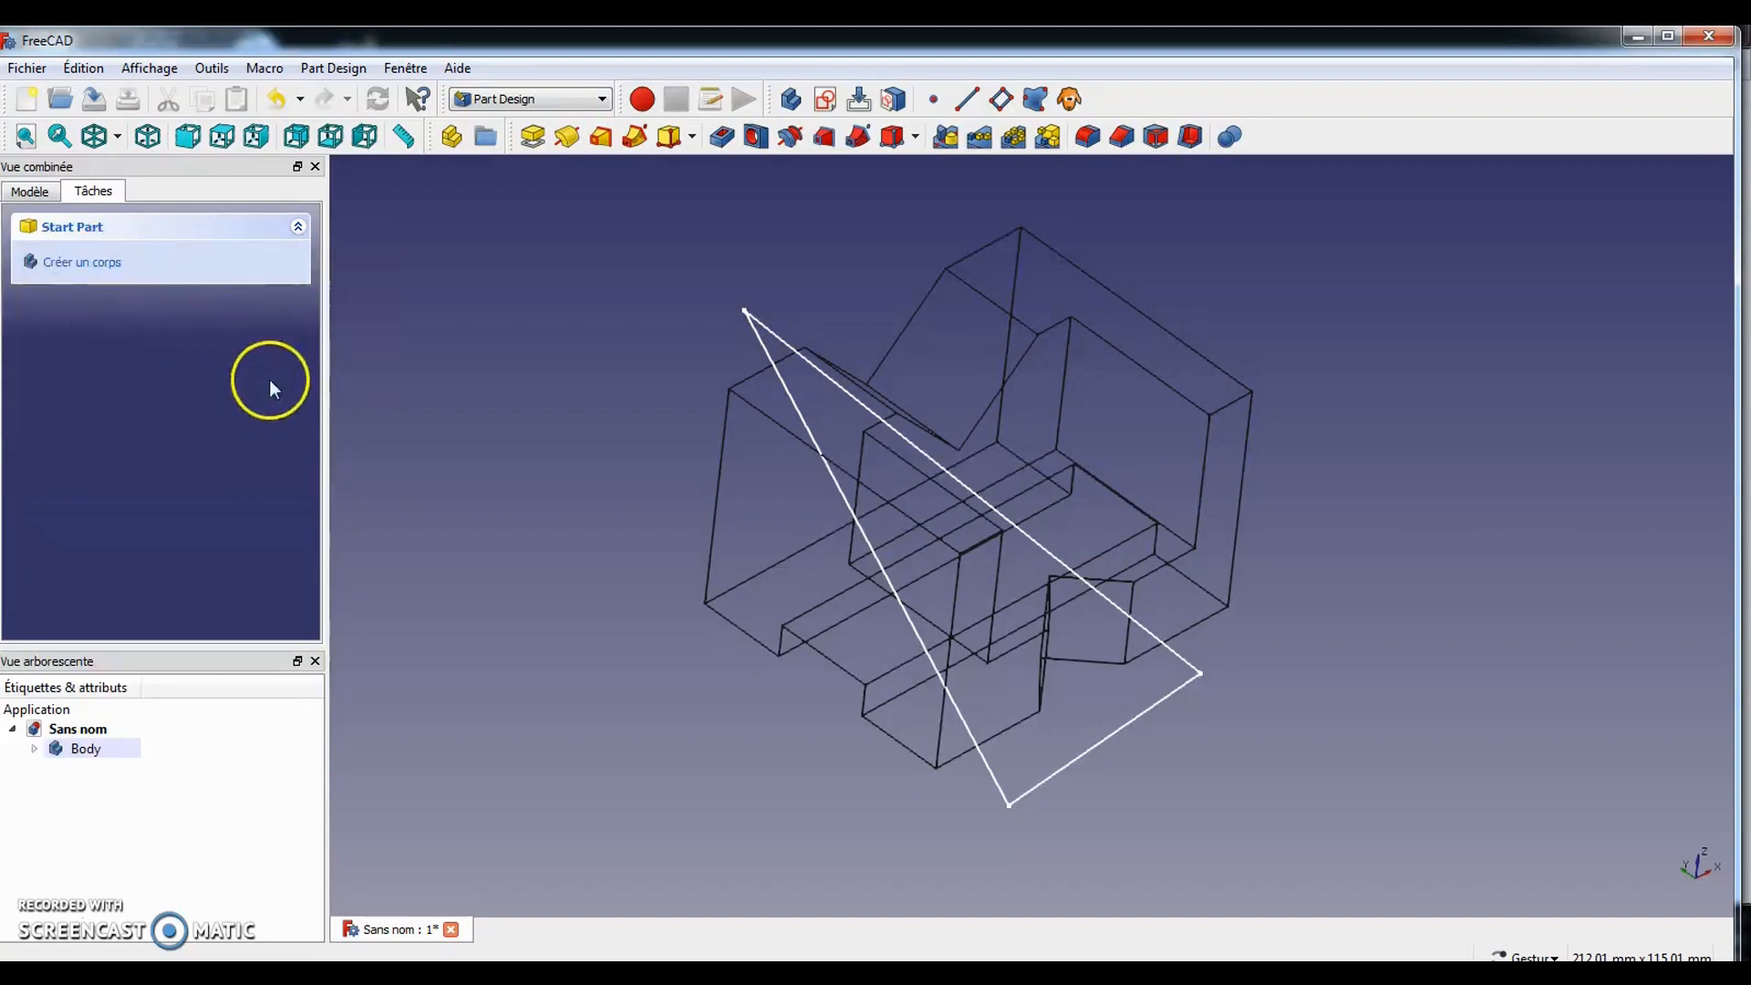
left_click(288, 315)
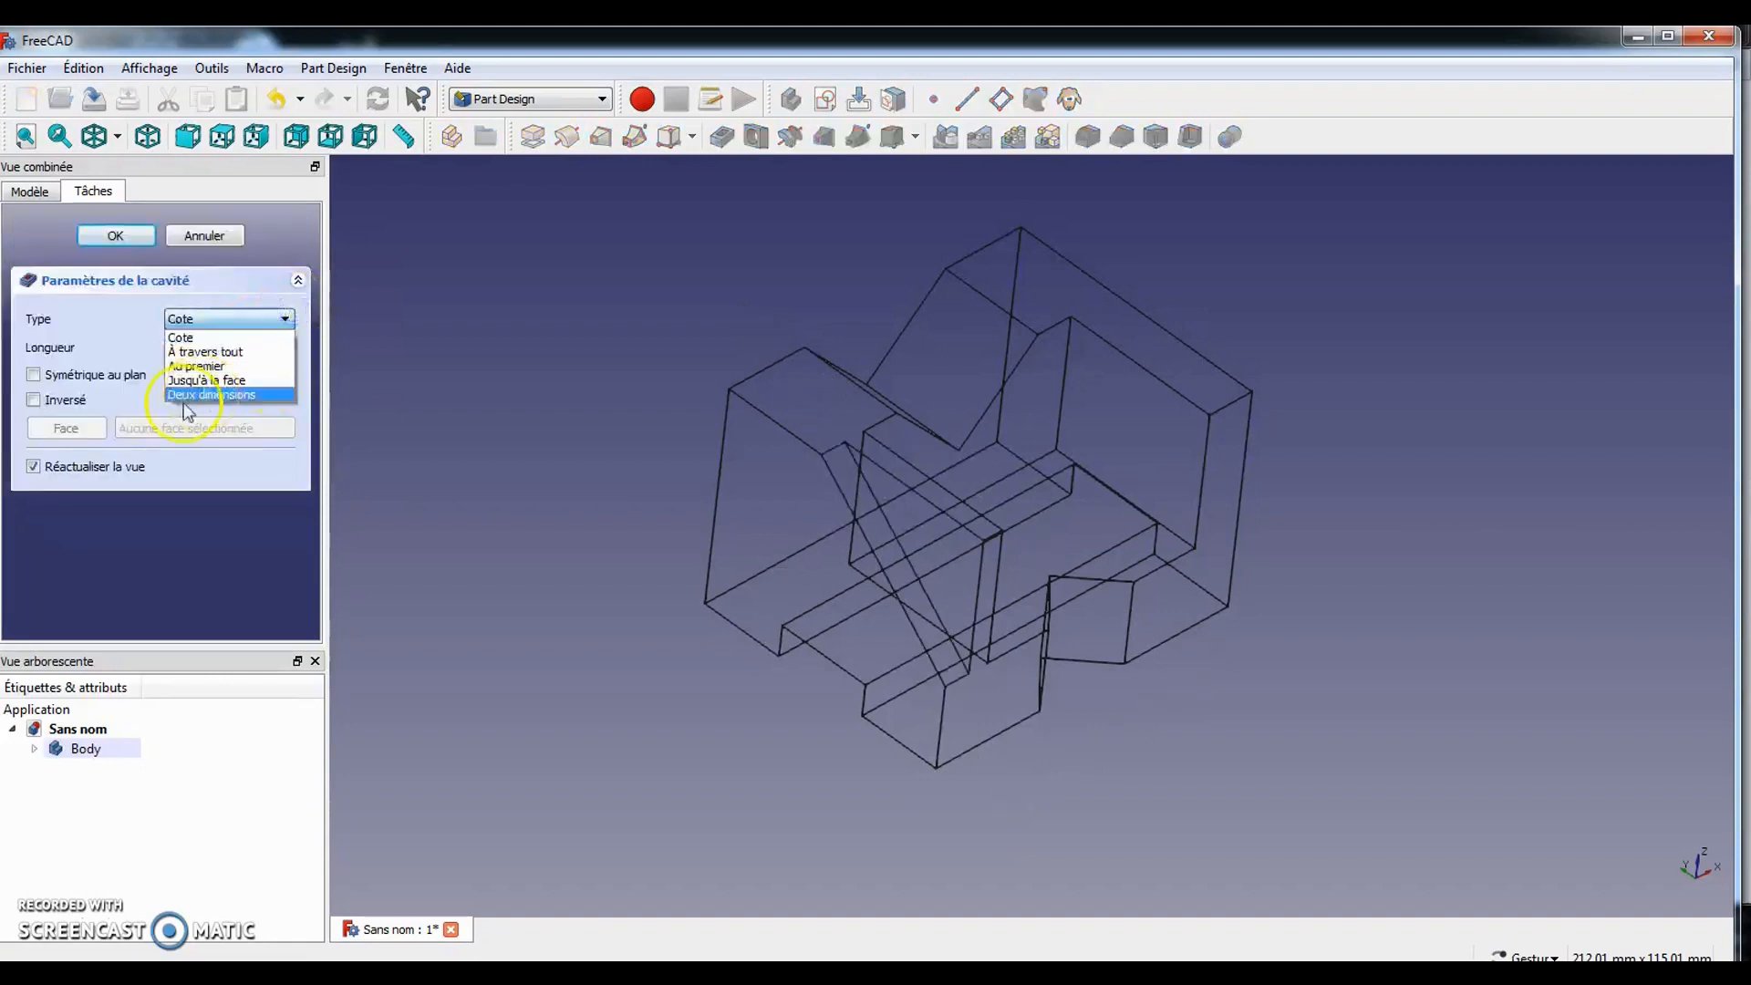
left_click(247, 353)
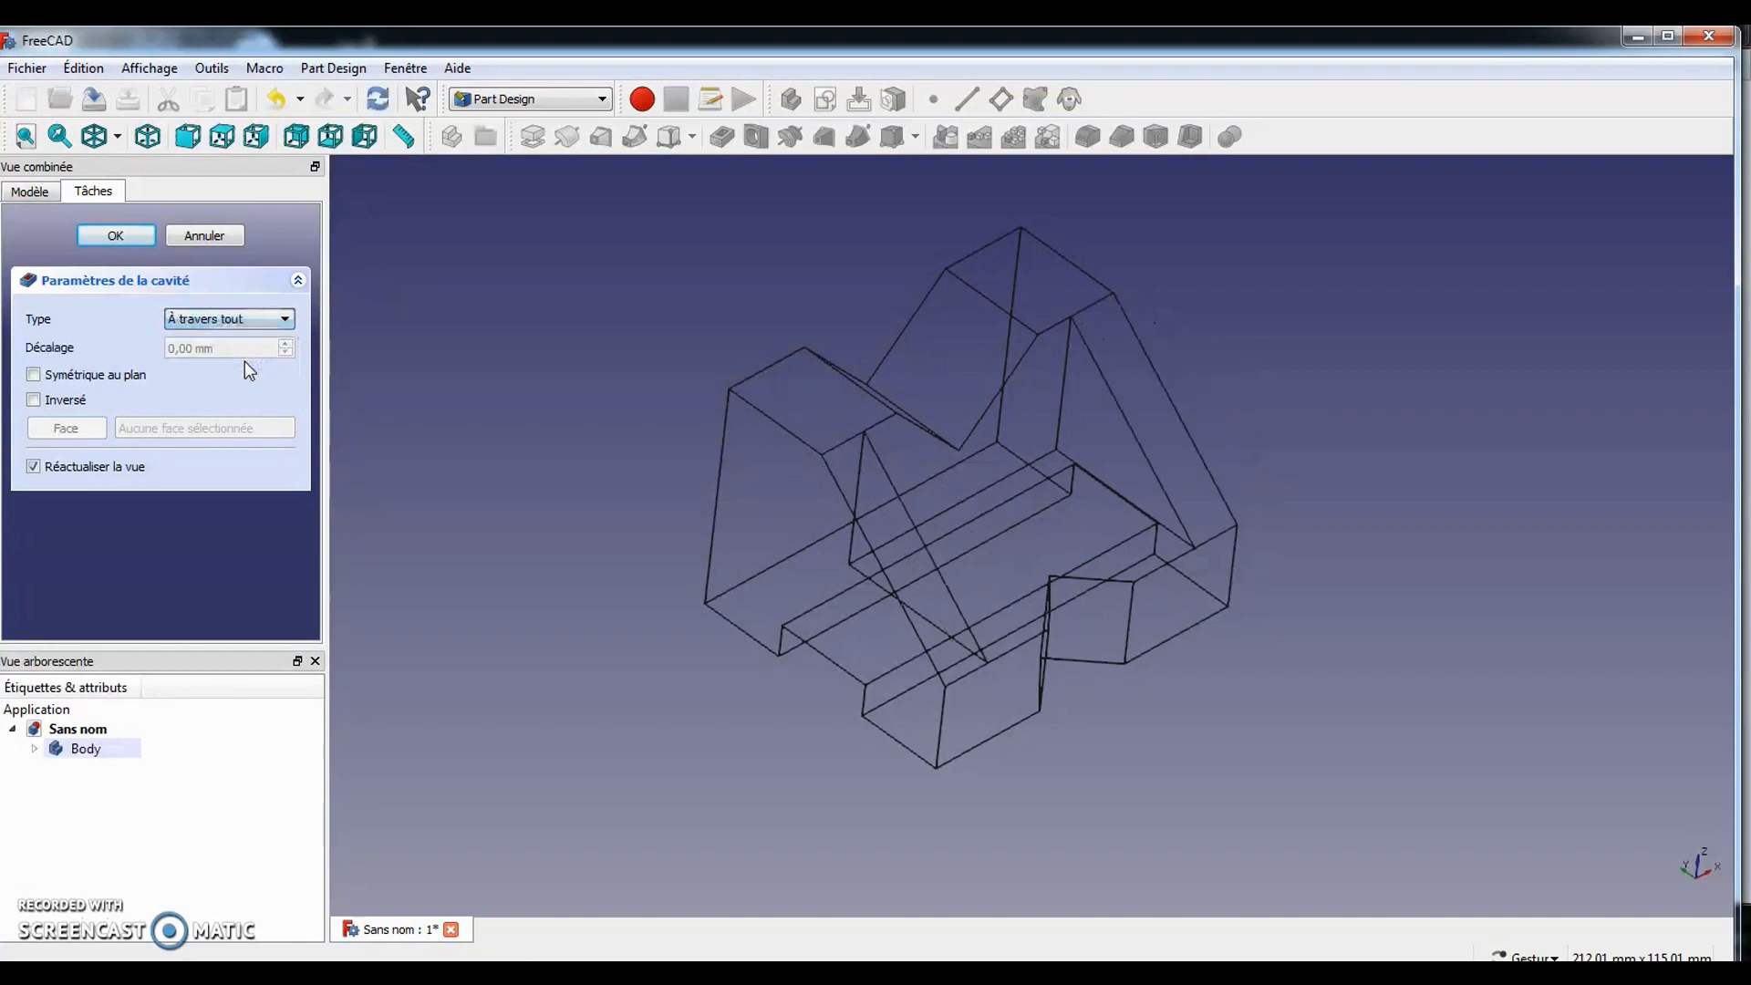
left_click(110, 237)
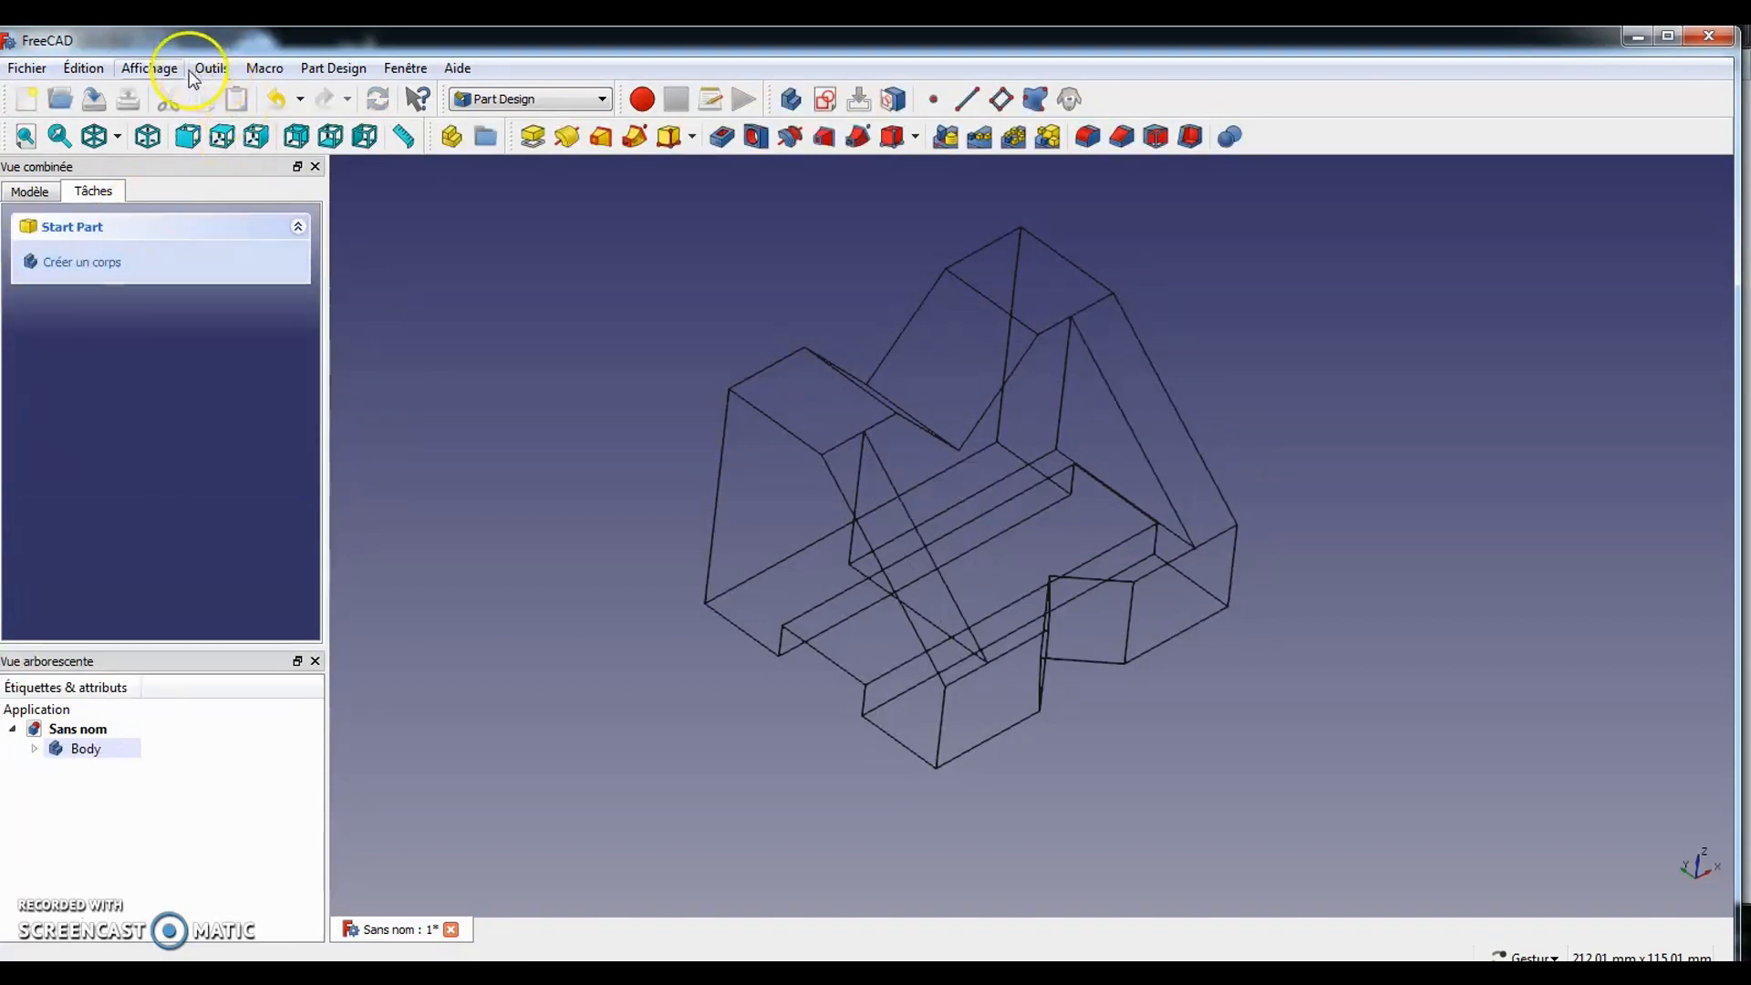
Set the display style back to shaded with visible edges
left_click(151, 68)
mouse_move(216, 246)
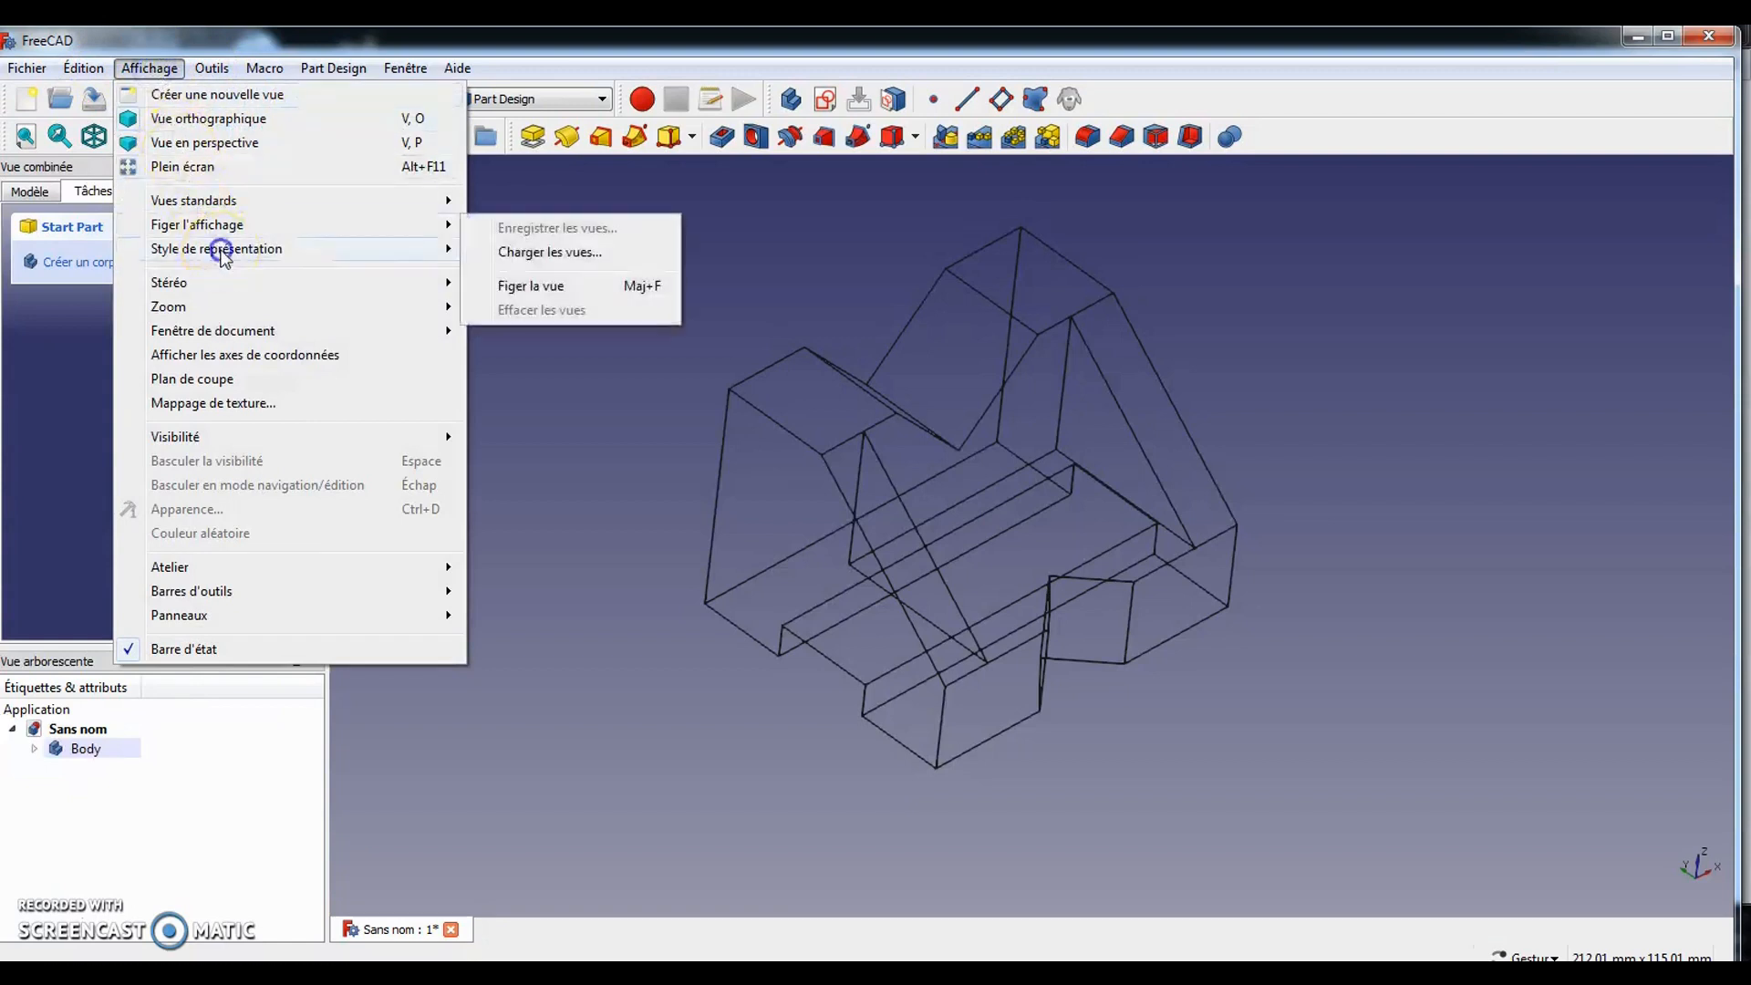
left_click(572, 289)
mouse_move(566, 290)
left_mouse_down()
mouse_move(939, 681)
mouse_move(876, 512)
mouse_move(697, 615)
mouse_move(841, 696)
left_mouse_up()
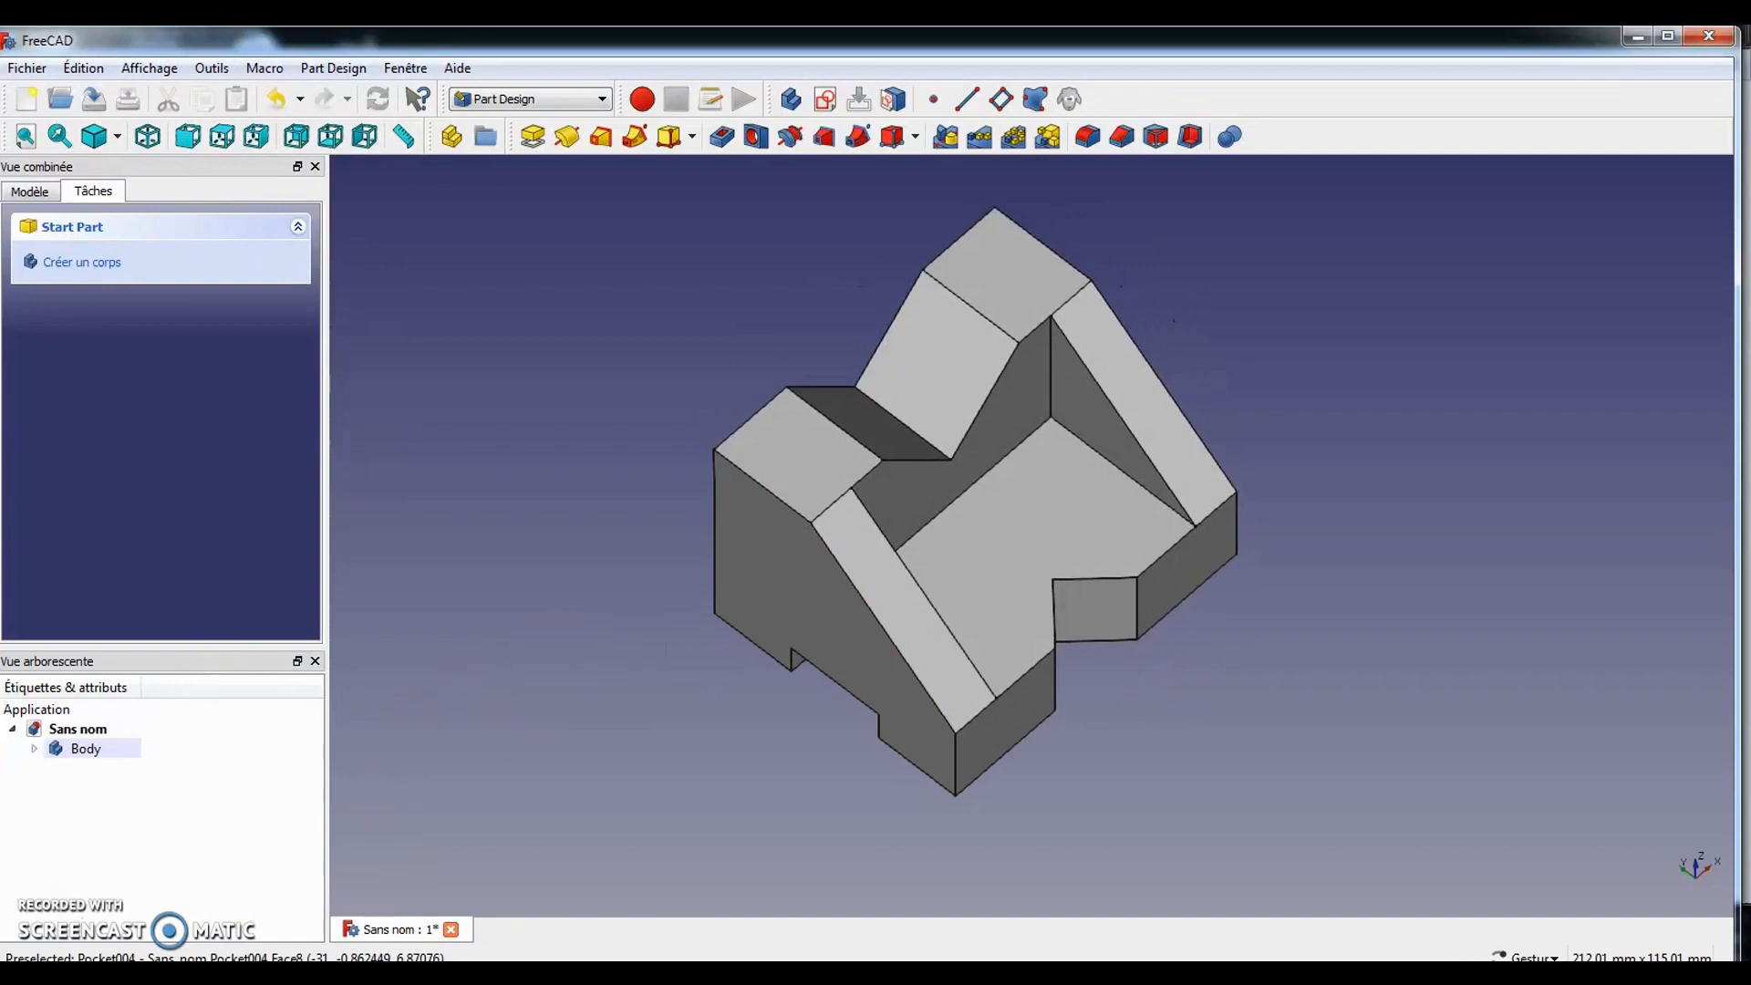
Compare the finished model with the plan6 drawing and inspect it from above
key("alt+Tab")
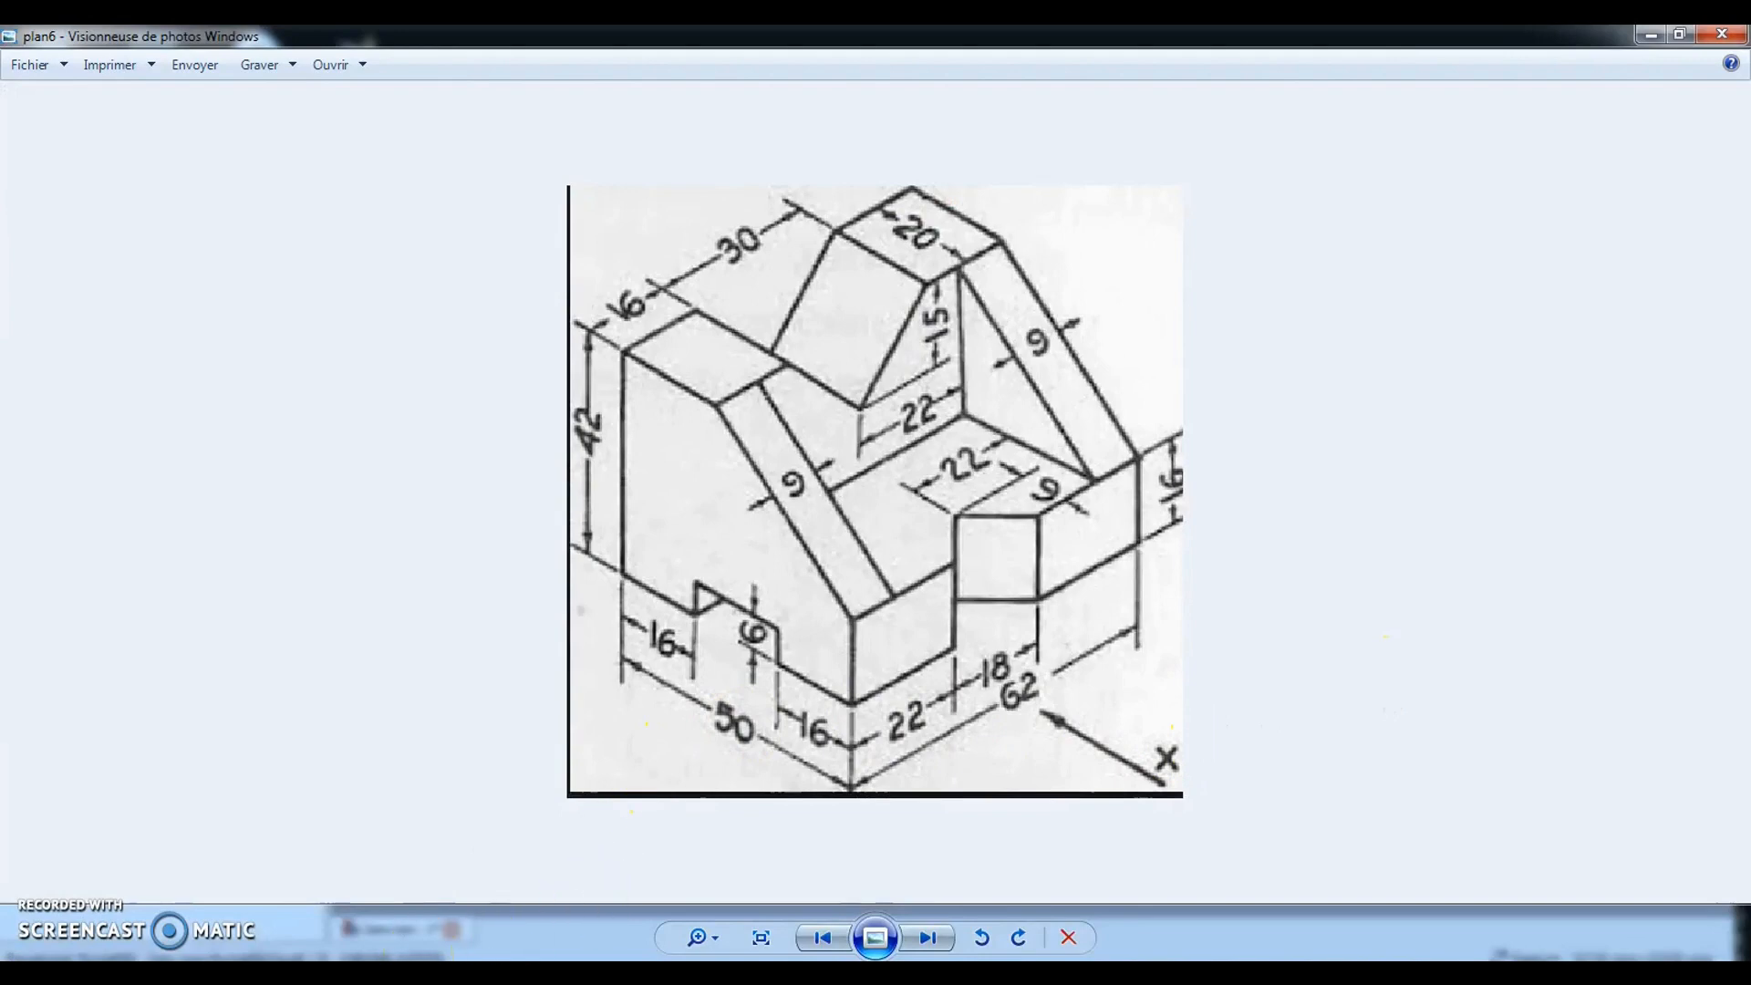
key("alt+Tab")
left_click_drag(794, 657, 839, 721)
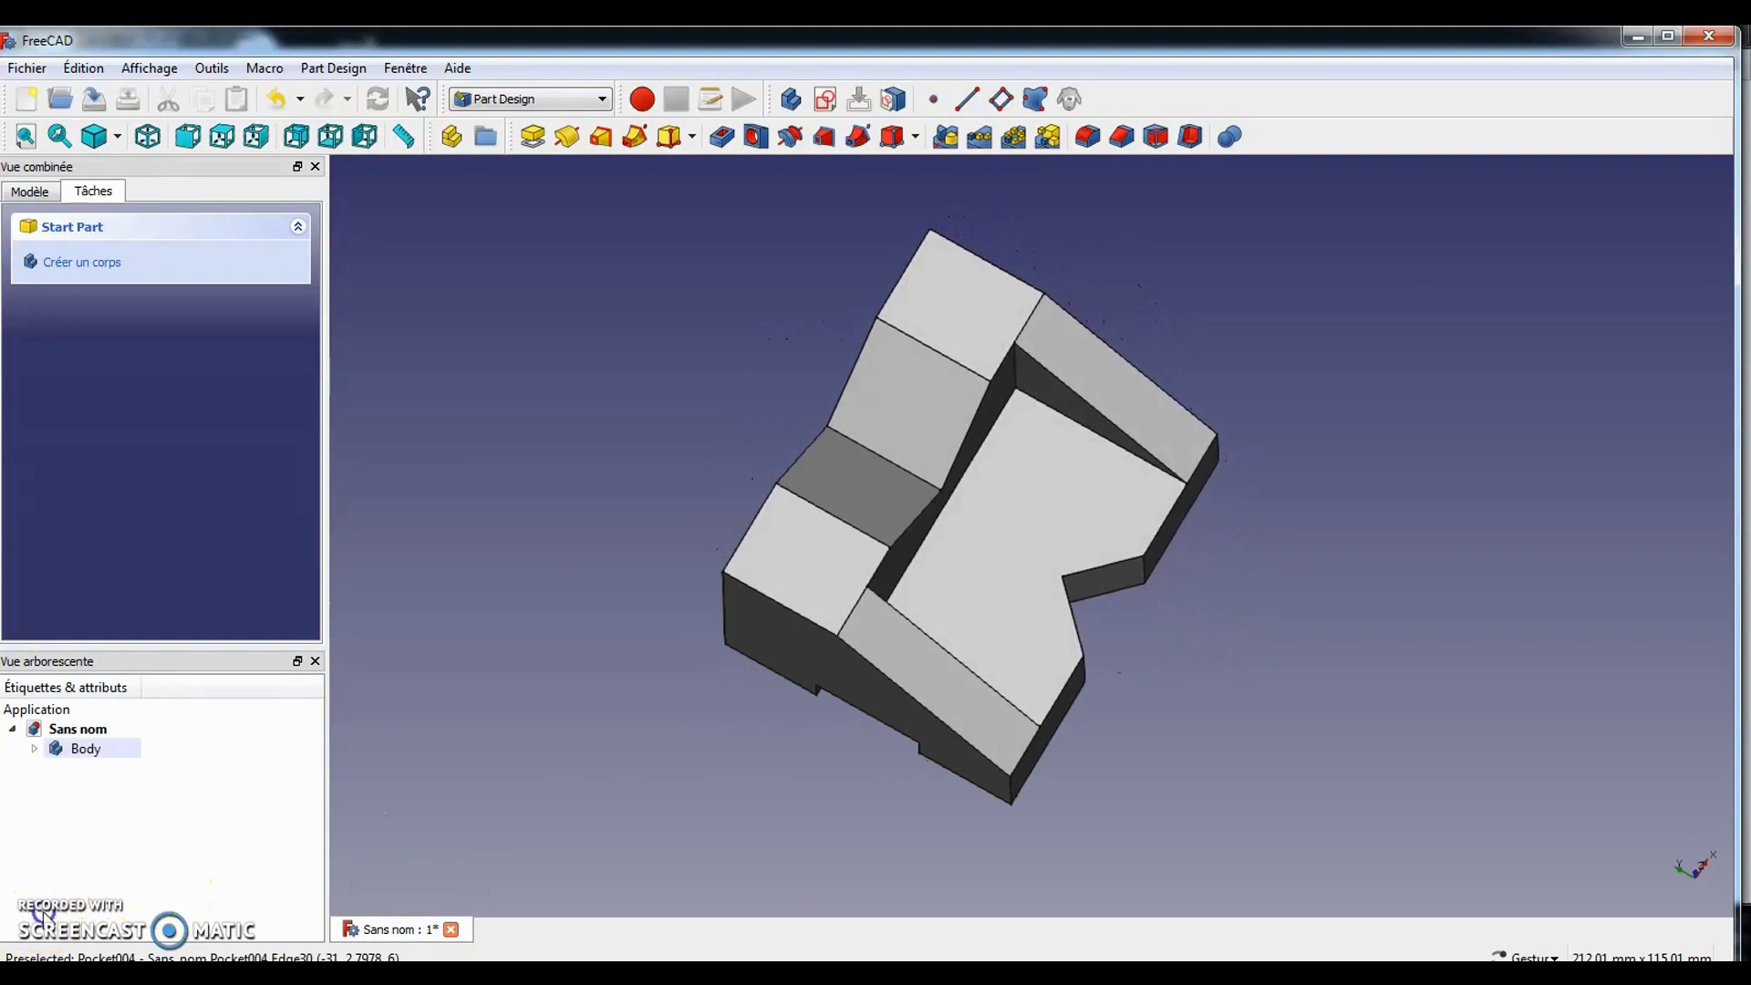